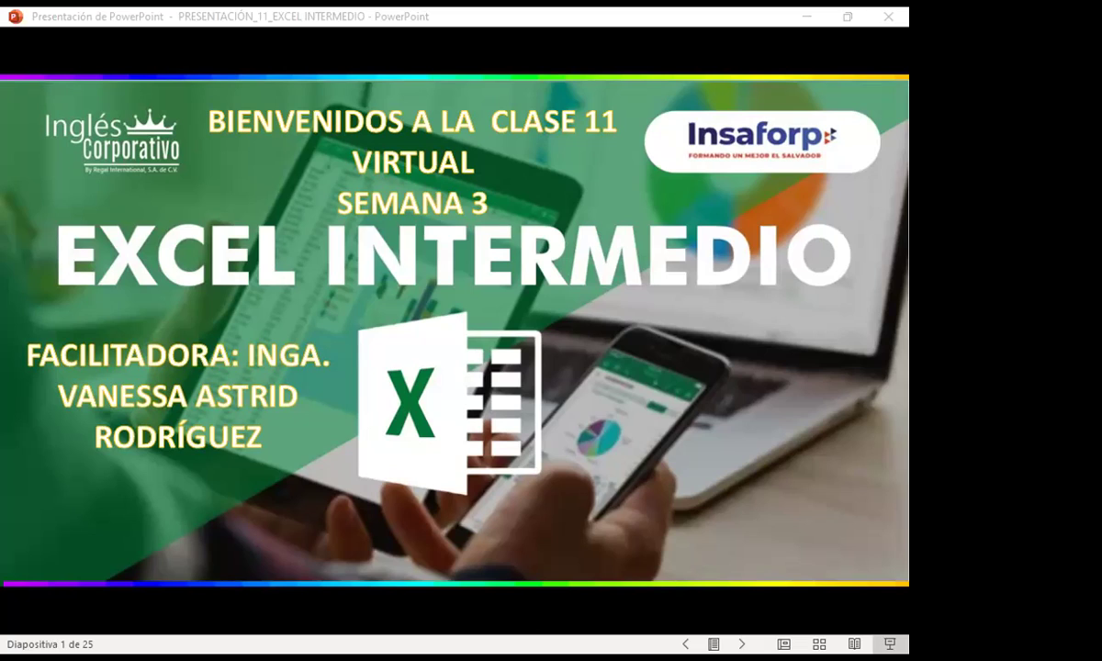
Bring the PRESENTACIÓN_11_EXCEL INTERMEDIO deck to the front and exit reading view at slide 1
{"action": "left_click", "coordinate": [601, 19]}
{"action": "key", "text": "Escape"}
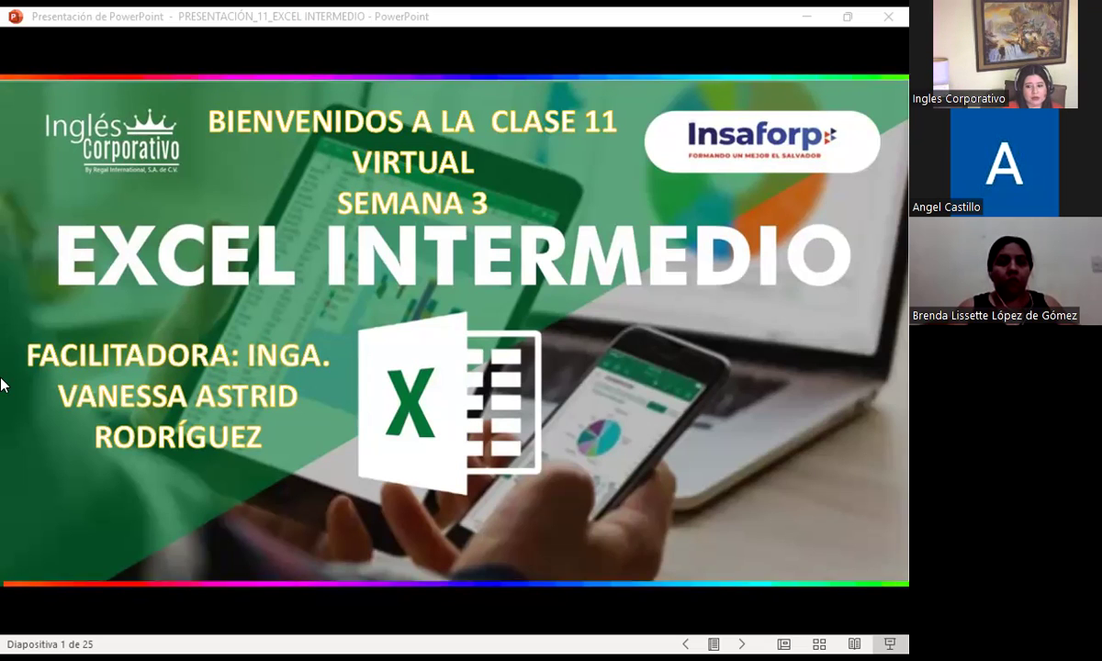
Switch to Firefox with the Excel Intermedio course page and its Sección 3 homework
{"action": "key", "text": "alt+Tab"}
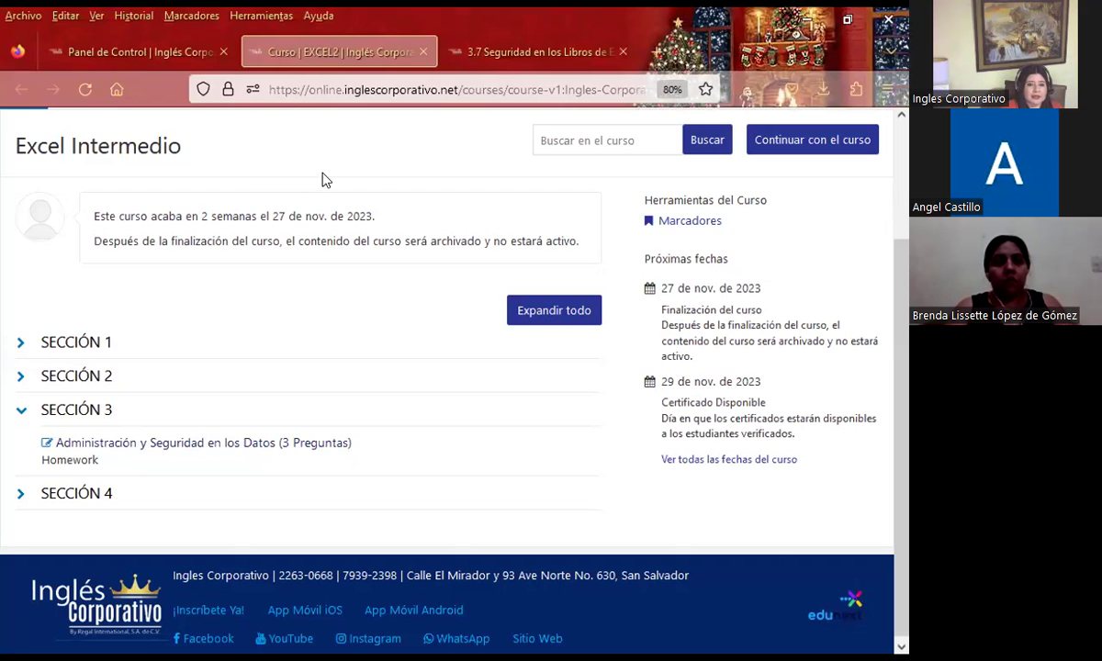
Open lesson 3.7 Seguridad en los Libros de Excel, read down the page, then return to the video
{"action": "left_click", "coordinate": [464, 51]}
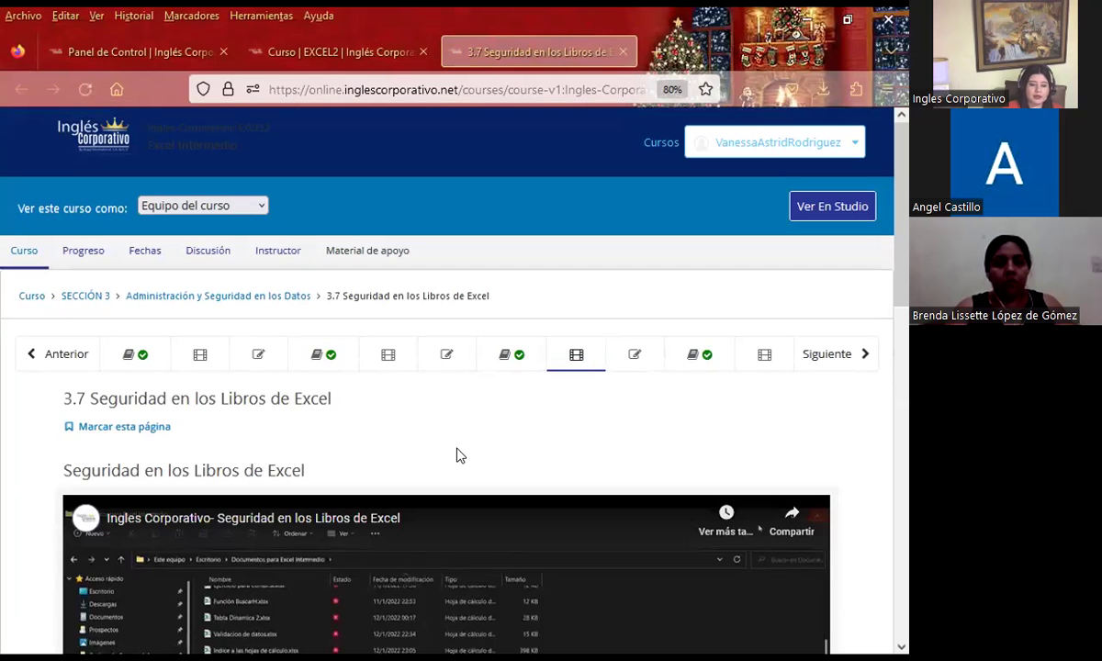
{"action": "scroll", "coordinate": [458, 450], "scroll_direction": "down", "scroll_amount": 3}
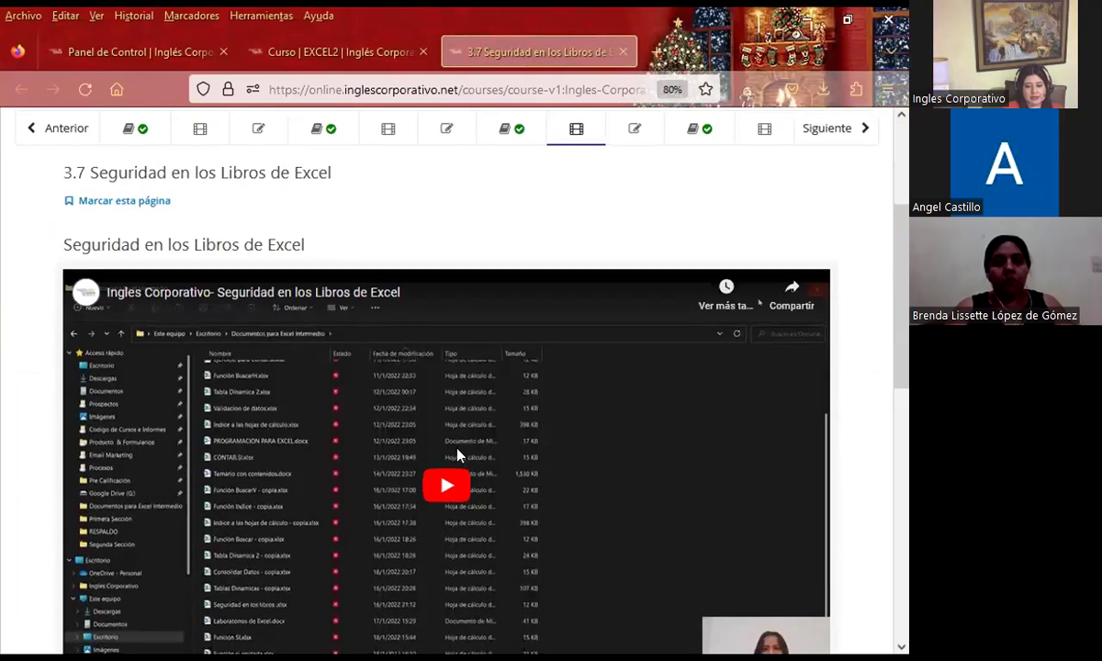
{"action": "scroll", "coordinate": [457, 455], "scroll_direction": "down", "scroll_amount": 3}
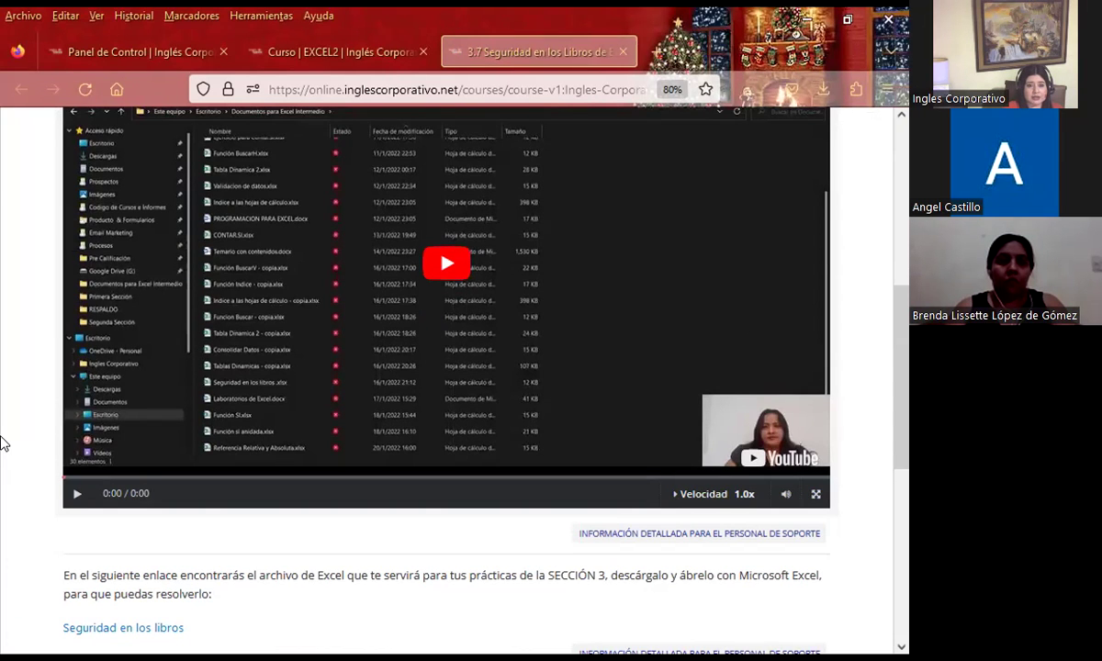
{"action": "scroll", "coordinate": [2, 443], "scroll_direction": "down", "scroll_amount": 3}
{"action": "scroll", "coordinate": [2, 443], "scroll_direction": "down", "scroll_amount": 2}
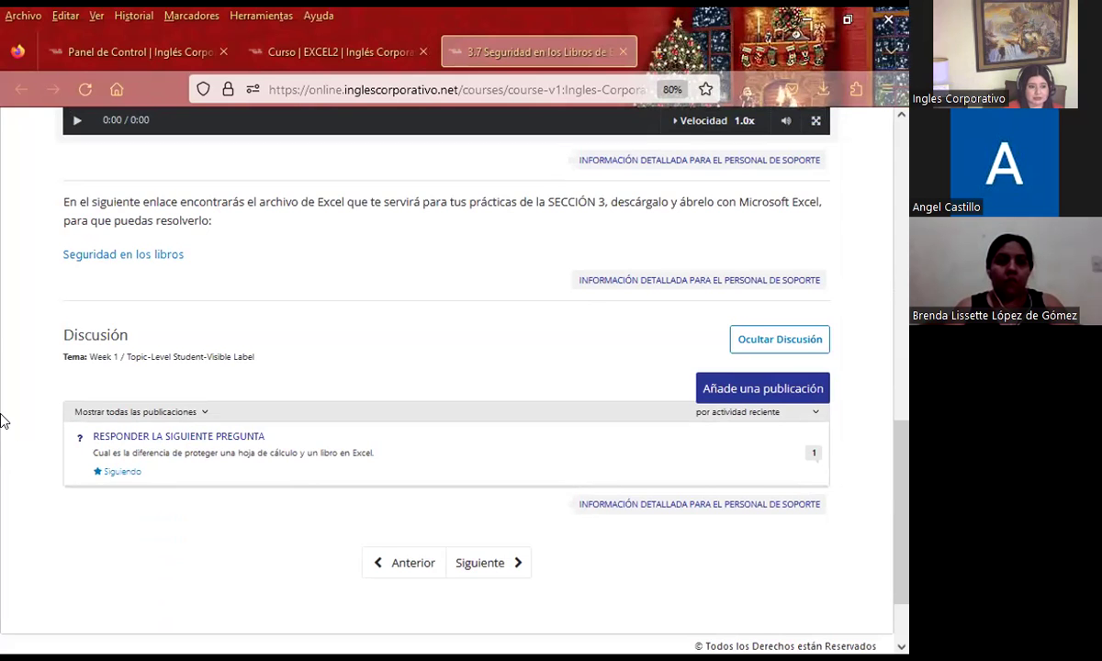
{"action": "scroll", "coordinate": [19, 419], "scroll_direction": "up", "scroll_amount": 10}
{"action": "scroll", "coordinate": [19, 419], "scroll_direction": "up", "scroll_amount": 2}
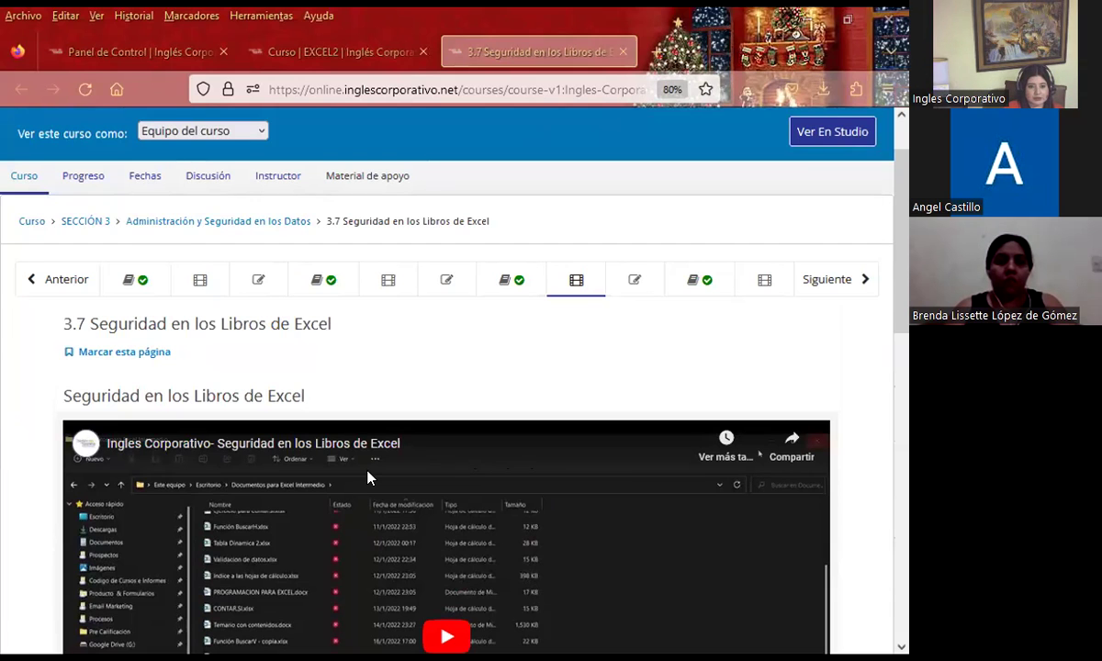
Switch back to the PowerPoint slideshow, showing the AGENDA slide (3 of 25)
{"action": "key", "text": "alt+Tab"}
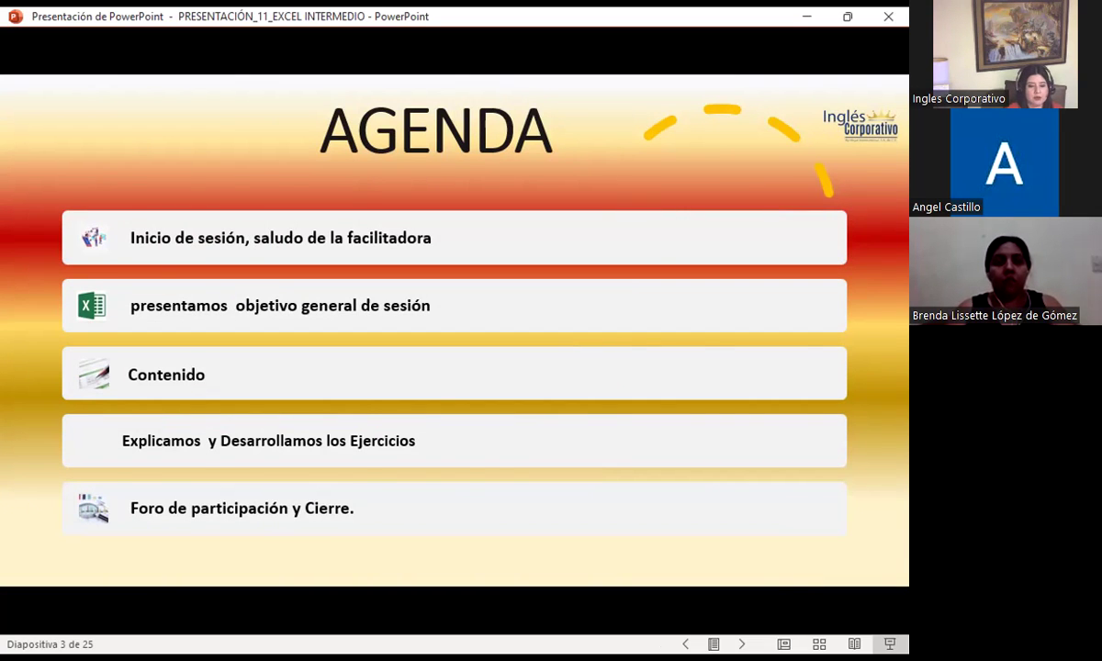
Advance the slideshow toward slide 4, OBJETIVO GENERAL DE LA SESIÓN
{"action": "key", "text": "Right"}
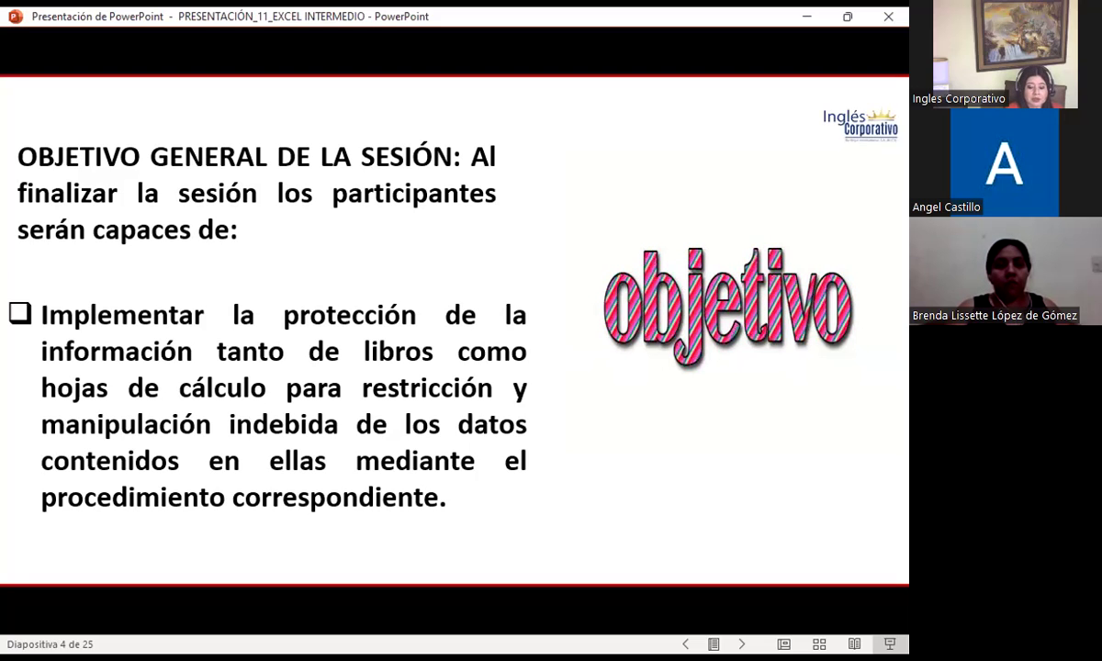
Go to slide 5, reveal its PROTEGER LIBROS banner, then advance to slide 6
{"action": "key", "text": "Right"}
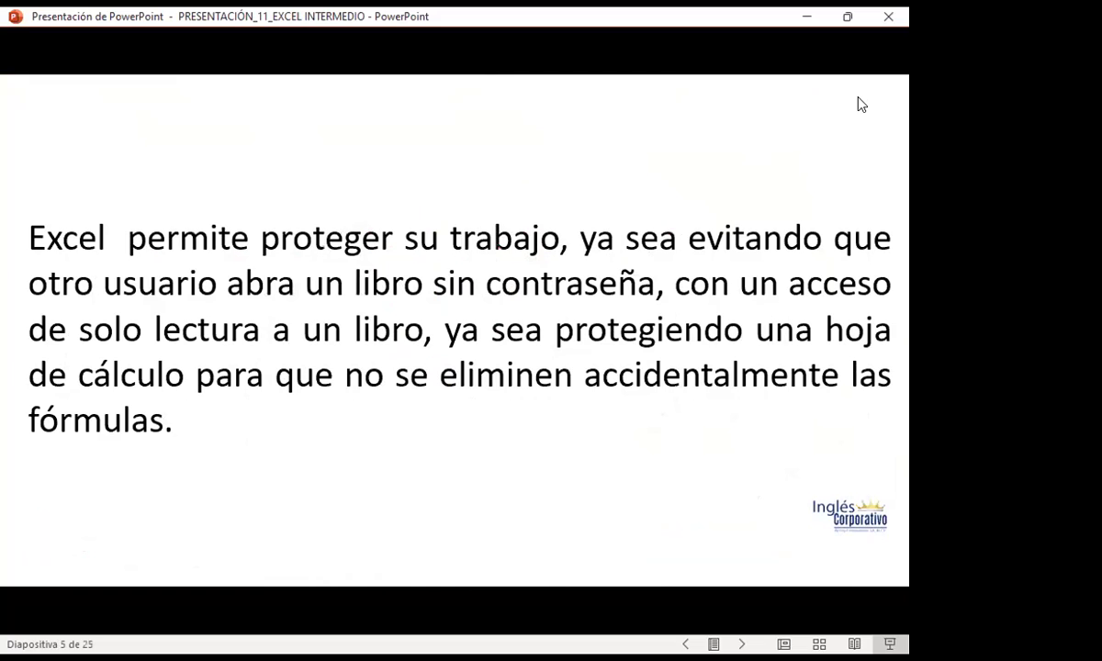
{"action": "key", "text": "Right"}
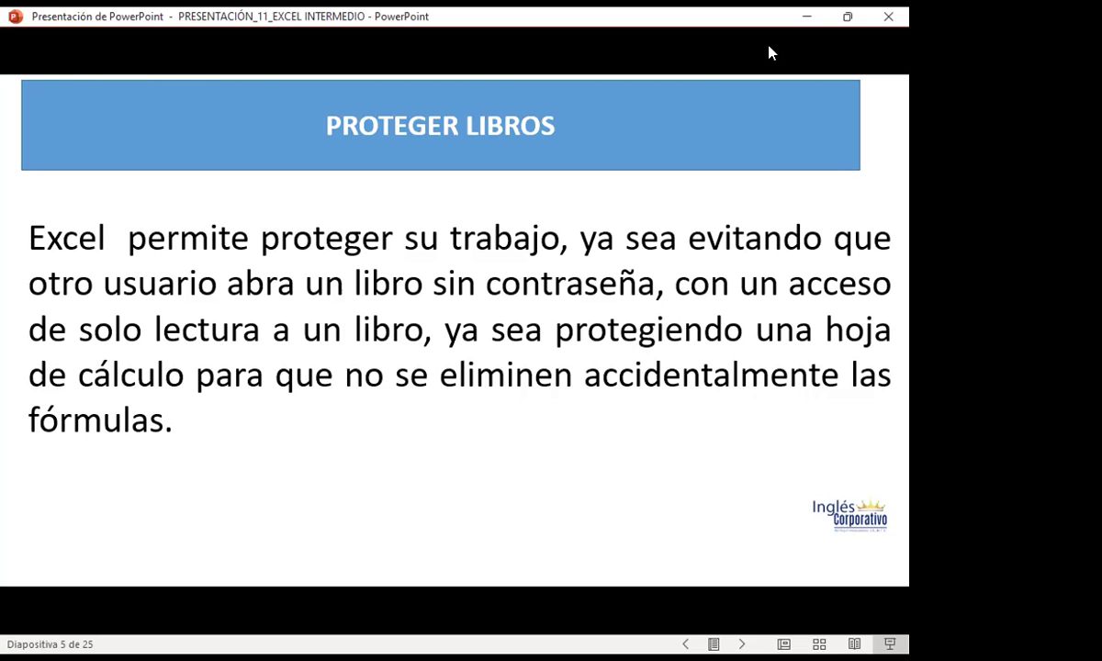
{"action": "left_click", "coordinate": [769, 52]}
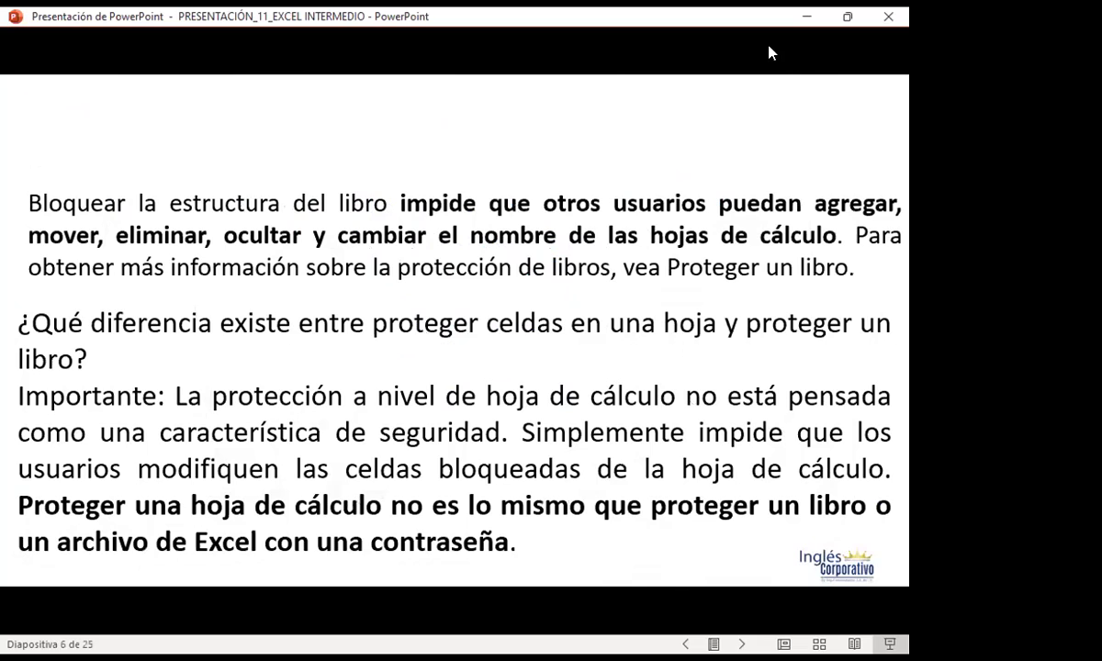
Reveal the PROTEGER LIBROS title on slide 6 of 25
{"action": "left_click", "coordinate": [770, 53]}
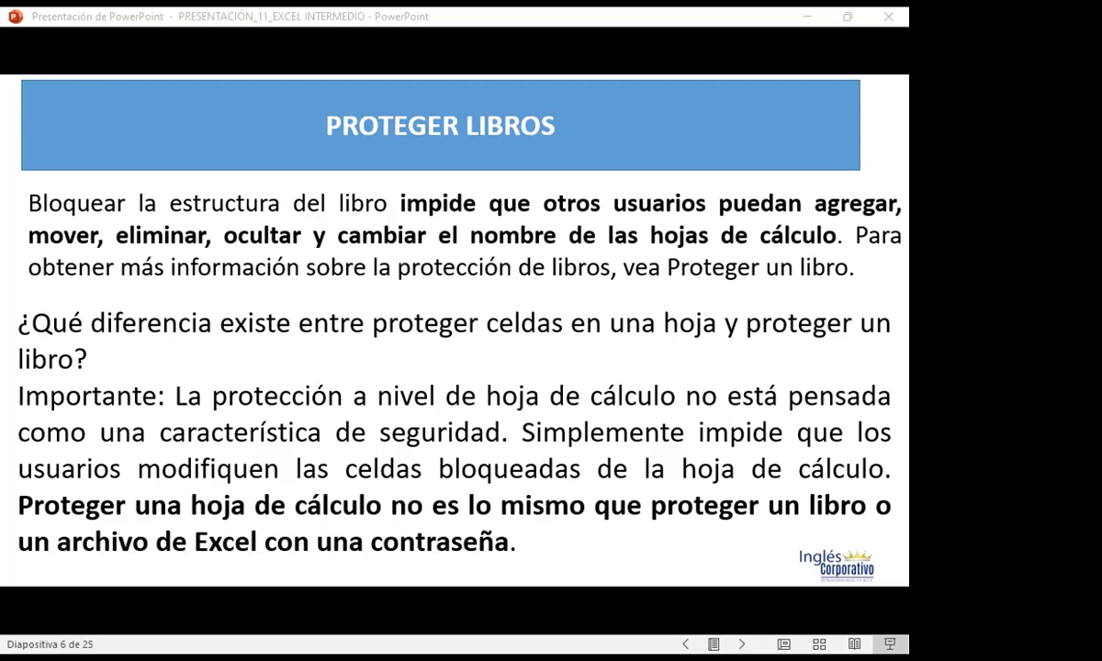
Advance to slide 7, Proteger libros, covering Estructura, Ventanas and the password
{"action": "key", "text": "Right"}
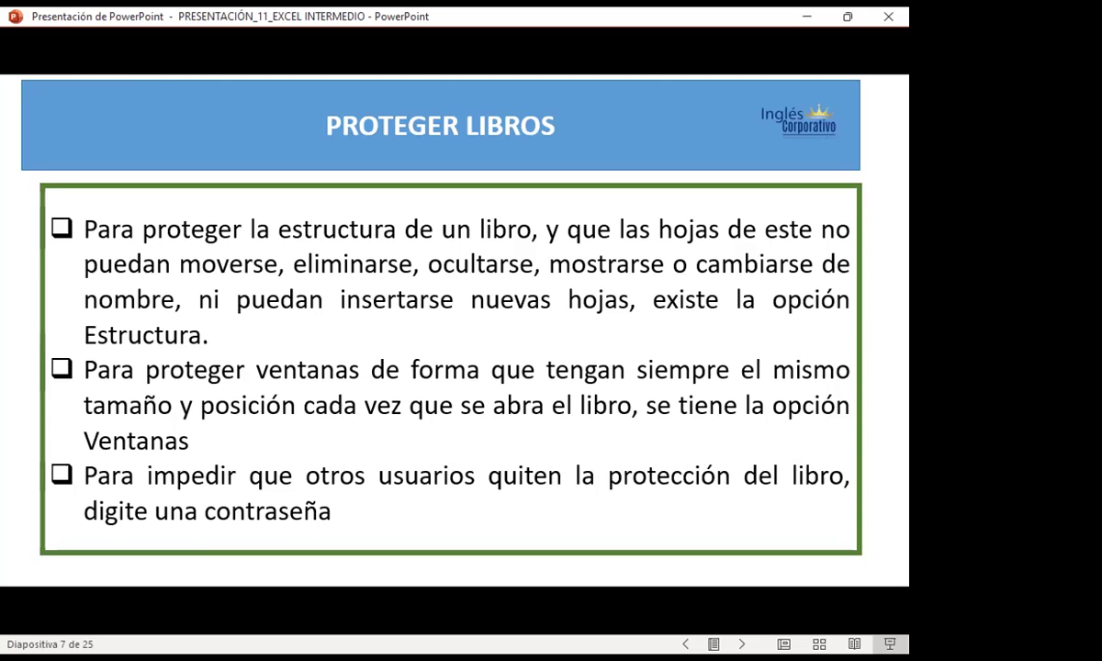
Advance to slide 8, the practice case for protecting workbooks with a password
{"action": "key", "text": "Right"}
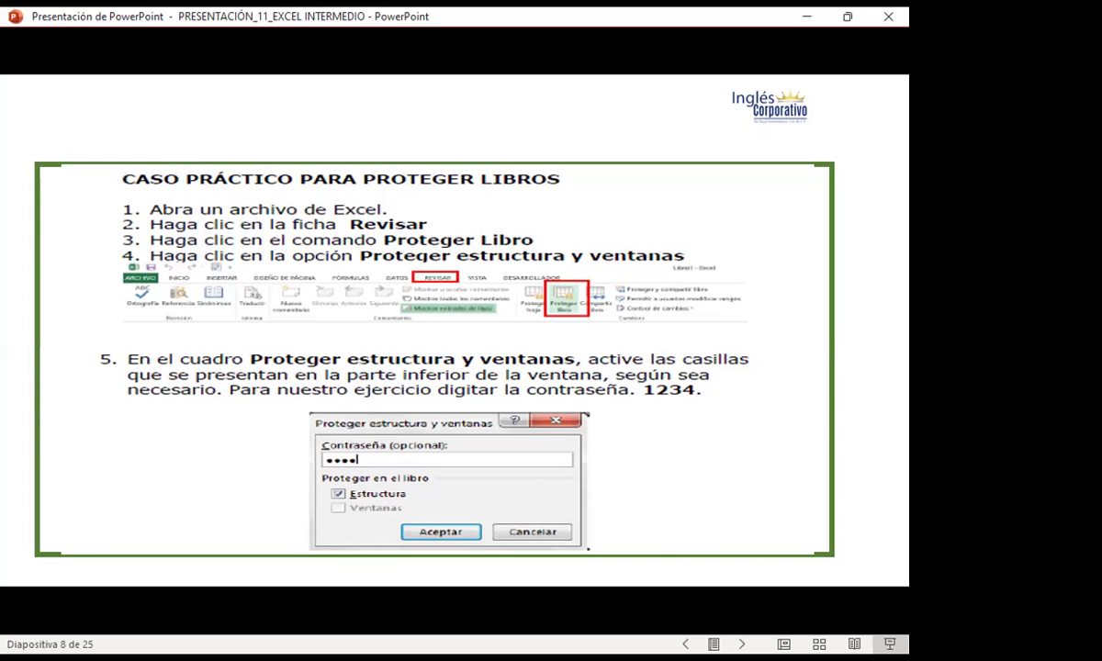
Move to slide 9 and bring in its ADVERTENCIA: title banner
{"action": "key", "text": "Right"}
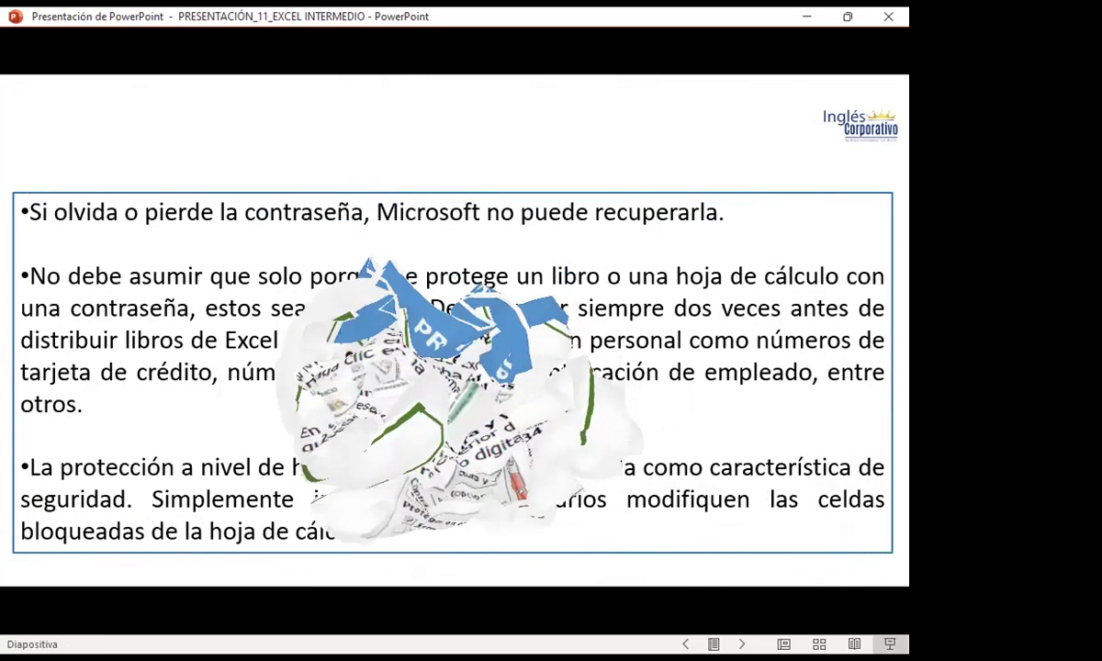
{"action": "key", "text": "Right"}
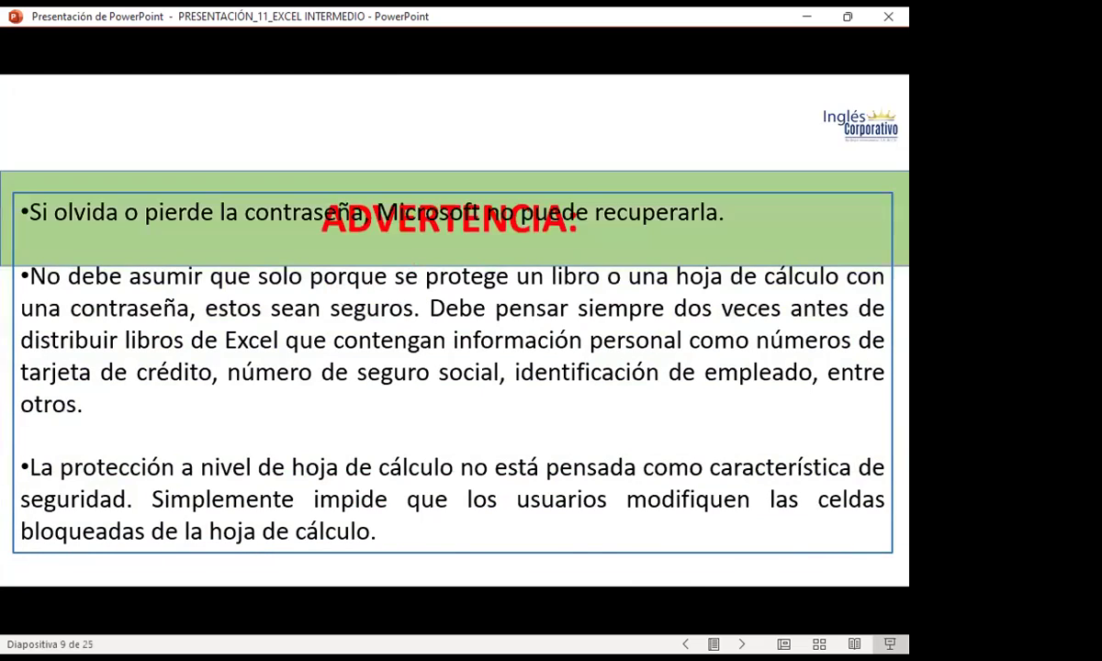
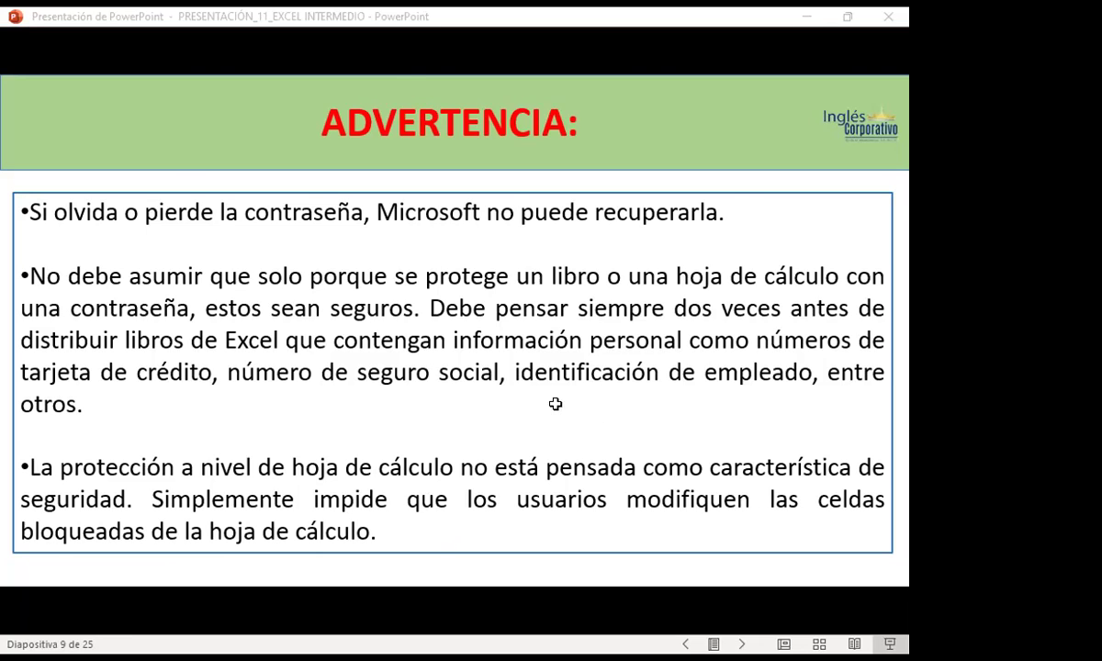
Switch from the PowerPoint ADVERTENCIA slide back to the Excel workbook
{"action": "key", "text": "alt+Tab"}
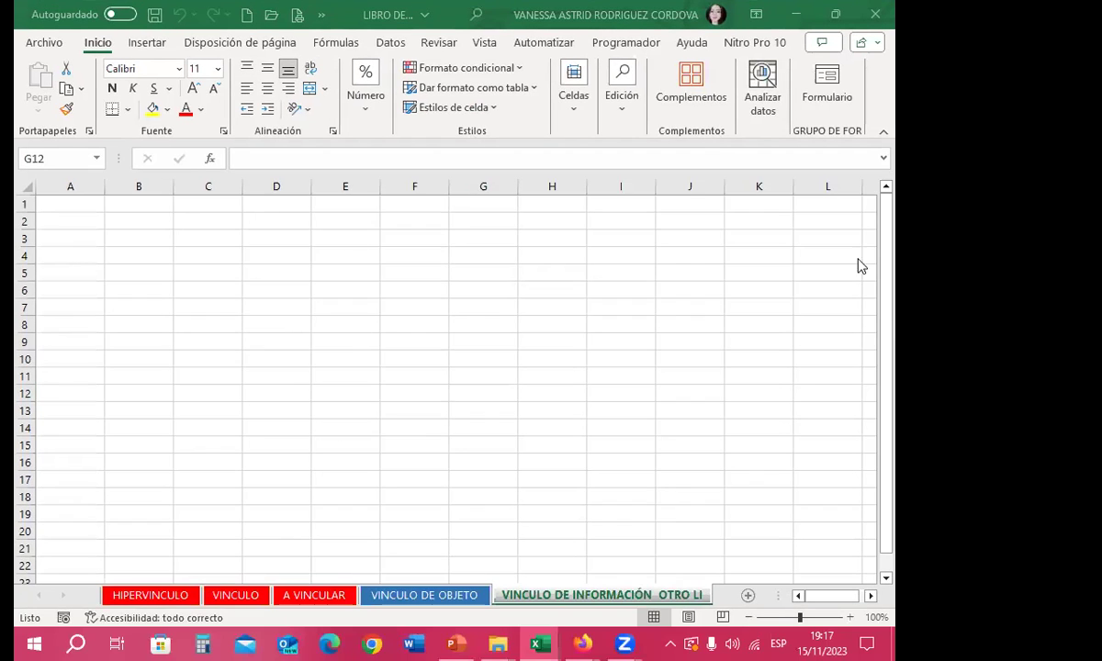
Switch between the INFORMACIÓN and destination workbooks, selecting cells G8 and C4
{"action": "mouse_move", "coordinate": [540, 643]}
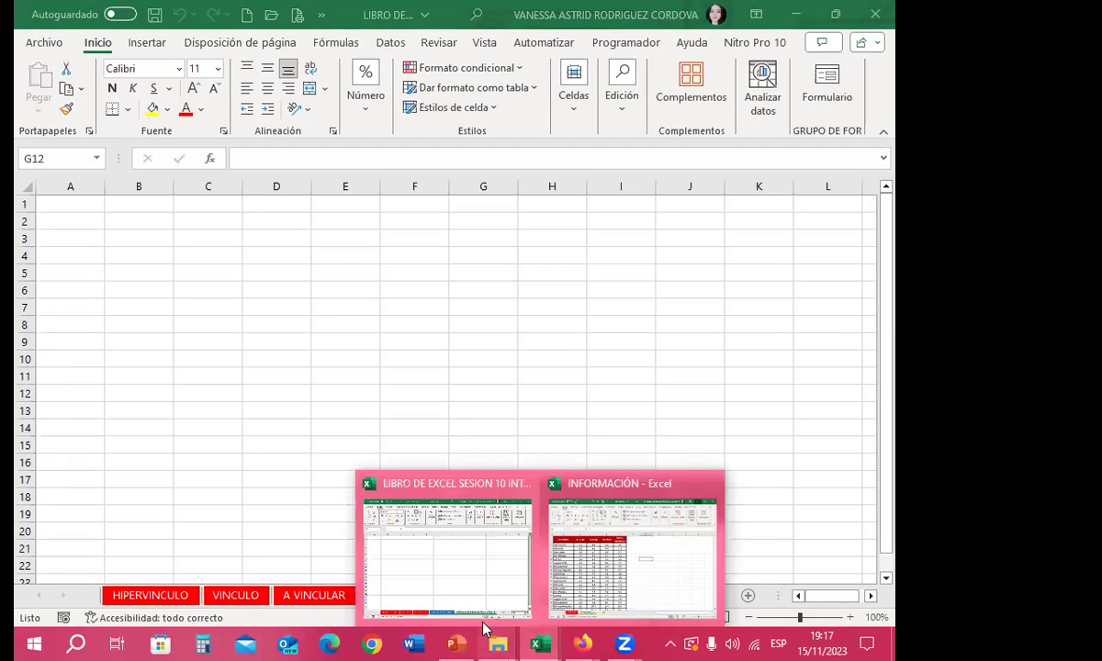
{"action": "left_click", "coordinate": [597, 551]}
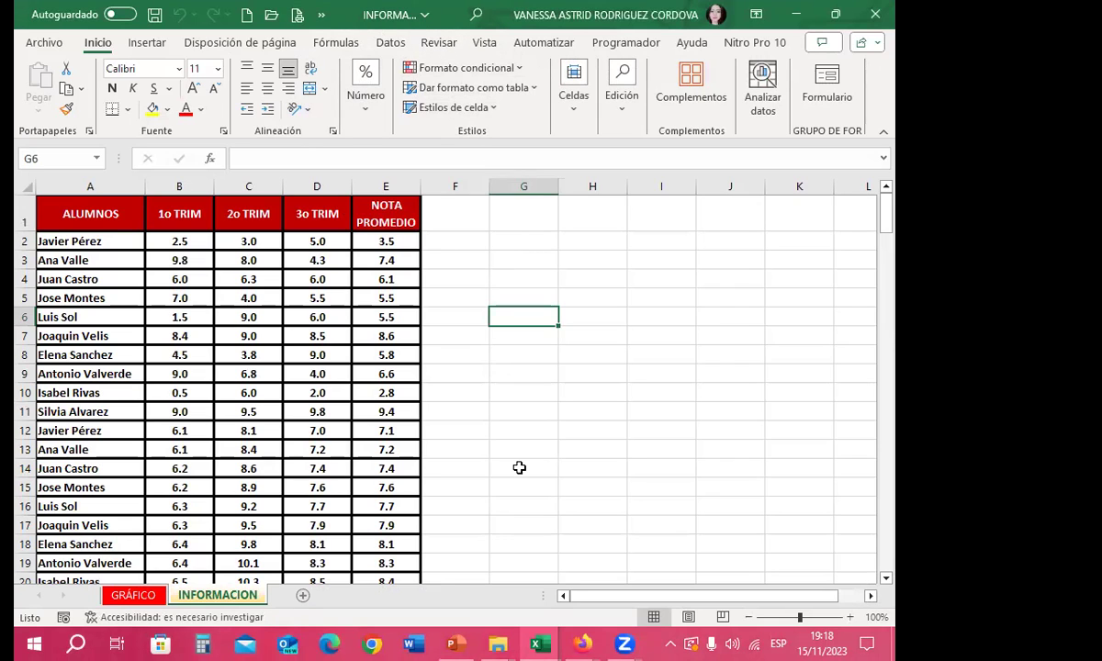
{"action": "mouse_move", "coordinate": [540, 642]}
{"action": "left_click", "coordinate": [439, 574]}
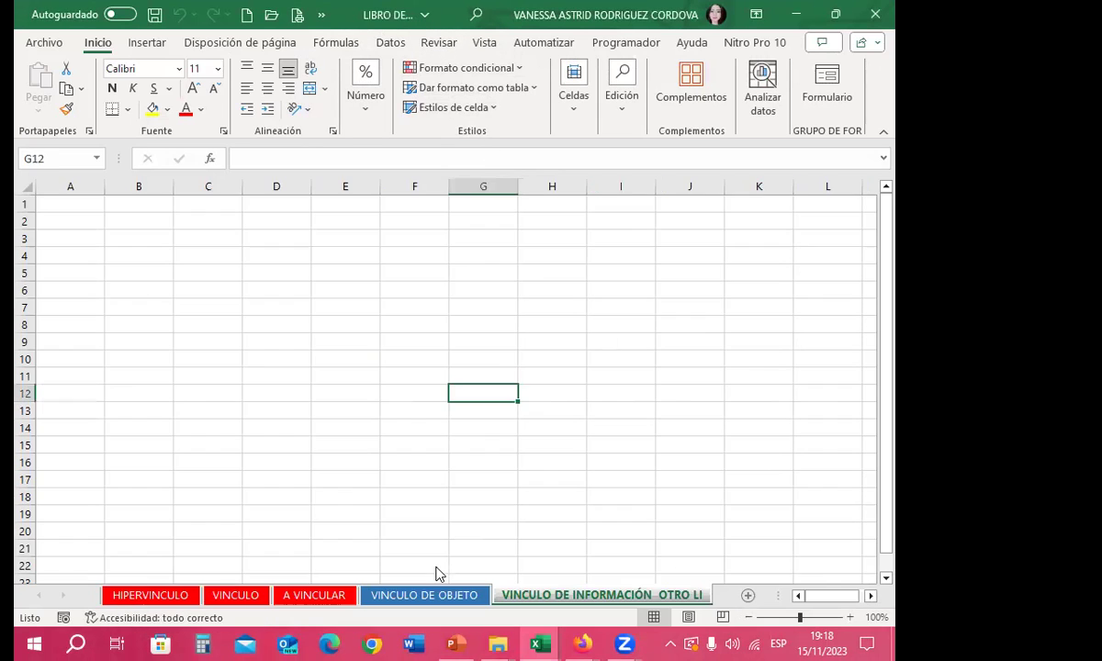
{"action": "left_click", "coordinate": [517, 331]}
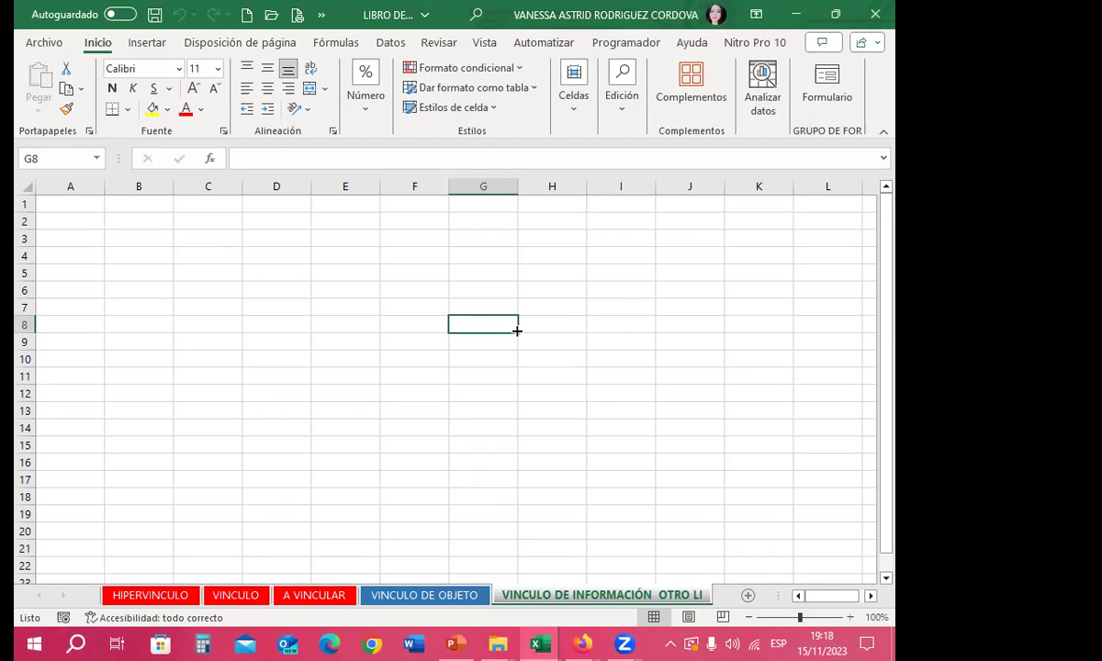
{"action": "left_click", "coordinate": [208, 257]}
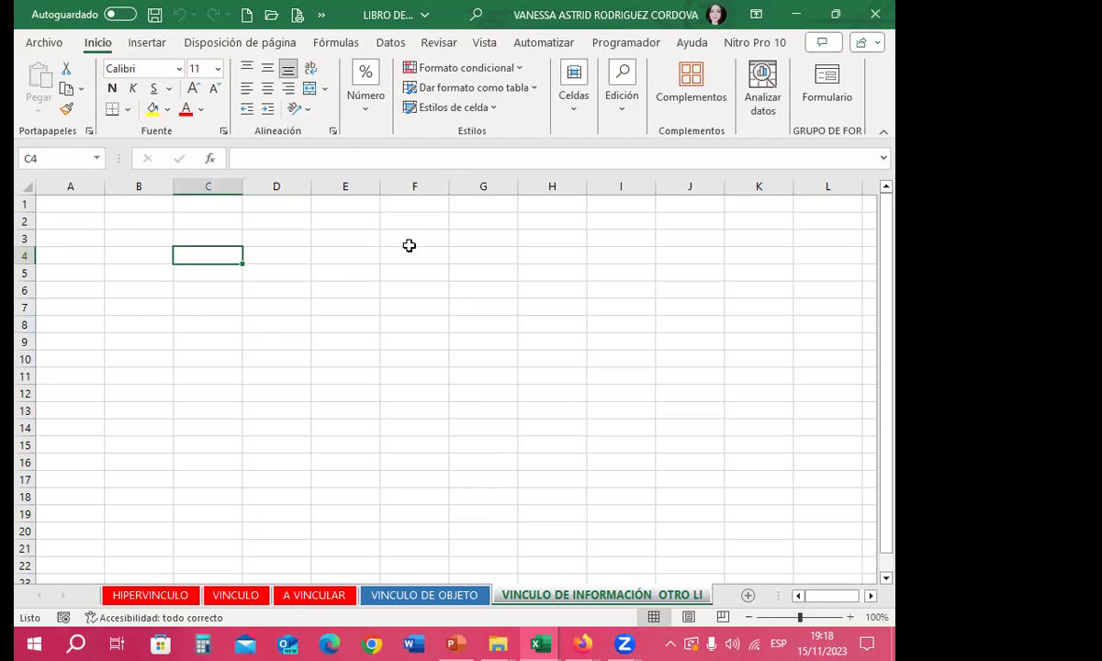
{"action": "left_click_drag", "start_coordinate": [517, 598], "coordinate": [533, 614]}
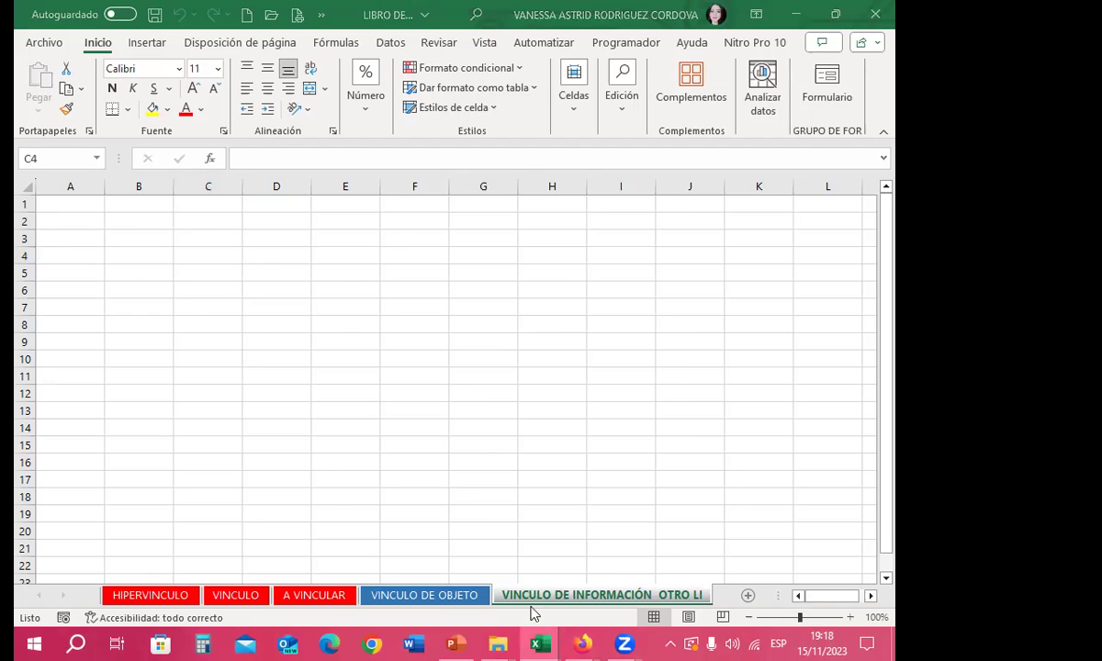
Copy the INFORMACIÓN grades table A1:E158 and bring up paste options at A1 of the other workbook
{"action": "mouse_move", "coordinate": [540, 643]}
{"action": "left_click", "coordinate": [575, 487]}
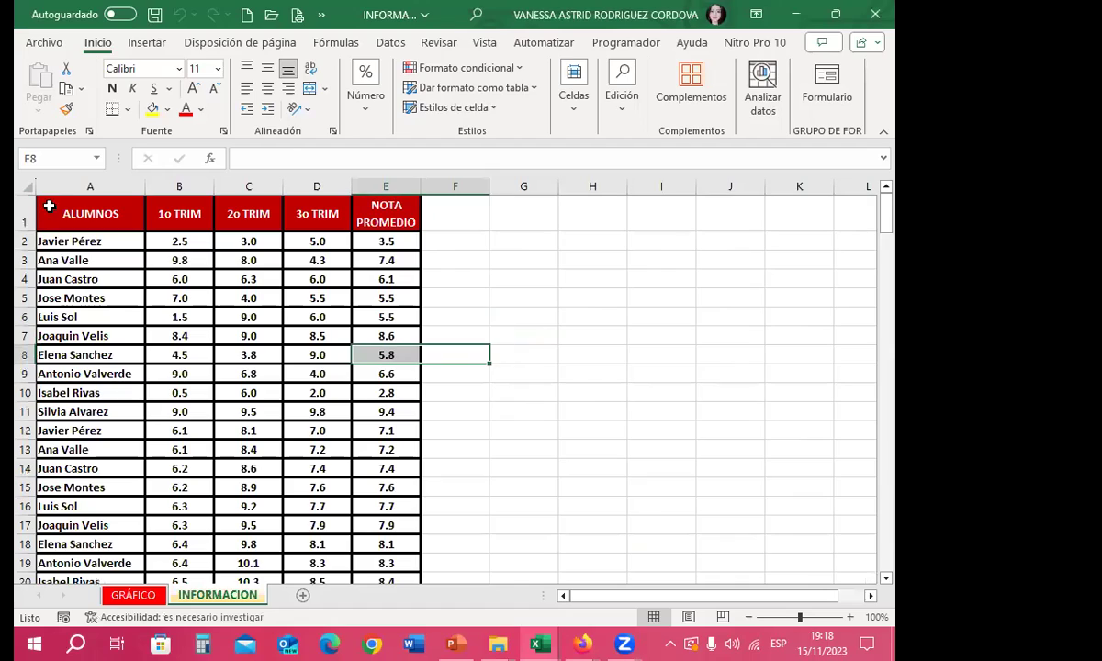
{"action": "left_click_drag", "start_coordinate": [49, 207], "coordinate": [393, 640]}
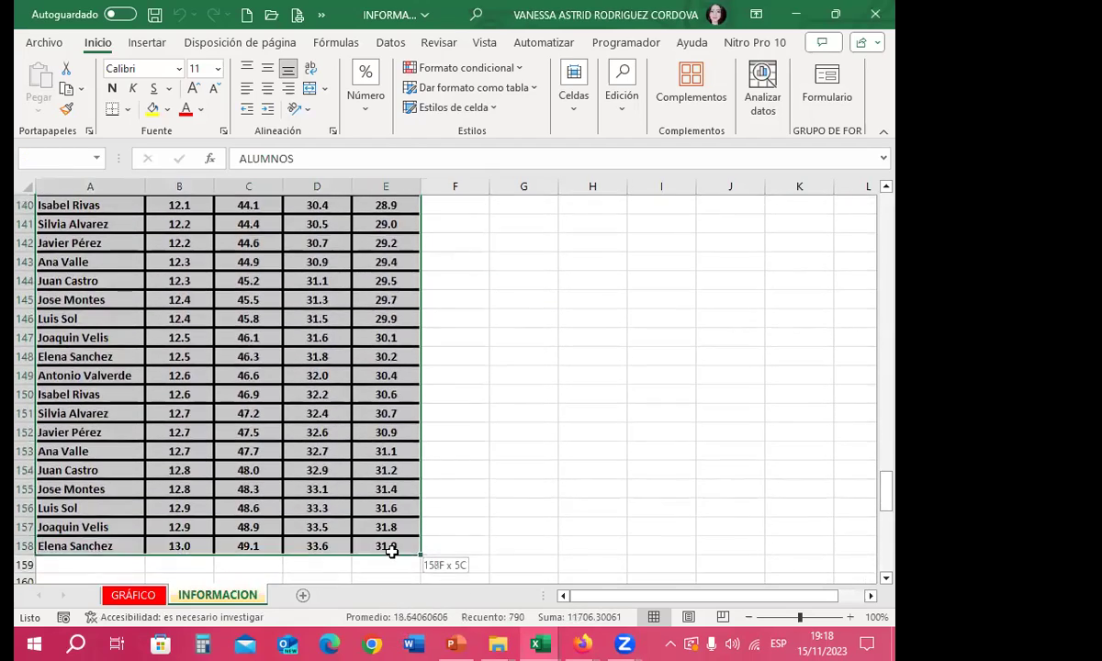
{"action": "left_click_drag", "start_coordinate": [393, 640], "coordinate": [392, 549]}
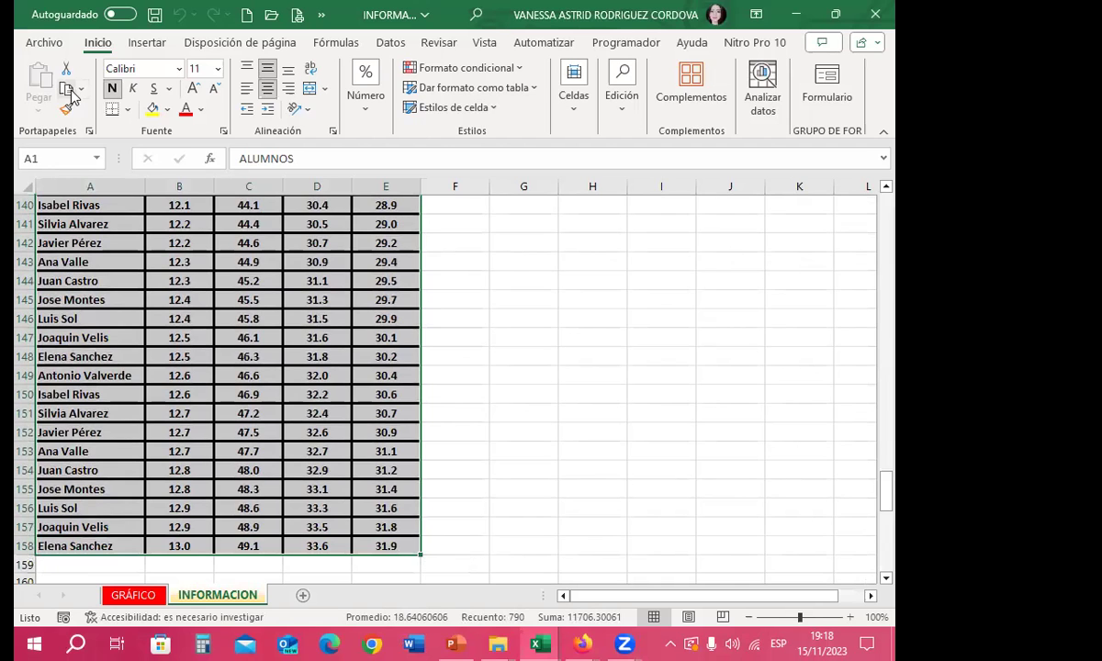
{"action": "left_click", "coordinate": [67, 89]}
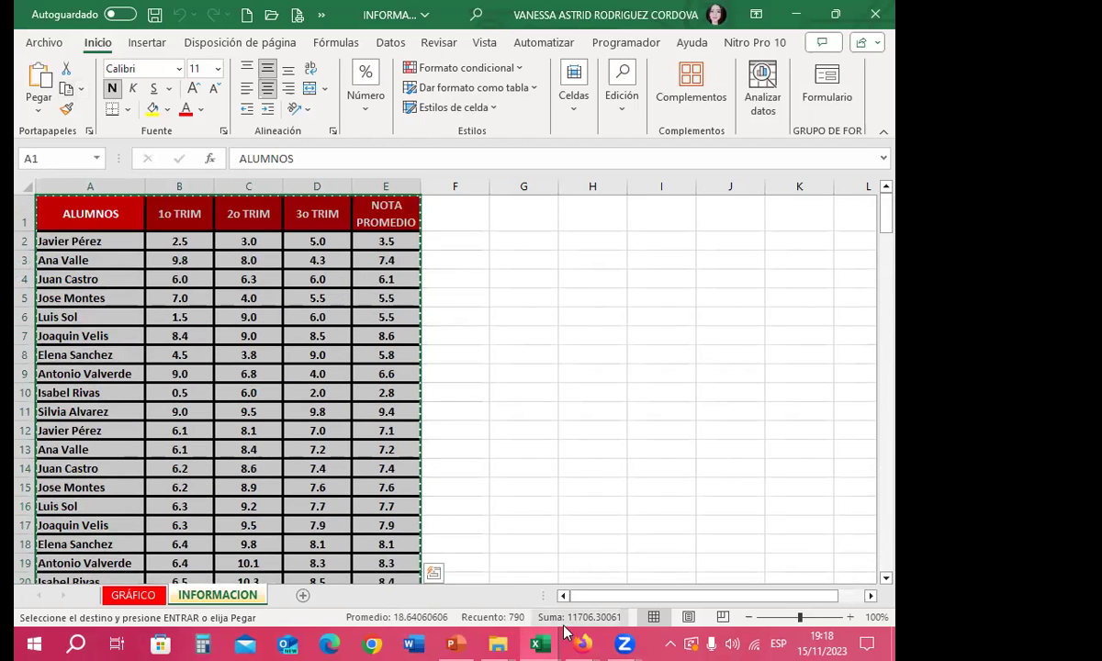
{"action": "mouse_move", "coordinate": [531, 643]}
{"action": "left_click", "coordinate": [431, 542]}
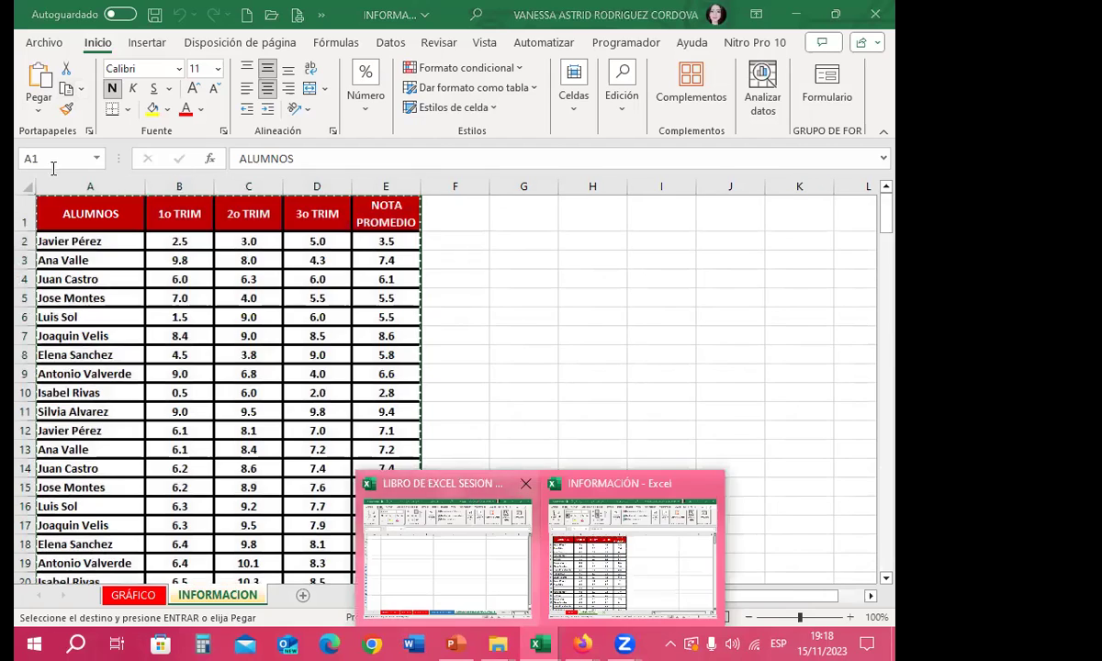
{"action": "left_click", "coordinate": [49, 206]}
{"action": "left_click", "coordinate": [40, 112]}
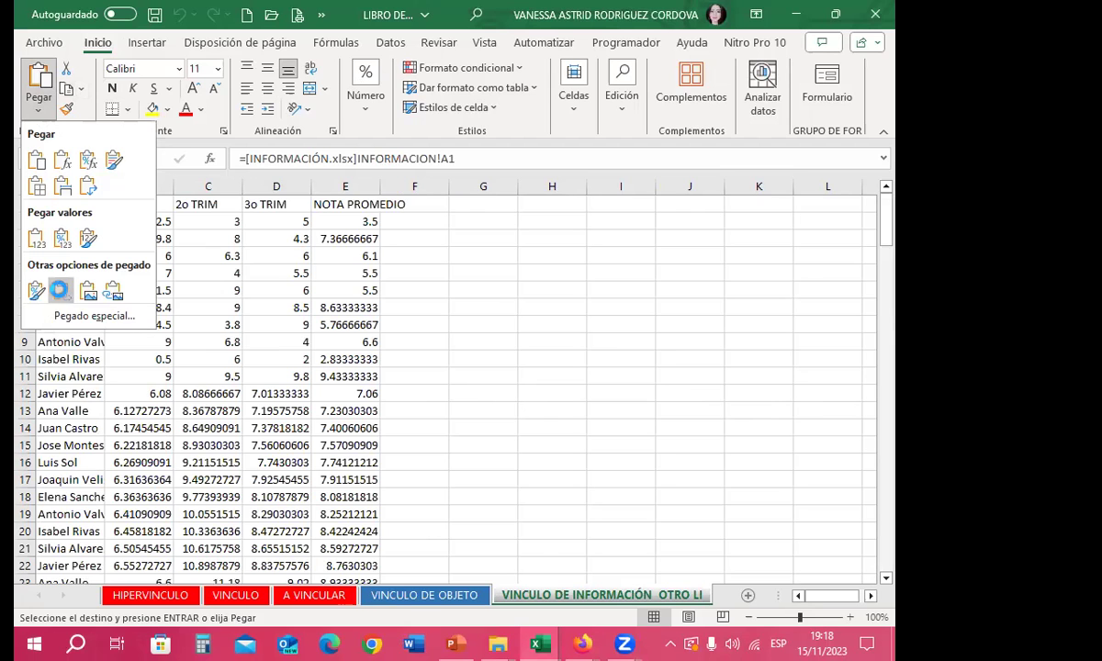
Paste the table as a link, autofit column E, and format B2:E158 as Número with one decimal
{"action": "left_click", "coordinate": [61, 292]}
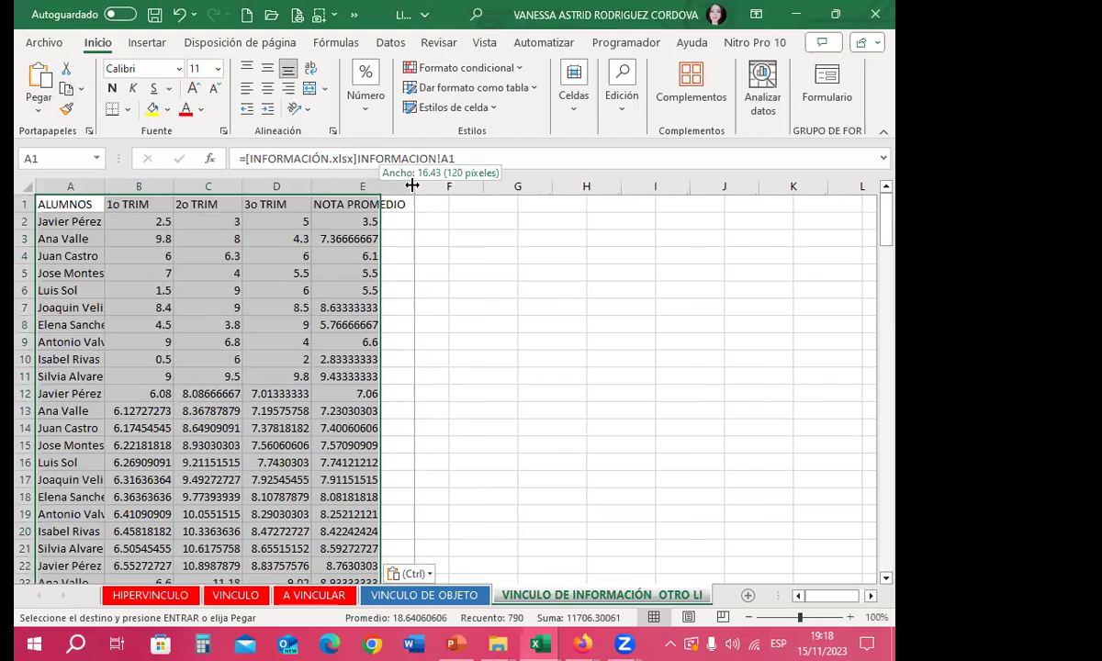
{"action": "double_click", "coordinate": [379, 186]}
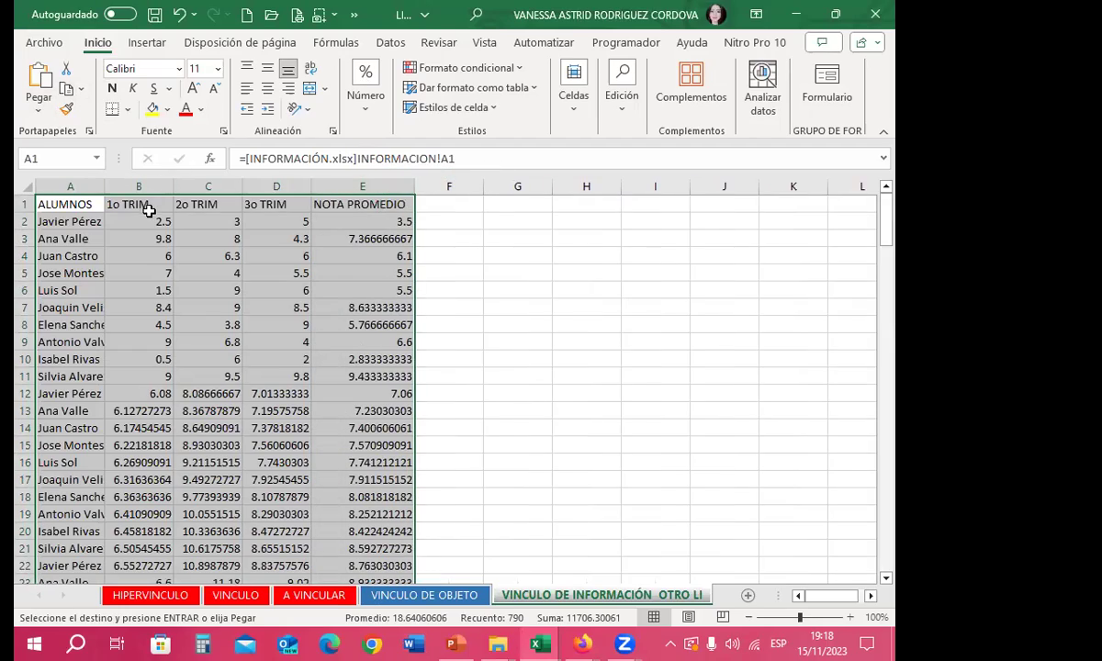
{"action": "left_click_drag", "start_coordinate": [151, 220], "coordinate": [386, 571]}
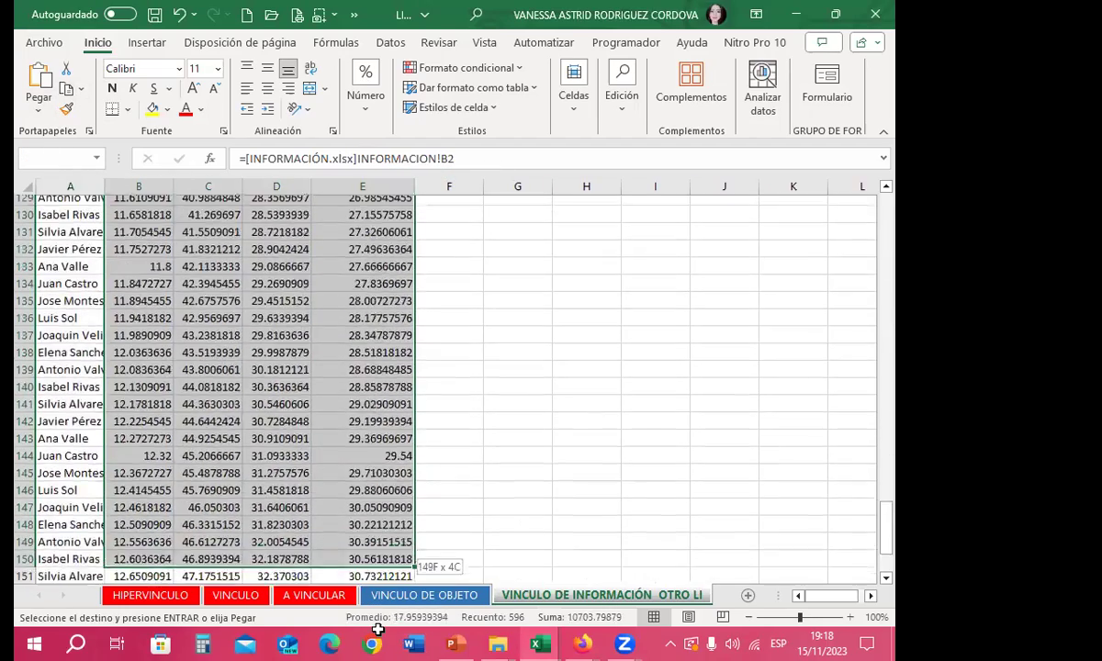
{"action": "left_click_drag", "start_coordinate": [385, 571], "coordinate": [393, 549]}
{"action": "left_click", "coordinate": [365, 96]}
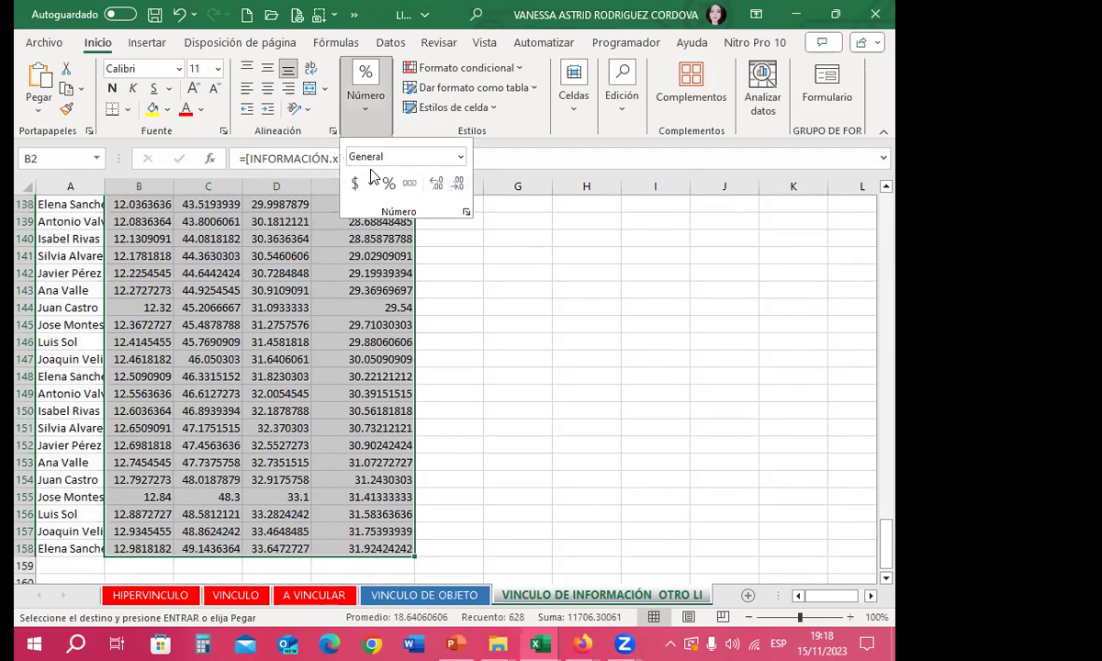
{"action": "left_click", "coordinate": [436, 185]}
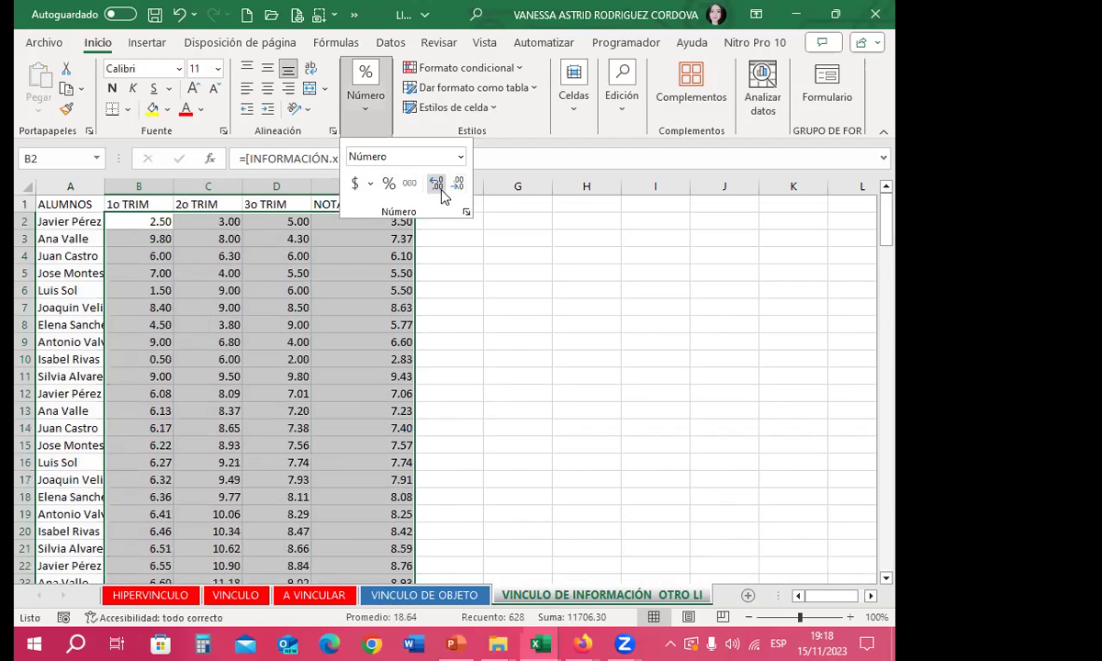
{"action": "left_click", "coordinate": [90, 198]}
Autofit column A to the student names and select the whole table A1:E158
{"action": "double_click", "coordinate": [105, 185]}
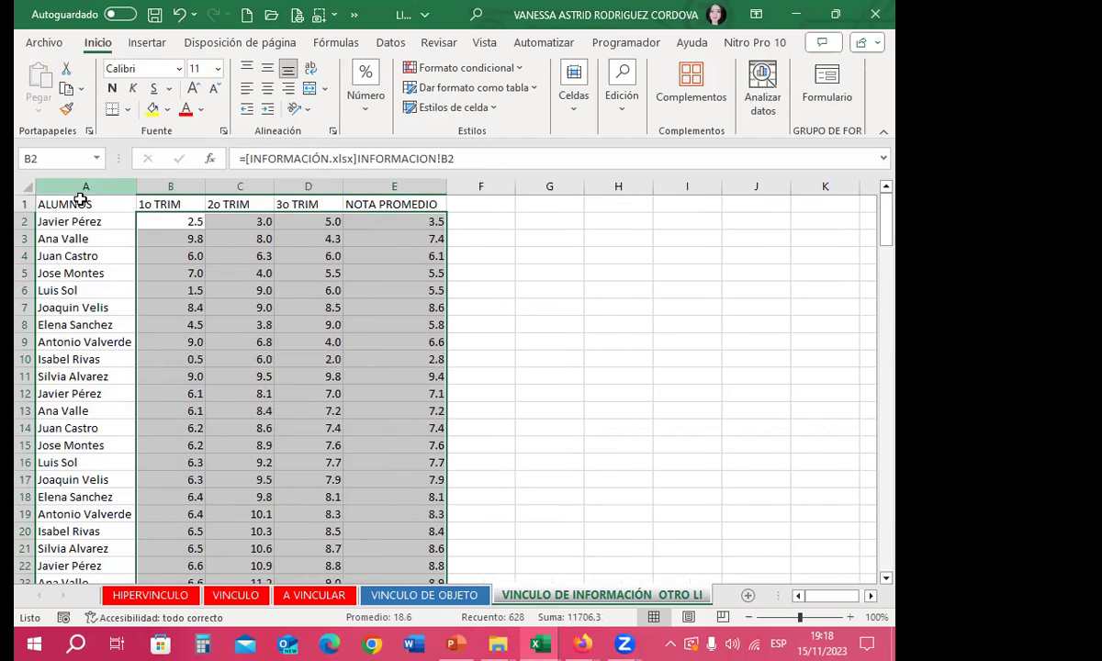
{"action": "mouse_move", "coordinate": [81, 204]}
{"action": "left_mouse_down"}
{"action": "mouse_move", "coordinate": [379, 641]}
{"action": "mouse_move", "coordinate": [400, 567]}
{"action": "left_mouse_up"}
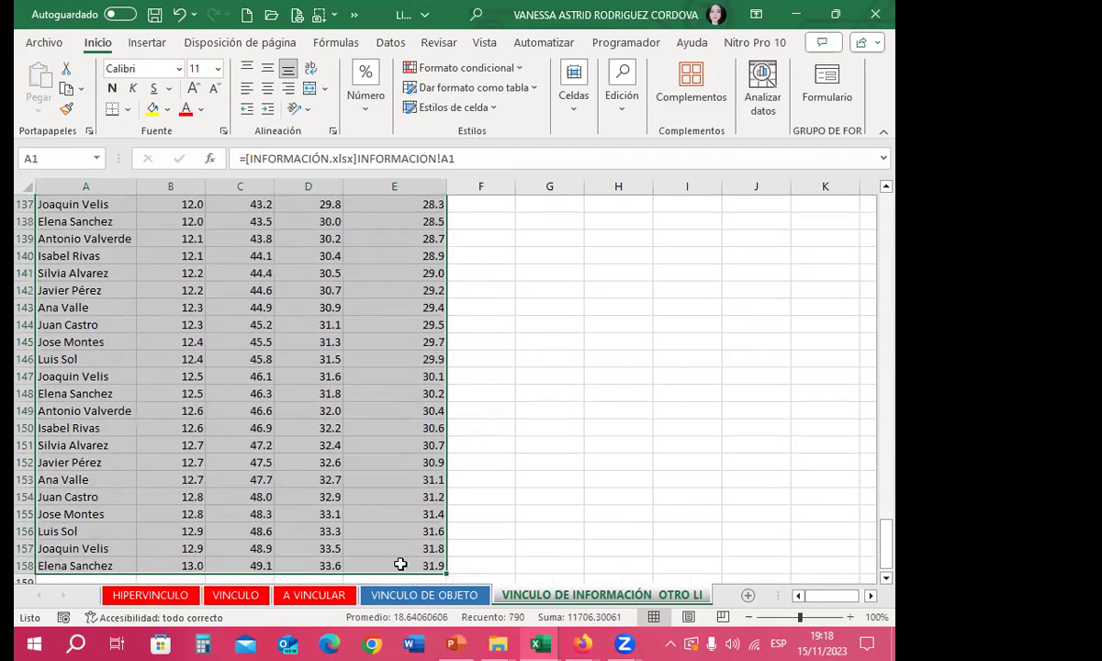
{"action": "key", "text": "ctrl+BackSpace"}
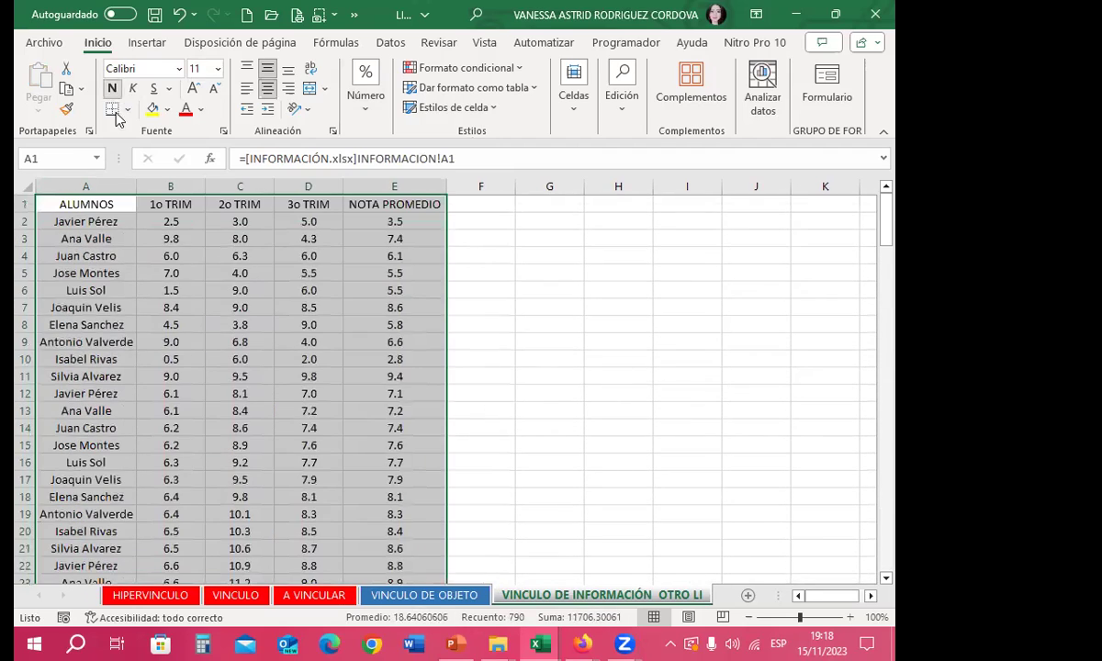
Make table A1:E158 bold with Todos los bordes around every cell
{"action": "left_click", "coordinate": [113, 88]}
{"action": "left_click", "coordinate": [127, 109]}
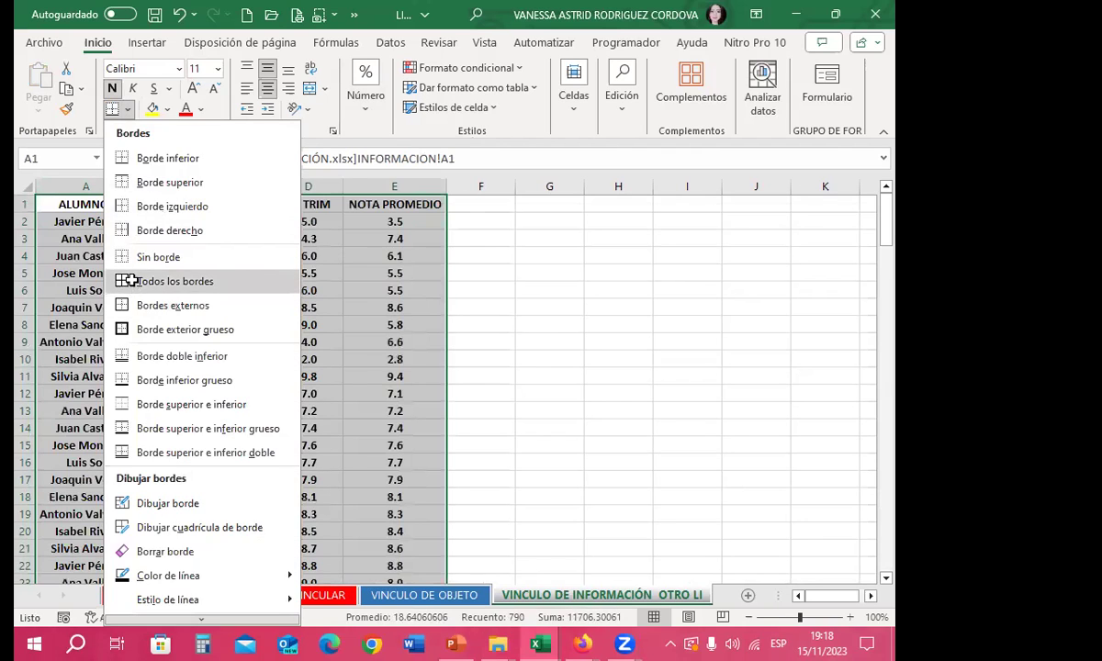
{"action": "left_click", "coordinate": [128, 281]}
{"action": "left_click", "coordinate": [179, 271]}
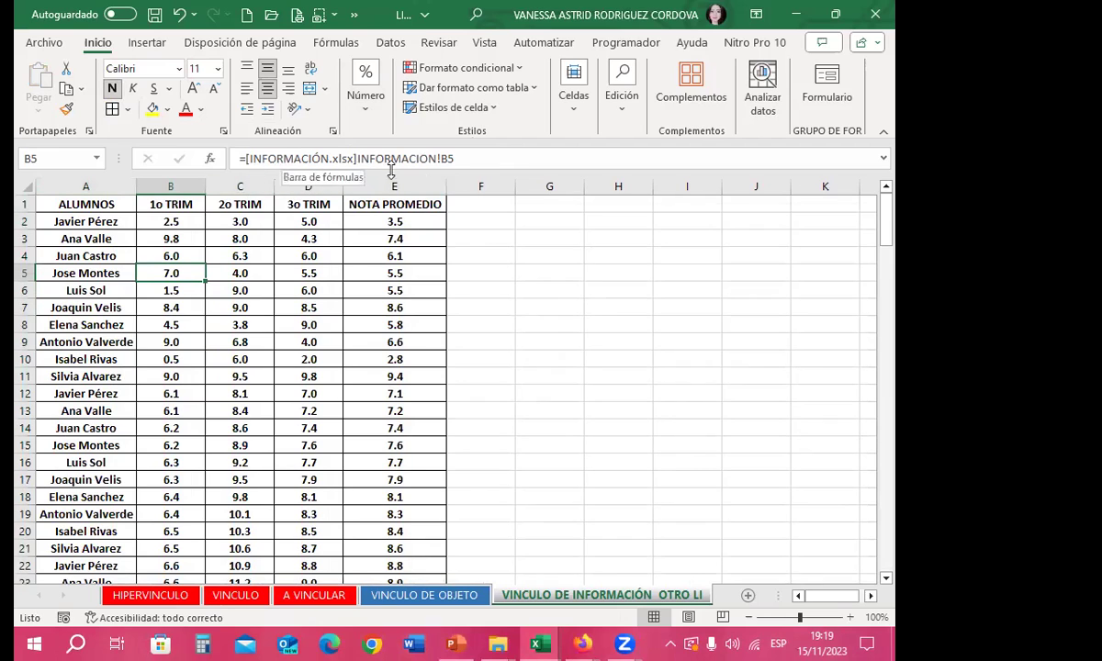
Check the link formulas in D6, E4 and D2, then save the workbook
{"action": "left_click", "coordinate": [308, 287]}
{"action": "left_click", "coordinate": [369, 253]}
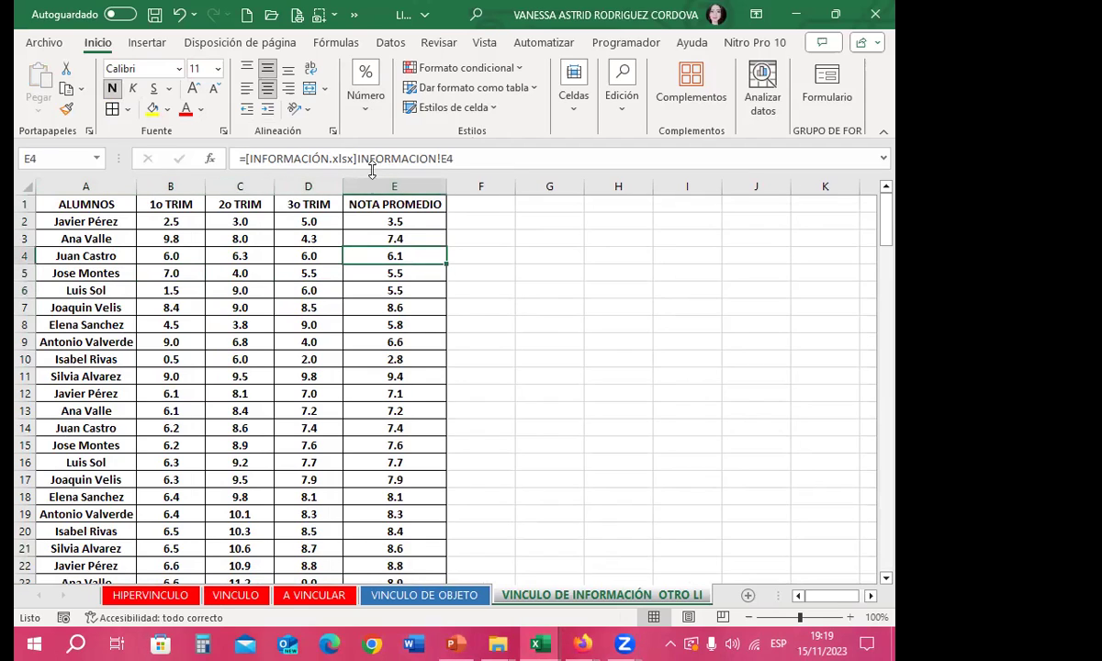
{"action": "left_click", "coordinate": [308, 221]}
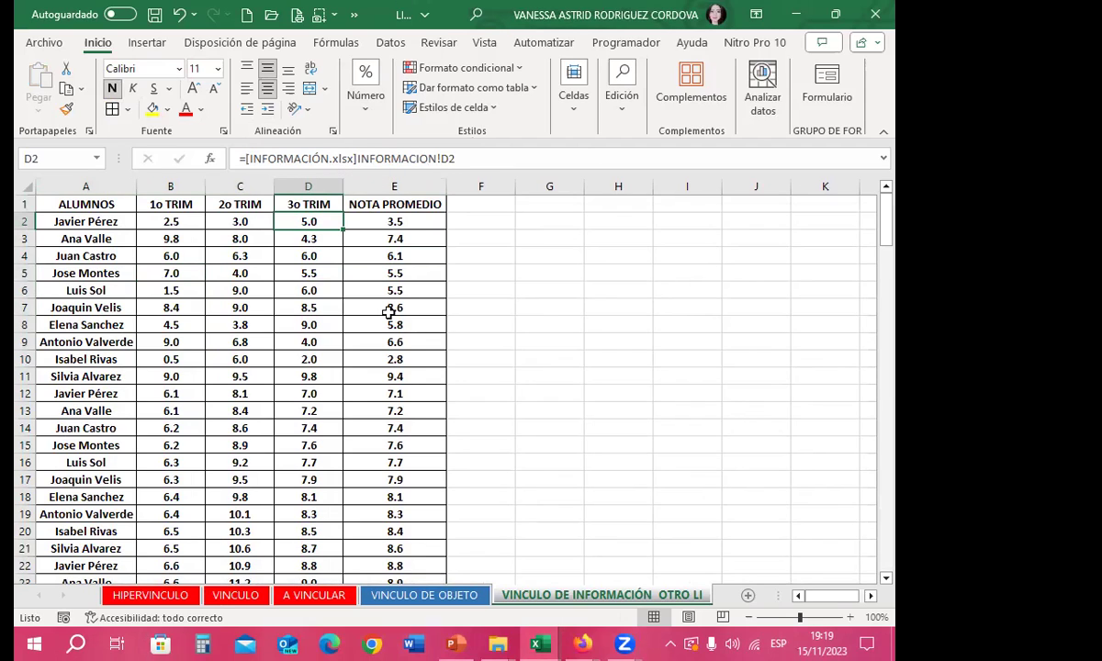
{"action": "left_click", "coordinate": [155, 17]}
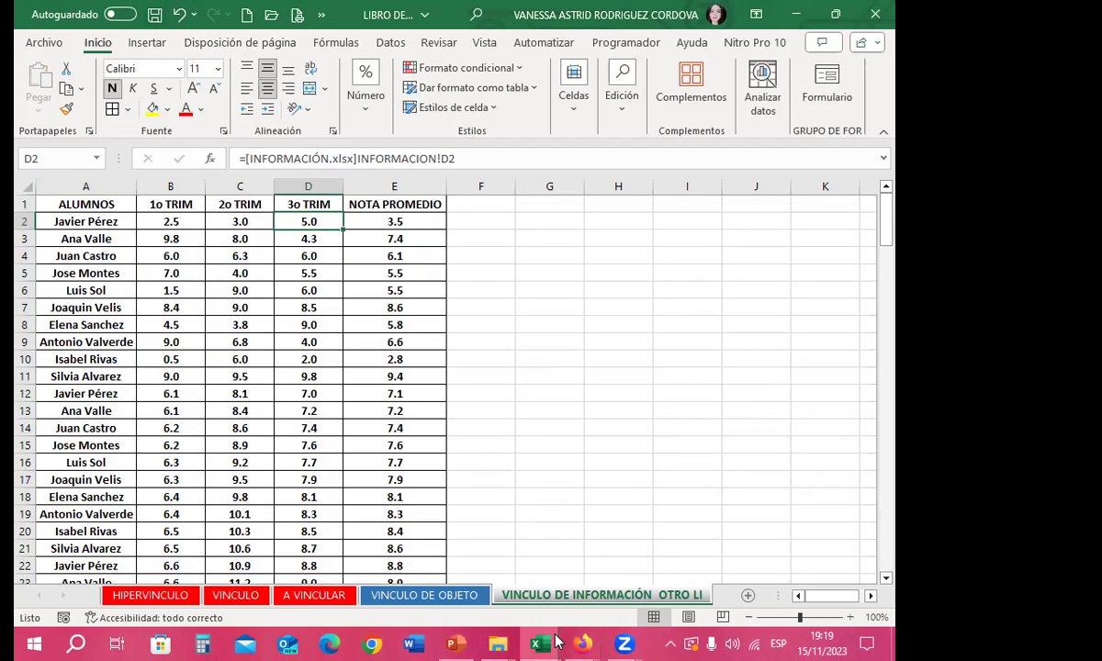
In INFORMACIÓN, clear the grades in B2:E8 as a test
{"action": "mouse_move", "coordinate": [537, 644]}
{"action": "left_click", "coordinate": [621, 490]}
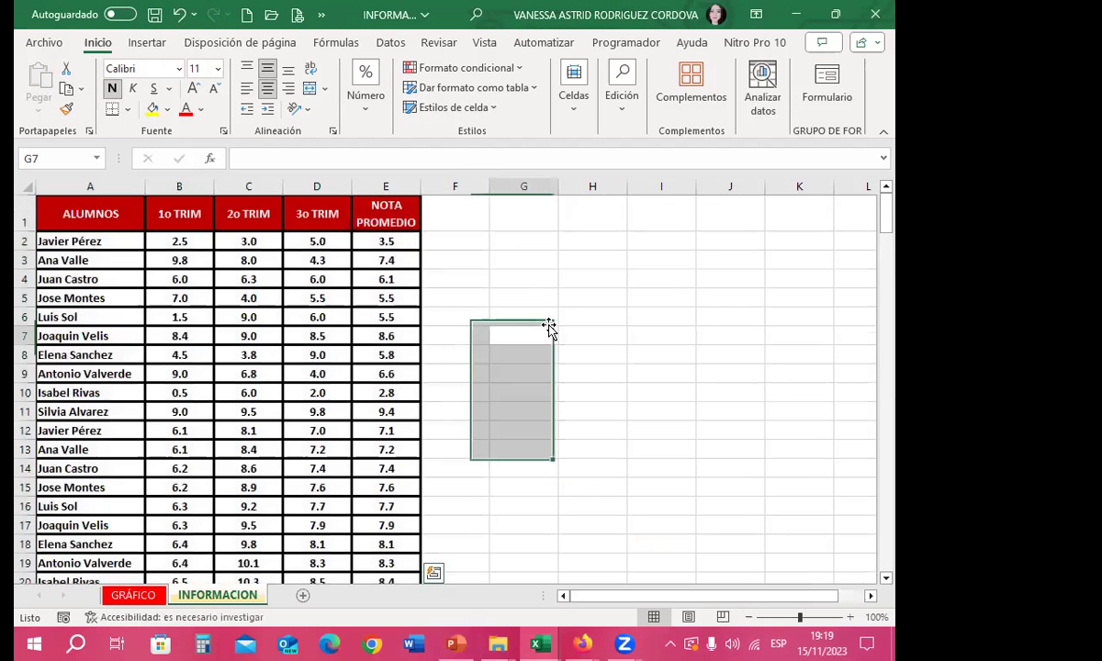
{"action": "left_click", "coordinate": [549, 329]}
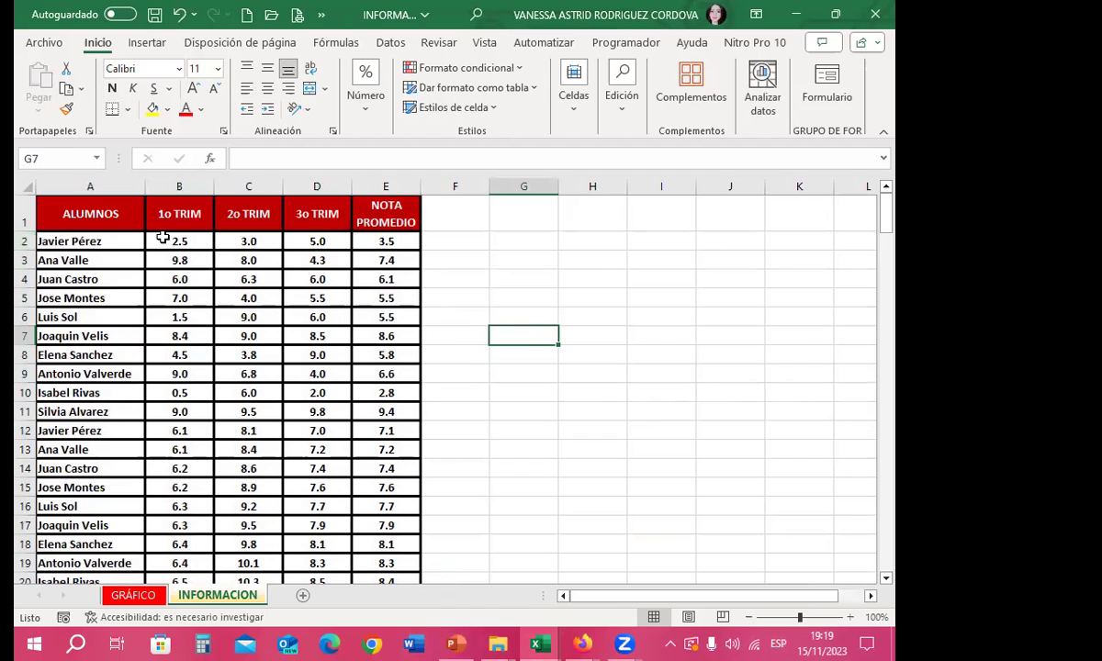
{"action": "left_click_drag", "start_coordinate": [162, 241], "coordinate": [383, 355]}
{"action": "key", "text": "Delete"}
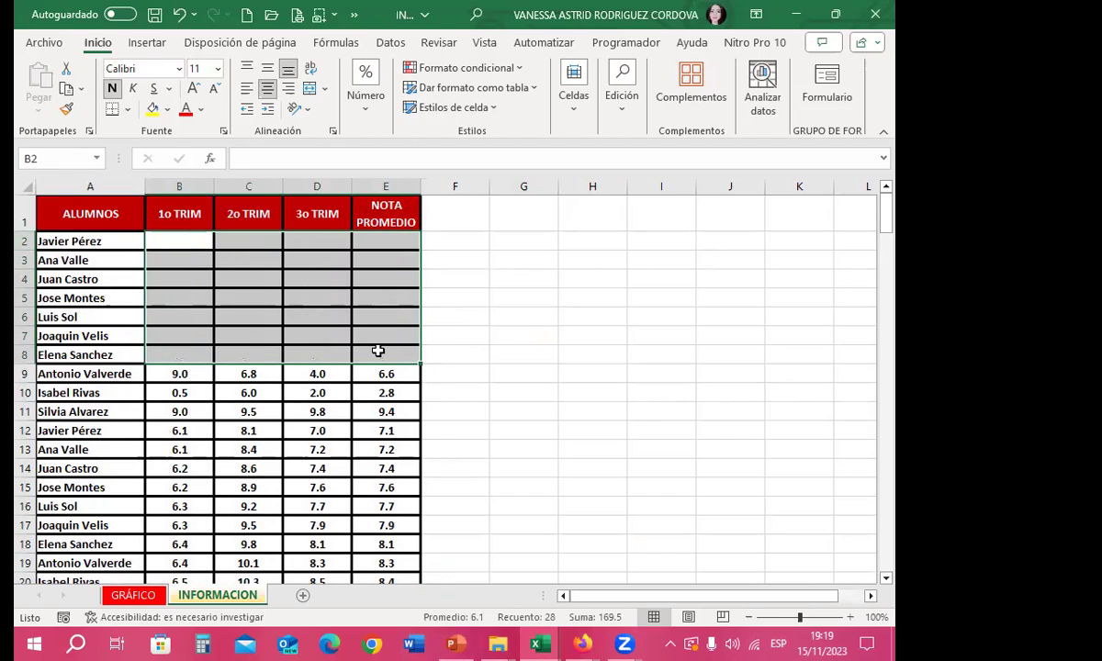
{"action": "left_click", "coordinate": [517, 359]}
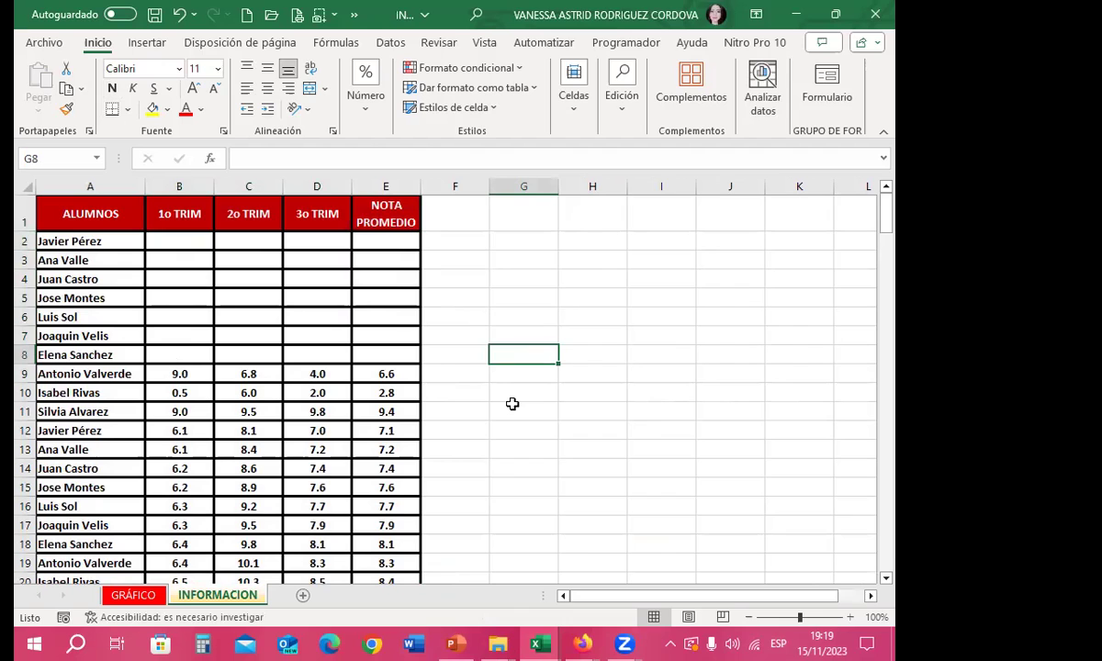
Look at the linked workbook, then undo to restore the B2:E8 grades in INFORMACIÓN
{"action": "mouse_move", "coordinate": [539, 644]}
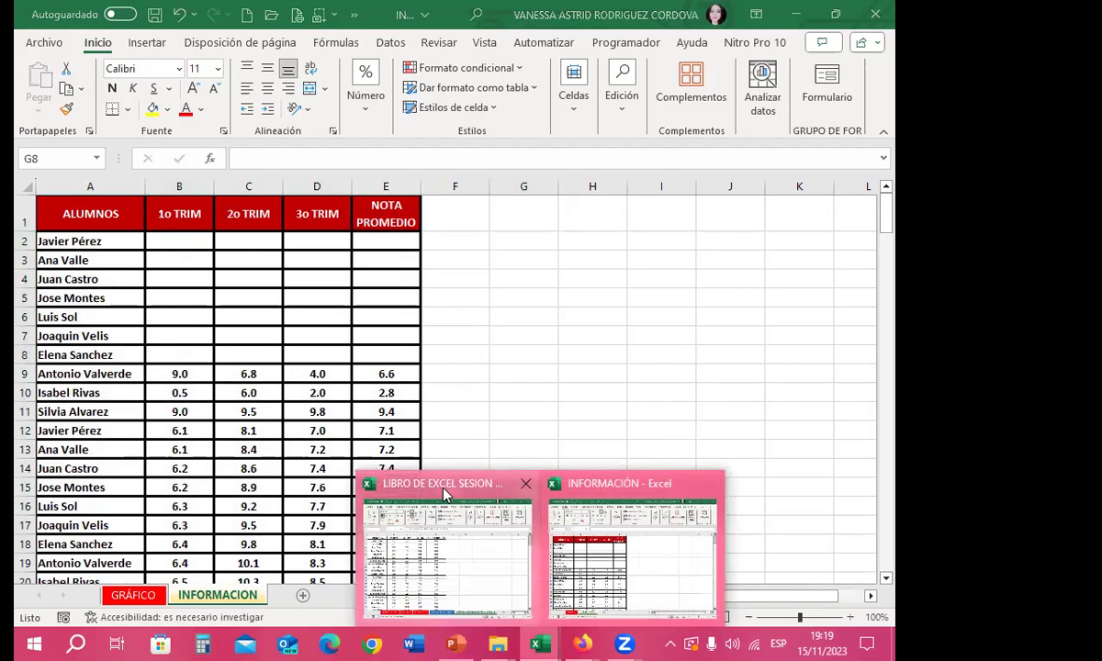
{"action": "left_click", "coordinate": [422, 514]}
{"action": "left_click", "coordinate": [493, 328]}
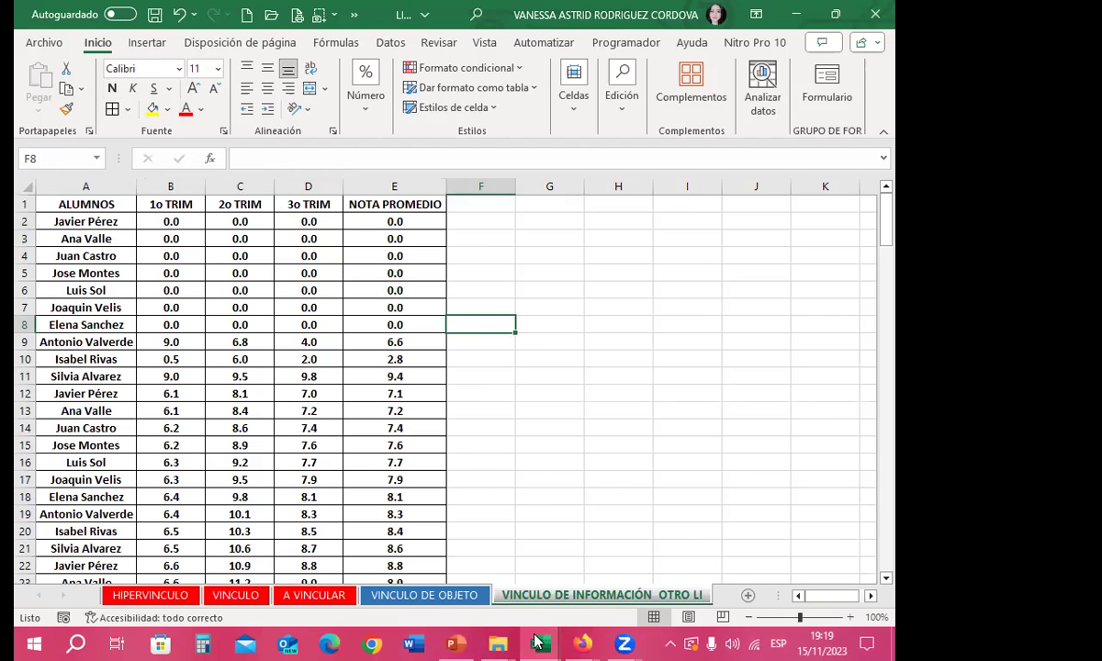
{"action": "mouse_move", "coordinate": [539, 645]}
{"action": "left_click", "coordinate": [627, 560]}
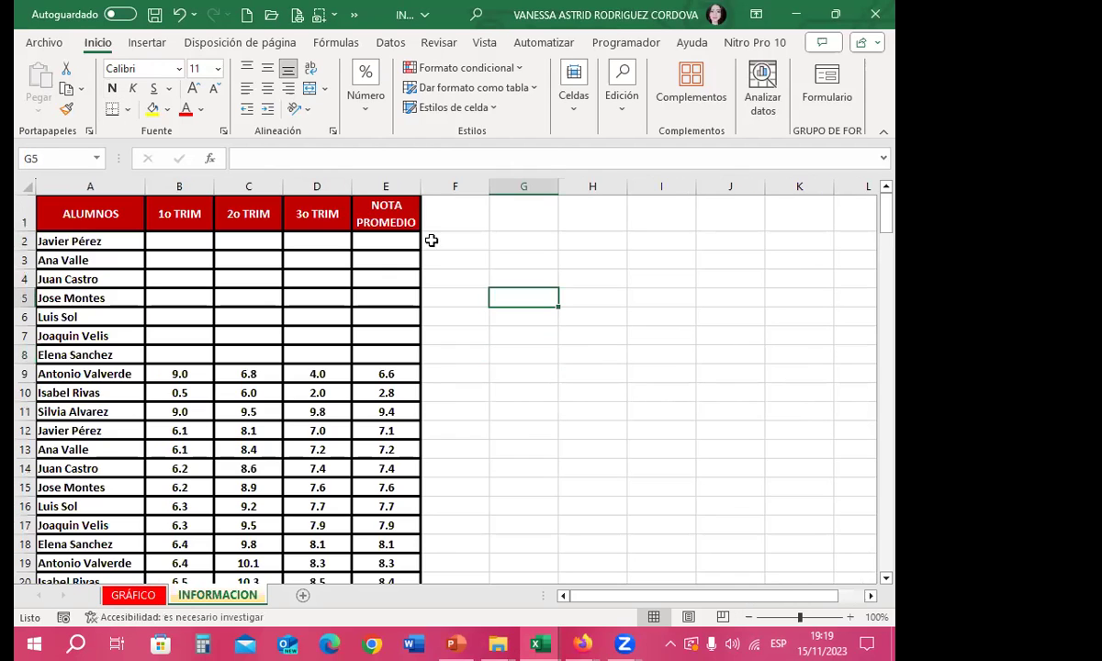
{"action": "left_click", "coordinate": [182, 16]}
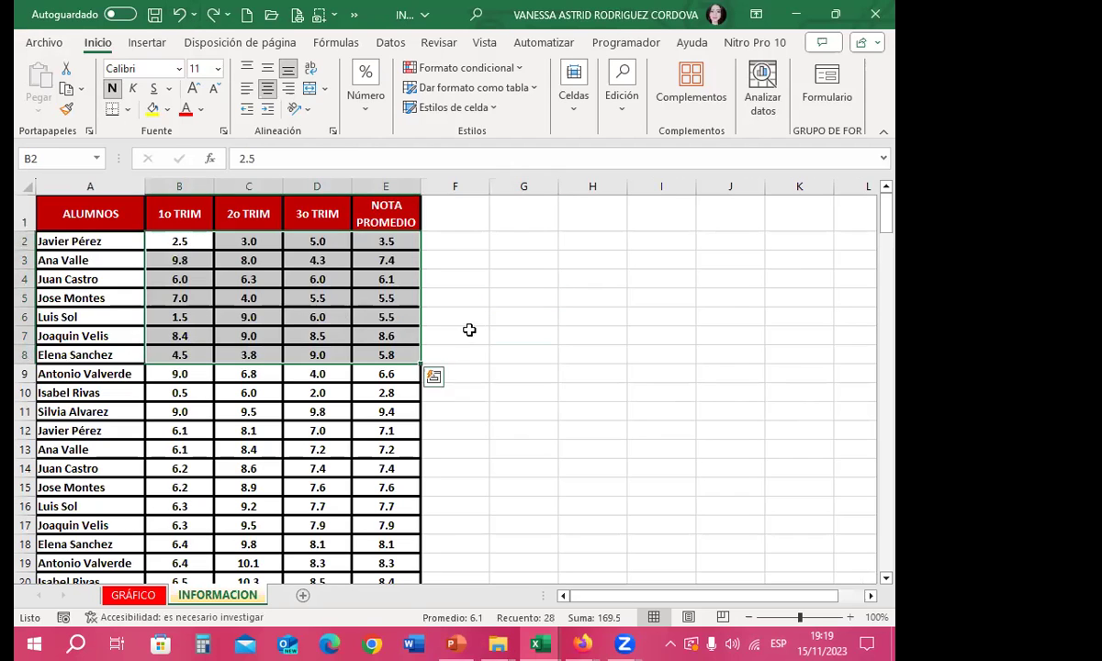
{"action": "left_click", "coordinate": [469, 321]}
Copy the 3o TRIM column D into column J and save INFORMACIÓN
{"action": "left_click", "coordinate": [314, 187]}
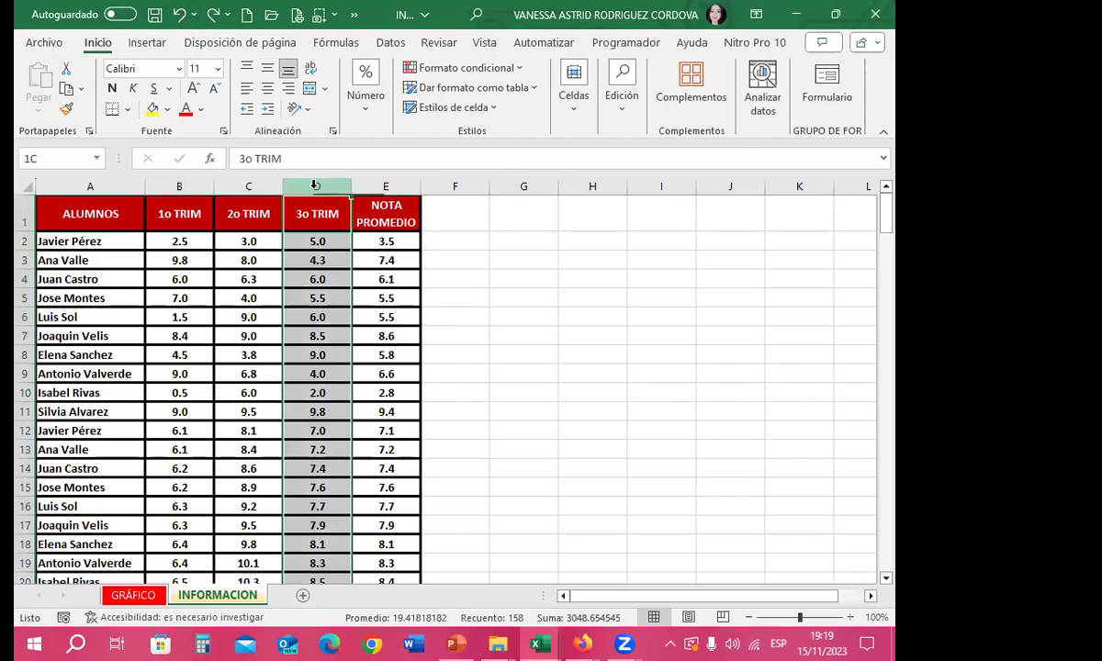
{"action": "left_click", "coordinate": [64, 89]}
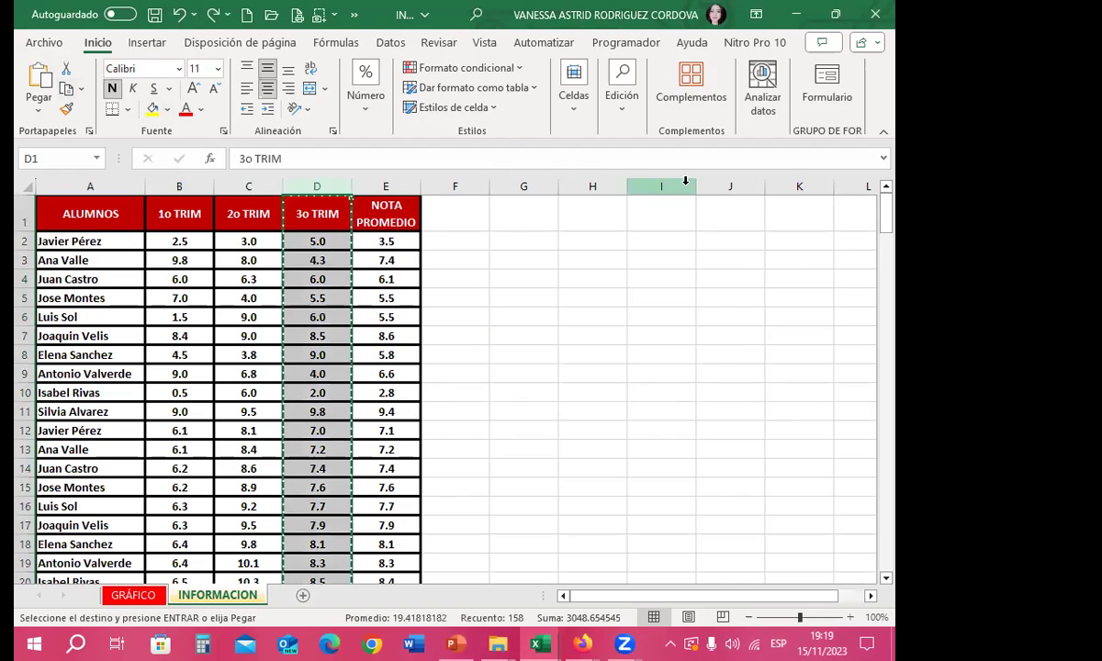
{"action": "left_click", "coordinate": [709, 183]}
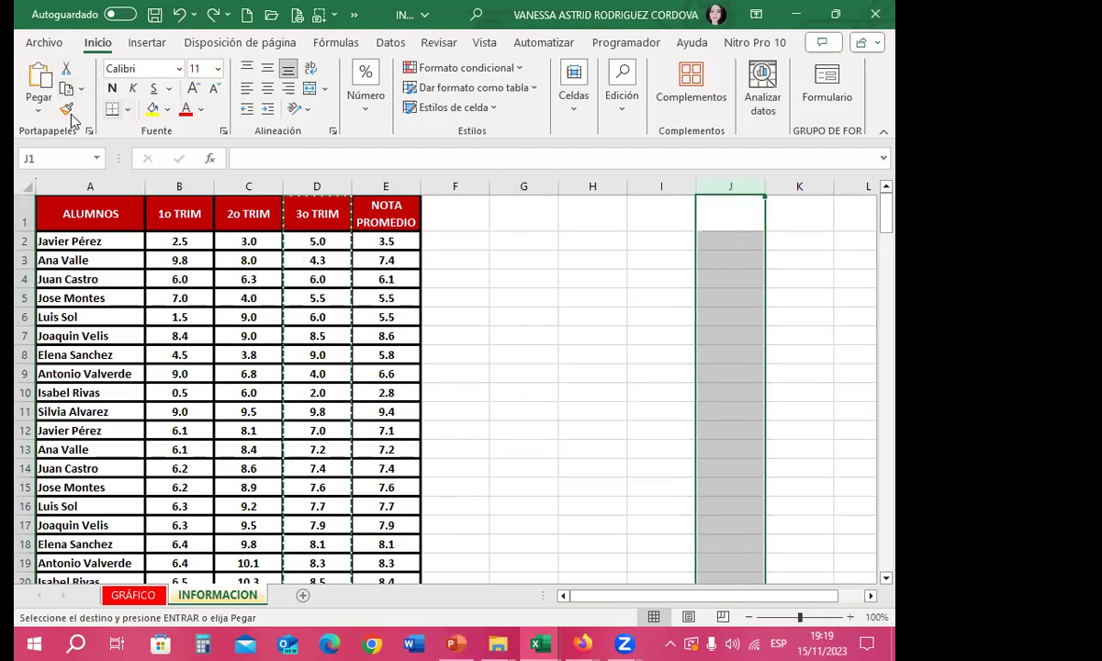
{"action": "left_click", "coordinate": [39, 85]}
{"action": "left_click", "coordinate": [519, 283]}
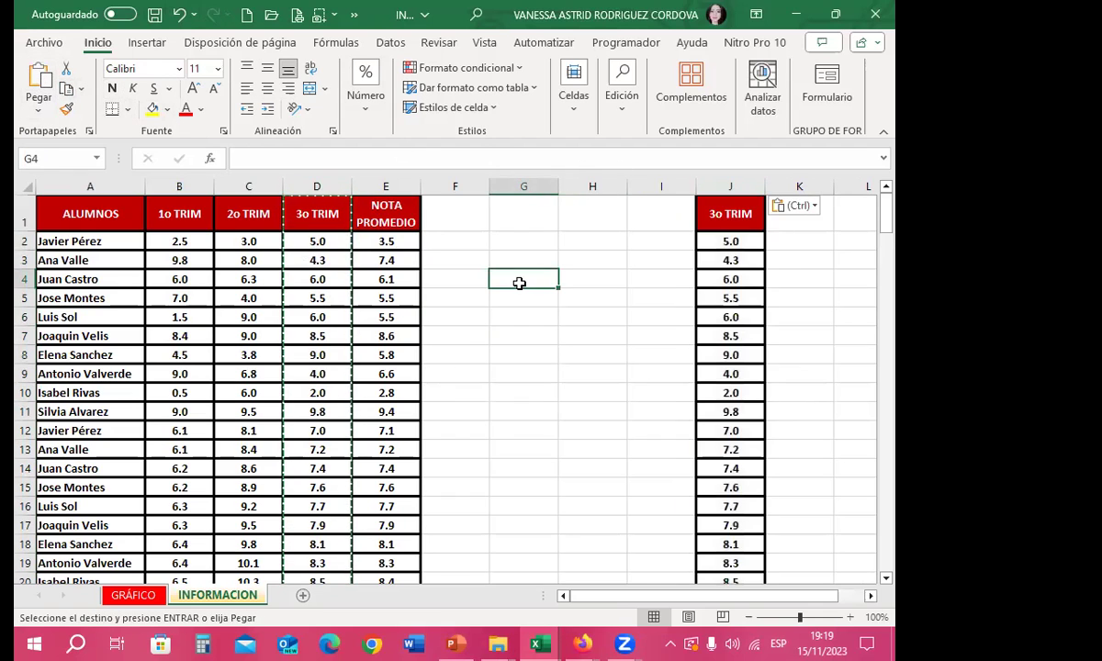
{"action": "left_click", "coordinate": [518, 372]}
{"action": "left_click", "coordinate": [155, 14]}
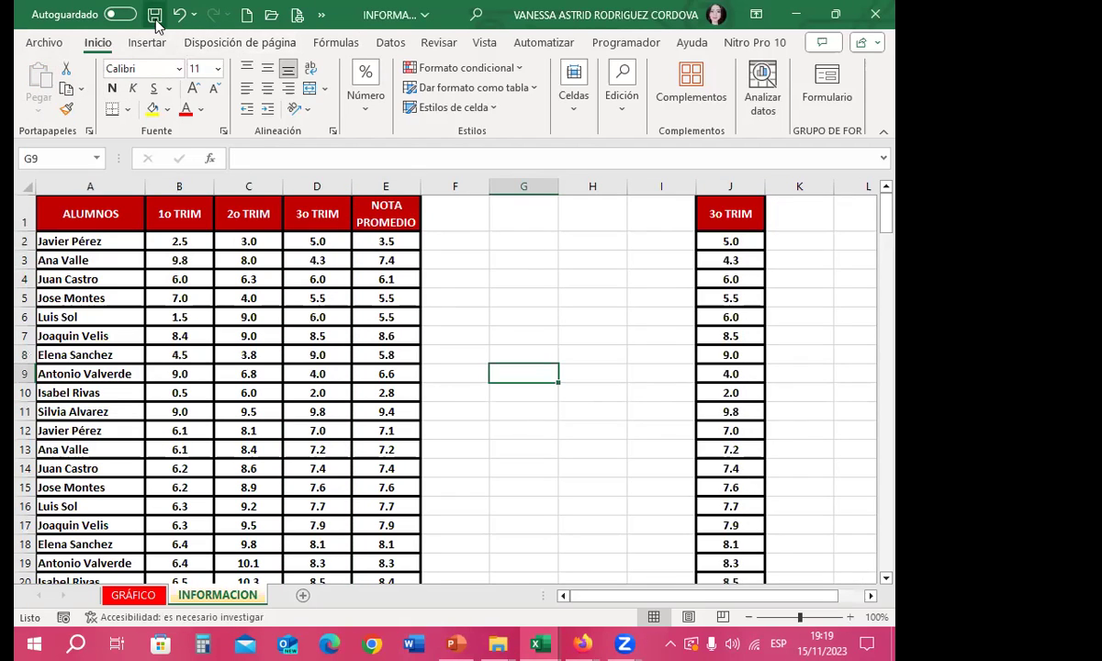
{"action": "left_click", "coordinate": [454, 258]}
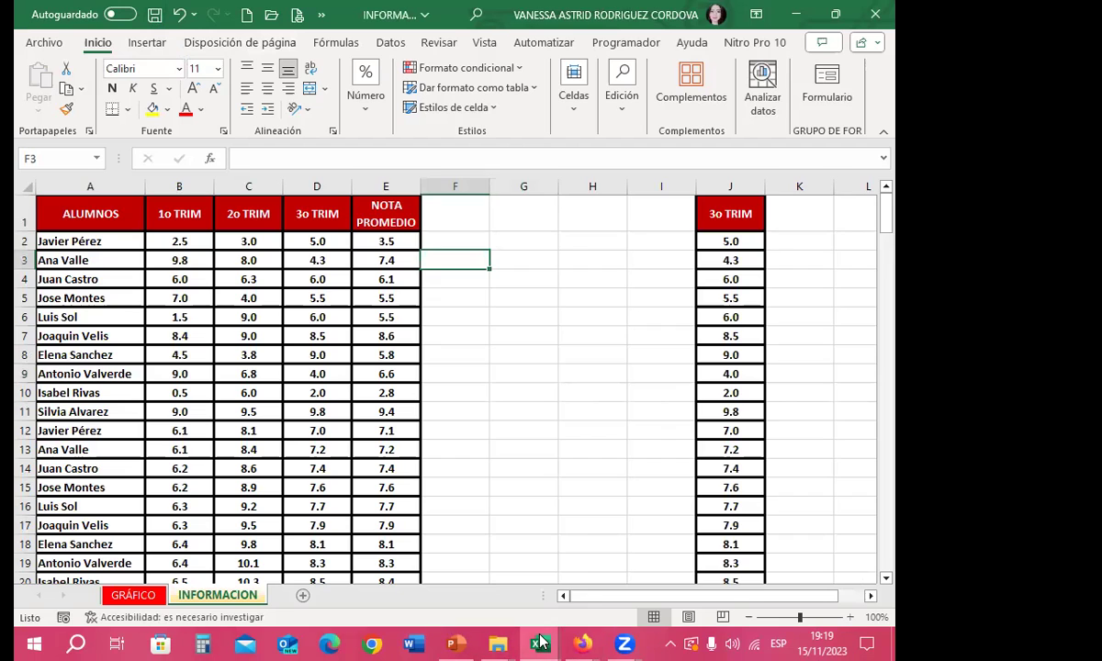
Save and close the linked workbook
{"action": "mouse_move", "coordinate": [540, 642]}
{"action": "left_click", "coordinate": [413, 497]}
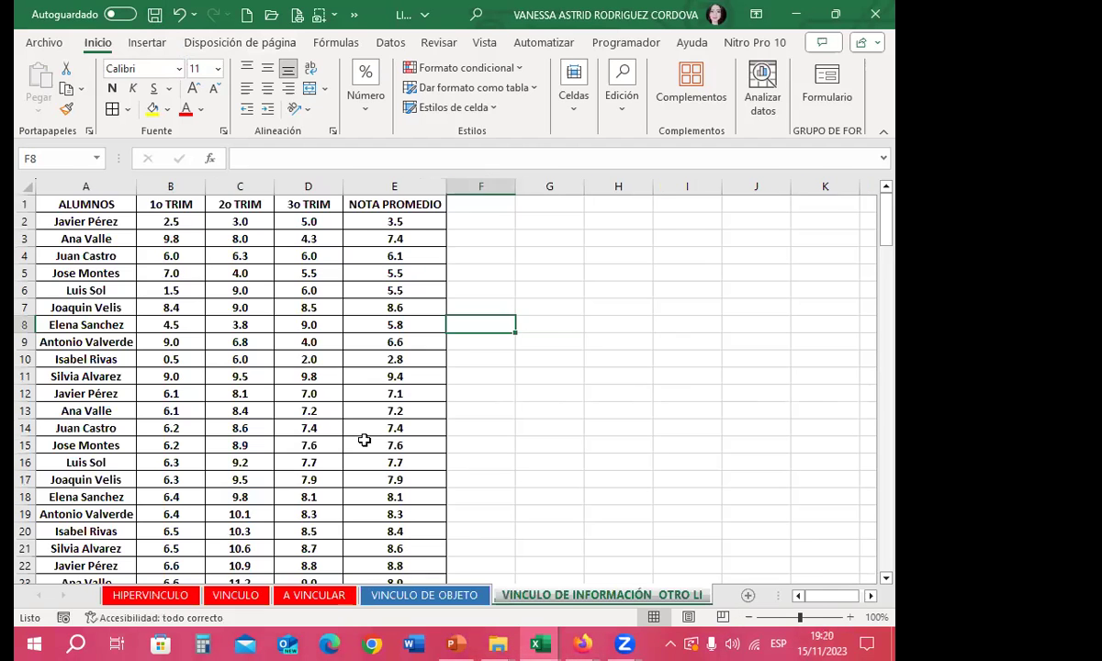
{"action": "left_click", "coordinate": [534, 318]}
{"action": "left_click", "coordinate": [525, 308]}
{"action": "left_click", "coordinate": [522, 274]}
{"action": "left_click", "coordinate": [154, 16]}
{"action": "left_click", "coordinate": [876, 13]}
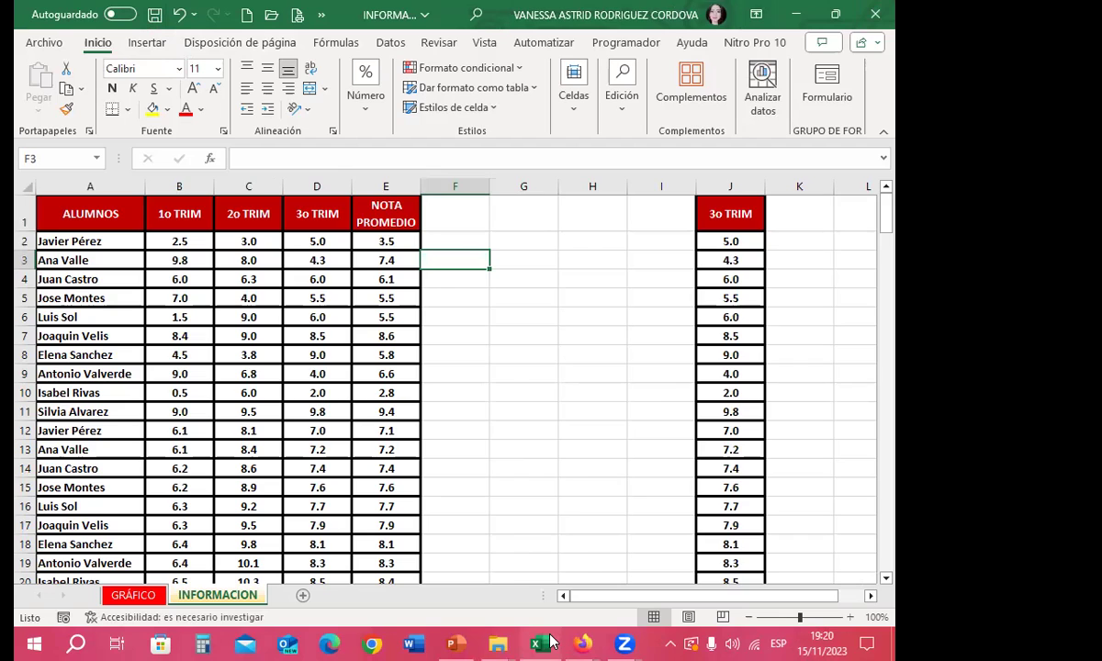
Clear the 3o TRIM values in D2:D158 of INFORMACIÓN
{"action": "mouse_move", "coordinate": [549, 642]}
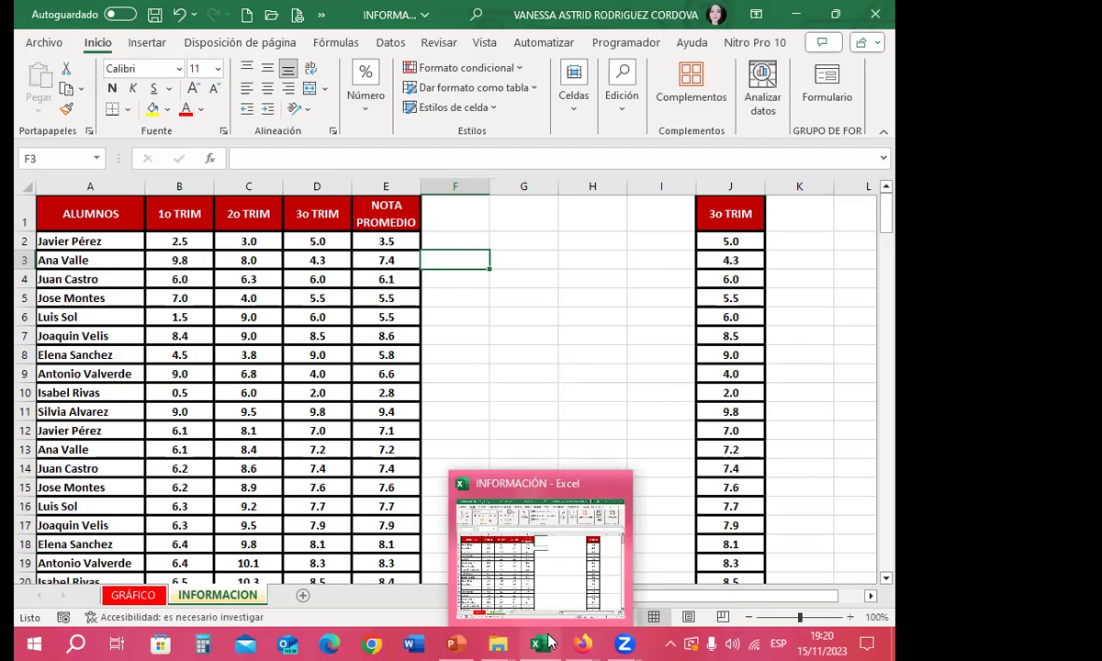
{"action": "left_click", "coordinate": [537, 303]}
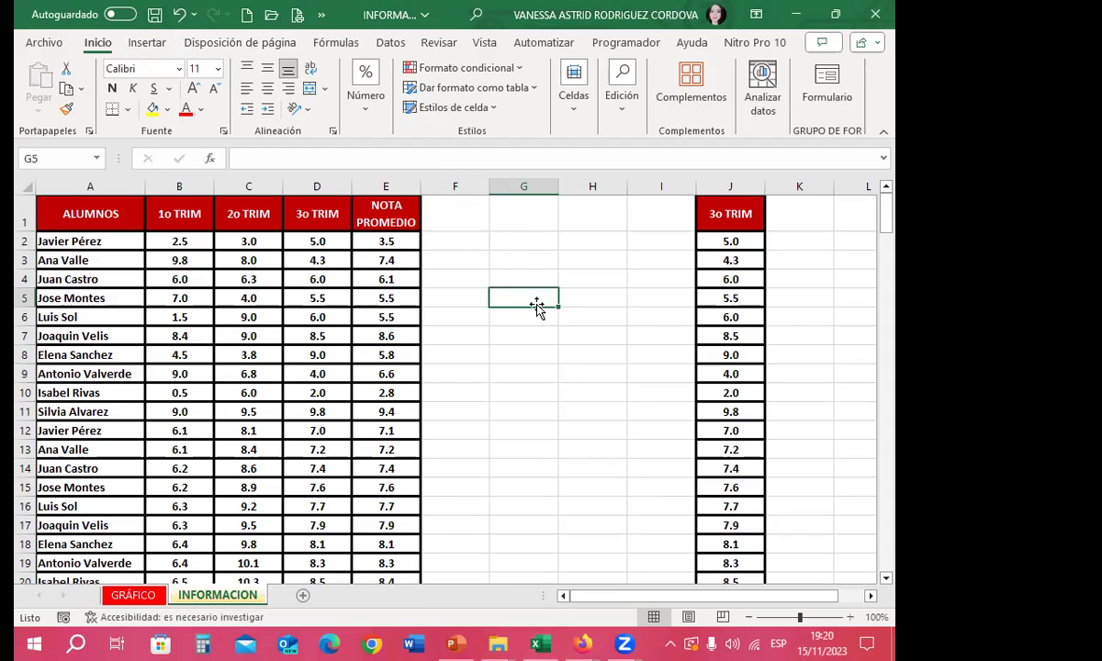
{"action": "mouse_move", "coordinate": [312, 240]}
{"action": "left_mouse_down"}
{"action": "mouse_move", "coordinate": [330, 642]}
{"action": "mouse_move", "coordinate": [328, 589]}
{"action": "mouse_move", "coordinate": [324, 605]}
{"action": "left_mouse_up"}
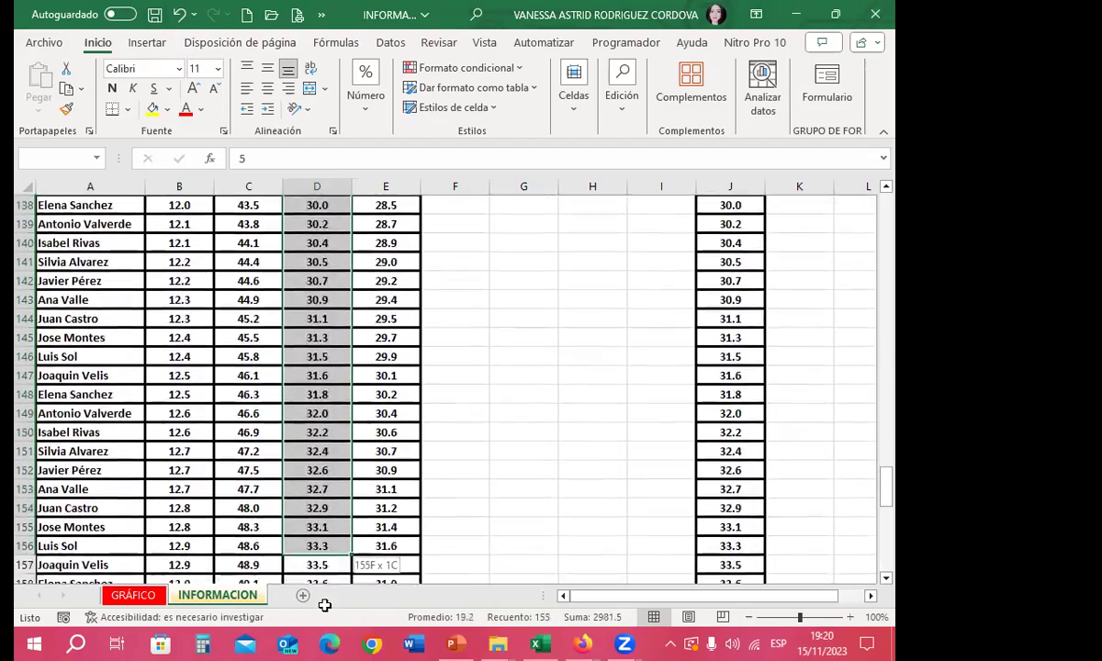
{"action": "left_click_drag", "start_coordinate": [324, 605], "coordinate": [342, 422]}
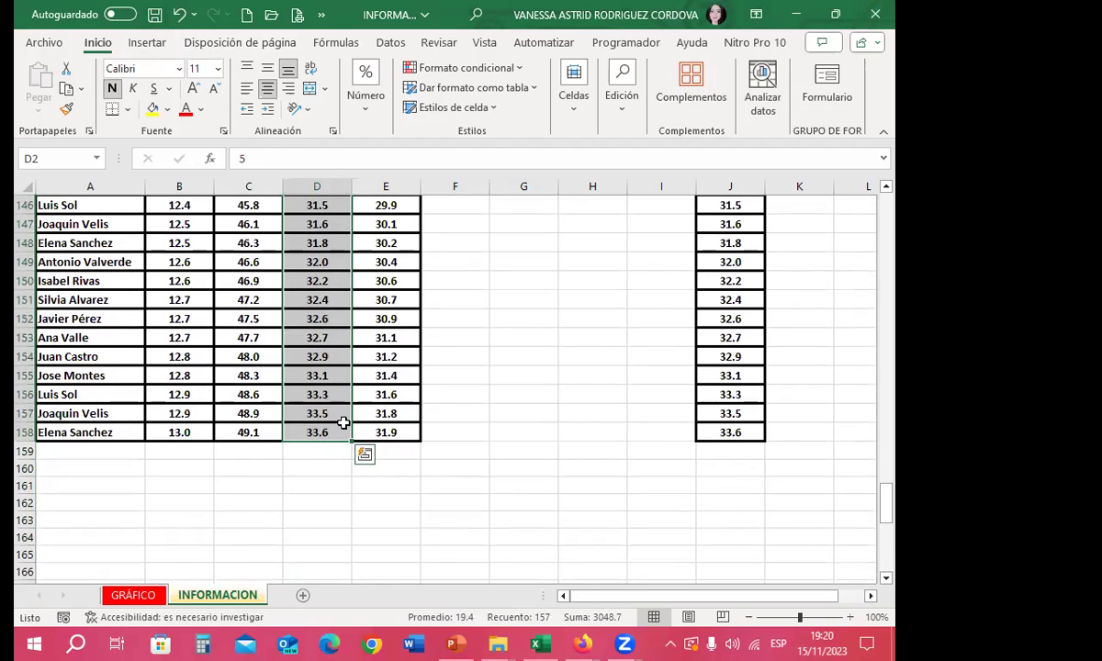
{"action": "key", "text": "ctrl+z"}
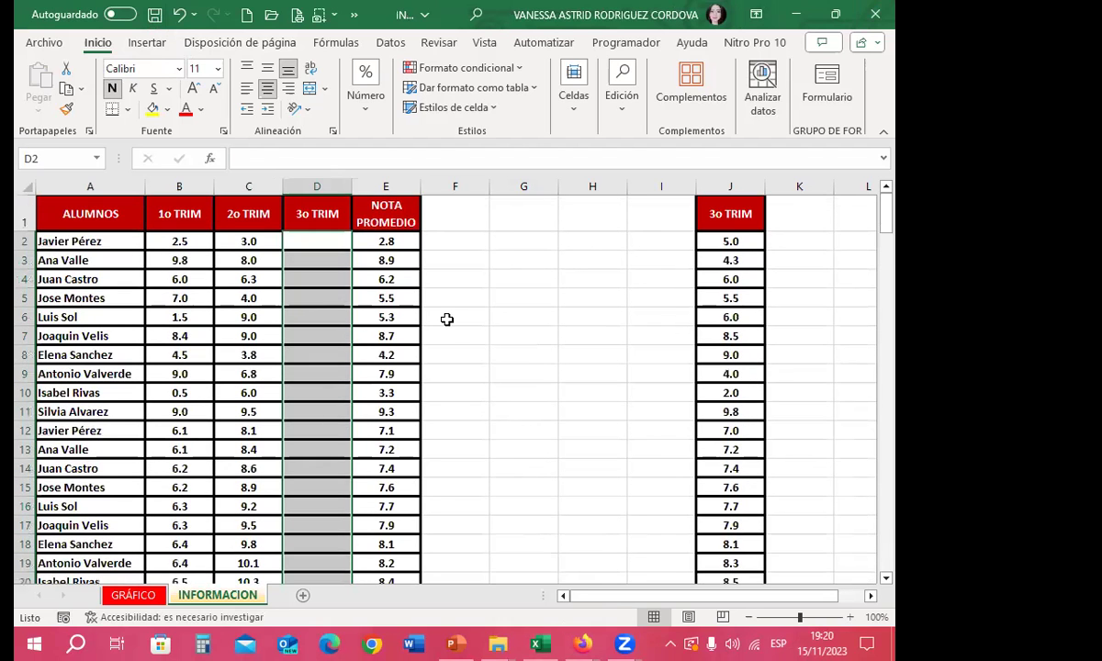
{"action": "left_click", "coordinate": [447, 319]}
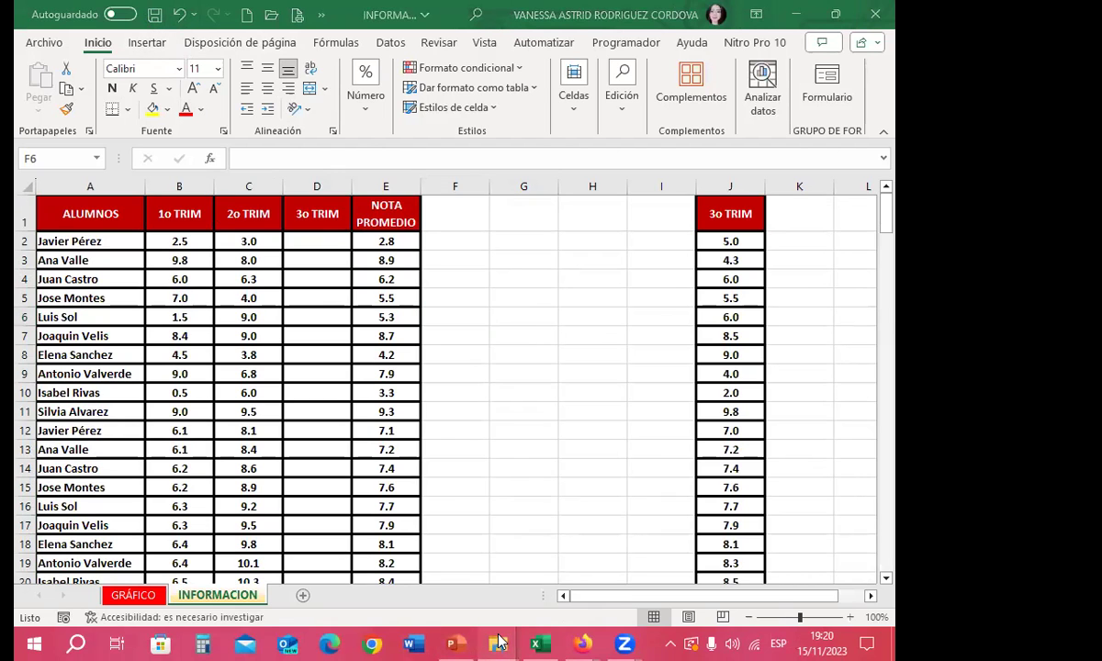
Open INFORMACIÓN from the EJERCICIO DE VINCULO PARA LA CLASE folder, save it and close it
{"action": "mouse_move", "coordinate": [498, 646]}
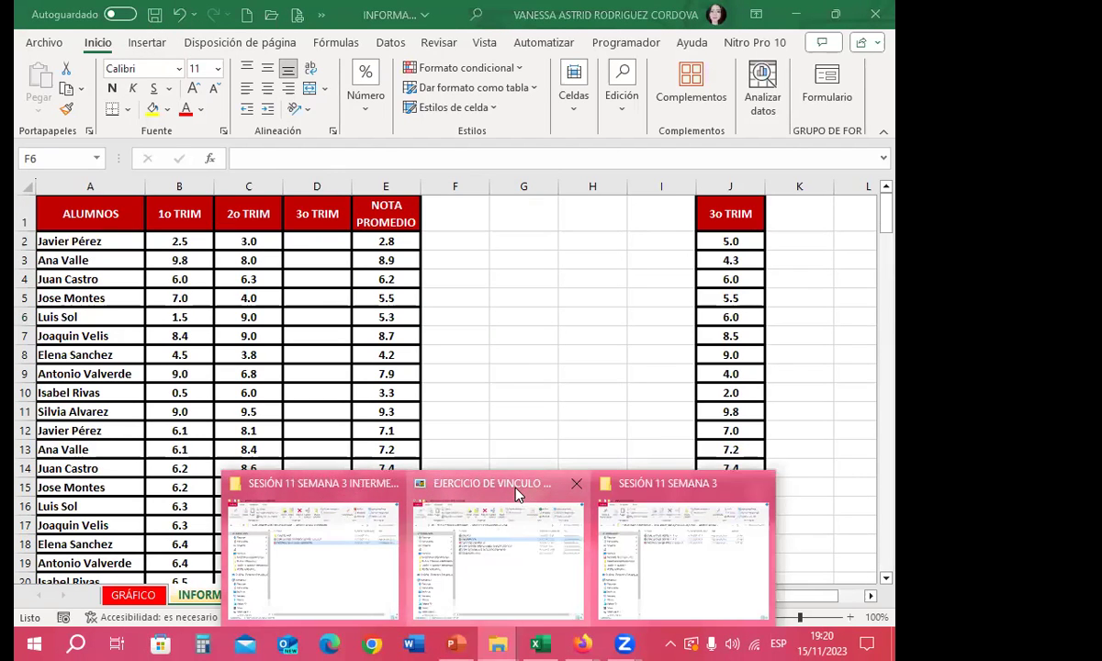
{"action": "left_click", "coordinate": [519, 508]}
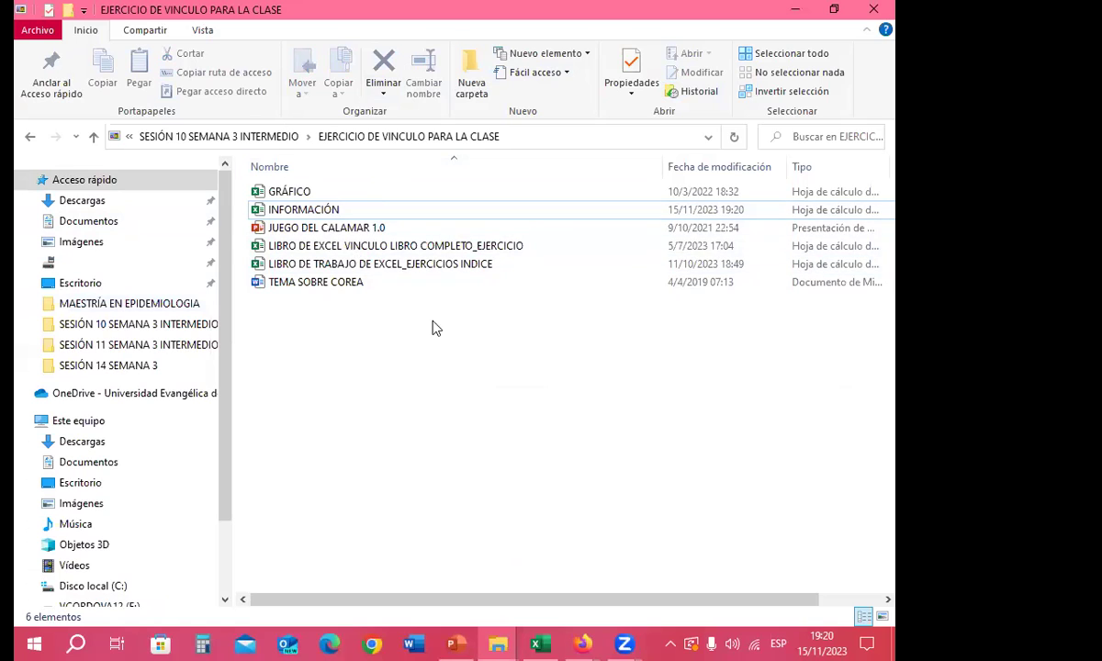
{"action": "left_click", "coordinate": [92, 136]}
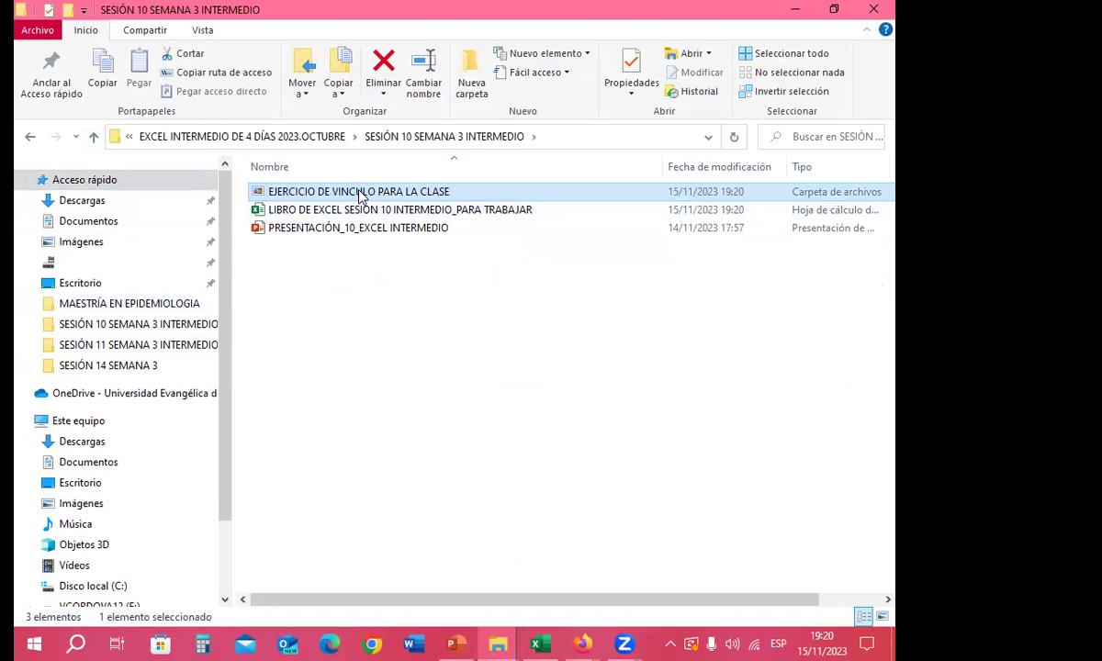
{"action": "double_click", "coordinate": [292, 194]}
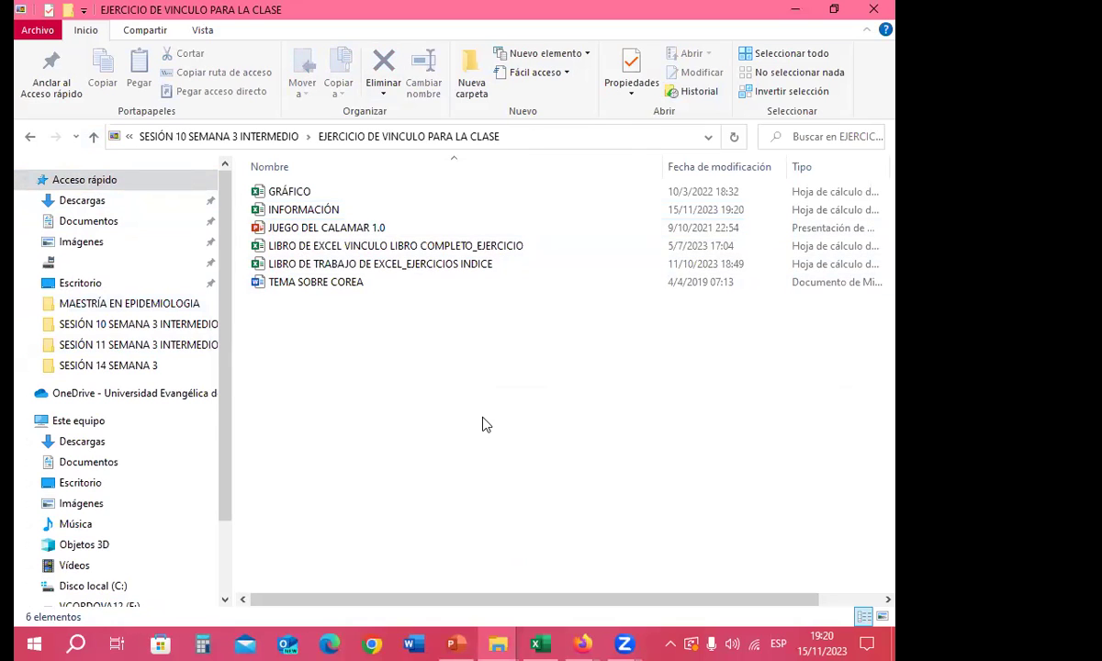
{"action": "double_click", "coordinate": [332, 208]}
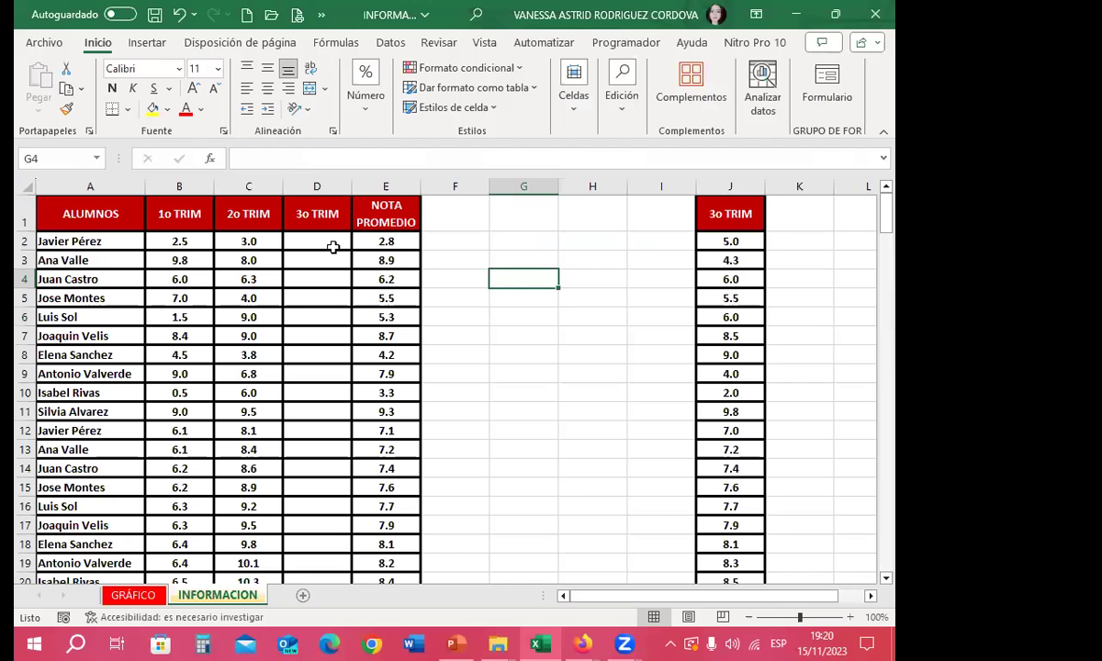
{"action": "left_click", "coordinate": [154, 20]}
{"action": "left_click", "coordinate": [808, 14]}
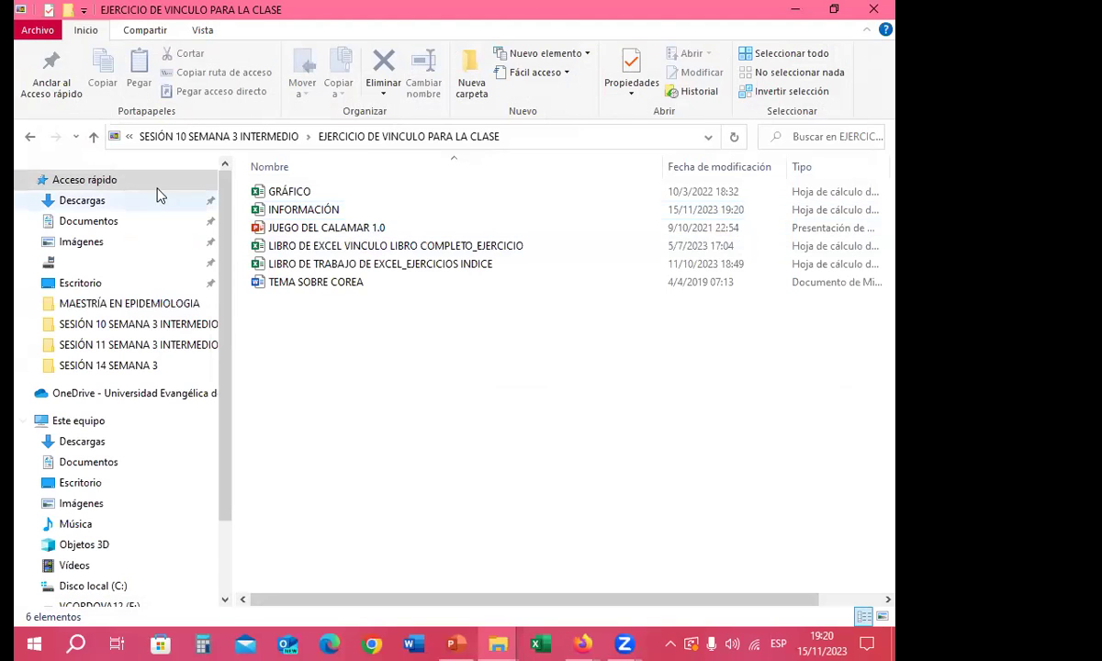
Open LIBRO DE EXCEL SESIÓN 10 INTERMEDIO_PARA TRABAJAR from the session 10 folder
{"action": "left_click", "coordinate": [92, 136]}
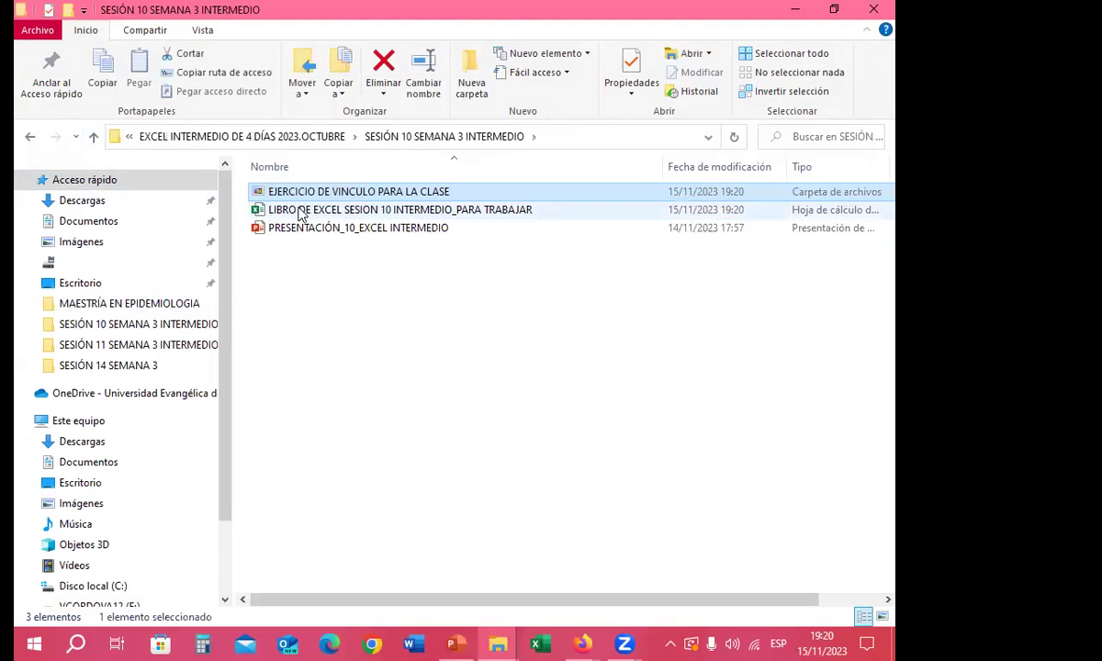
{"action": "left_click", "coordinate": [295, 210]}
{"action": "double_click", "coordinate": [299, 214]}
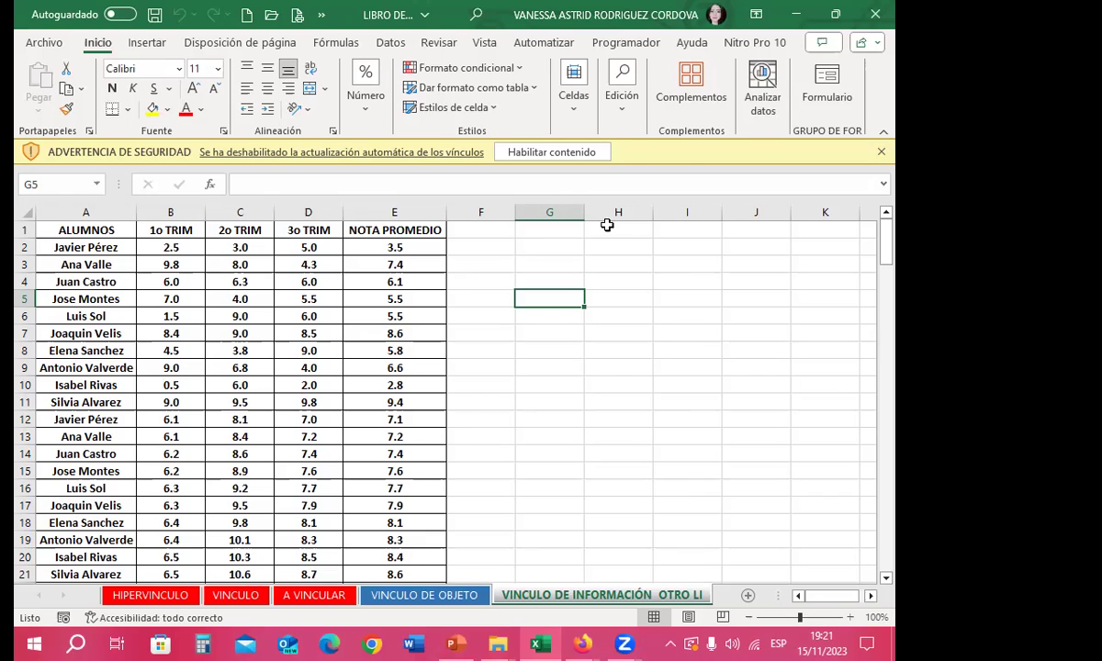
{"action": "left_click", "coordinate": [881, 153]}
{"action": "left_click", "coordinate": [328, 303]}
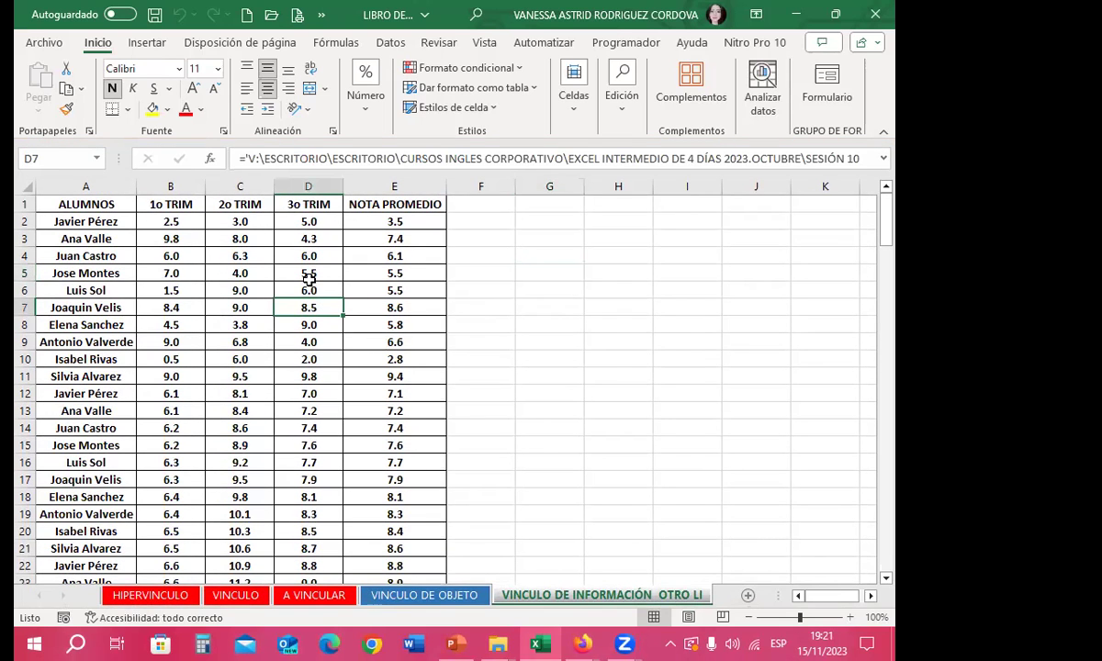
{"action": "left_click", "coordinate": [540, 310]}
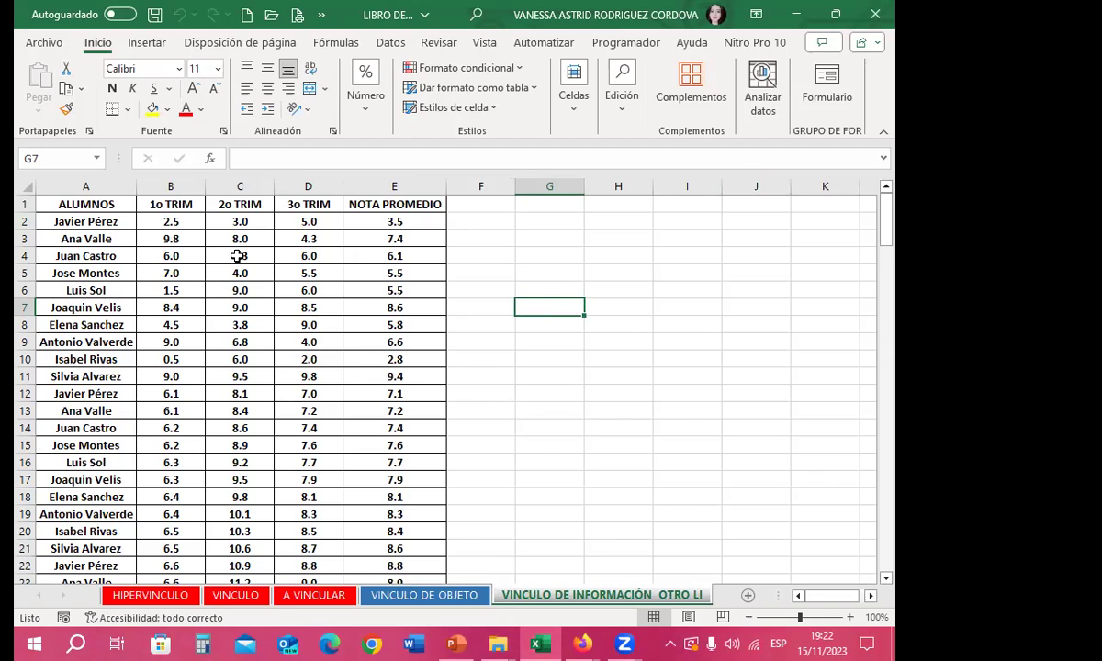
{"action": "scroll", "coordinate": [330, 412], "scroll_direction": "down", "scroll_amount": 2}
{"action": "scroll", "coordinate": [329, 411], "scroll_direction": "down", "scroll_amount": 8}
{"action": "scroll", "coordinate": [321, 386], "scroll_direction": "down", "scroll_amount": 4}
{"action": "scroll", "coordinate": [320, 381], "scroll_direction": "up", "scroll_amount": 5}
{"action": "scroll", "coordinate": [314, 366], "scroll_direction": "up", "scroll_amount": 7}
{"action": "scroll", "coordinate": [313, 362], "scroll_direction": "up", "scroll_amount": 2}
{"action": "left_click", "coordinate": [82, 220]}
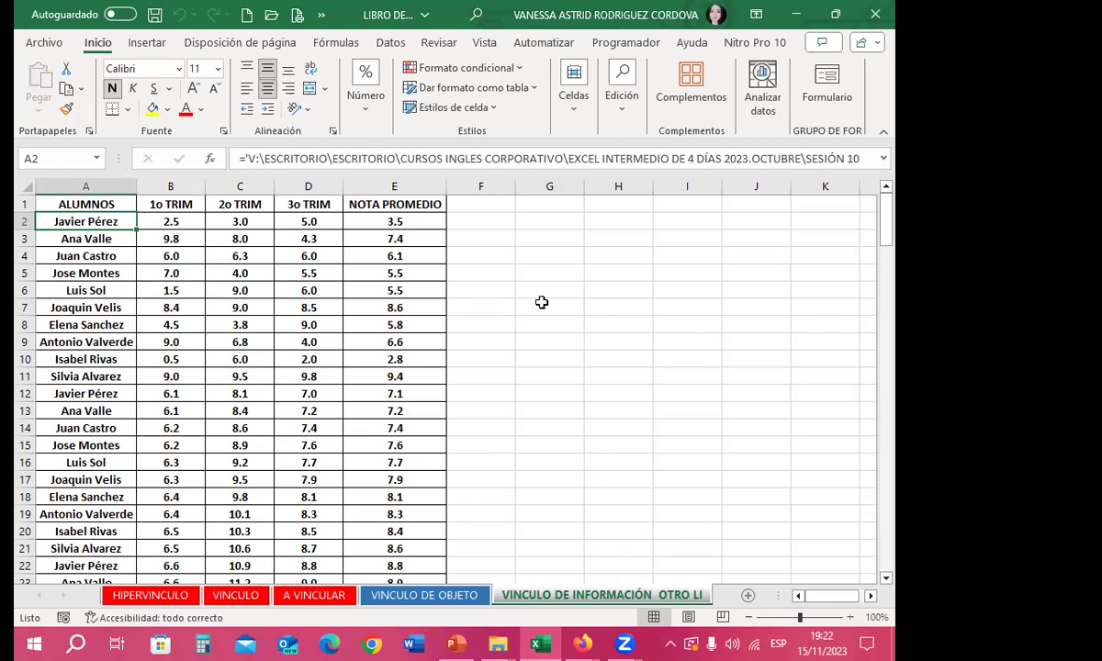
{"action": "left_click", "coordinate": [883, 158]}
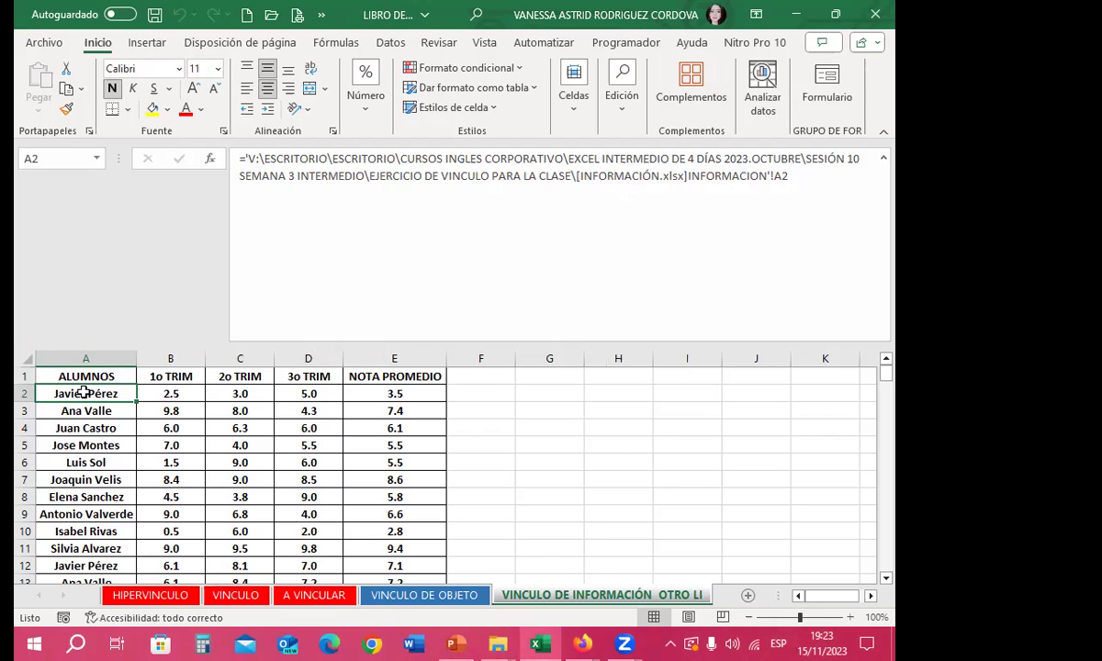
{"action": "left_click", "coordinate": [883, 158]}
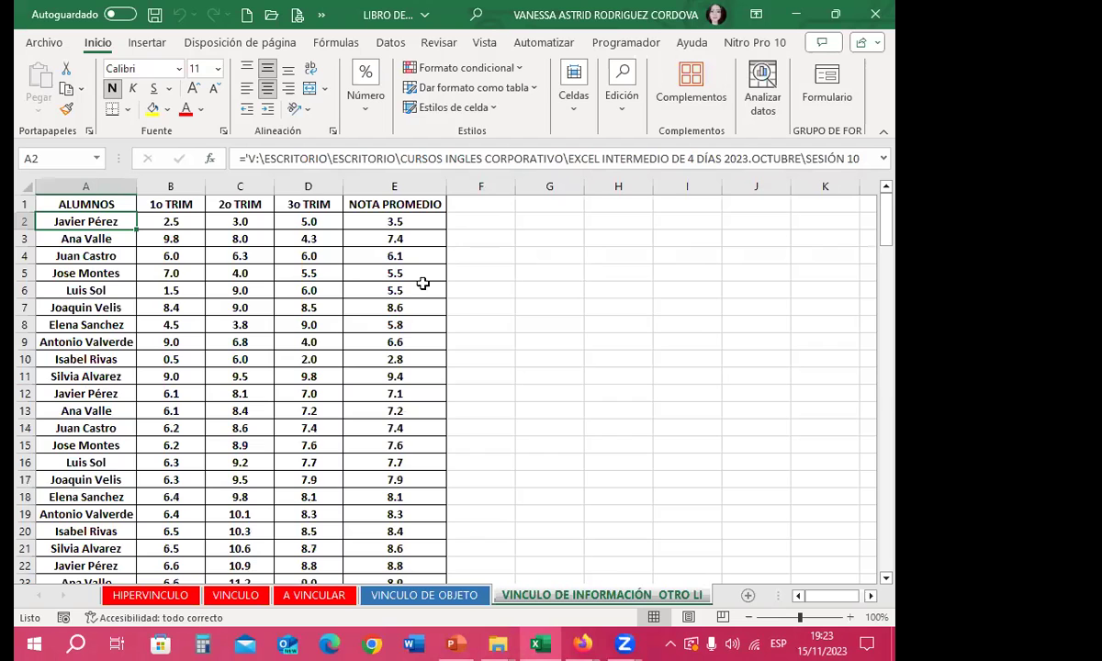
{"action": "scroll", "coordinate": [239, 325], "scroll_direction": "down", "scroll_amount": 2}
{"action": "scroll", "coordinate": [267, 338], "scroll_direction": "up", "scroll_amount": 2}
Close and reopen the session workbook, enabling content so its external links update
{"action": "left_click", "coordinate": [877, 21]}
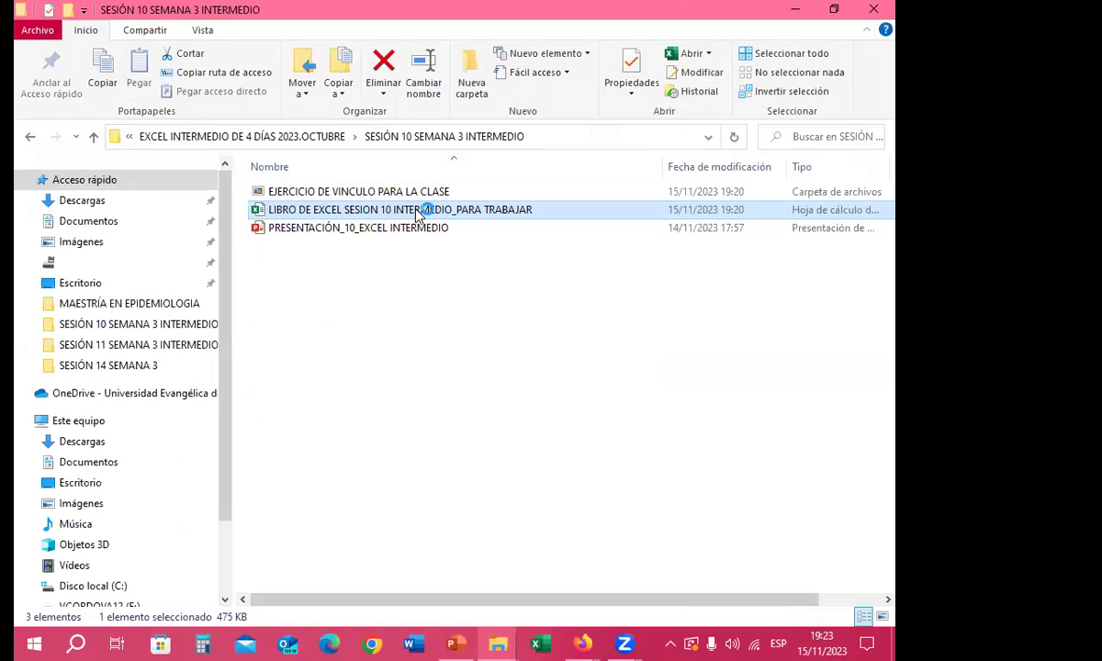
{"action": "double_click", "coordinate": [417, 210]}
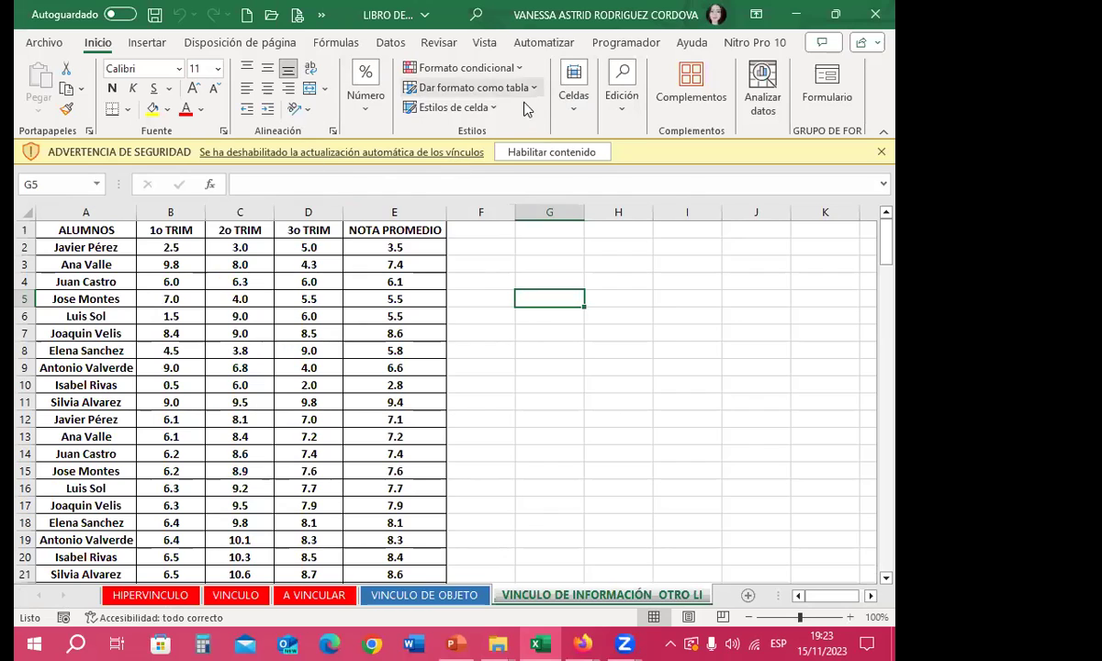
{"action": "left_click", "coordinate": [540, 156]}
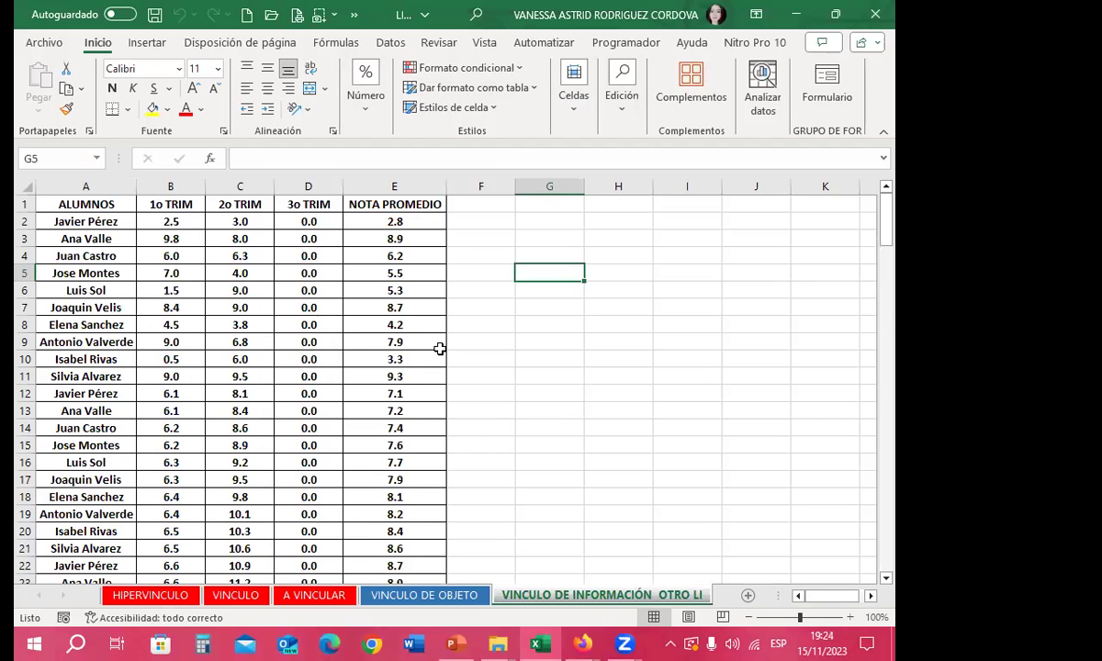
Review the 3o TRIM column now showing 0.0, then close the workbook and save changes
{"action": "scroll", "coordinate": [332, 390], "scroll_direction": "down", "scroll_amount": 2}
{"action": "scroll", "coordinate": [312, 404], "scroll_direction": "down", "scroll_amount": 3}
{"action": "scroll", "coordinate": [298, 350], "scroll_direction": "down", "scroll_amount": 9}
{"action": "scroll", "coordinate": [298, 350], "scroll_direction": "down", "scroll_amount": 8}
{"action": "scroll", "coordinate": [293, 359], "scroll_direction": "down", "scroll_amount": 4}
{"action": "scroll", "coordinate": [293, 374], "scroll_direction": "down", "scroll_amount": 14}
{"action": "scroll", "coordinate": [290, 386], "scroll_direction": "down", "scroll_amount": 5}
{"action": "scroll", "coordinate": [289, 404], "scroll_direction": "down", "scroll_amount": 10}
{"action": "scroll", "coordinate": [290, 384], "scroll_direction": "up", "scroll_amount": 8}
{"action": "scroll", "coordinate": [290, 384], "scroll_direction": "up", "scroll_amount": 5}
{"action": "scroll", "coordinate": [291, 383], "scroll_direction": "up", "scroll_amount": 10}
{"action": "scroll", "coordinate": [290, 383], "scroll_direction": "up", "scroll_amount": 10}
{"action": "scroll", "coordinate": [301, 382], "scroll_direction": "up", "scroll_amount": 9}
{"action": "scroll", "coordinate": [305, 373], "scroll_direction": "up", "scroll_amount": 9}
{"action": "scroll", "coordinate": [315, 345], "scroll_direction": "up", "scroll_amount": 4}
{"action": "left_click", "coordinate": [875, 13]}
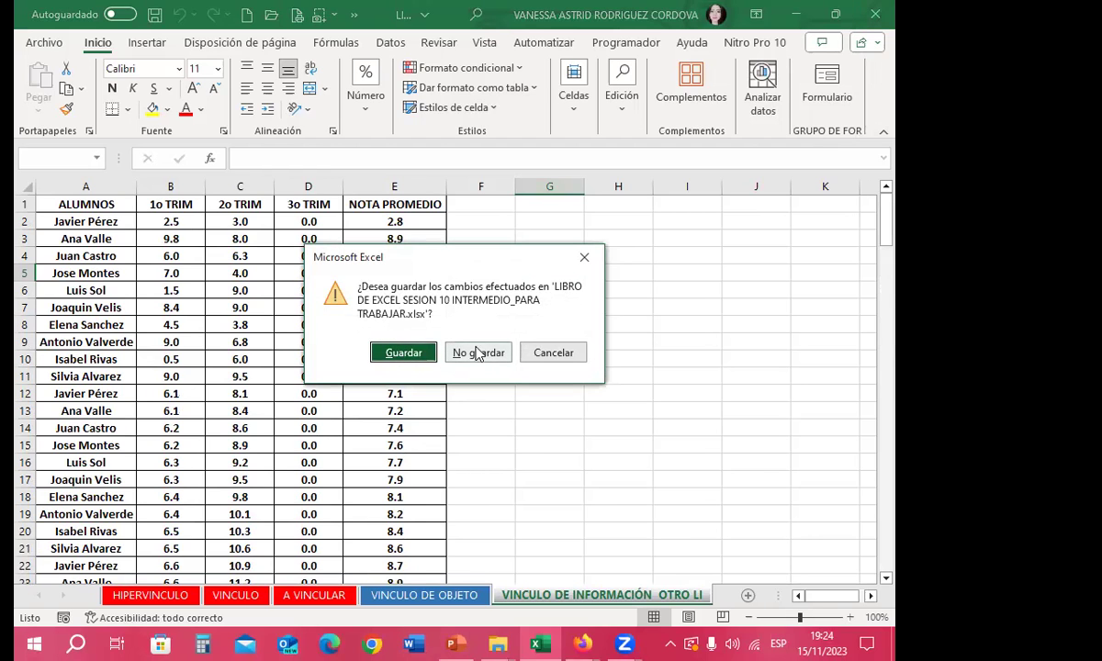
{"action": "left_click", "coordinate": [404, 353]}
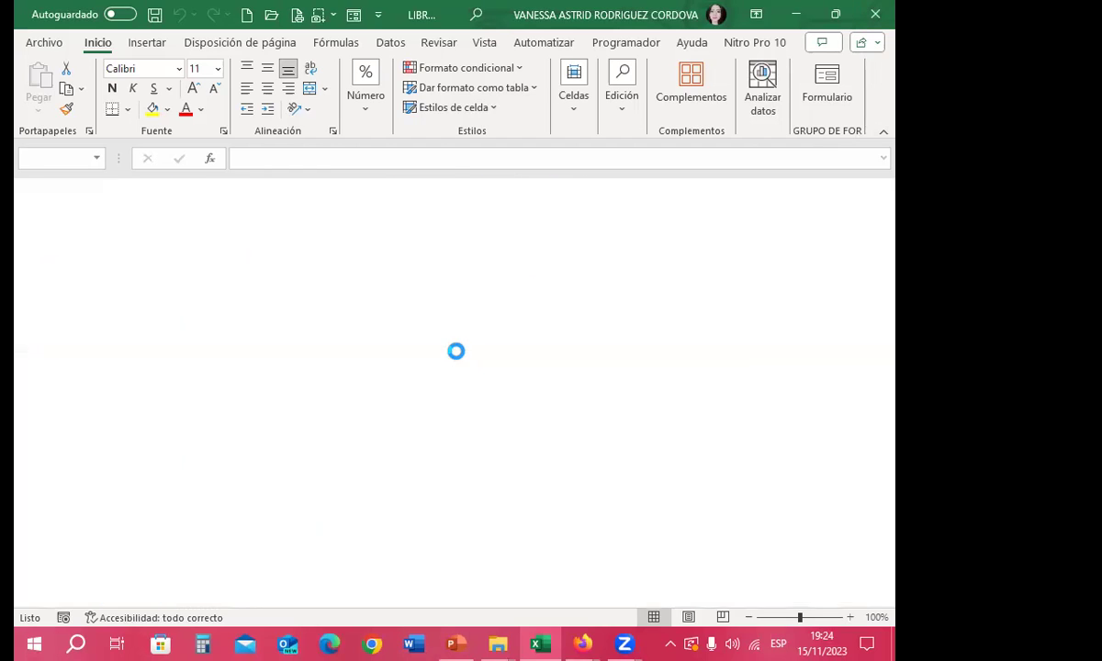
Open INFORMACIÓN from the EJERCICIO DE VINCULO PARA LA CLASE folder
{"action": "left_click", "coordinate": [315, 196]}
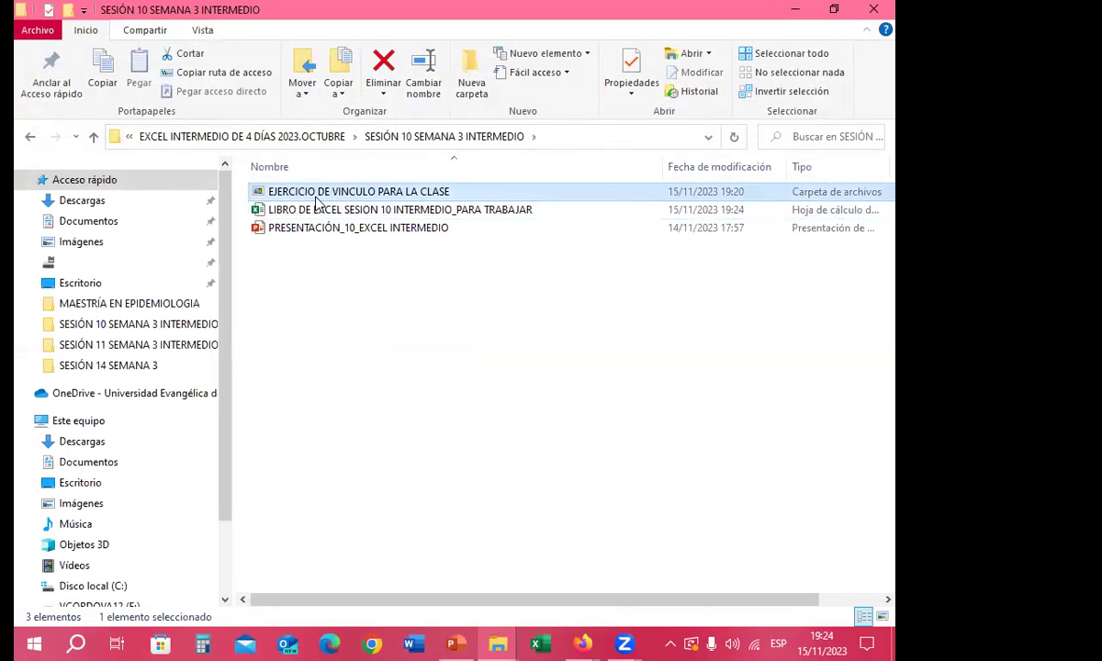
{"action": "double_click", "coordinate": [315, 197]}
{"action": "left_click", "coordinate": [297, 213]}
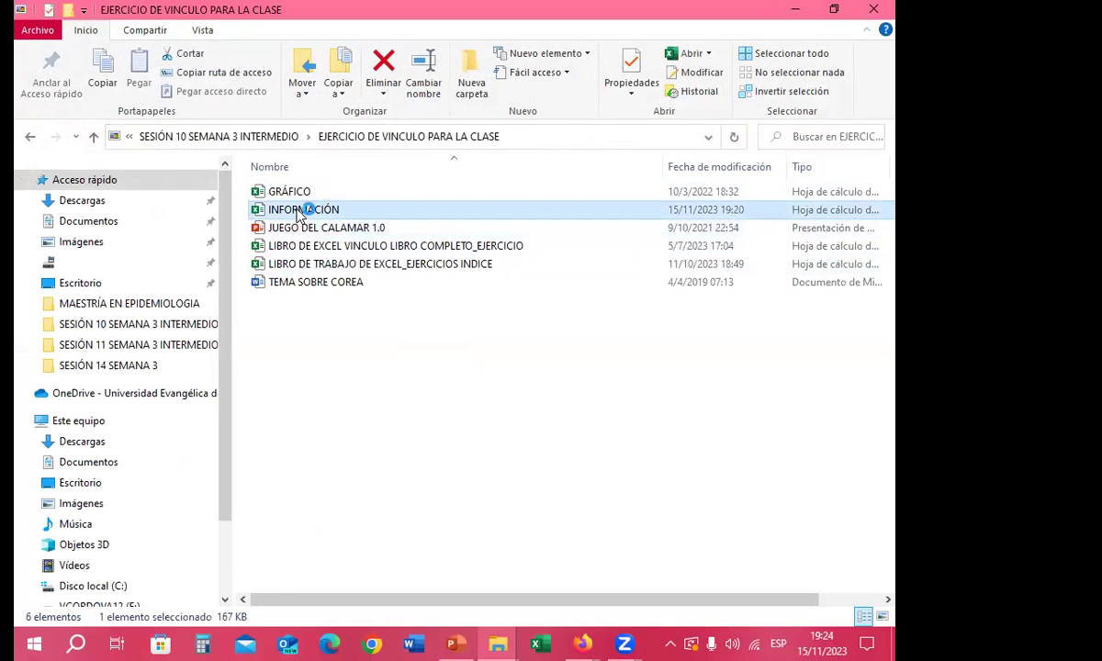
{"action": "double_click", "coordinate": [297, 212]}
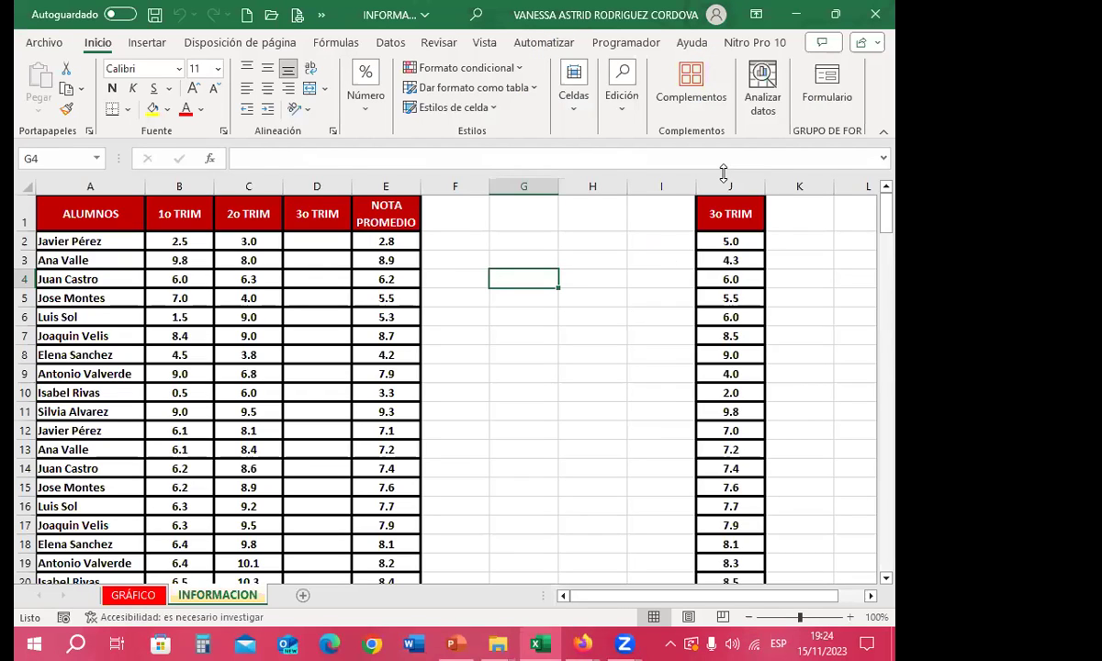
Drag the 3o TRIM data from column J onto column D, confirming the replacement
{"action": "left_click", "coordinate": [722, 186]}
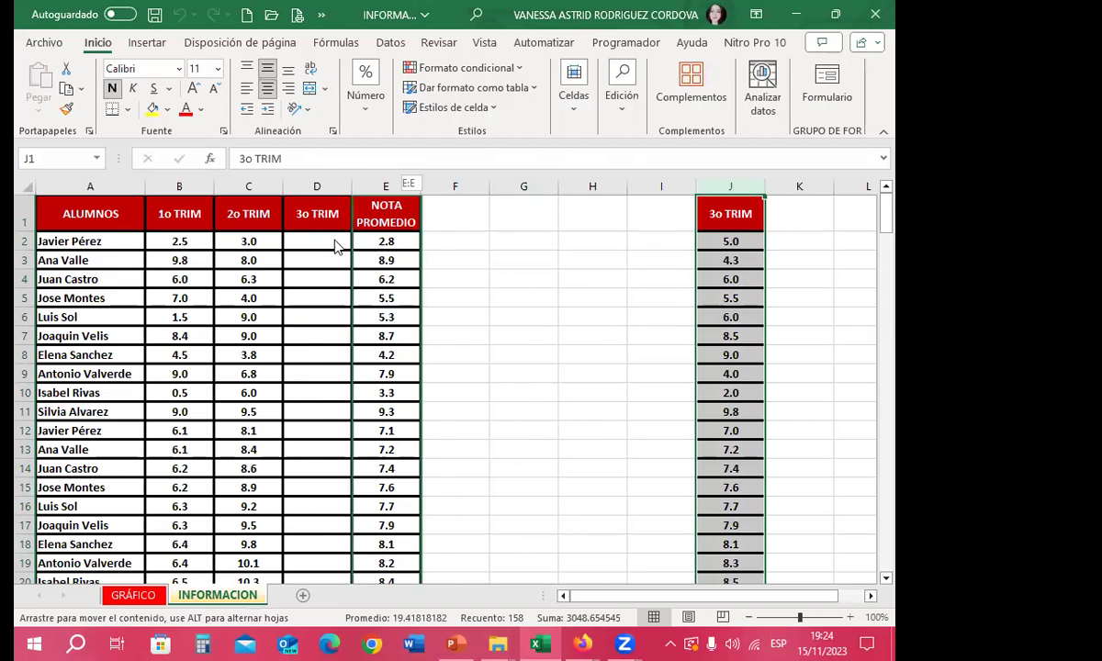
{"action": "left_click_drag", "start_coordinate": [765, 227], "coordinate": [327, 239]}
{"action": "left_click", "coordinate": [418, 369]}
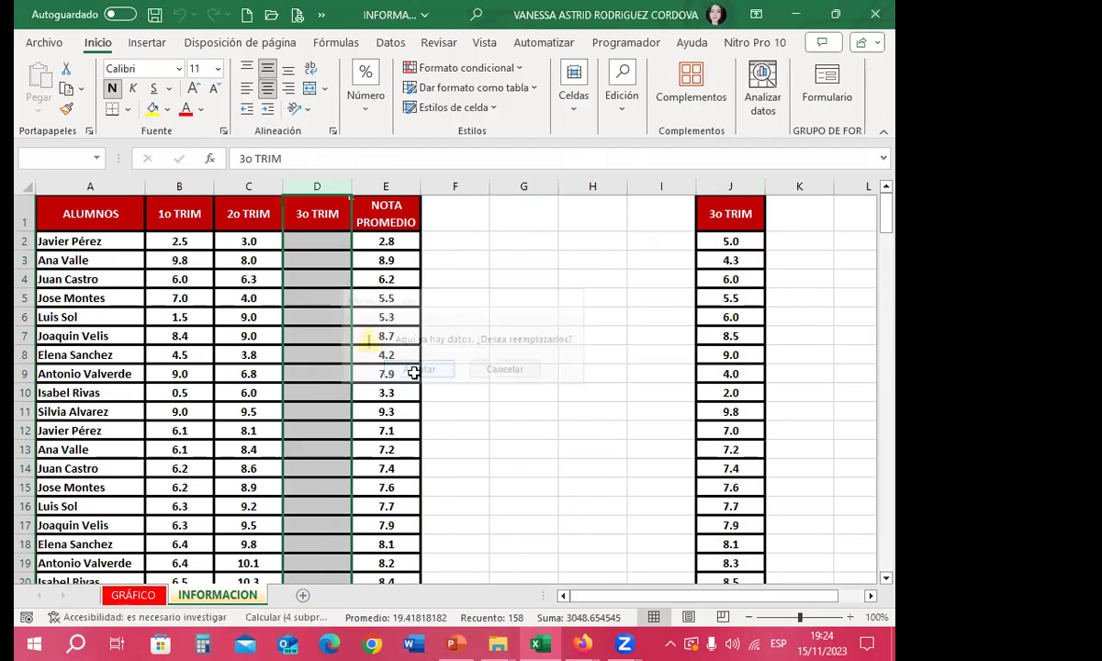
{"action": "left_click", "coordinate": [543, 278]}
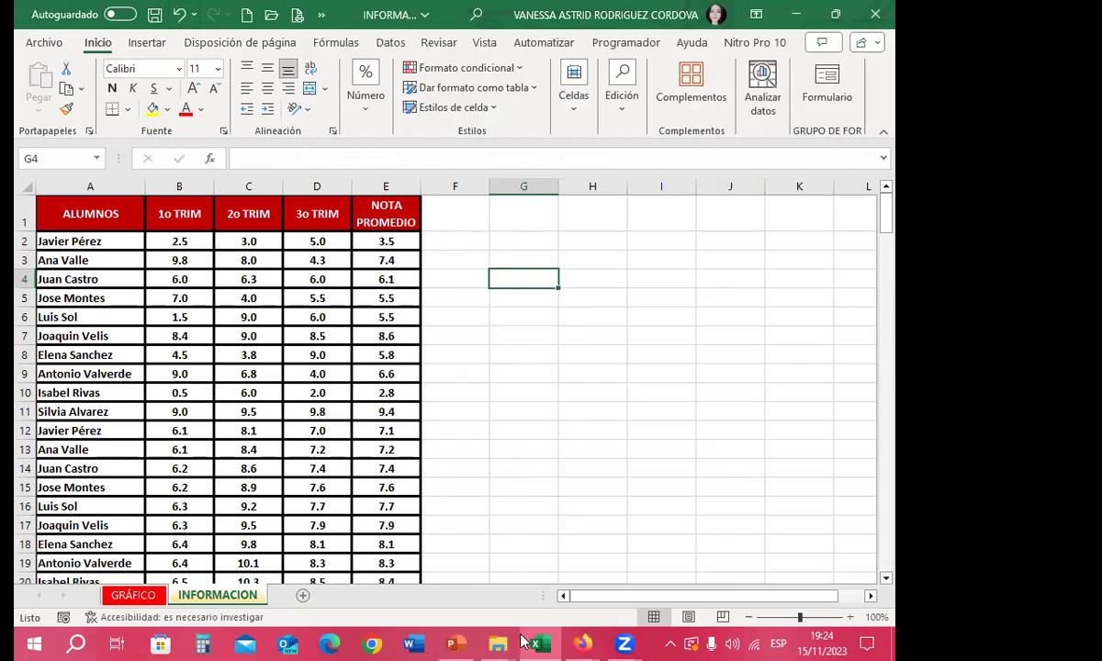
{"action": "mouse_move", "coordinate": [498, 642]}
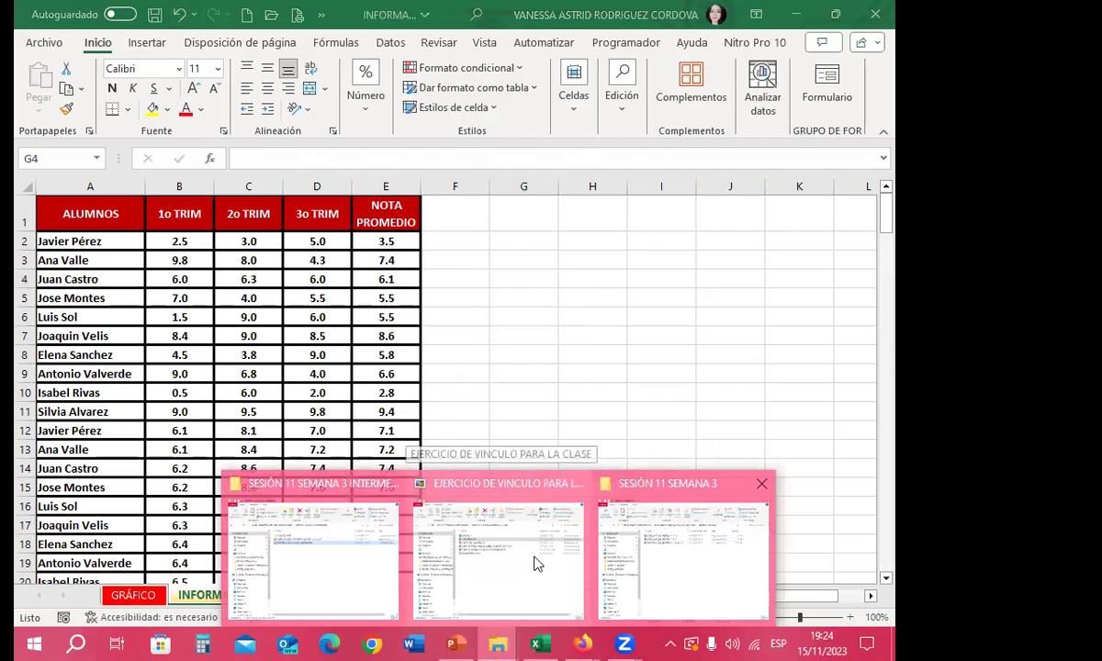
Reopen the LIBRO DE EXCEL session workbook and check D3's link shows restored grades like 5.0
{"action": "left_click", "coordinate": [535, 566]}
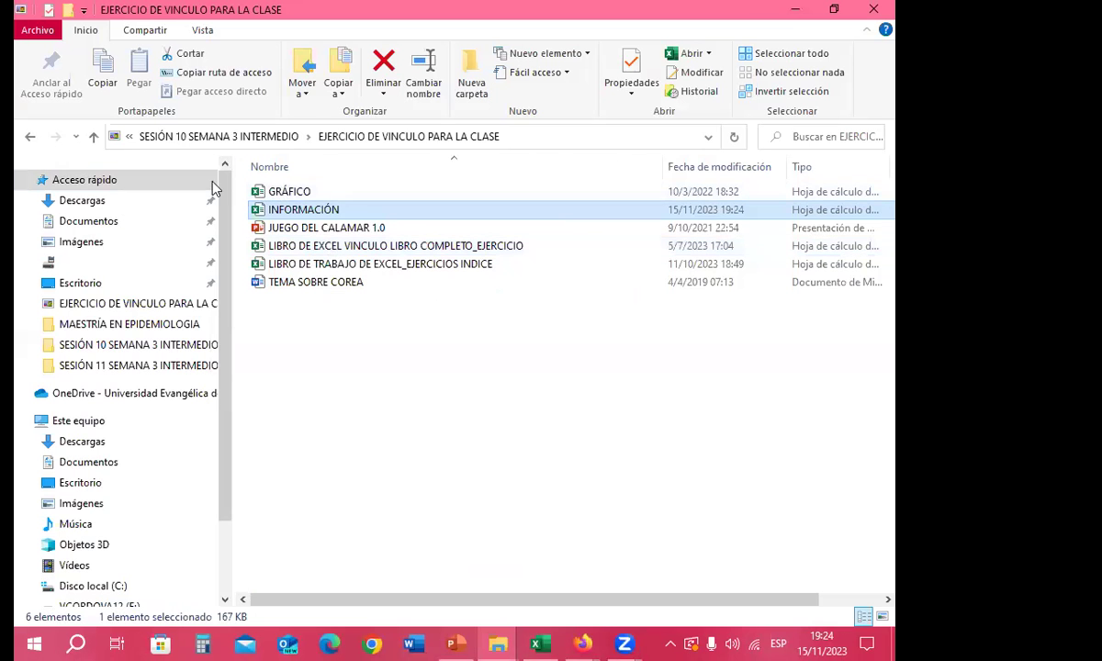
{"action": "left_click", "coordinate": [93, 136]}
{"action": "left_click", "coordinate": [299, 214]}
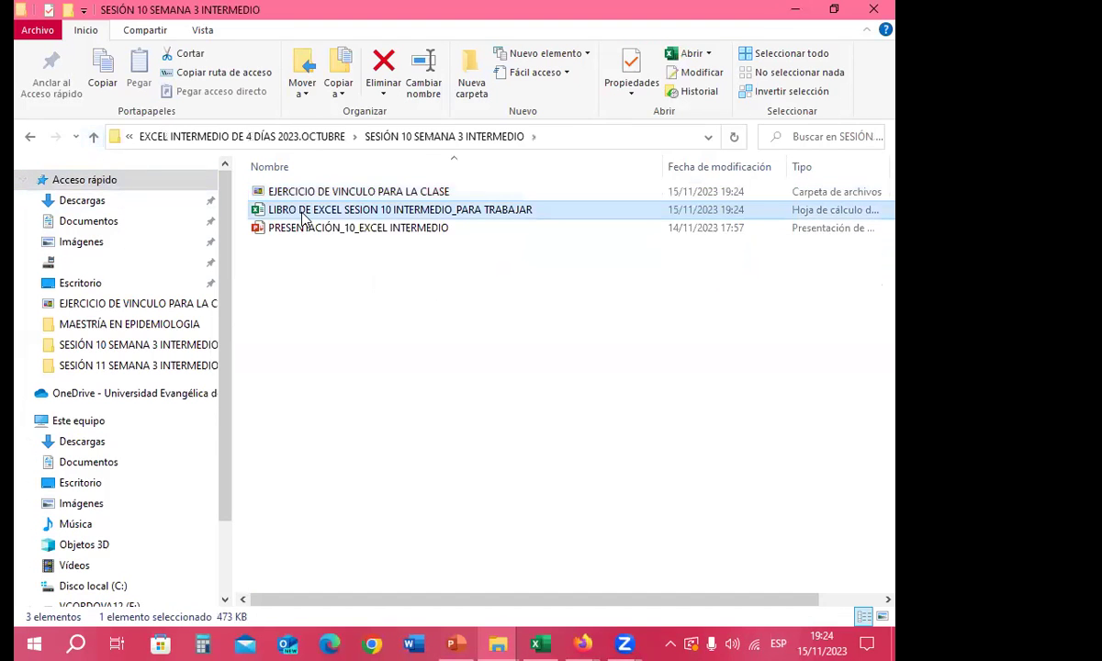
{"action": "double_click", "coordinate": [303, 218]}
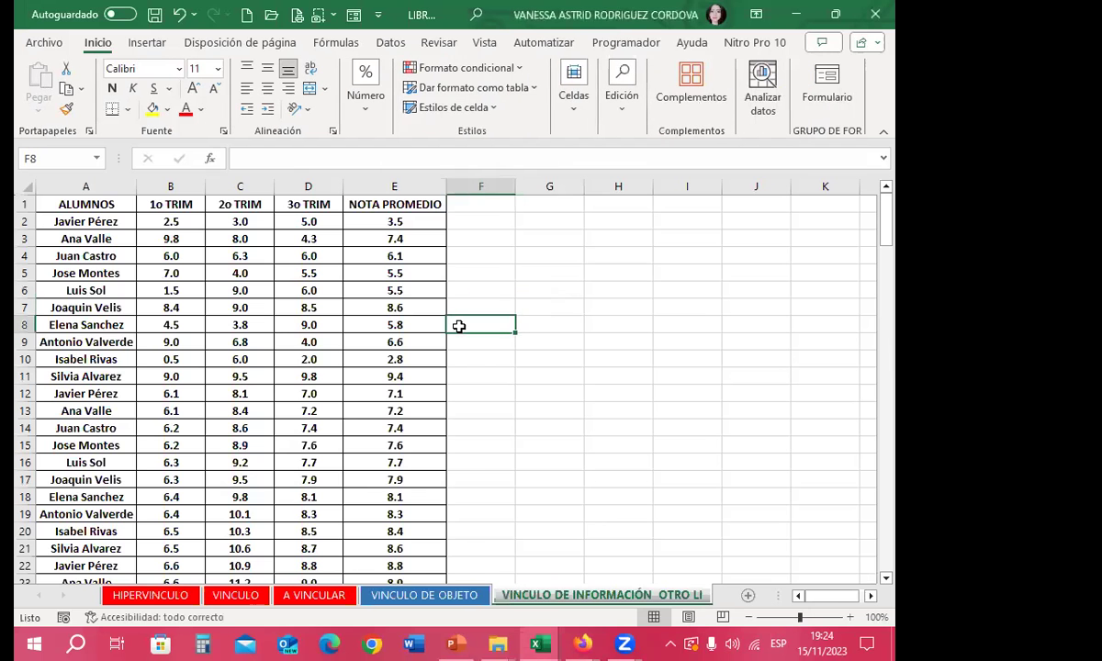
{"action": "left_click", "coordinate": [318, 239]}
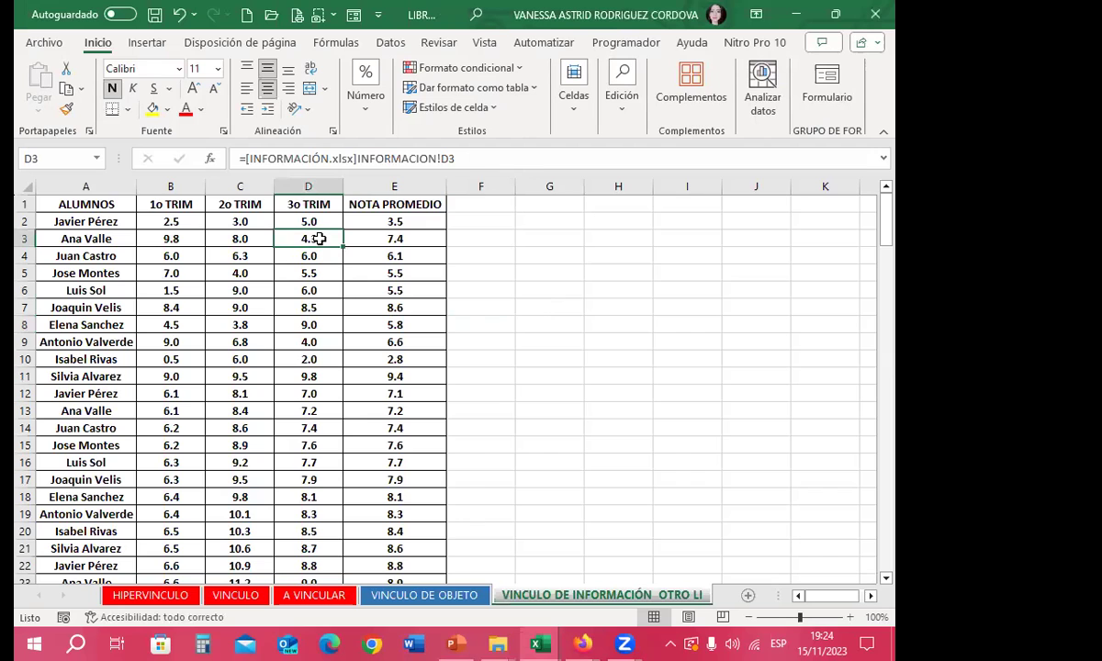
{"action": "scroll", "coordinate": [291, 376], "scroll_direction": "down", "scroll_amount": 3}
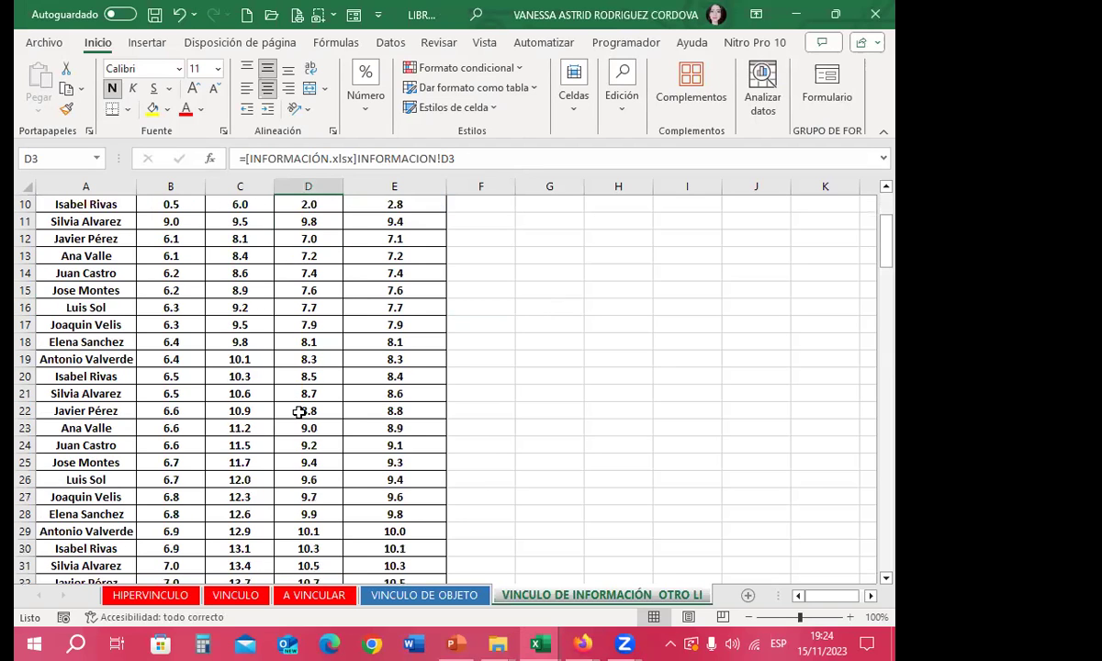
{"action": "scroll", "coordinate": [295, 387], "scroll_direction": "up", "scroll_amount": 3}
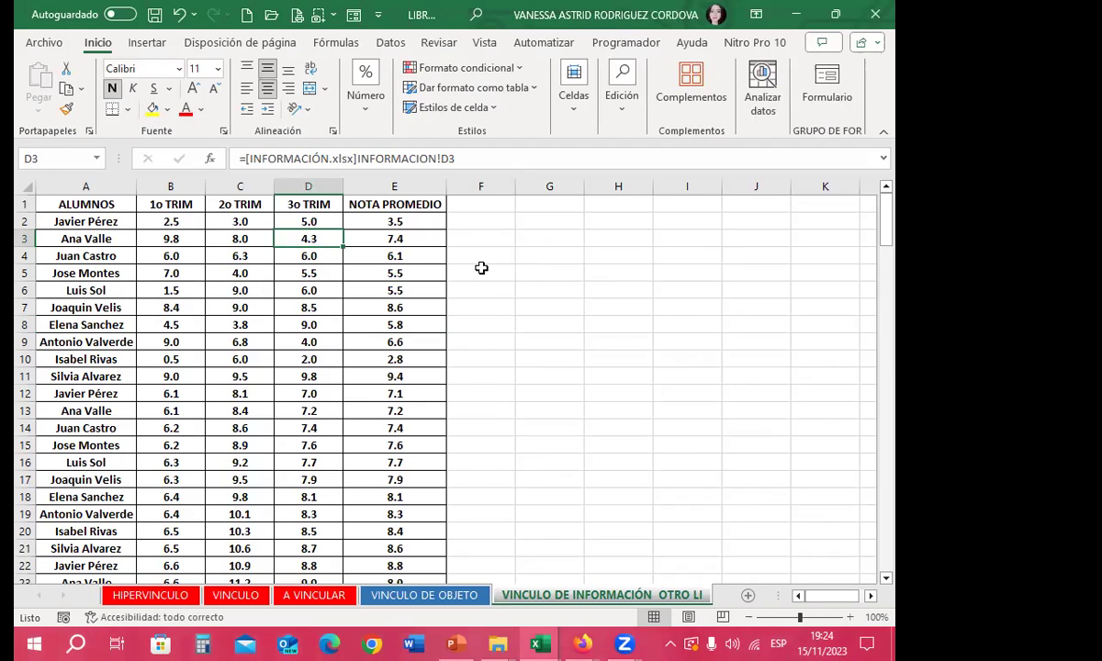
{"action": "left_click", "coordinate": [481, 268]}
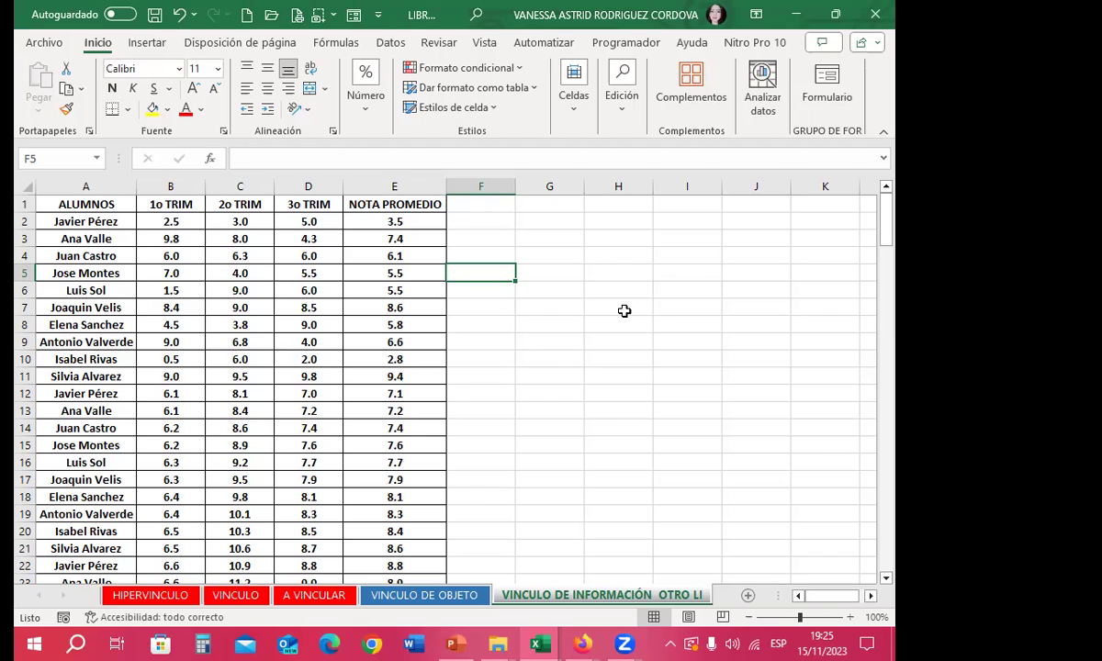
{"action": "left_click", "coordinate": [563, 361]}
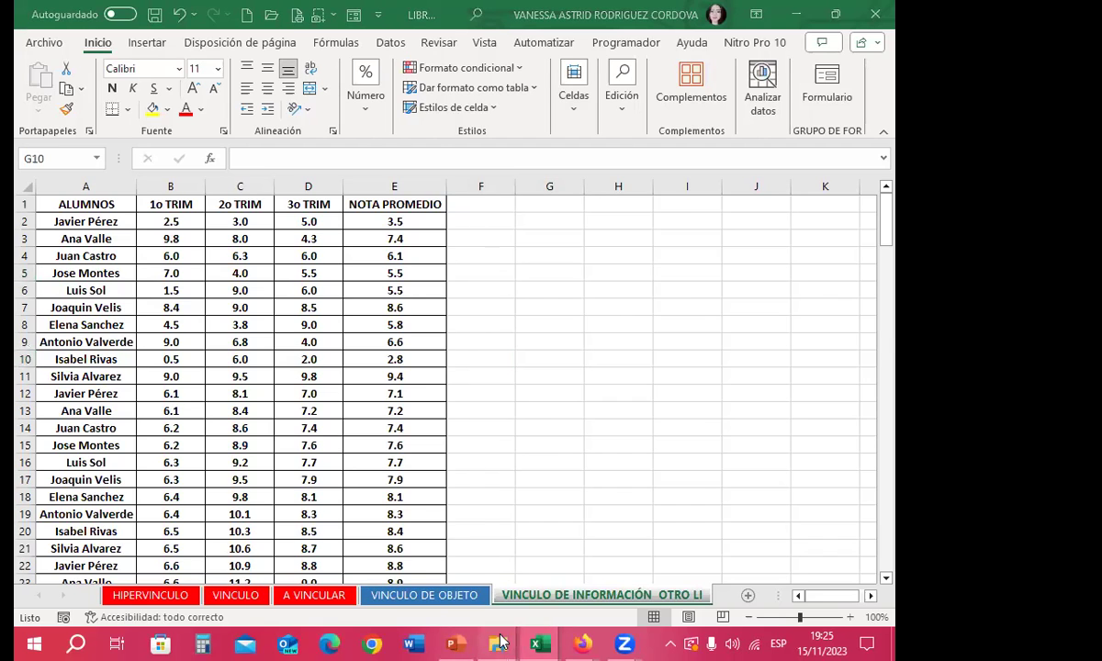
Open LIBRO DE TRABAJO DE EXCEL_EJERCICIOS INDICE from the EJERCICIO DE VINCULO PARA LA CLASE folder
{"action": "mouse_move", "coordinate": [498, 644]}
{"action": "left_click", "coordinate": [496, 496]}
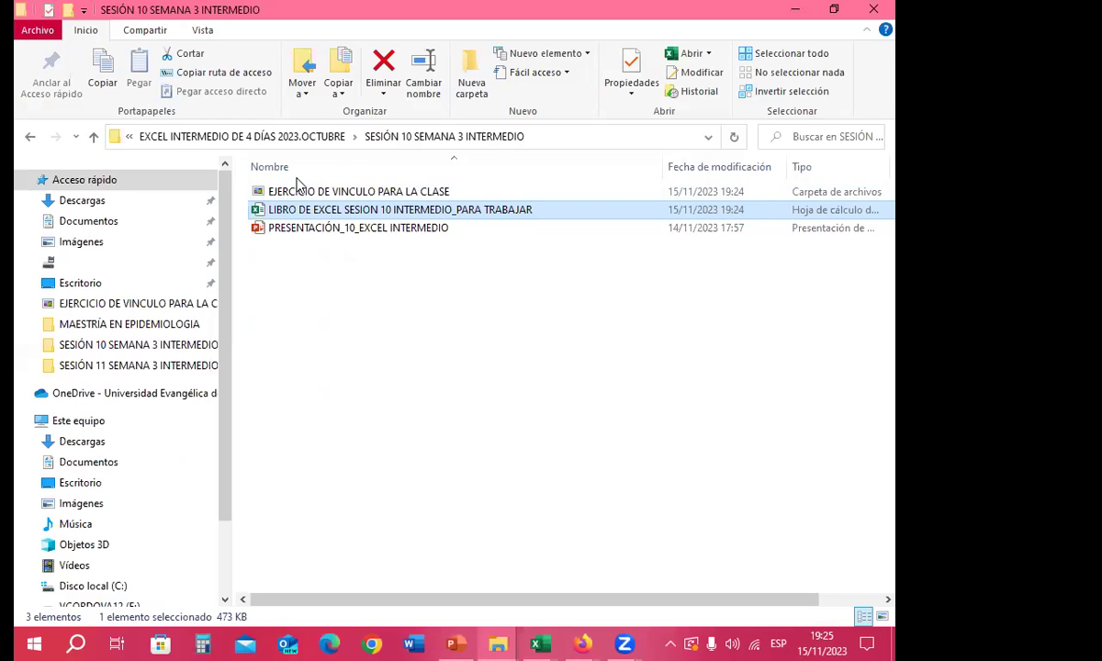
{"action": "double_click", "coordinate": [293, 194]}
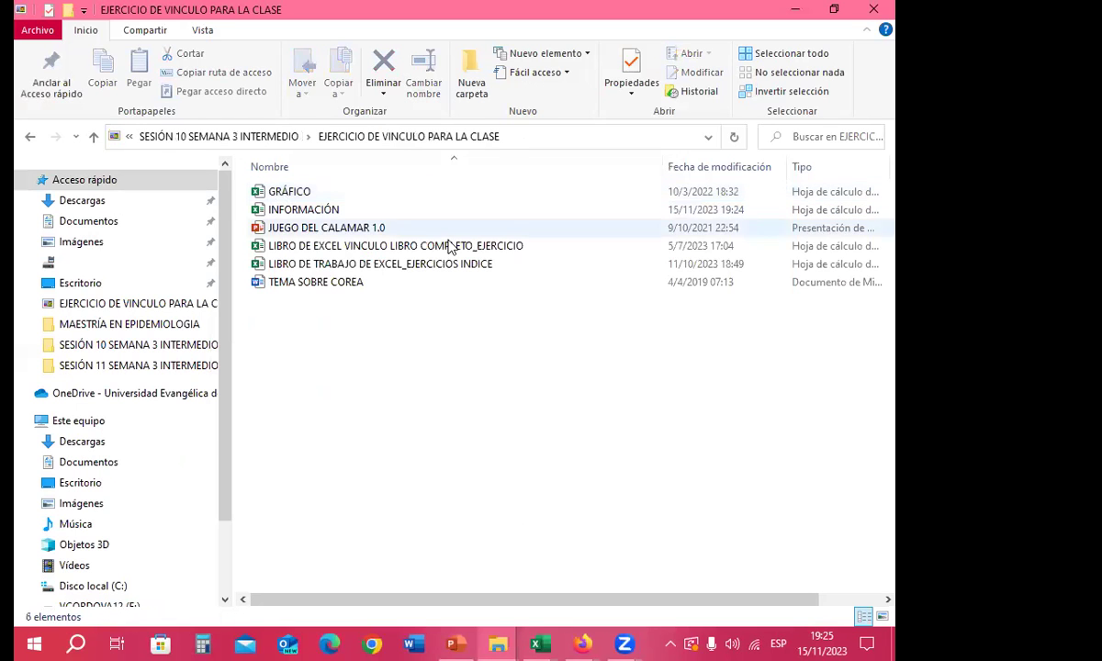
{"action": "left_click", "coordinate": [419, 266]}
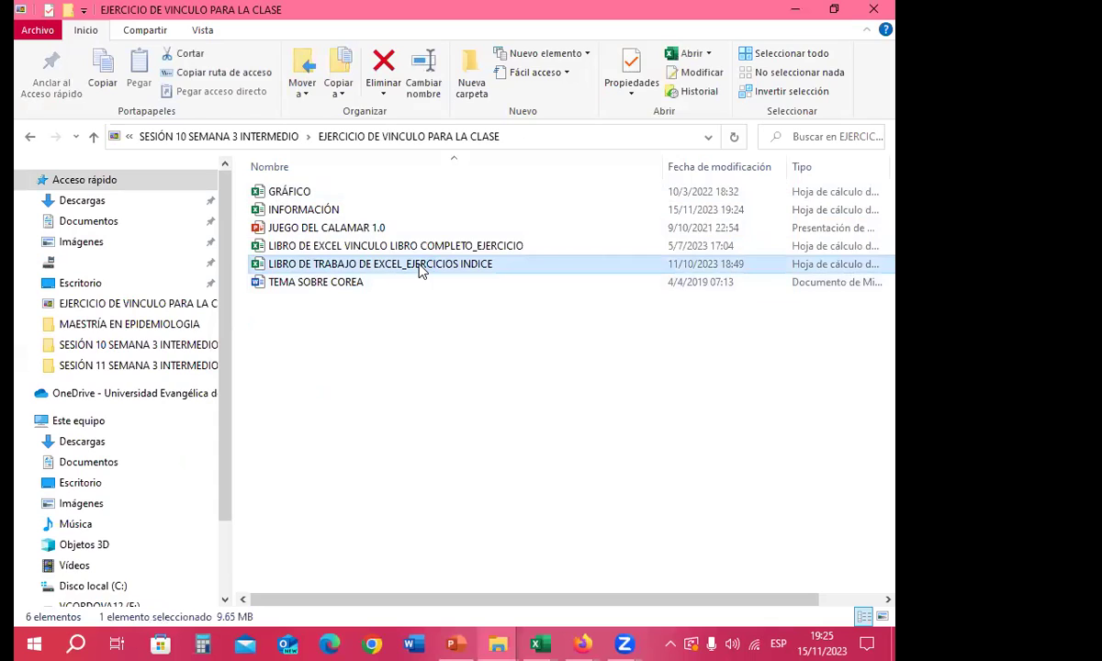
{"action": "double_click", "coordinate": [418, 265]}
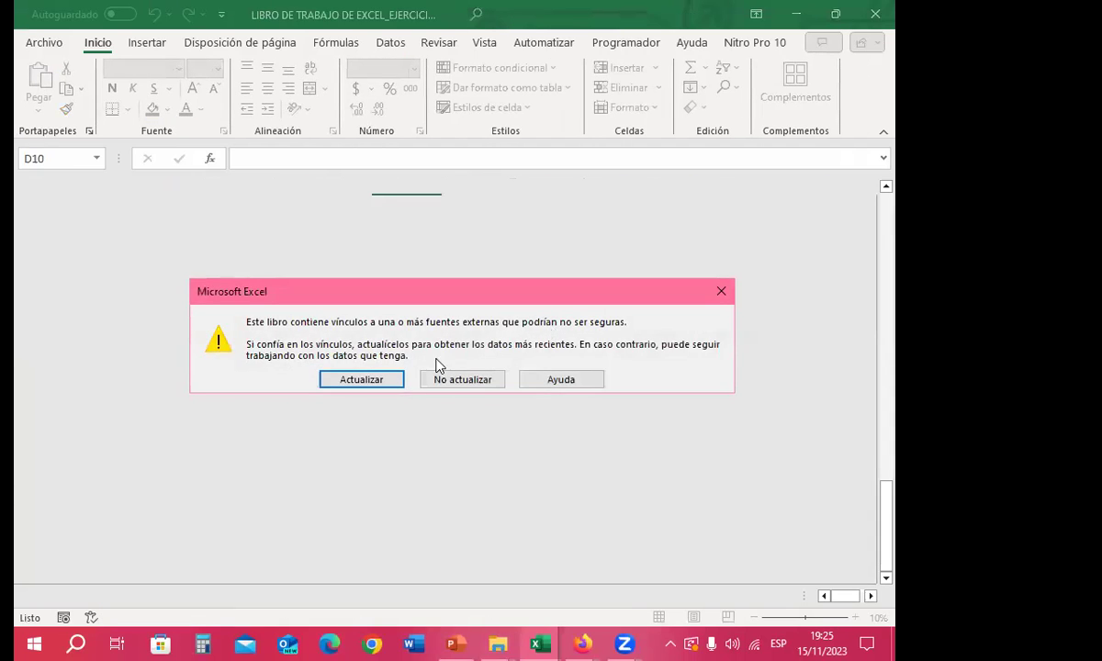
Reopen the EJERCICIOS INDICE workbook, updating its external links and dismissing the broken-link warnings
{"action": "left_click", "coordinate": [359, 384]}
{"action": "left_click", "coordinate": [418, 377]}
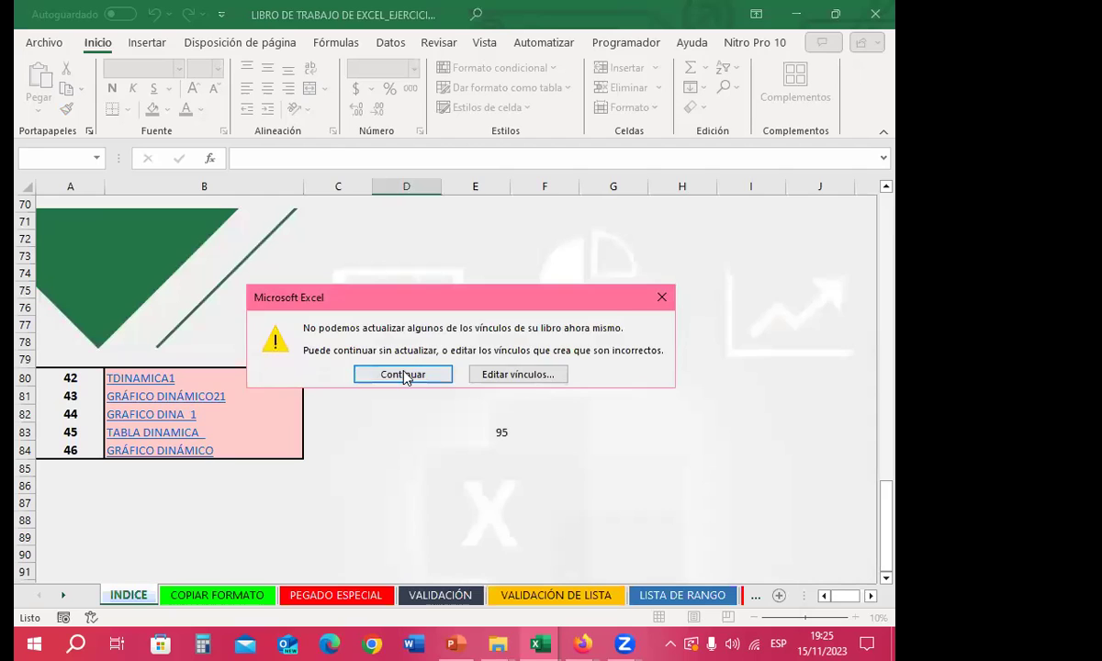
{"action": "left_click", "coordinate": [409, 373]}
{"action": "left_click", "coordinate": [420, 306]}
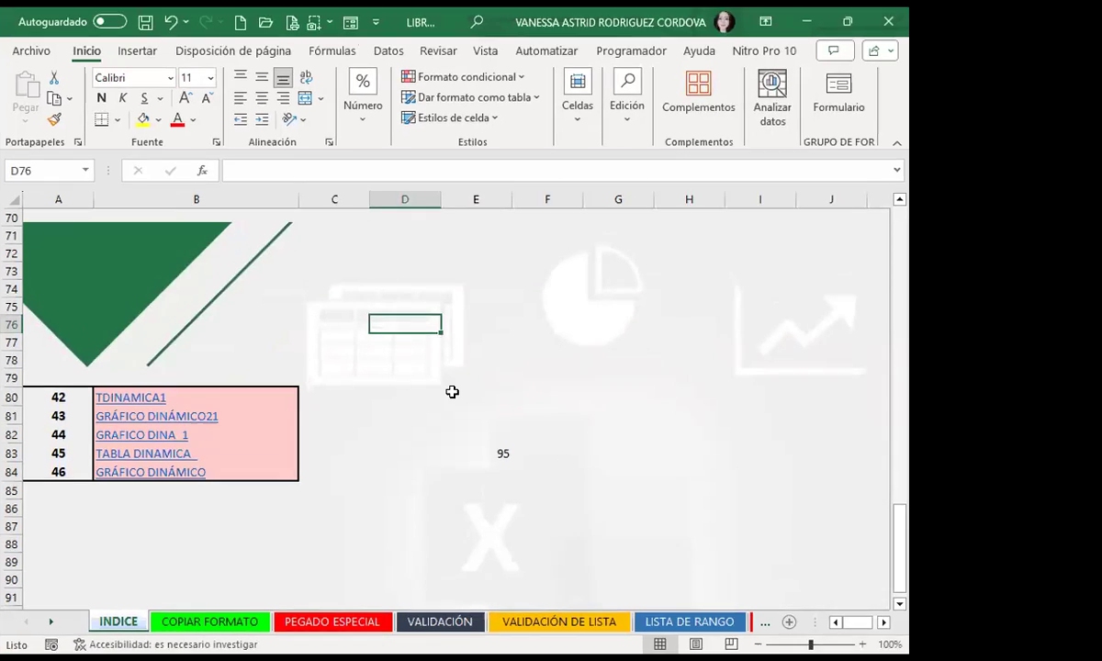
Follow the VALIDACIÓN hyperlink from the index and look over that sheet
{"action": "left_click", "coordinate": [455, 379]}
{"action": "scroll", "coordinate": [271, 353], "scroll_direction": "up", "scroll_amount": 15}
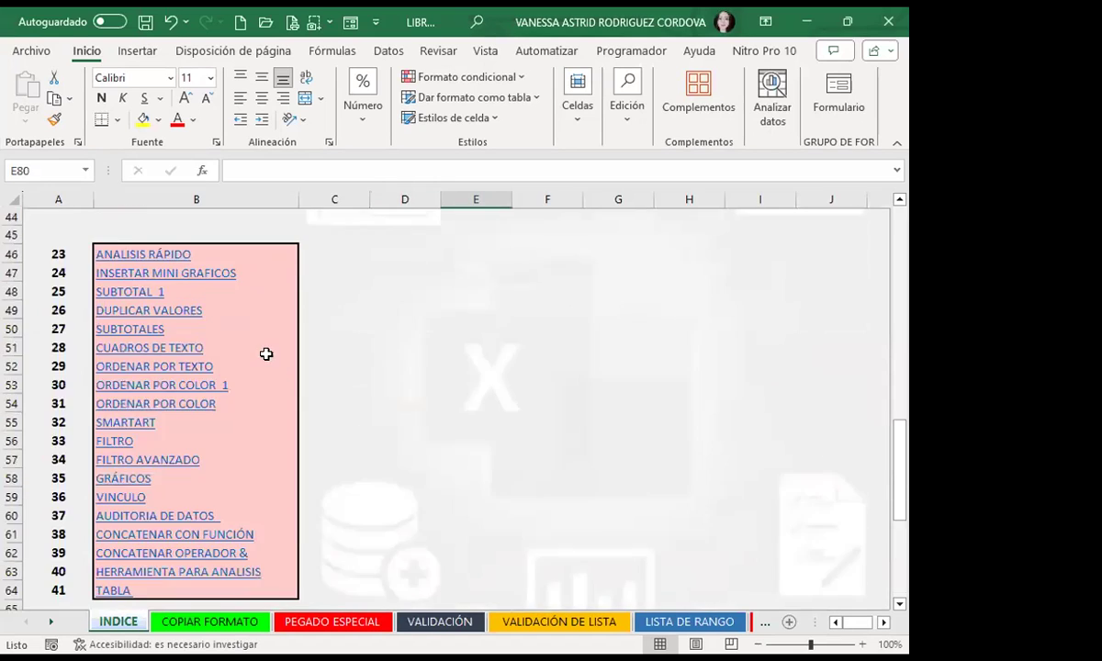
{"action": "scroll", "coordinate": [293, 340], "scroll_direction": "up", "scroll_amount": 4}
{"action": "scroll", "coordinate": [302, 330], "scroll_direction": "up", "scroll_amount": 4}
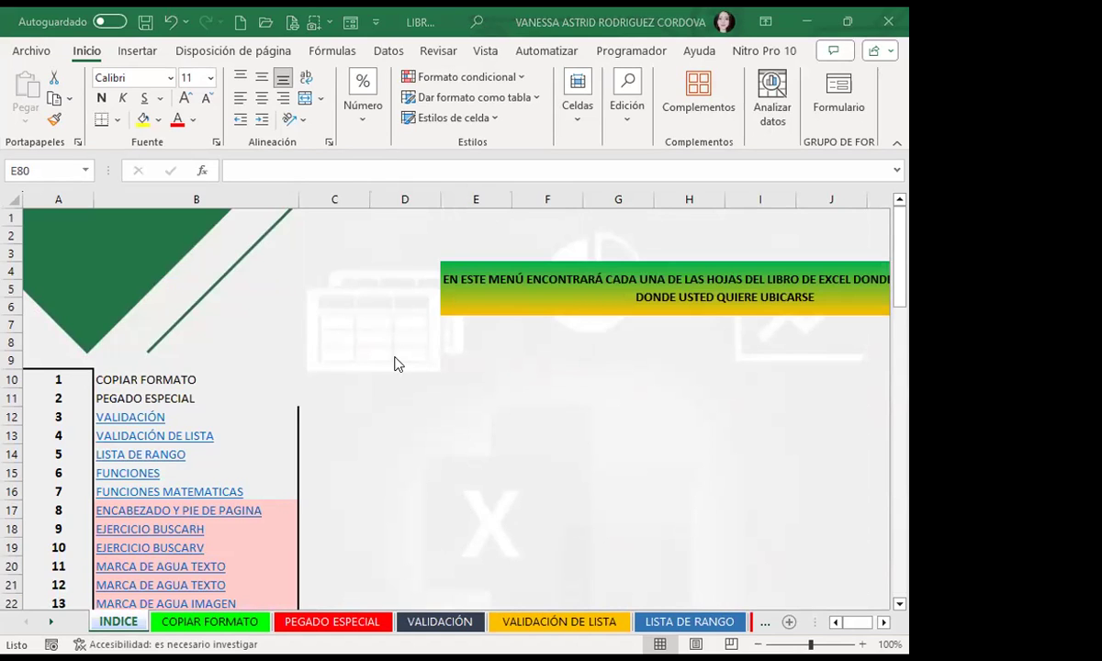
{"action": "scroll", "coordinate": [389, 332], "scroll_direction": "down", "scroll_amount": 1}
{"action": "scroll", "coordinate": [283, 349], "scroll_direction": "down", "scroll_amount": 1}
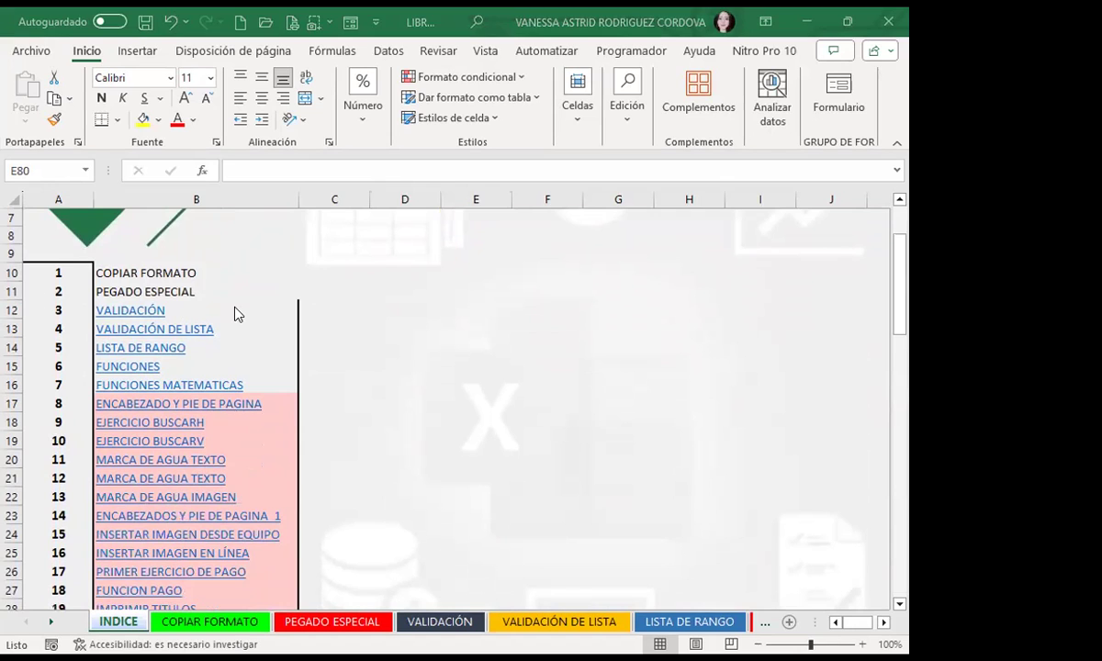
{"action": "left_click", "coordinate": [139, 313]}
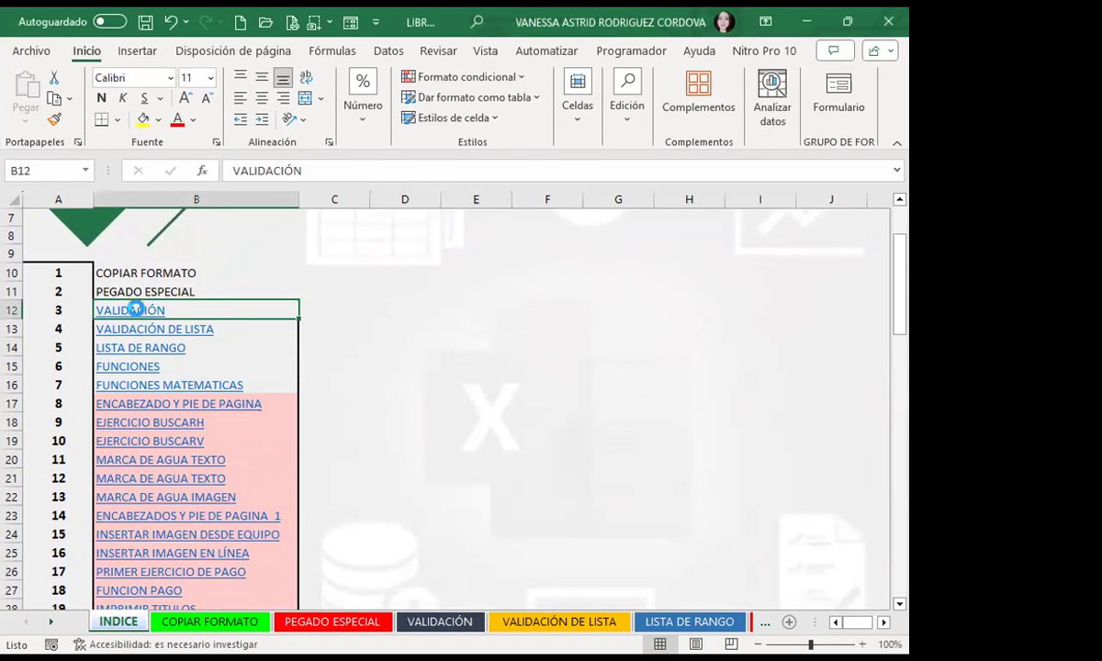
{"action": "scroll", "coordinate": [486, 421], "scroll_direction": "down", "scroll_amount": 5}
{"action": "scroll", "coordinate": [563, 486], "scroll_direction": "down", "scroll_amount": 4}
{"action": "scroll", "coordinate": [571, 459], "scroll_direction": "up", "scroll_amount": 4}
{"action": "scroll", "coordinate": [570, 459], "scroll_direction": "up", "scroll_amount": 5}
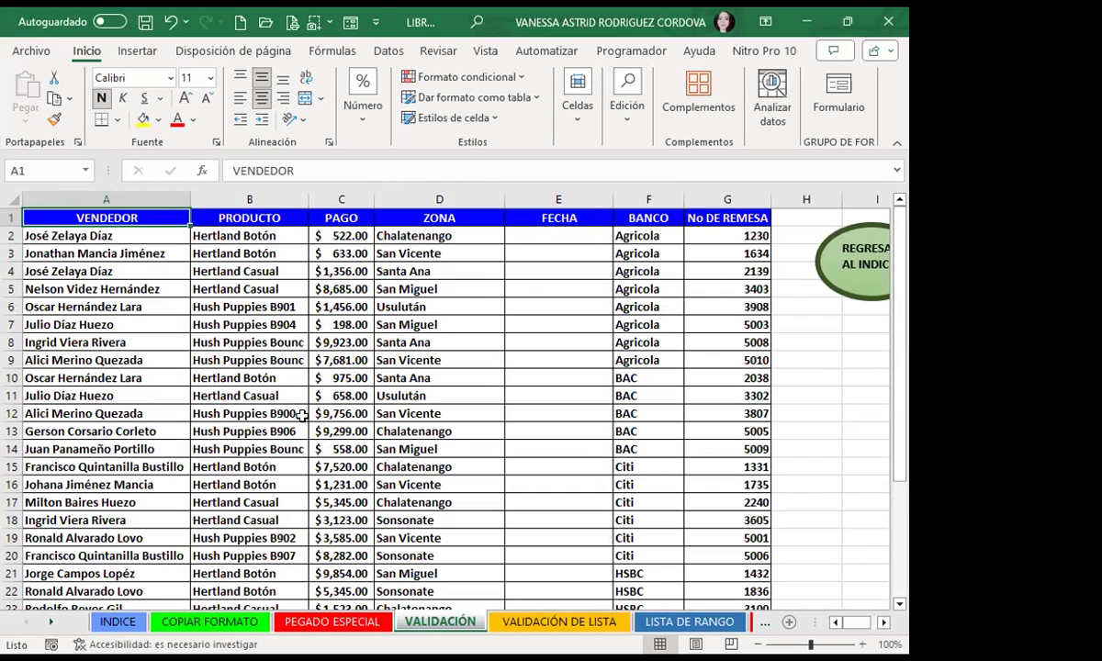
Return to INDICE and open the CUADROS DE TEXTO sheet with its FEPADE banner
{"action": "left_click", "coordinate": [834, 259]}
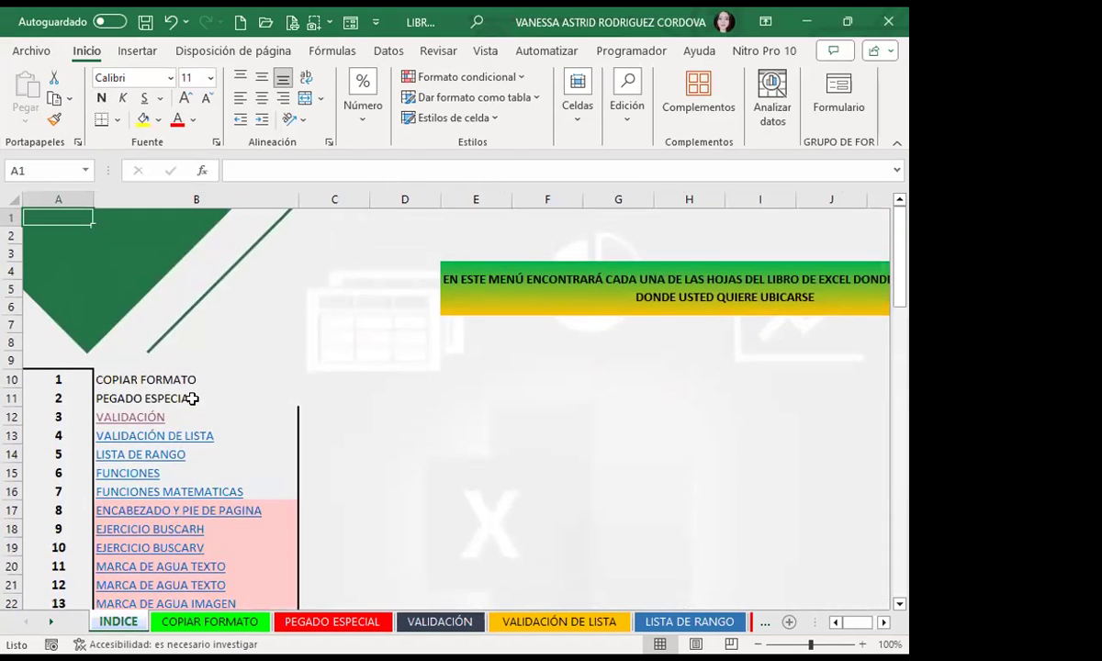
{"action": "scroll", "coordinate": [245, 426], "scroll_direction": "down", "scroll_amount": 3}
{"action": "scroll", "coordinate": [245, 422], "scroll_direction": "down", "scroll_amount": 5}
{"action": "scroll", "coordinate": [241, 415], "scroll_direction": "down", "scroll_amount": 6}
{"action": "scroll", "coordinate": [239, 416], "scroll_direction": "down", "scroll_amount": 5}
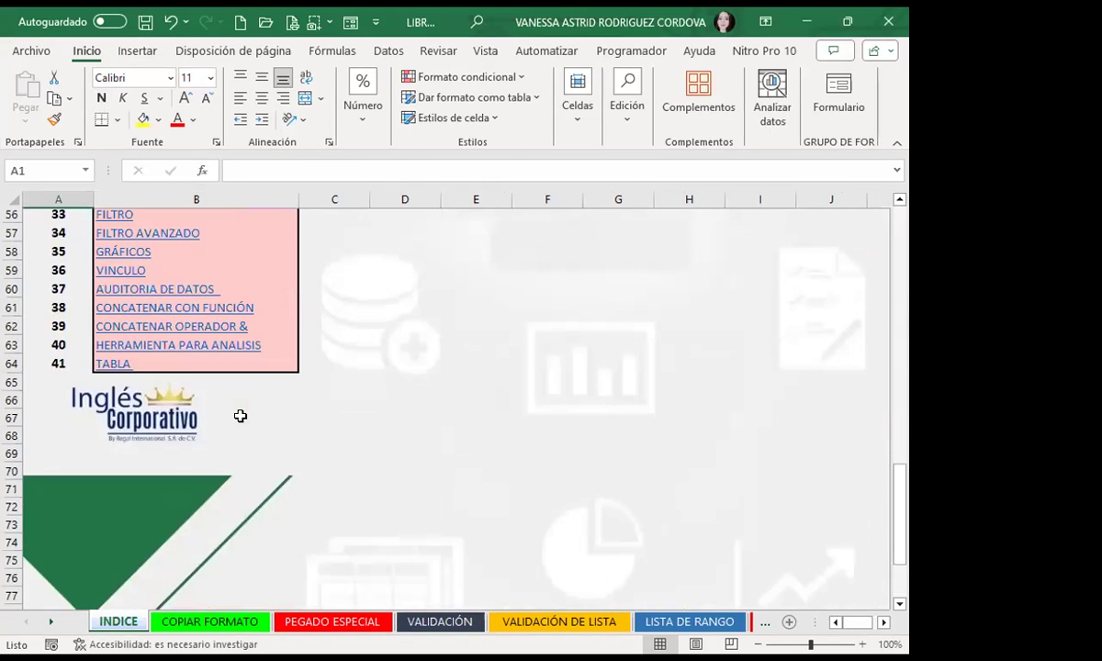
{"action": "scroll", "coordinate": [235, 420], "scroll_direction": "down", "scroll_amount": 4}
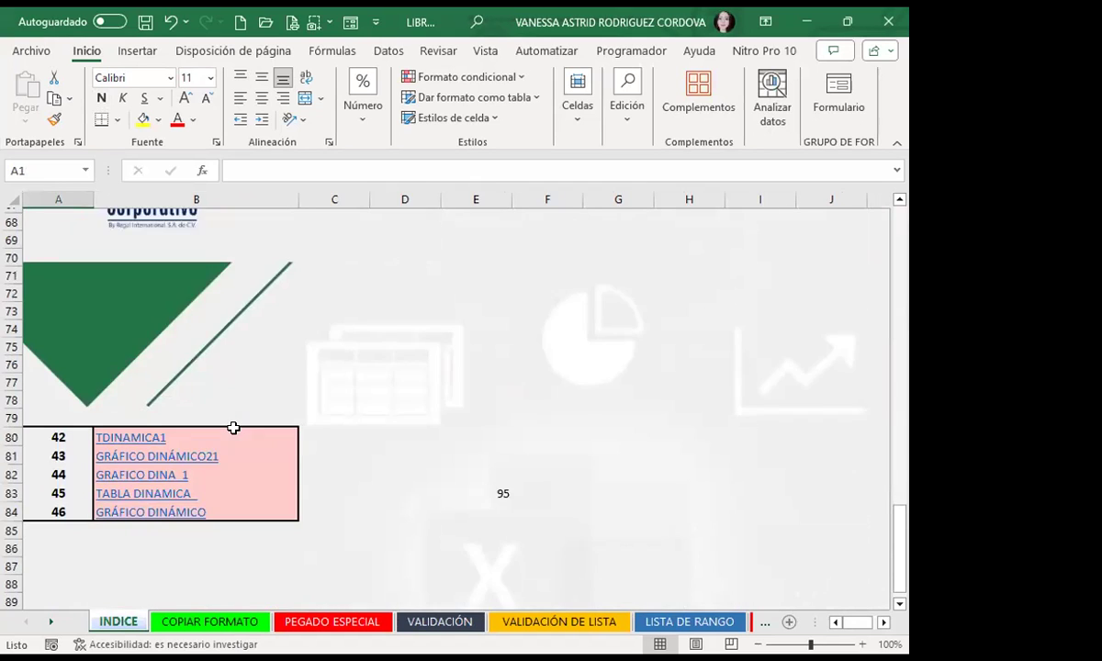
{"action": "scroll", "coordinate": [233, 427], "scroll_direction": "down", "scroll_amount": 2}
{"action": "scroll", "coordinate": [228, 450], "scroll_direction": "down", "scroll_amount": 5}
{"action": "scroll", "coordinate": [224, 462], "scroll_direction": "down", "scroll_amount": 4}
{"action": "scroll", "coordinate": [153, 436], "scroll_direction": "up", "scroll_amount": 6}
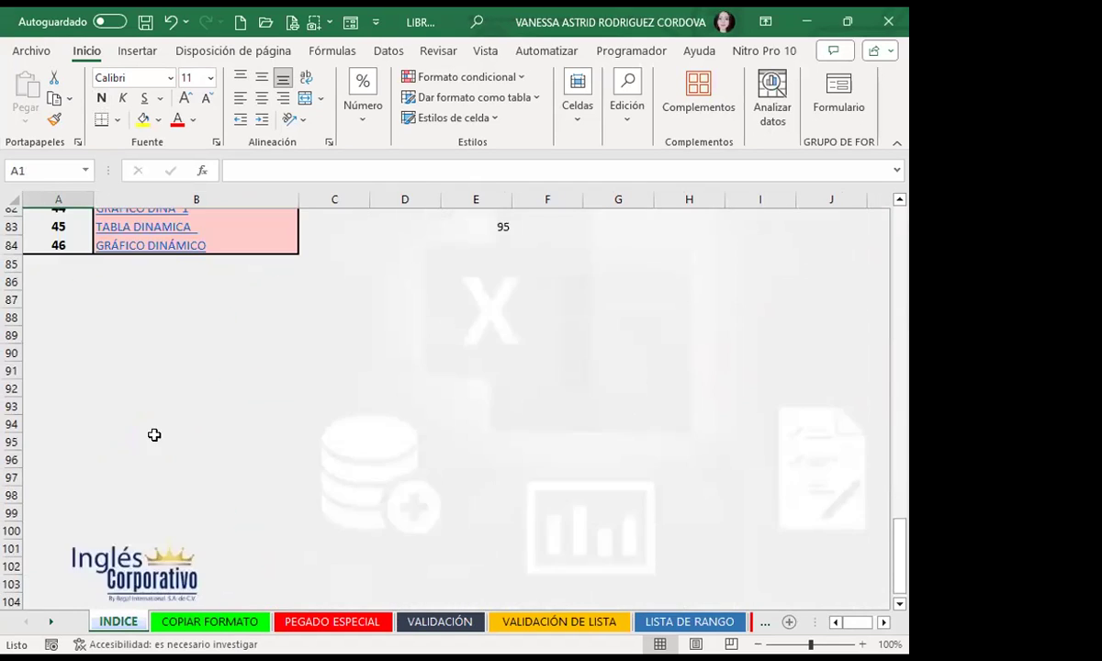
{"action": "scroll", "coordinate": [155, 423], "scroll_direction": "up", "scroll_amount": 4}
{"action": "scroll", "coordinate": [158, 424], "scroll_direction": "up", "scroll_amount": 7}
{"action": "scroll", "coordinate": [161, 423], "scroll_direction": "up", "scroll_amount": 2}
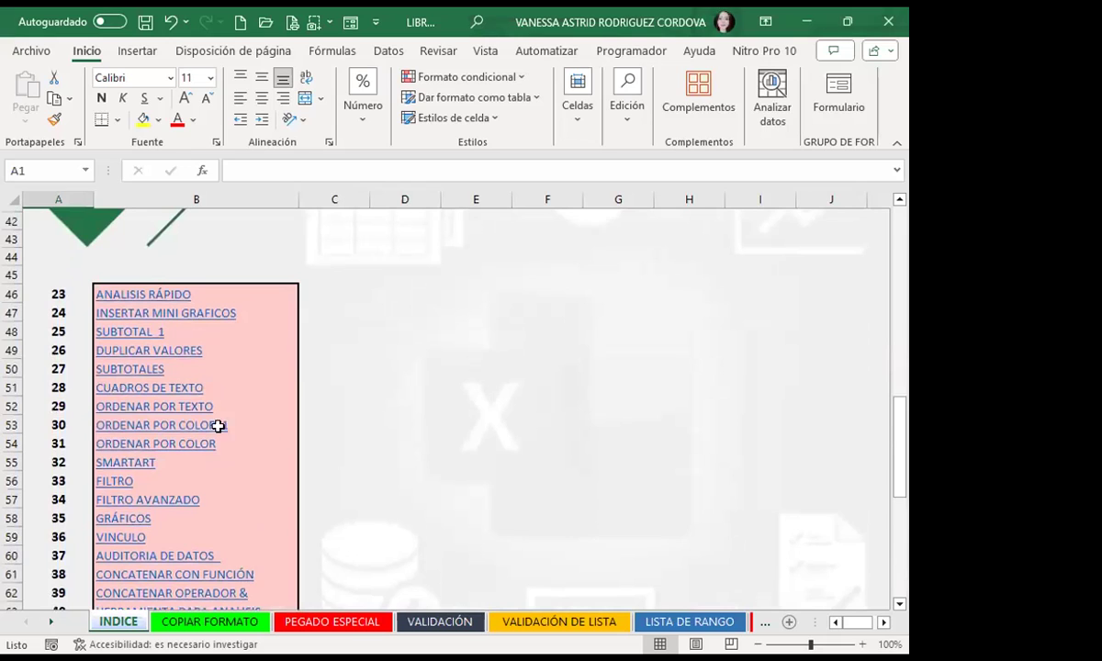
{"action": "left_click", "coordinate": [149, 390]}
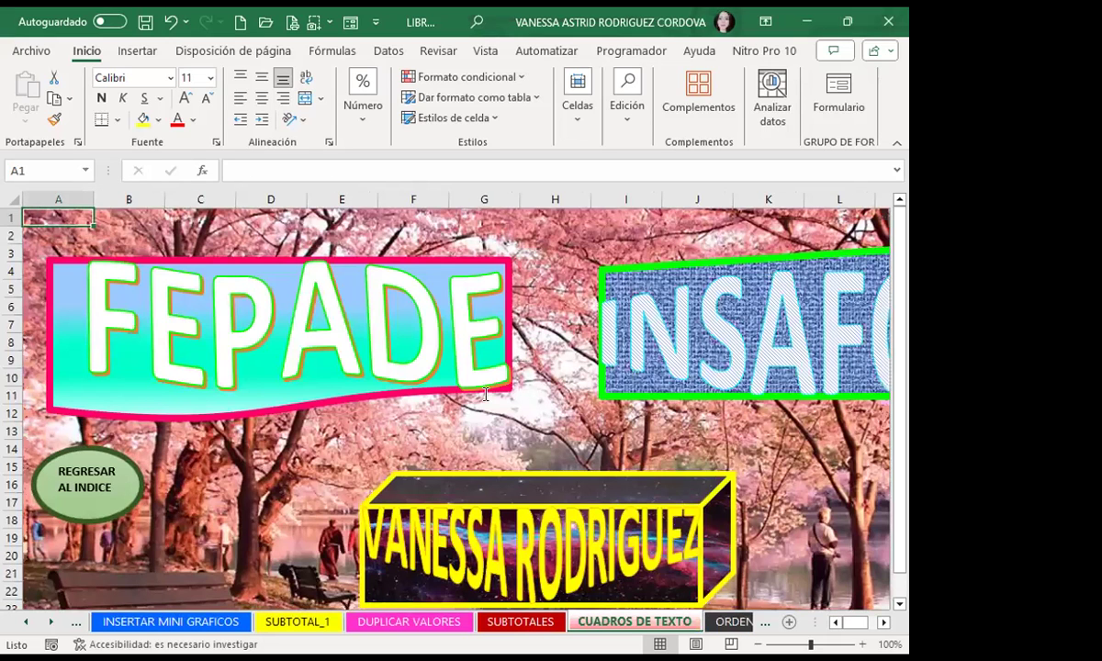
Scroll through the CUADROS DE TEXTO sheet and go back to the INDICE sheet
{"action": "scroll", "coordinate": [540, 394], "scroll_direction": "down", "scroll_amount": 3}
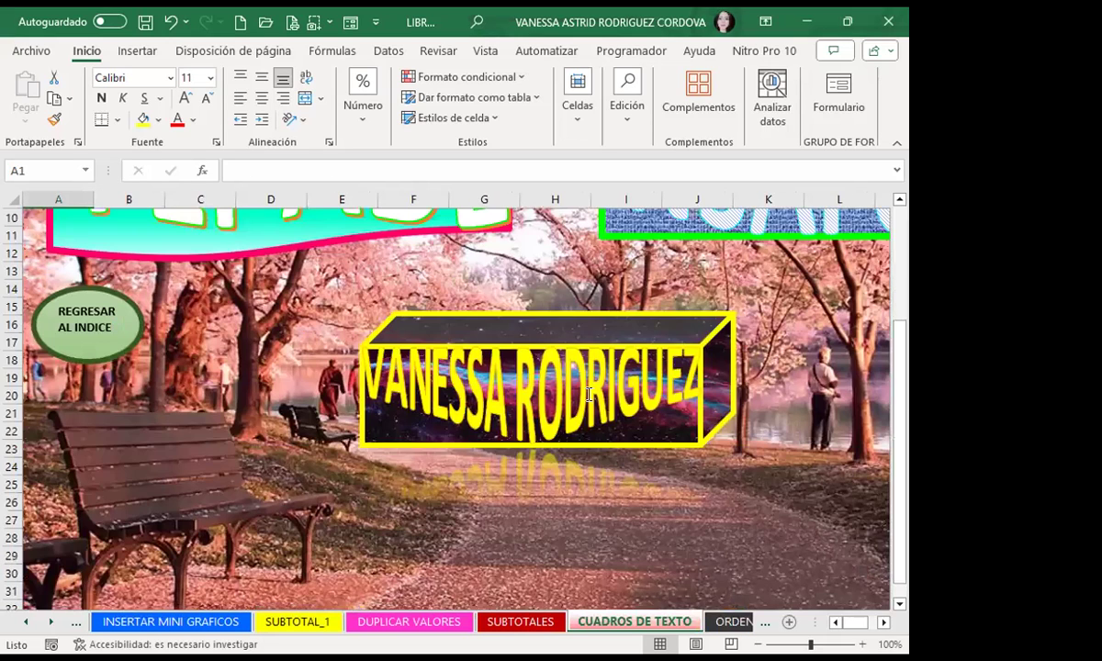
{"action": "scroll", "coordinate": [414, 478], "scroll_direction": "down", "scroll_amount": 1}
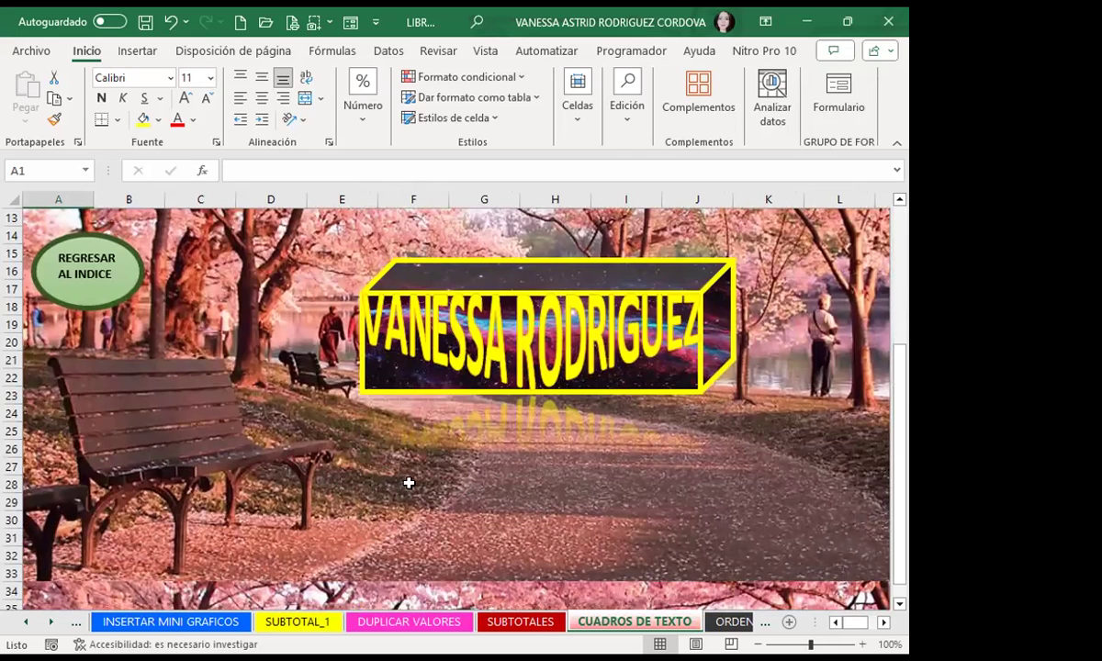
{"action": "scroll", "coordinate": [380, 422], "scroll_direction": "up", "scroll_amount": 4}
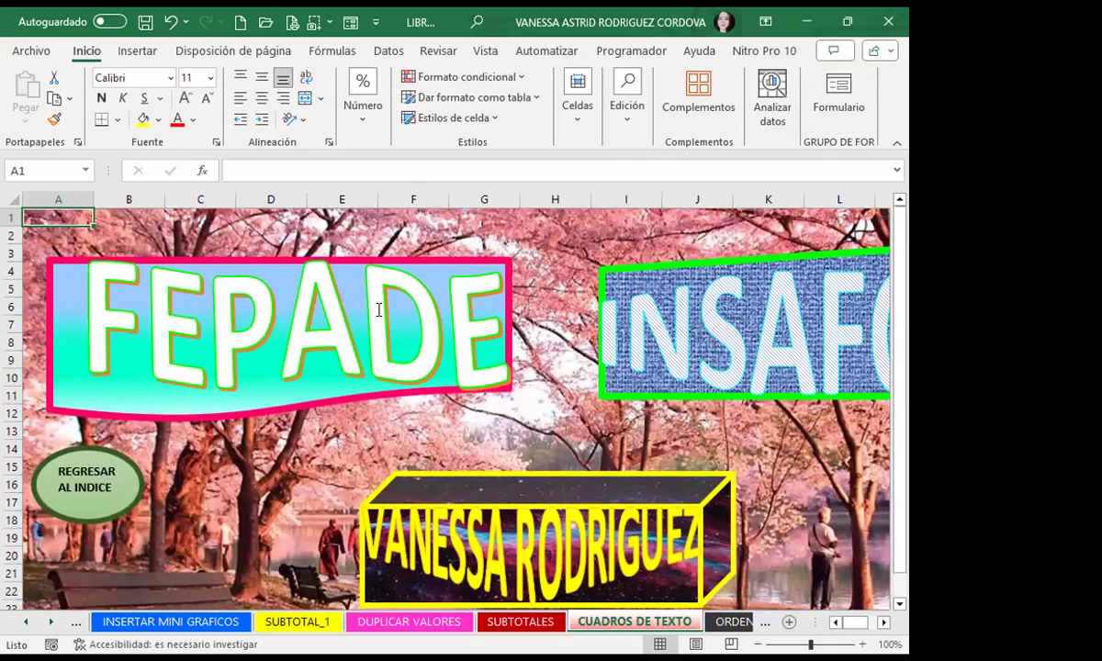
{"action": "scroll", "coordinate": [679, 413], "scroll_direction": "down", "scroll_amount": 2}
{"action": "scroll", "coordinate": [772, 370], "scroll_direction": "down", "scroll_amount": 4}
{"action": "scroll", "coordinate": [753, 393], "scroll_direction": "up", "scroll_amount": 4}
{"action": "scroll", "coordinate": [730, 407], "scroll_direction": "up", "scroll_amount": 2}
{"action": "scroll", "coordinate": [310, 418], "scroll_direction": "down", "scroll_amount": 5}
{"action": "scroll", "coordinate": [414, 404], "scroll_direction": "up", "scroll_amount": 1}
{"action": "scroll", "coordinate": [505, 397], "scroll_direction": "up", "scroll_amount": 4}
{"action": "scroll", "coordinate": [505, 397], "scroll_direction": "up", "scroll_amount": 1}
{"action": "left_click", "coordinate": [91, 482]}
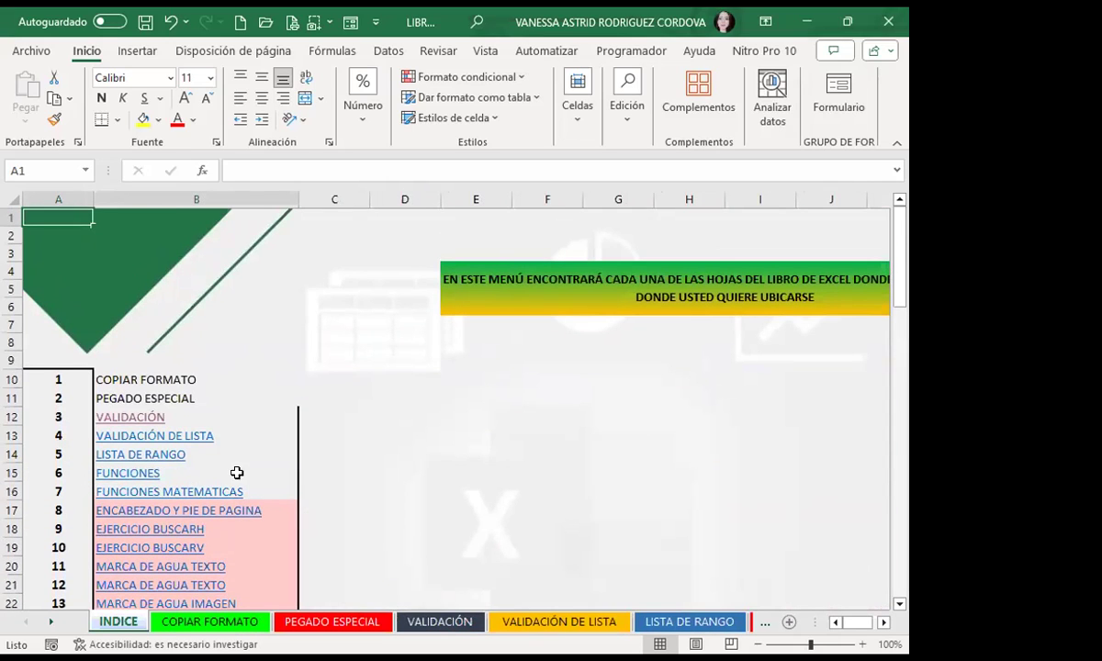
Open the GRÁFICO DINÁMICO sheet with its Suma de PAGO pivot table from the bottom of the index
{"action": "scroll", "coordinate": [237, 473], "scroll_direction": "down", "scroll_amount": 3}
{"action": "scroll", "coordinate": [239, 473], "scroll_direction": "down", "scroll_amount": 6}
{"action": "scroll", "coordinate": [180, 475], "scroll_direction": "down", "scroll_amount": 5}
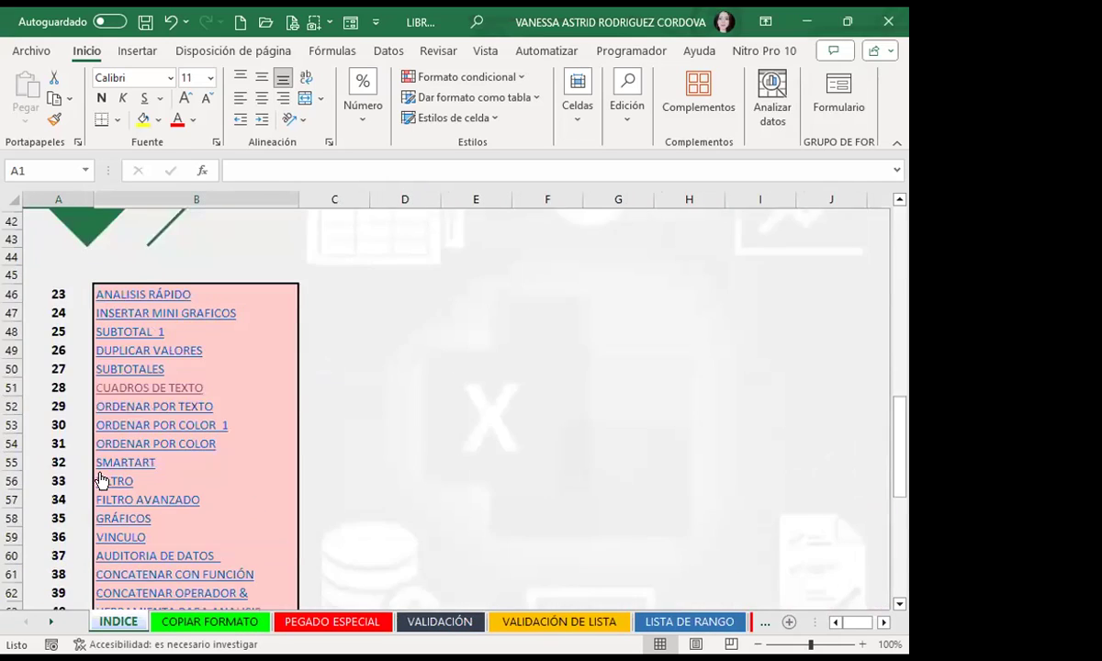
{"action": "scroll", "coordinate": [99, 482], "scroll_direction": "down", "scroll_amount": 8}
{"action": "scroll", "coordinate": [94, 457], "scroll_direction": "down", "scroll_amount": 5}
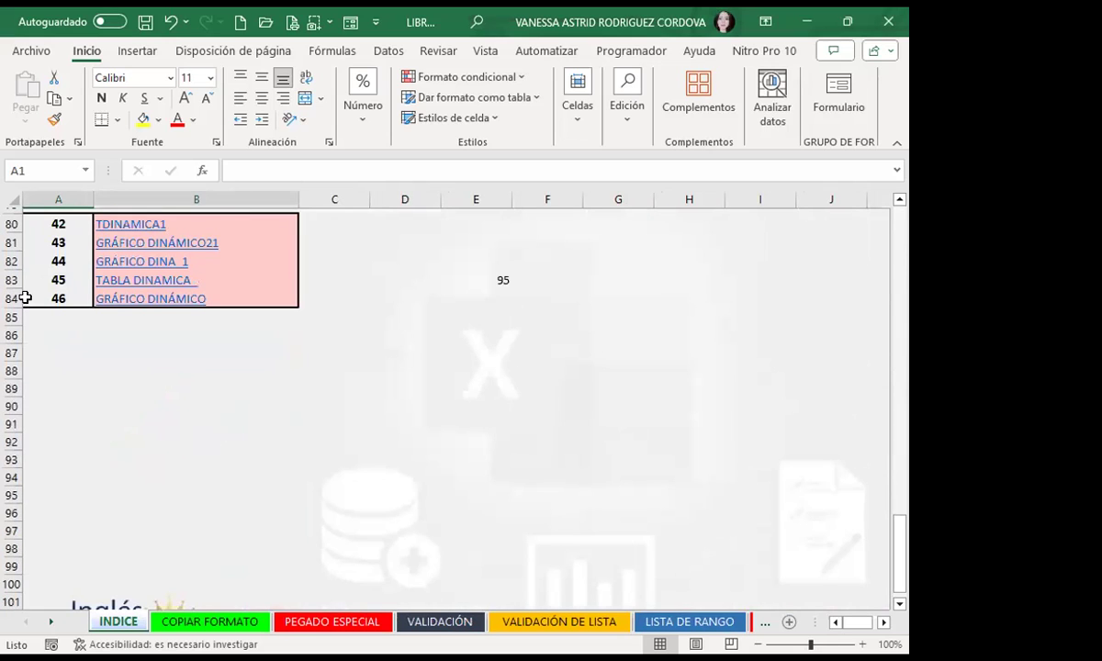
{"action": "left_click", "coordinate": [119, 301]}
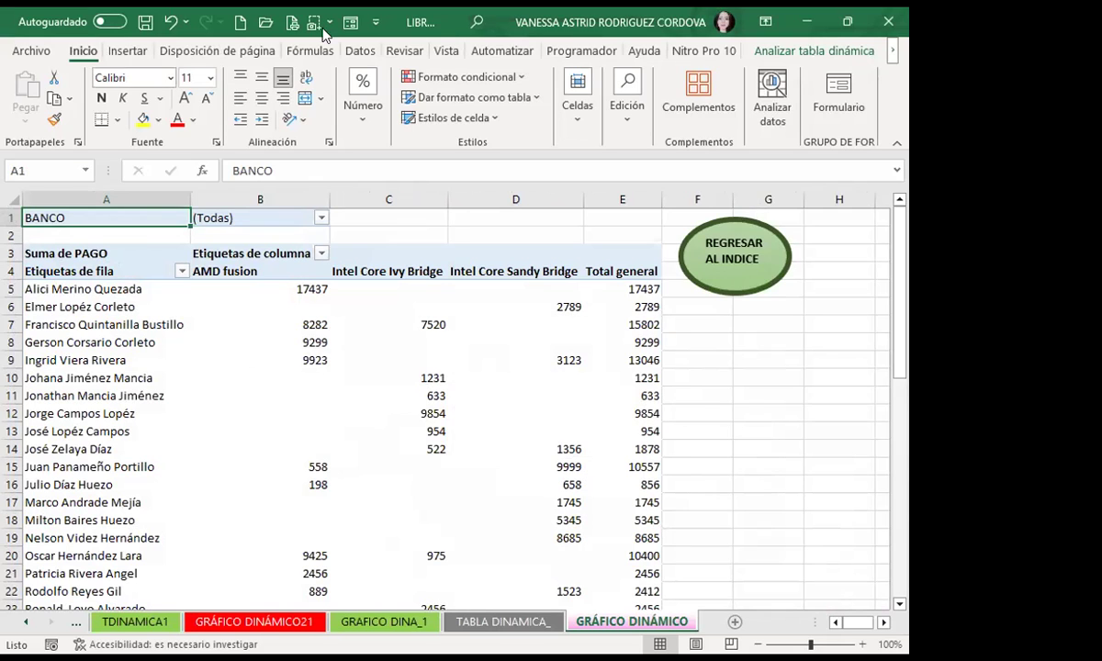
Return from the pivot table to the index and open the MARCA DE AGUA IMAGEN sheet
{"action": "left_click", "coordinate": [740, 255]}
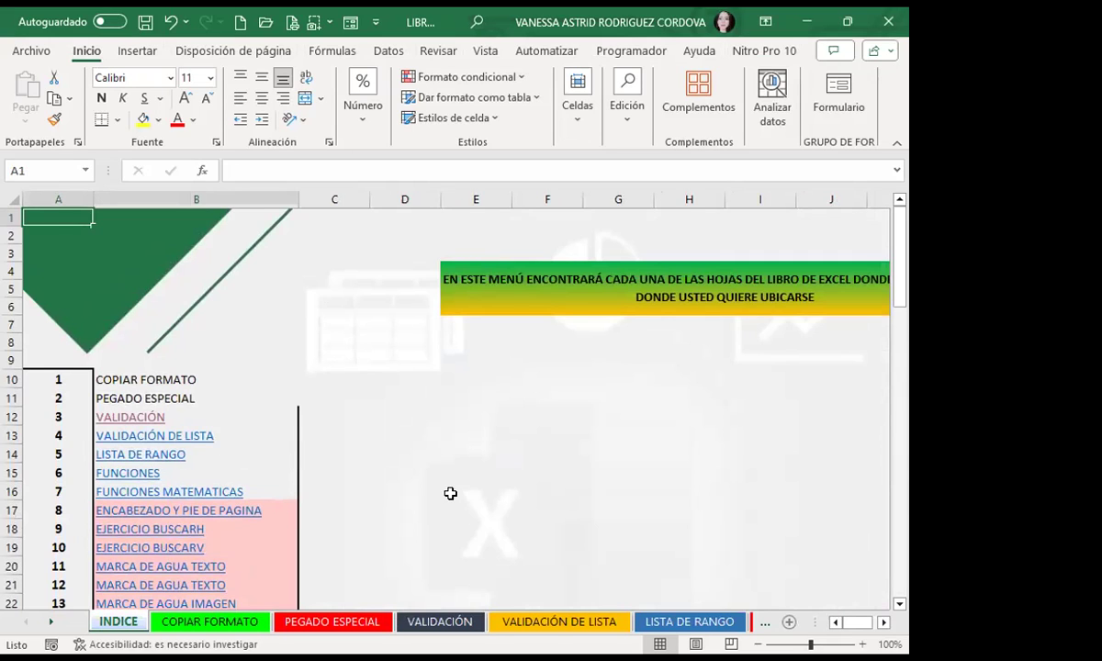
{"action": "scroll", "coordinate": [392, 472], "scroll_direction": "down", "scroll_amount": 2}
{"action": "scroll", "coordinate": [333, 446], "scroll_direction": "down", "scroll_amount": 1}
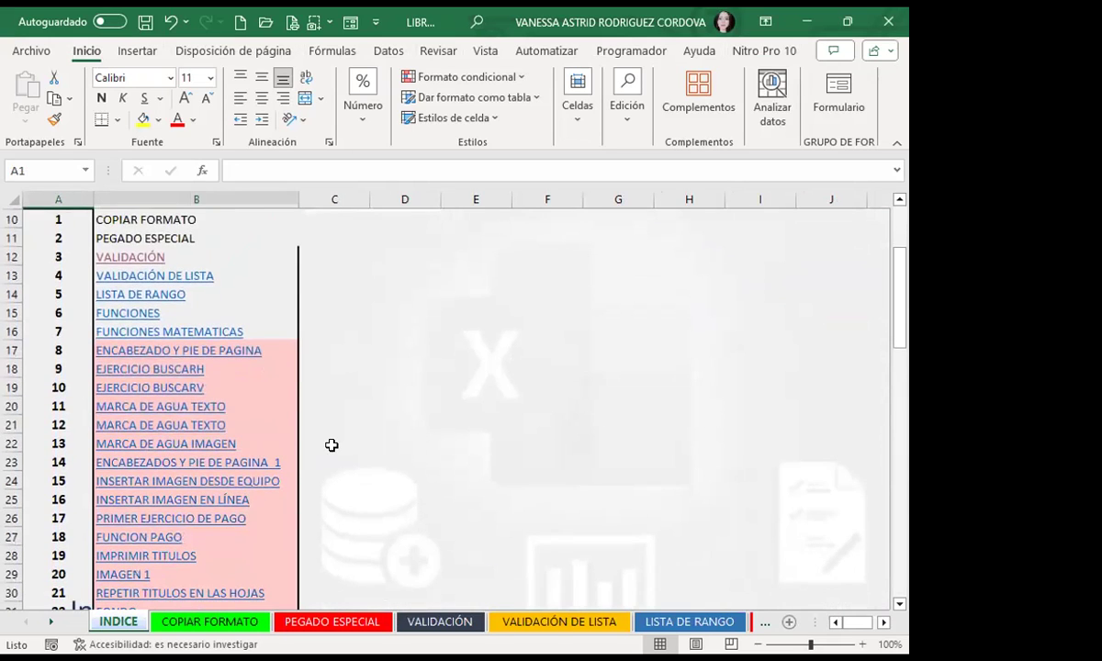
{"action": "left_click", "coordinate": [156, 445]}
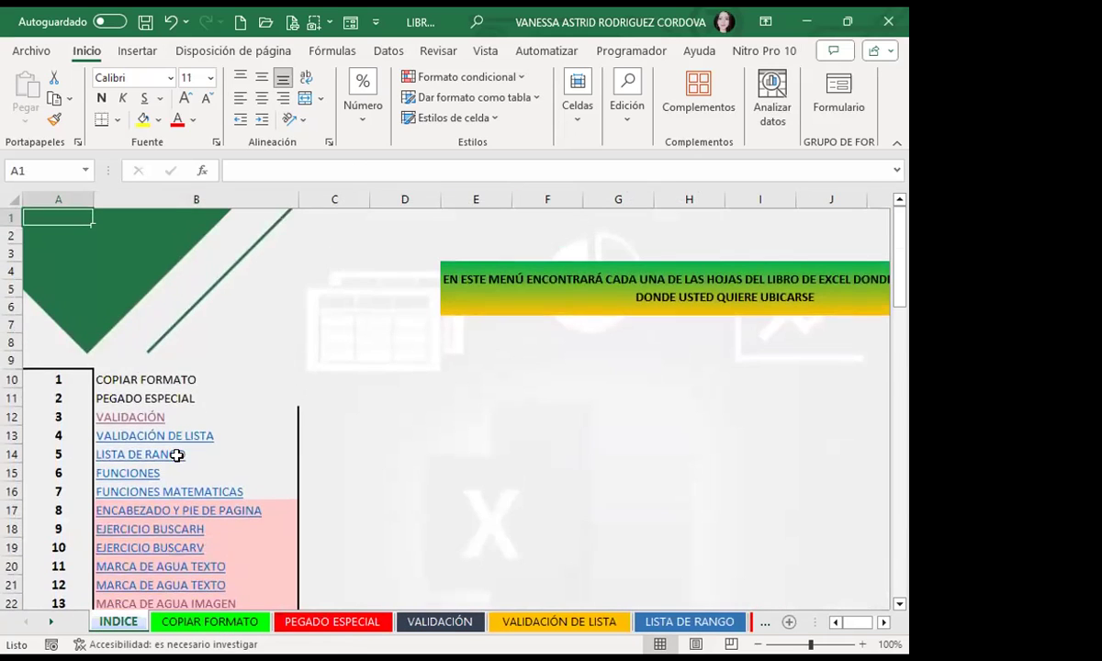
{"action": "scroll", "coordinate": [174, 418], "scroll_direction": "down", "scroll_amount": 4}
{"action": "scroll", "coordinate": [162, 418], "scroll_direction": "down", "scroll_amount": 2}
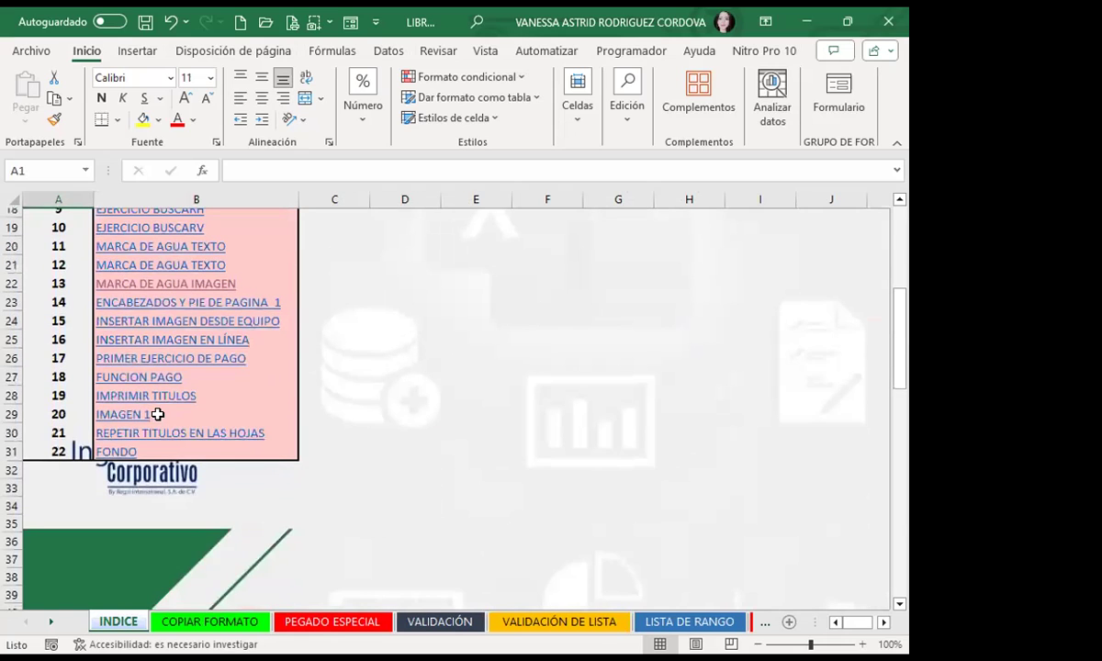
Open the FUNCION PAGO sheet explaining PAGO, then return to INDICE
{"action": "left_click", "coordinate": [134, 376]}
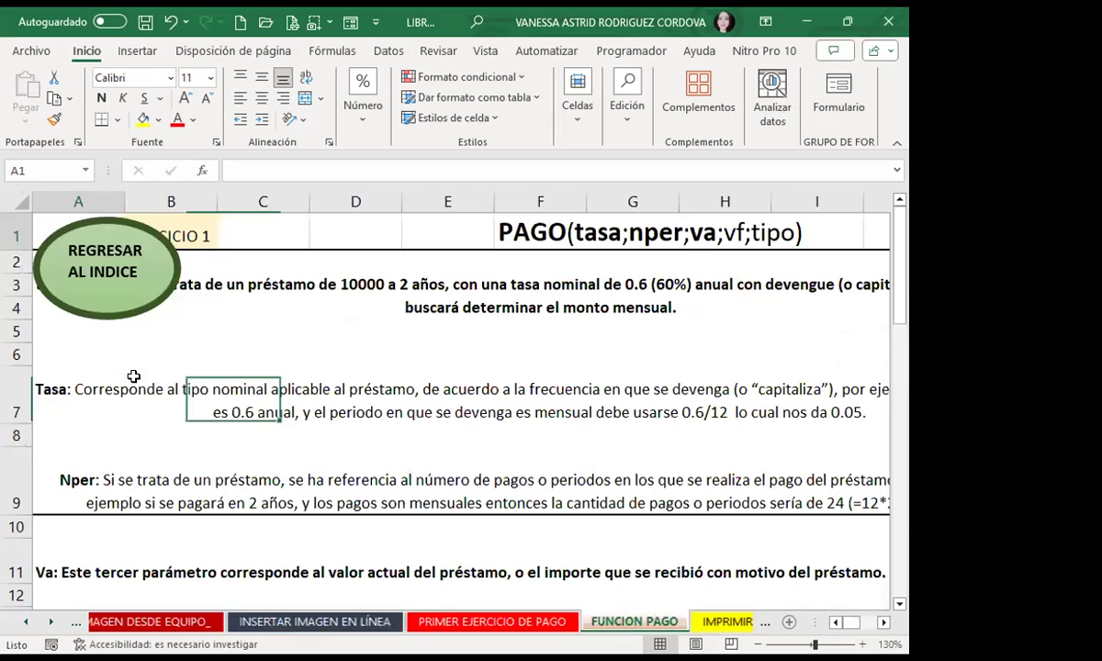
{"action": "scroll", "coordinate": [478, 386], "scroll_direction": "down", "scroll_amount": 3}
{"action": "scroll", "coordinate": [468, 395], "scroll_direction": "down", "scroll_amount": 3}
{"action": "scroll", "coordinate": [480, 422], "scroll_direction": "up", "scroll_amount": 3}
{"action": "scroll", "coordinate": [459, 427], "scroll_direction": "up", "scroll_amount": 3}
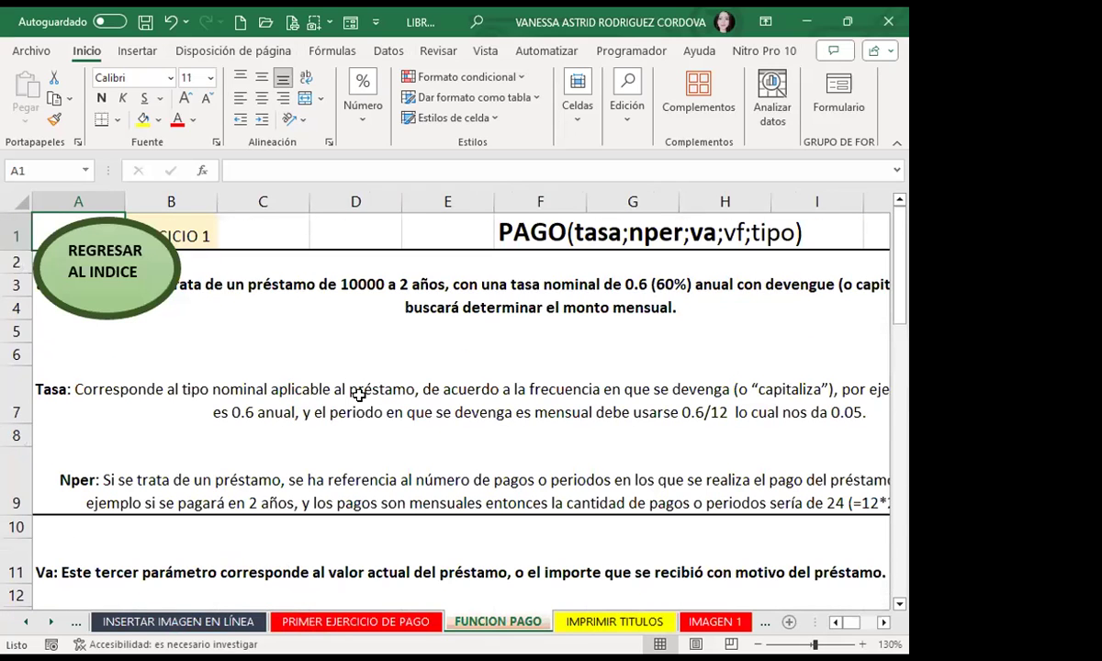
{"action": "left_click", "coordinate": [118, 269]}
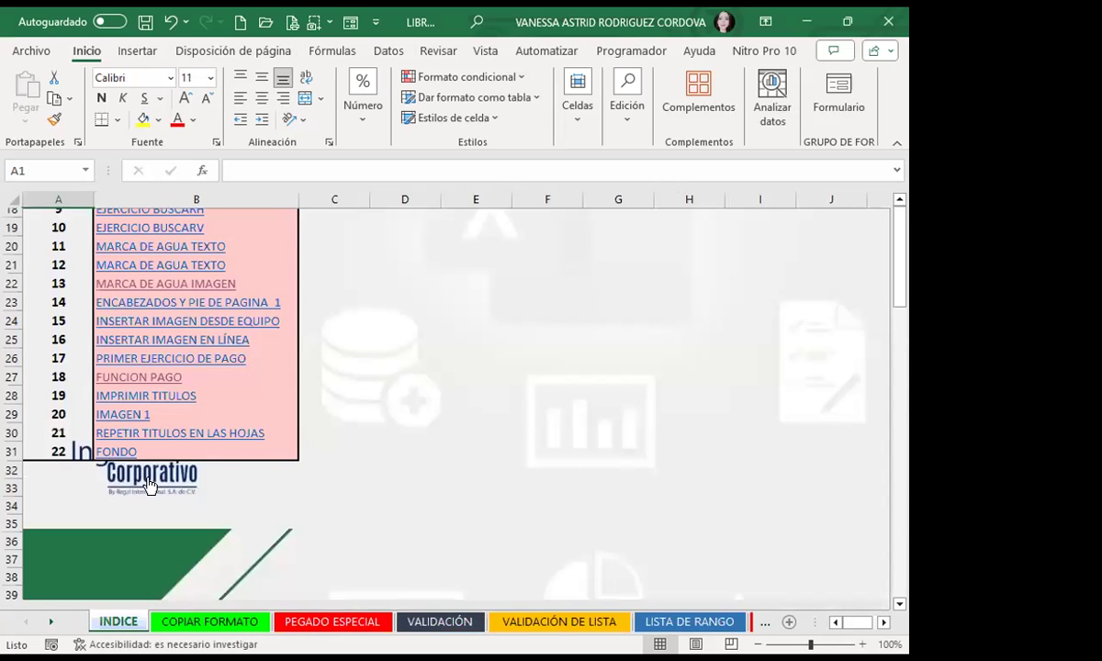
Open the VALIDACIÓN DE LISTA sheet and come back to the index list
{"action": "left_click", "coordinate": [169, 445]}
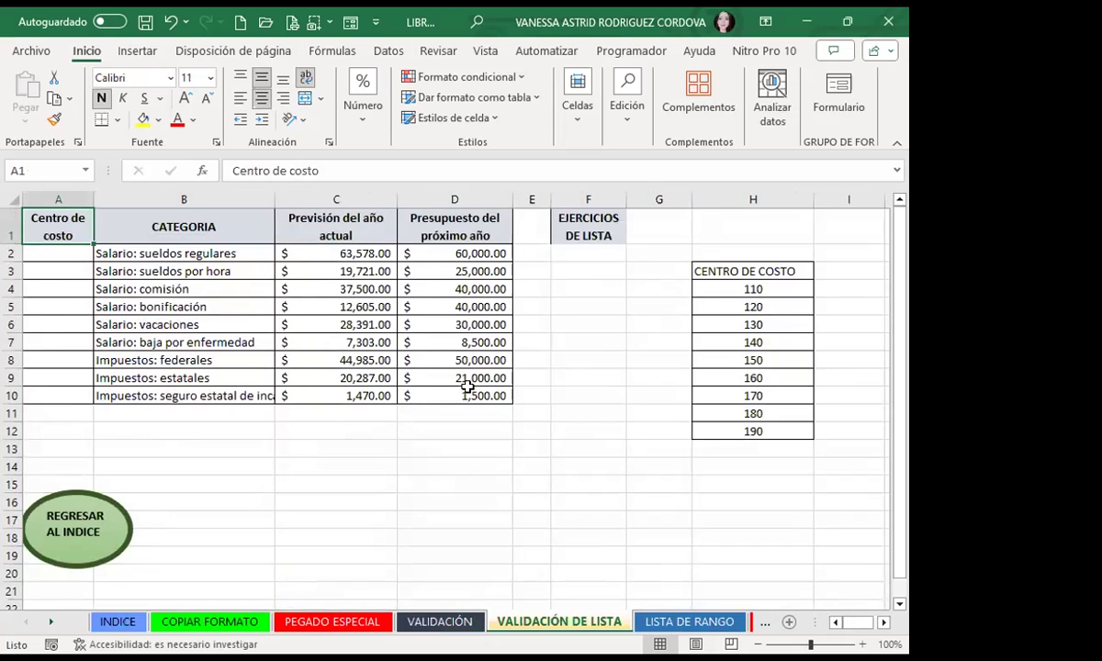
{"action": "left_click", "coordinate": [60, 514]}
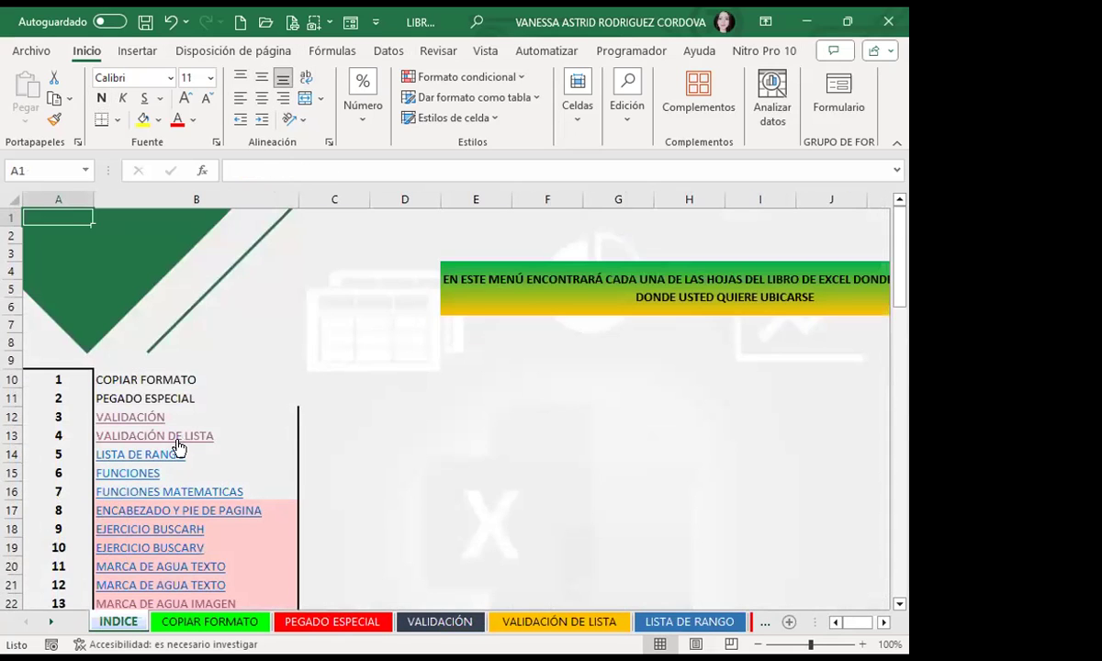
{"action": "scroll", "coordinate": [165, 422], "scroll_direction": "down", "scroll_amount": 2}
{"action": "scroll", "coordinate": [143, 431], "scroll_direction": "down", "scroll_amount": 2}
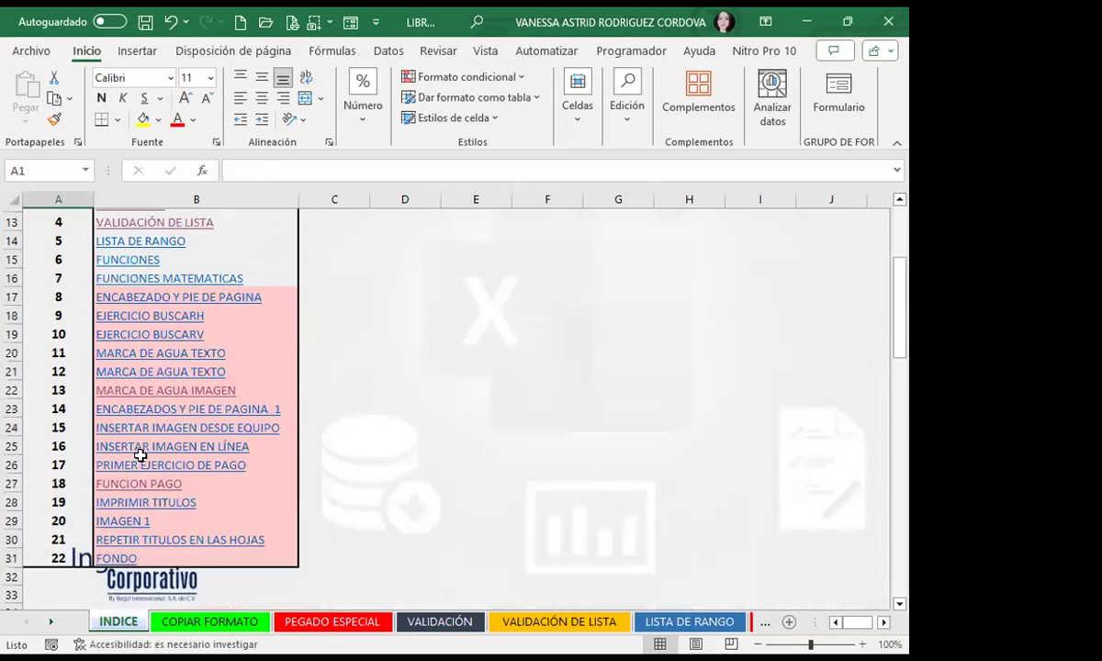
Open MARCA DE AGUA TEXTO, inspect its page-number and date header, and return to the index
{"action": "left_click", "coordinate": [147, 352]}
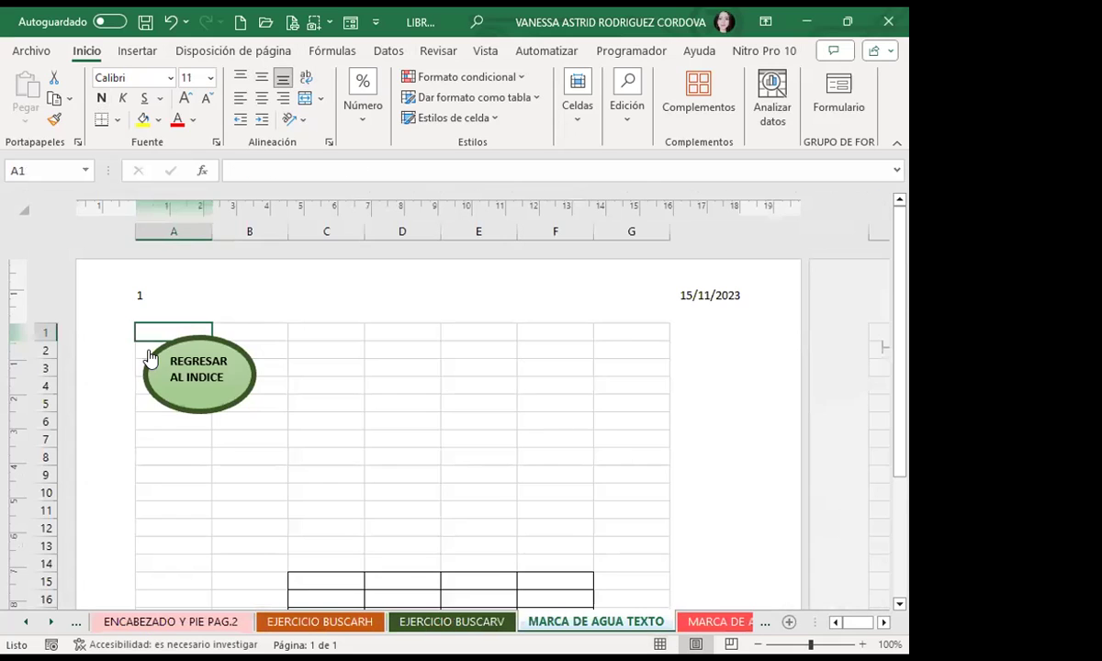
{"action": "scroll", "coordinate": [495, 457], "scroll_direction": "down", "scroll_amount": 8}
{"action": "scroll", "coordinate": [285, 398], "scroll_direction": "up", "scroll_amount": 5}
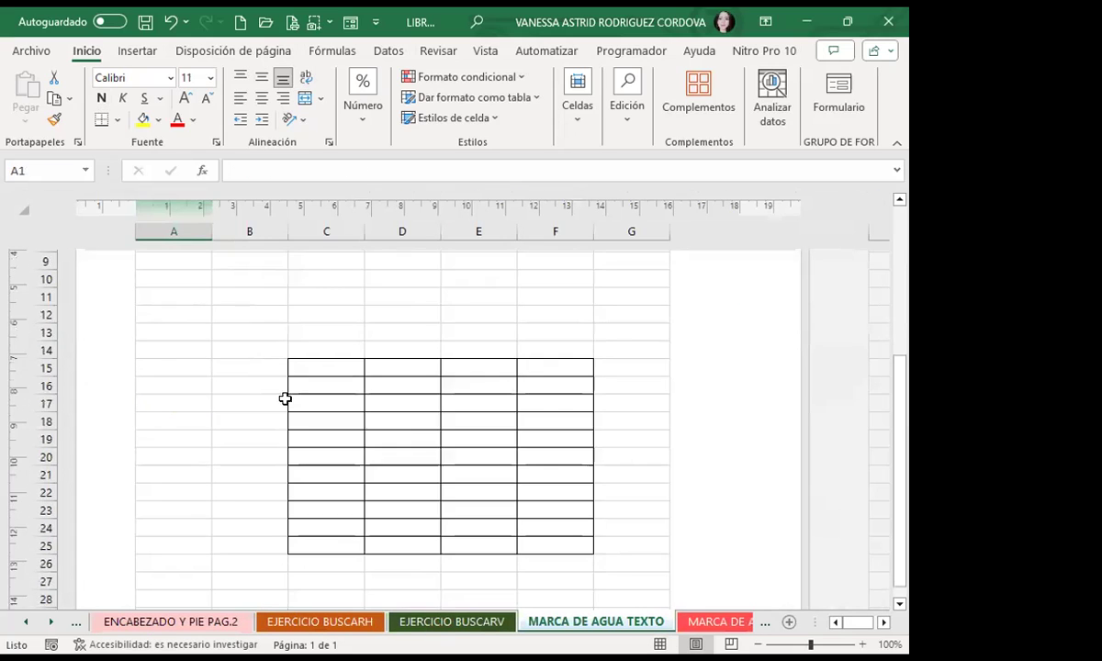
{"action": "scroll", "coordinate": [196, 324], "scroll_direction": "up", "scroll_amount": 3}
{"action": "left_click", "coordinate": [195, 322]}
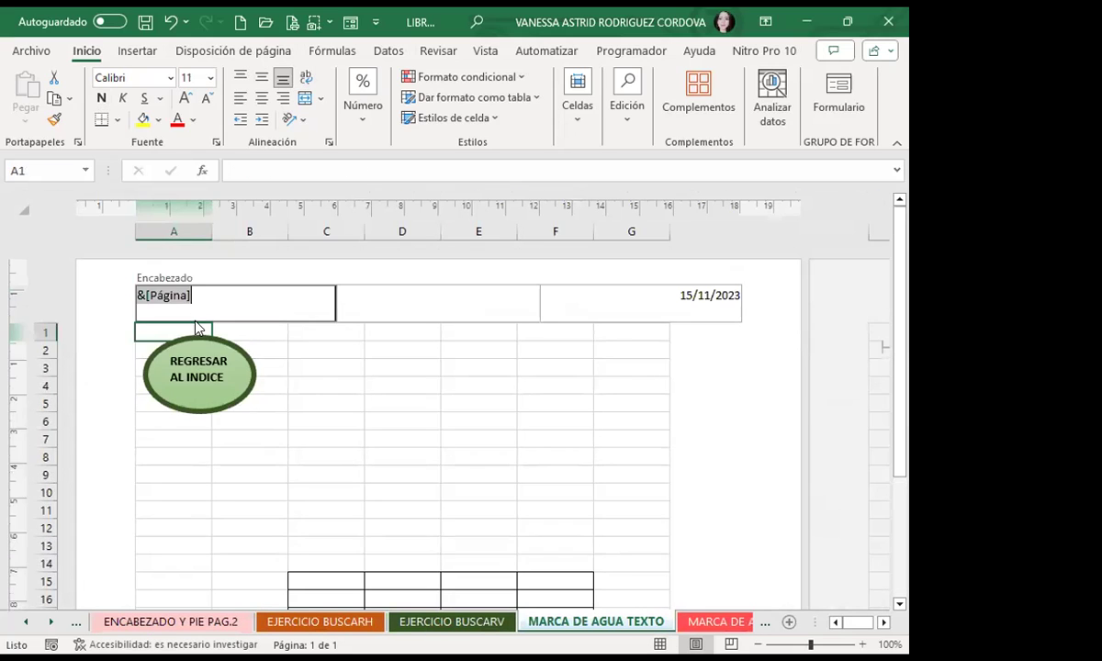
{"action": "left_click", "coordinate": [203, 372]}
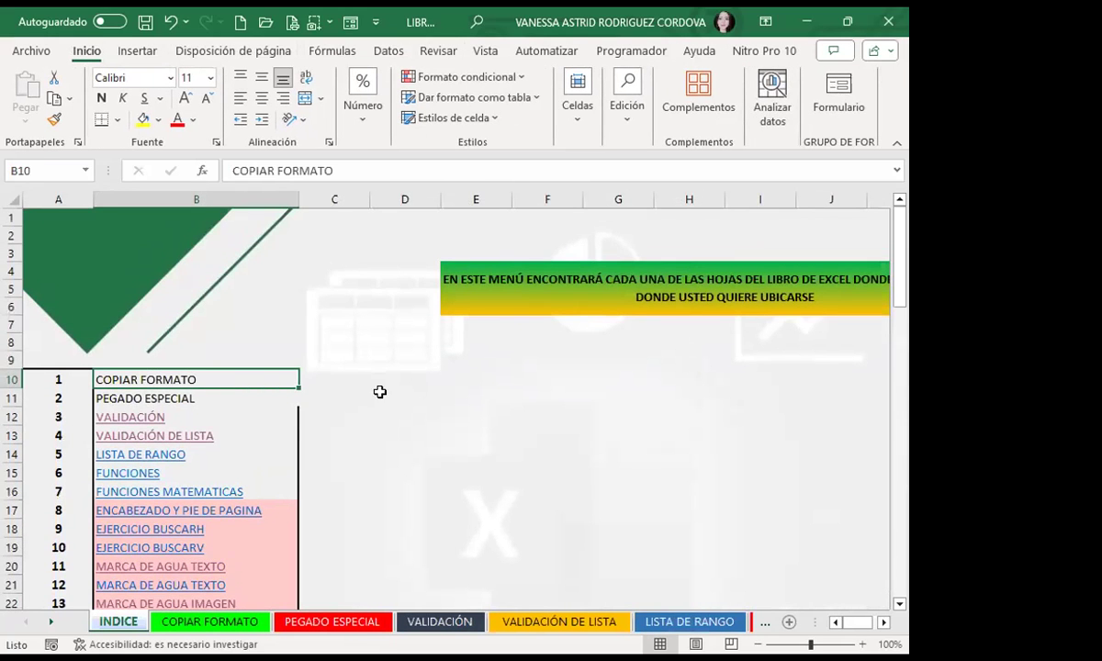
{"action": "scroll", "coordinate": [321, 392], "scroll_direction": "down", "scroll_amount": 3}
{"action": "scroll", "coordinate": [152, 469], "scroll_direction": "down", "scroll_amount": 3}
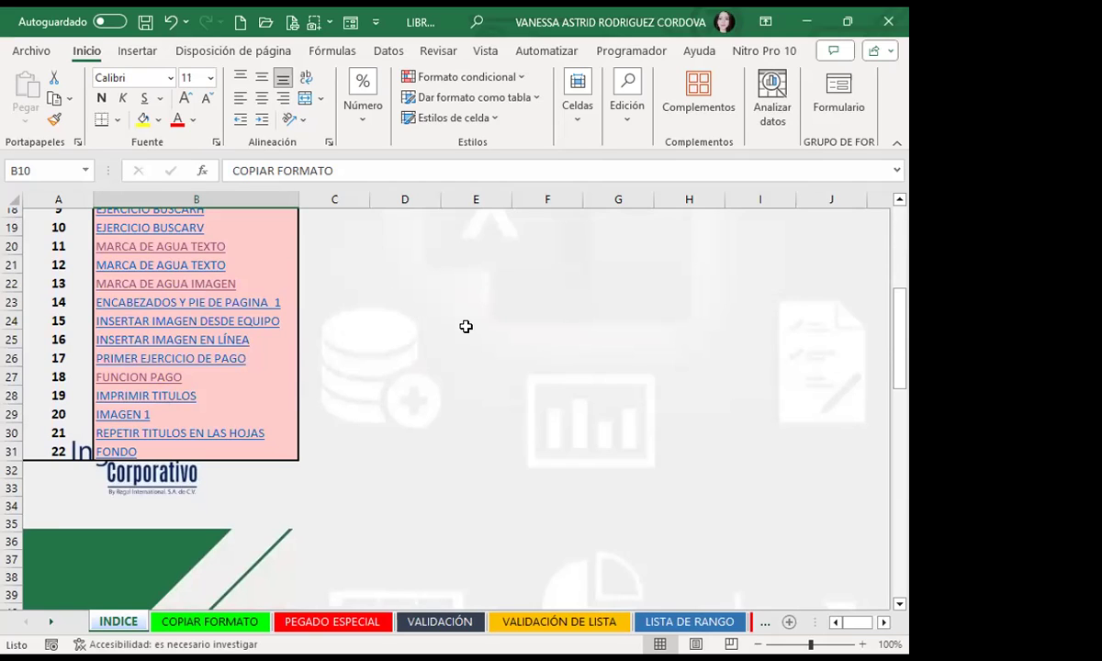
Look over the INSERTAR IMAGEN DESDE EQUIPO sheet and return to the index
{"action": "left_click", "coordinate": [188, 321]}
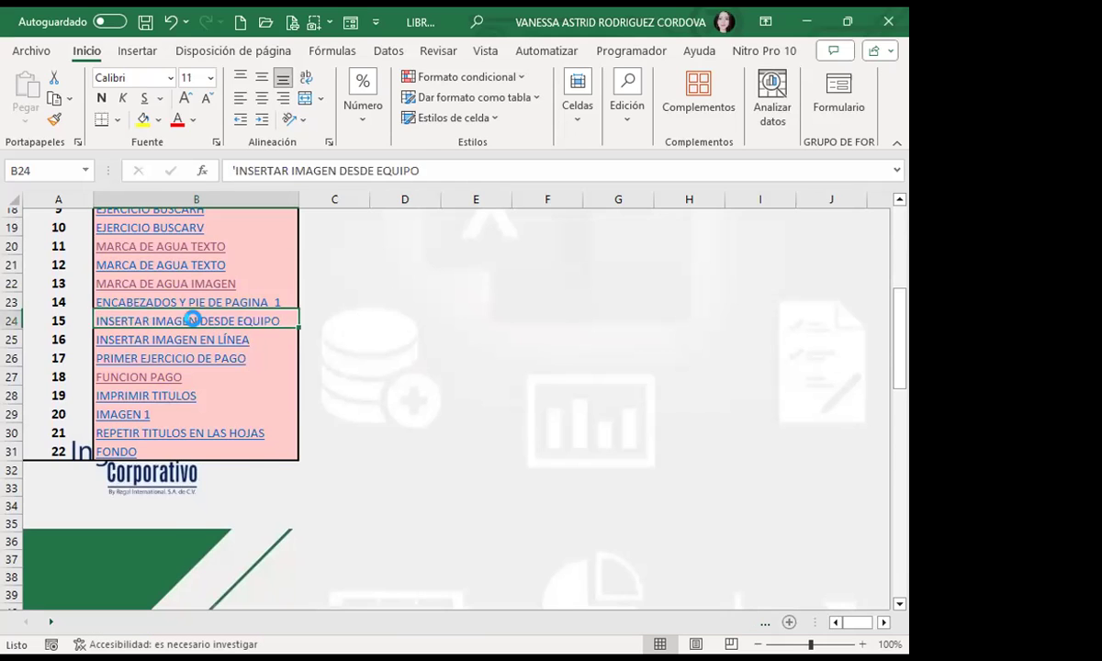
{"action": "scroll", "coordinate": [549, 460], "scroll_direction": "down", "scroll_amount": 3}
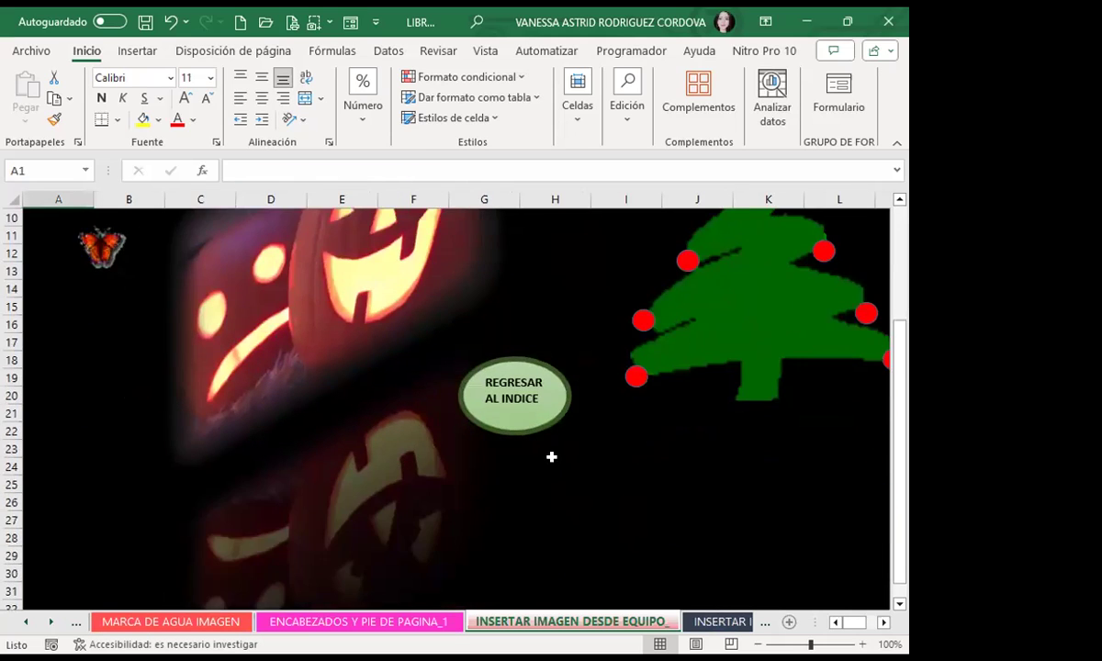
{"action": "scroll", "coordinate": [570, 461], "scroll_direction": "down", "scroll_amount": 2}
{"action": "scroll", "coordinate": [604, 462], "scroll_direction": "up", "scroll_amount": 5}
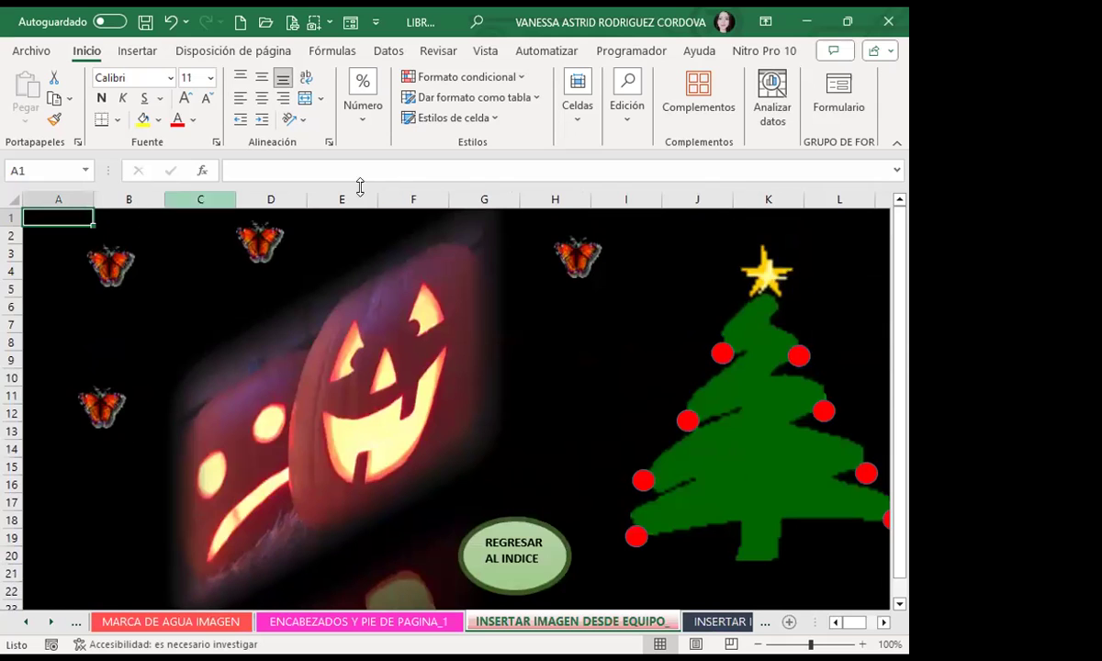
{"action": "scroll", "coordinate": [551, 349], "scroll_direction": "down", "scroll_amount": 2}
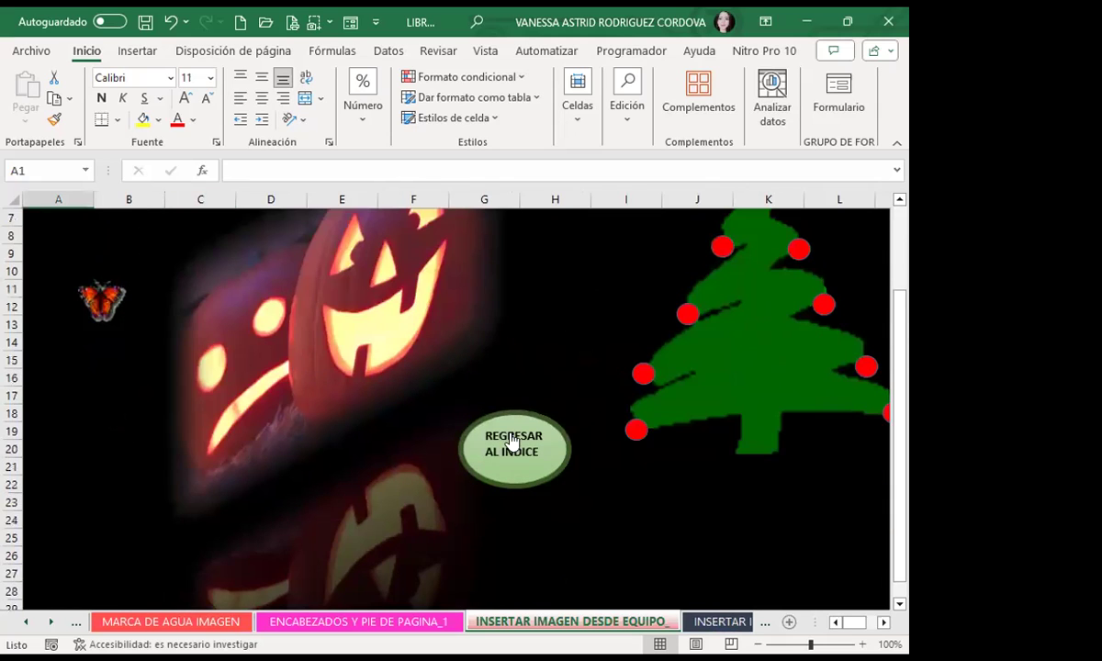
{"action": "left_click", "coordinate": [480, 416]}
Open the IMAGEN 1 sheet and scroll through its butterfly picture, then head back to INDICE
{"action": "scroll", "coordinate": [147, 427], "scroll_direction": "down", "scroll_amount": 4}
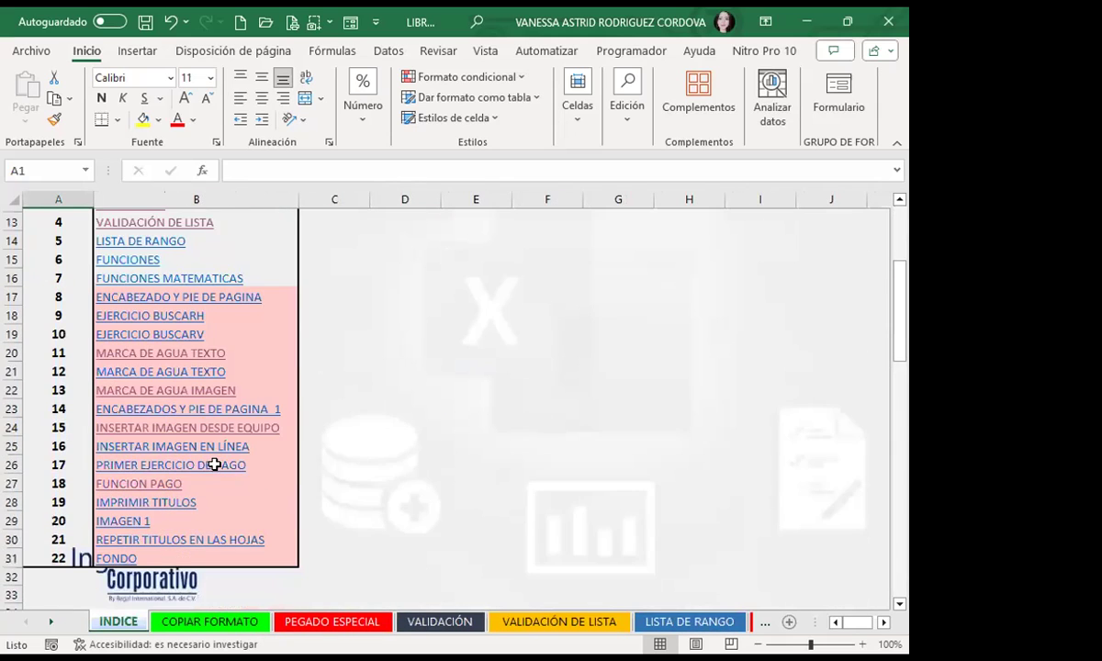
{"action": "scroll", "coordinate": [138, 466], "scroll_direction": "down", "scroll_amount": 1}
{"action": "left_click", "coordinate": [122, 466]}
{"action": "scroll", "coordinate": [402, 428], "scroll_direction": "down", "scroll_amount": 5}
{"action": "scroll", "coordinate": [429, 425], "scroll_direction": "down", "scroll_amount": 5}
{"action": "scroll", "coordinate": [429, 424], "scroll_direction": "down", "scroll_amount": 4}
{"action": "scroll", "coordinate": [438, 404], "scroll_direction": "up", "scroll_amount": 4}
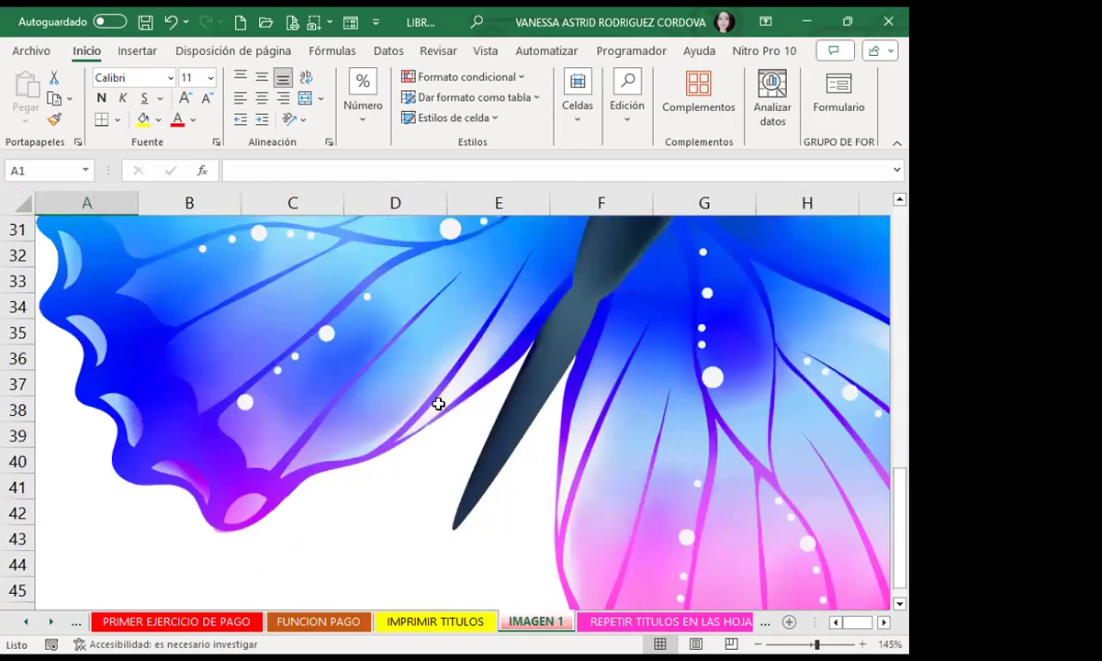
{"action": "scroll", "coordinate": [439, 404], "scroll_direction": "up", "scroll_amount": 7}
{"action": "scroll", "coordinate": [438, 404], "scroll_direction": "up", "scroll_amount": 3}
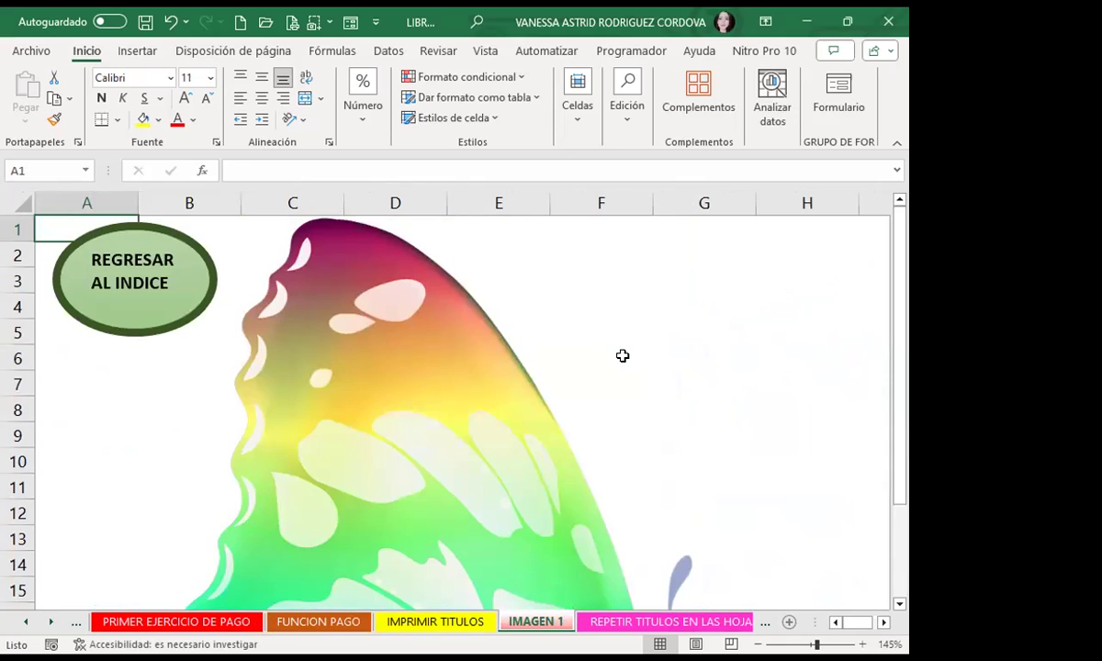
{"action": "scroll", "coordinate": [623, 358], "scroll_direction": "down", "scroll_amount": 4}
{"action": "scroll", "coordinate": [630, 386], "scroll_direction": "down", "scroll_amount": 4}
{"action": "scroll", "coordinate": [633, 401], "scroll_direction": "down", "scroll_amount": 3}
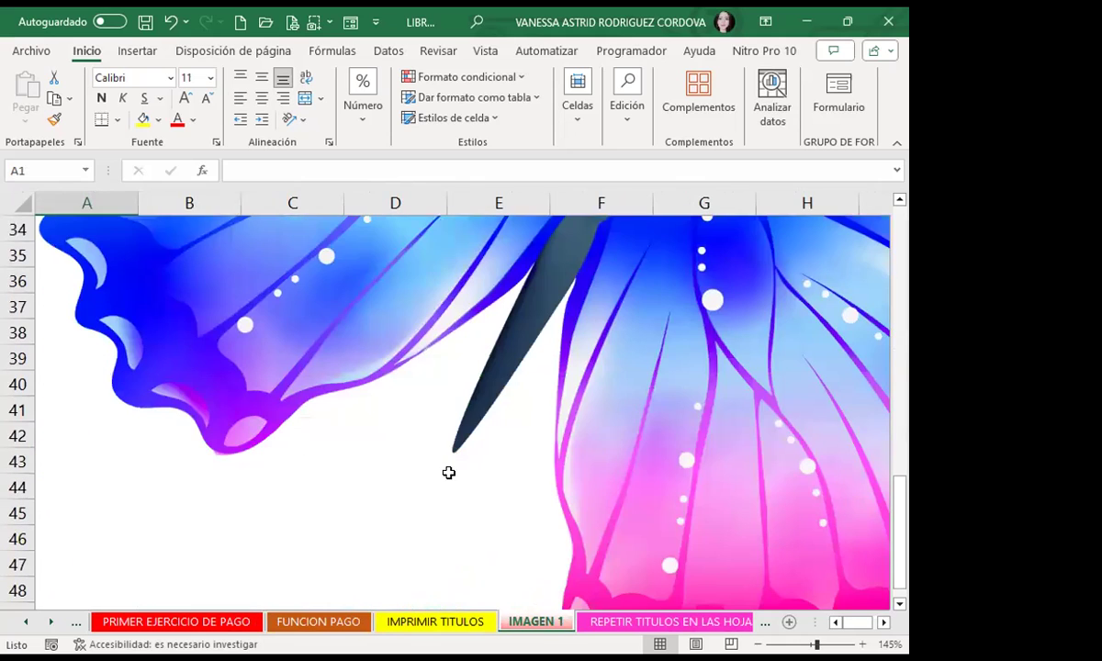
{"action": "scroll", "coordinate": [448, 473], "scroll_direction": "up", "scroll_amount": 5}
{"action": "scroll", "coordinate": [448, 473], "scroll_direction": "up", "scroll_amount": 6}
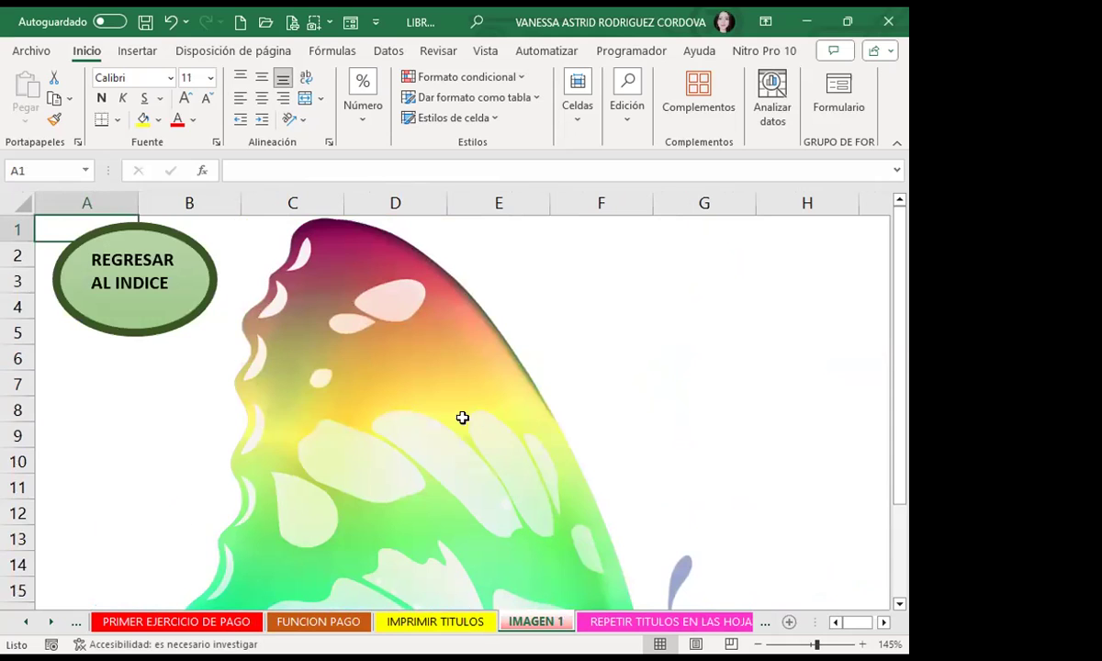
{"action": "left_click", "coordinate": [117, 274]}
Scroll down the INDICE list and open the SMARTART sheet
{"action": "scroll", "coordinate": [216, 492], "scroll_direction": "up", "scroll_amount": 4}
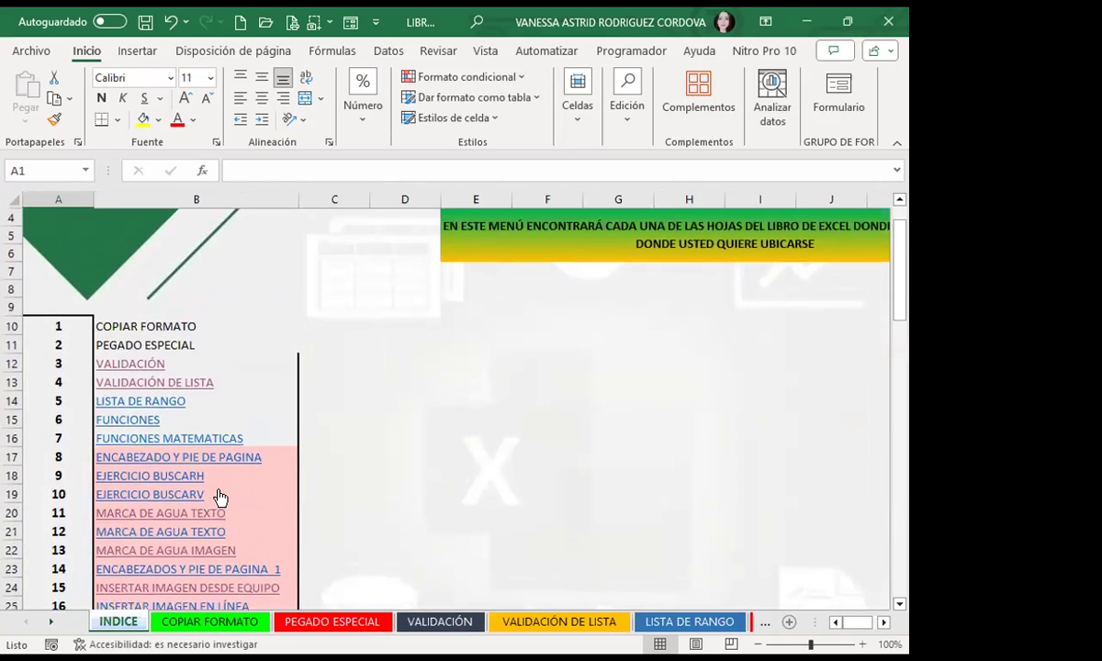
{"action": "scroll", "coordinate": [224, 495], "scroll_direction": "down", "scroll_amount": 1}
{"action": "scroll", "coordinate": [223, 487], "scroll_direction": "down", "scroll_amount": 4}
{"action": "scroll", "coordinate": [224, 476], "scroll_direction": "down", "scroll_amount": 6}
{"action": "scroll", "coordinate": [224, 473], "scroll_direction": "down", "scroll_amount": 2}
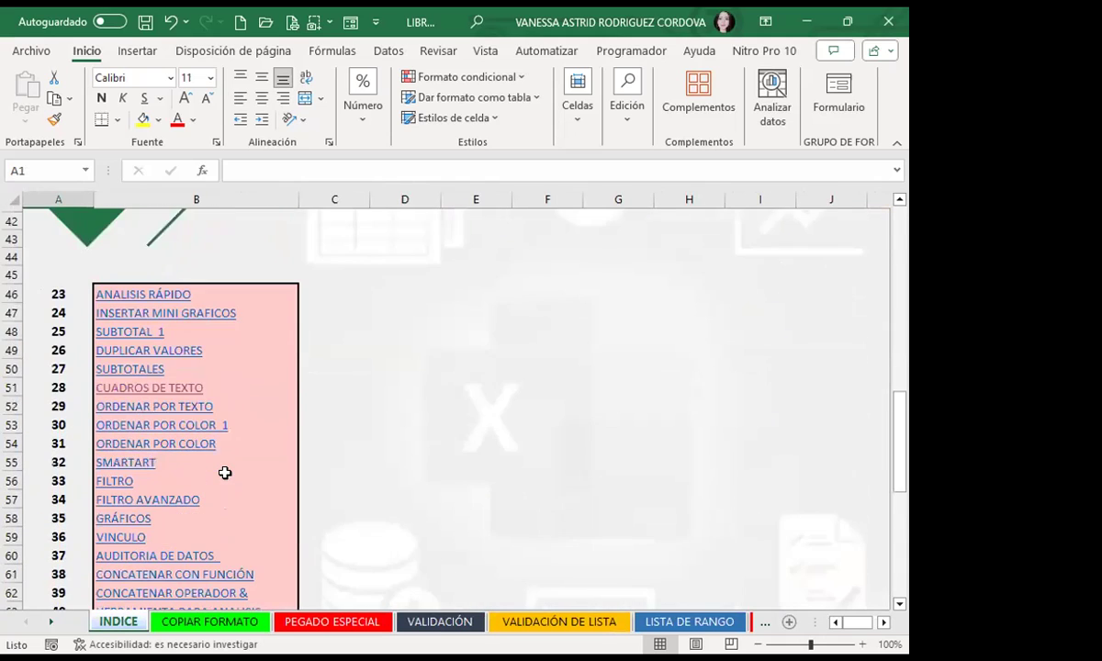
{"action": "scroll", "coordinate": [211, 472], "scroll_direction": "down", "scroll_amount": 1}
{"action": "scroll", "coordinate": [266, 473], "scroll_direction": "down", "scroll_amount": 1}
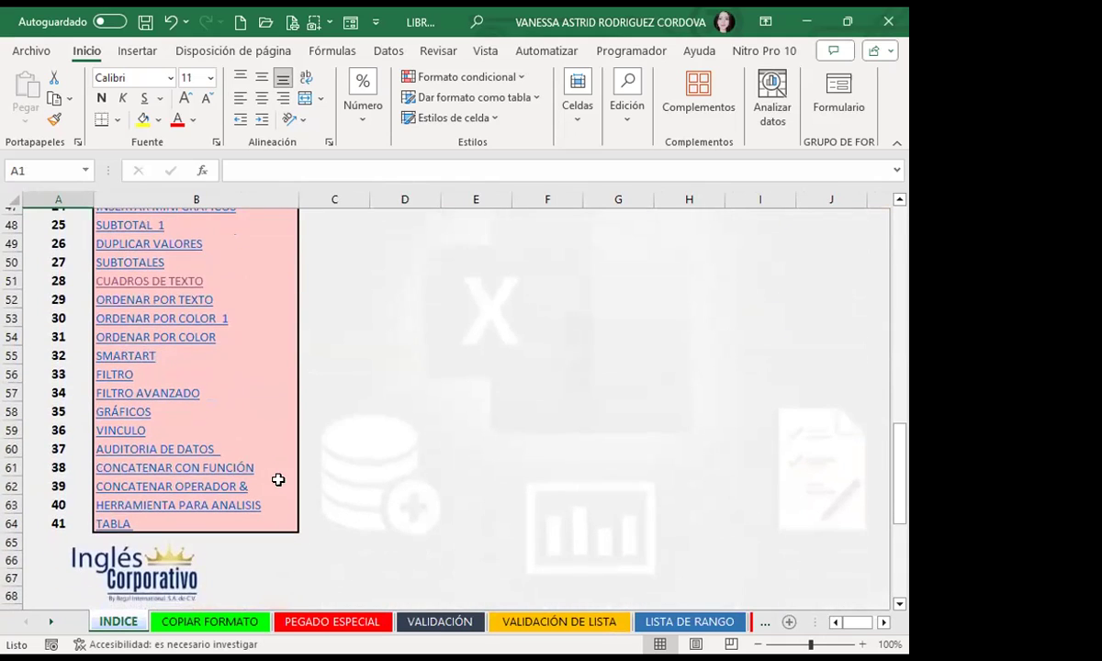
{"action": "scroll", "coordinate": [273, 483], "scroll_direction": "down", "scroll_amount": 2}
{"action": "scroll", "coordinate": [273, 483], "scroll_direction": "down", "scroll_amount": 3}
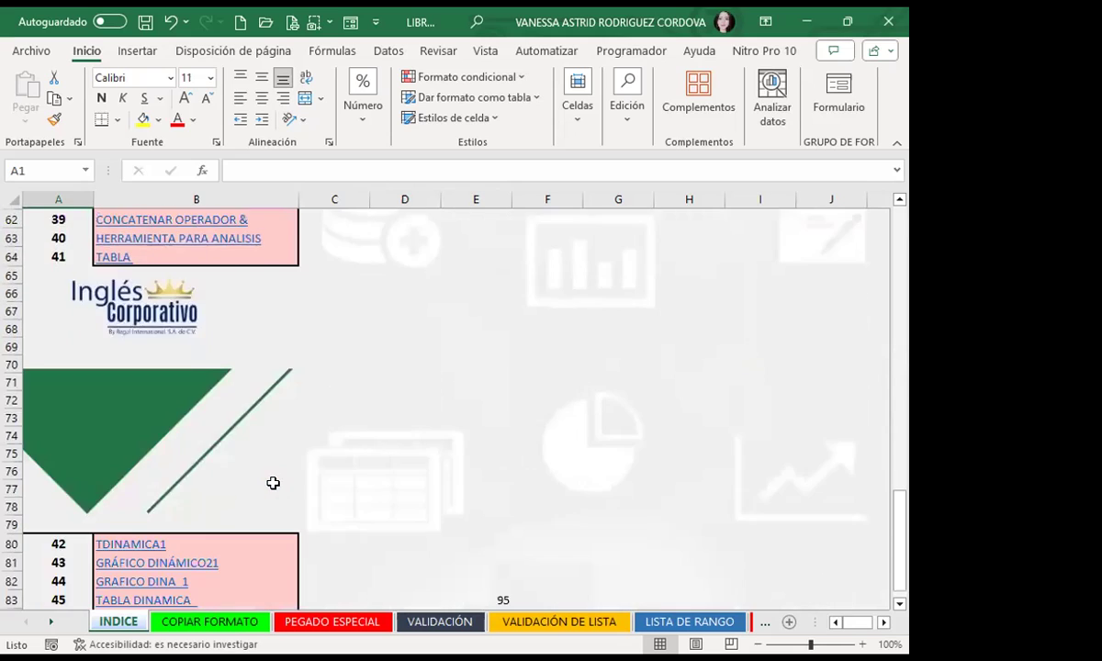
{"action": "scroll", "coordinate": [272, 483], "scroll_direction": "down", "scroll_amount": 3}
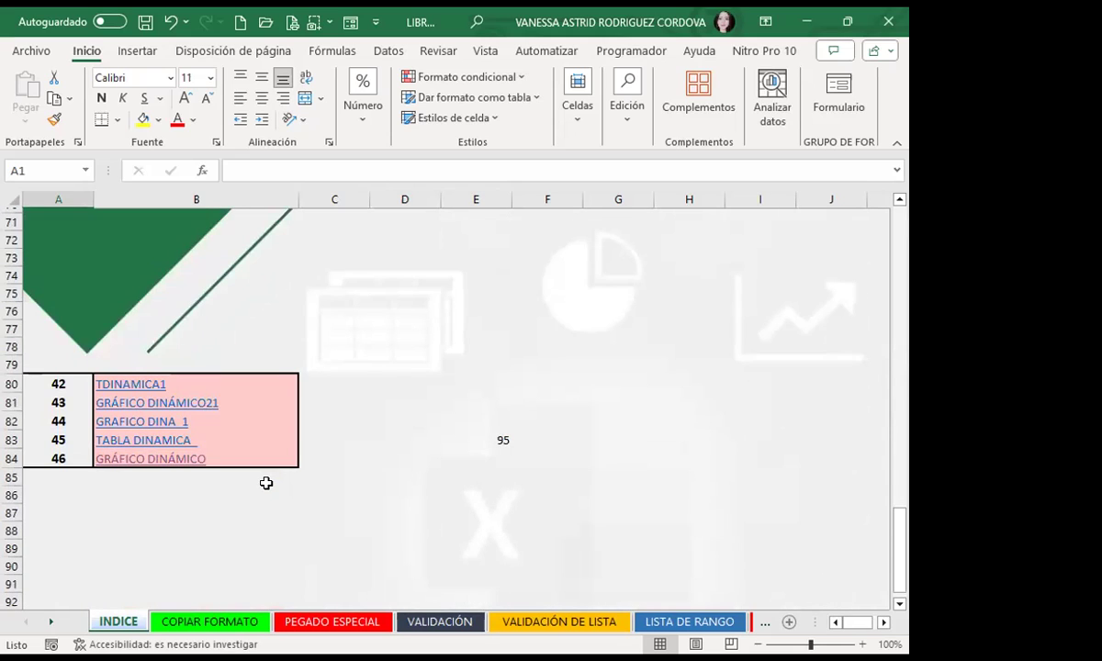
{"action": "scroll", "coordinate": [351, 474], "scroll_direction": "up", "scroll_amount": 1}
{"action": "scroll", "coordinate": [375, 506], "scroll_direction": "up", "scroll_amount": 4}
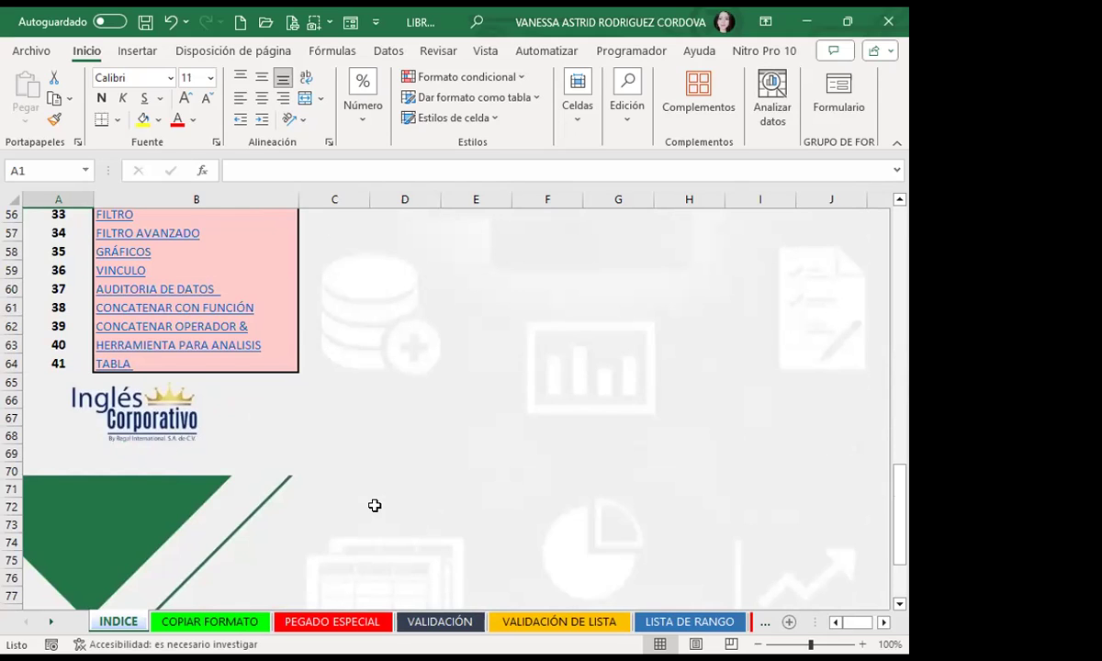
{"action": "scroll", "coordinate": [358, 505], "scroll_direction": "up", "scroll_amount": 3}
{"action": "scroll", "coordinate": [275, 478], "scroll_direction": "up", "scroll_amount": 2}
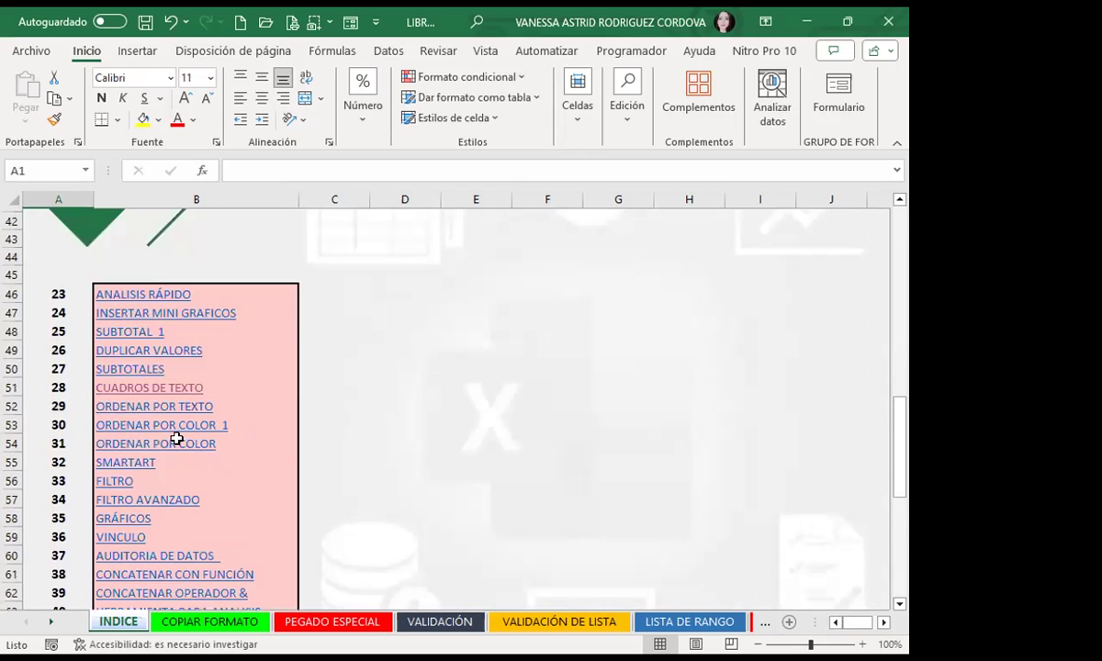
{"action": "left_click", "coordinate": [126, 462]}
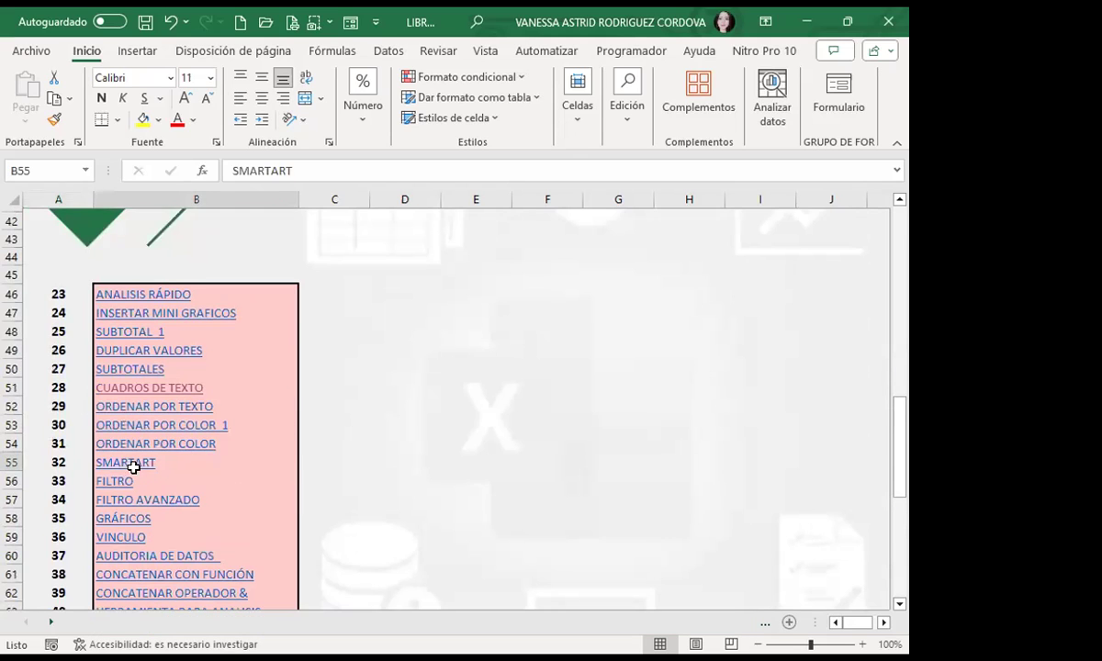
Scroll through the lista, proceso, ciclo, jerarquía, matriz and pirámide SmartArt examples, back to the top
{"action": "scroll", "coordinate": [497, 456], "scroll_direction": "down", "scroll_amount": 2}
{"action": "scroll", "coordinate": [551, 441], "scroll_direction": "down", "scroll_amount": 6}
{"action": "scroll", "coordinate": [478, 450], "scroll_direction": "up", "scroll_amount": 1}
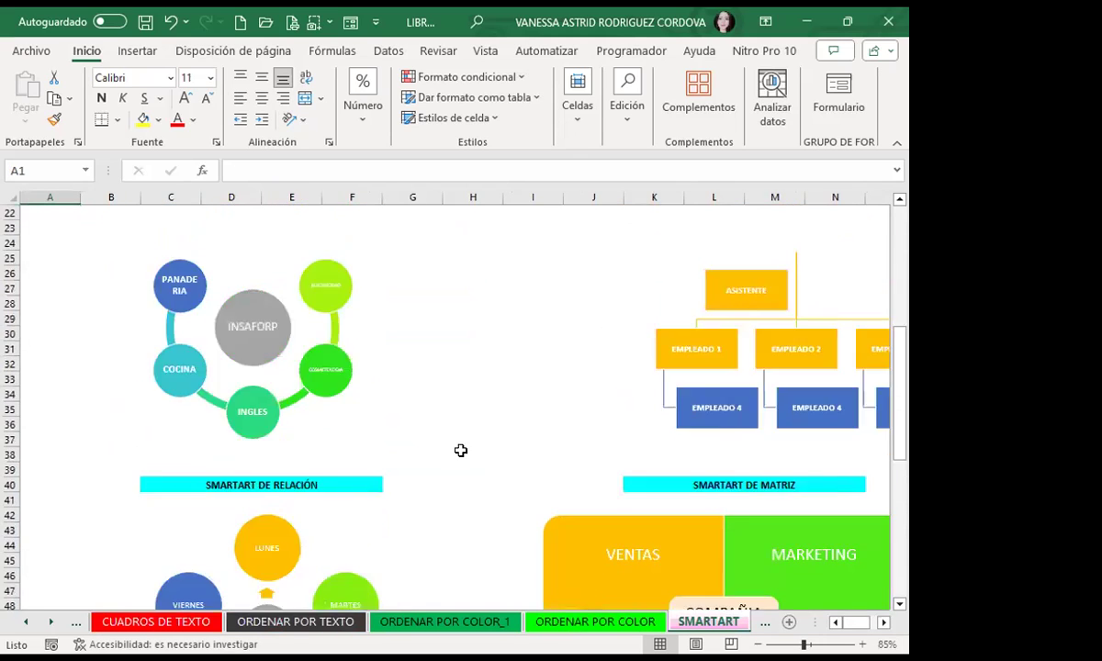
{"action": "scroll", "coordinate": [474, 457], "scroll_direction": "up", "scroll_amount": 7}
{"action": "scroll", "coordinate": [474, 438], "scroll_direction": "down", "scroll_amount": 7}
{"action": "scroll", "coordinate": [475, 437], "scroll_direction": "down", "scroll_amount": 4}
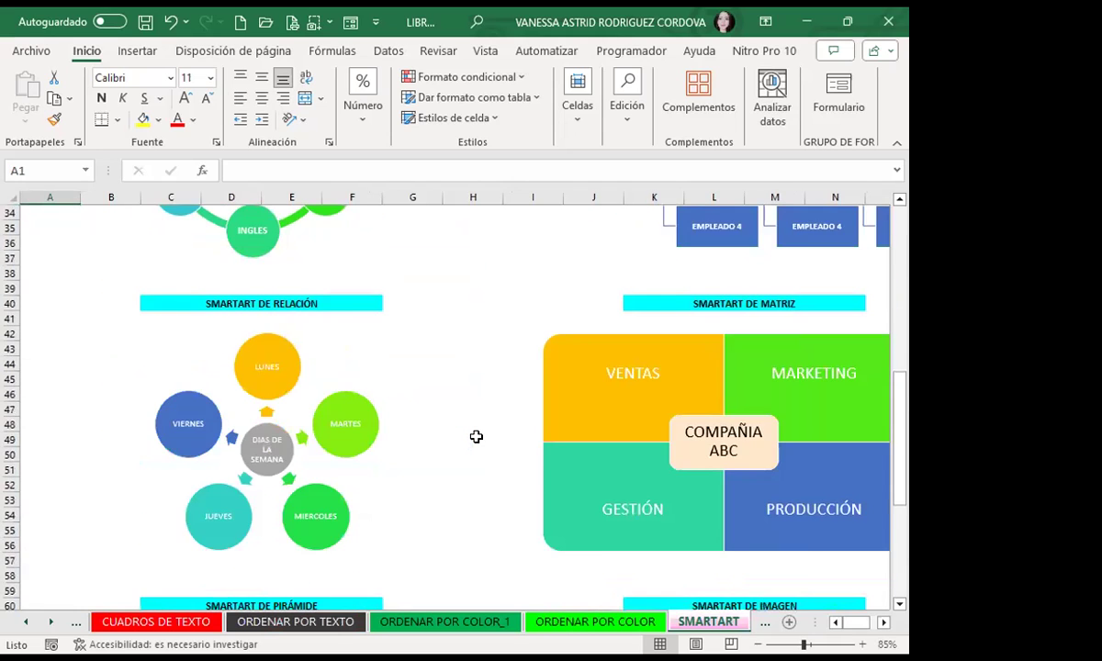
{"action": "scroll", "coordinate": [476, 436], "scroll_direction": "down", "scroll_amount": 7}
{"action": "scroll", "coordinate": [476, 437], "scroll_direction": "down", "scroll_amount": 2}
{"action": "scroll", "coordinate": [476, 439], "scroll_direction": "down", "scroll_amount": 4}
{"action": "scroll", "coordinate": [479, 439], "scroll_direction": "up", "scroll_amount": 4}
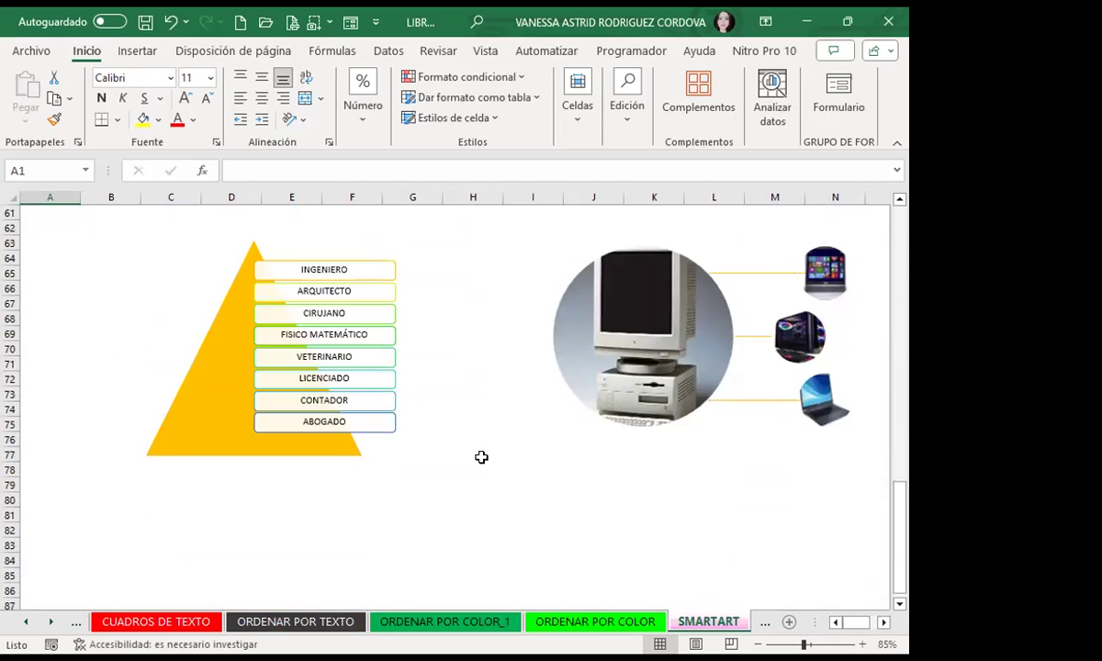
{"action": "scroll", "coordinate": [484, 458], "scroll_direction": "up", "scroll_amount": 5}
{"action": "scroll", "coordinate": [489, 483], "scroll_direction": "up", "scroll_amount": 5}
{"action": "scroll", "coordinate": [489, 482], "scroll_direction": "up", "scroll_amount": 5}
{"action": "scroll", "coordinate": [478, 459], "scroll_direction": "up", "scroll_amount": 5}
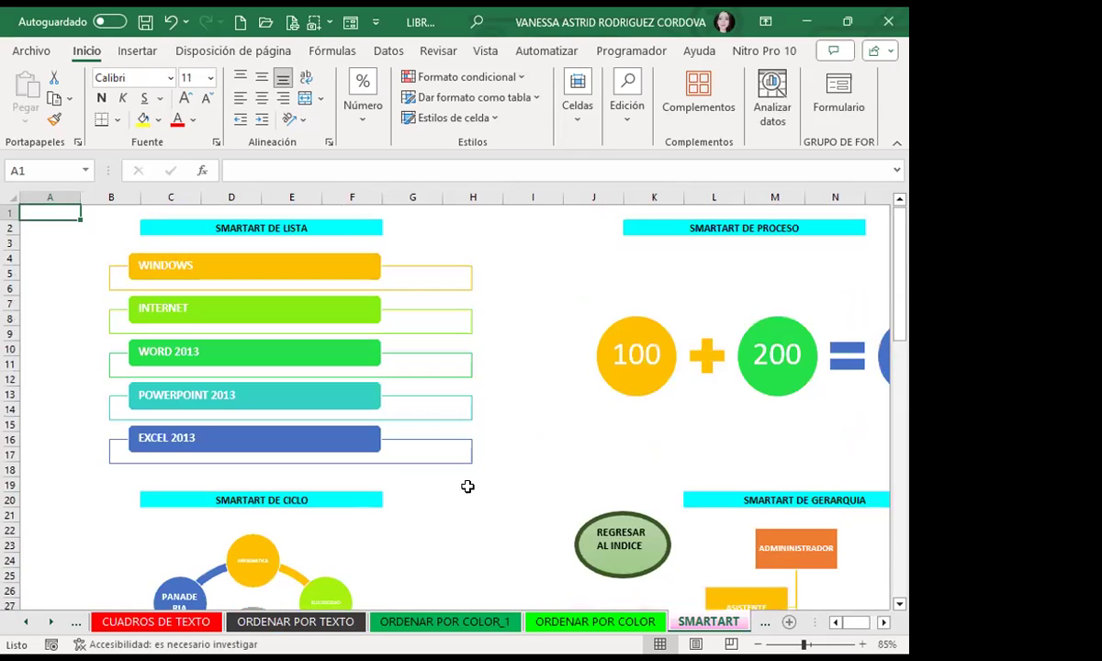
{"action": "scroll", "coordinate": [498, 467], "scroll_direction": "down", "scroll_amount": 5}
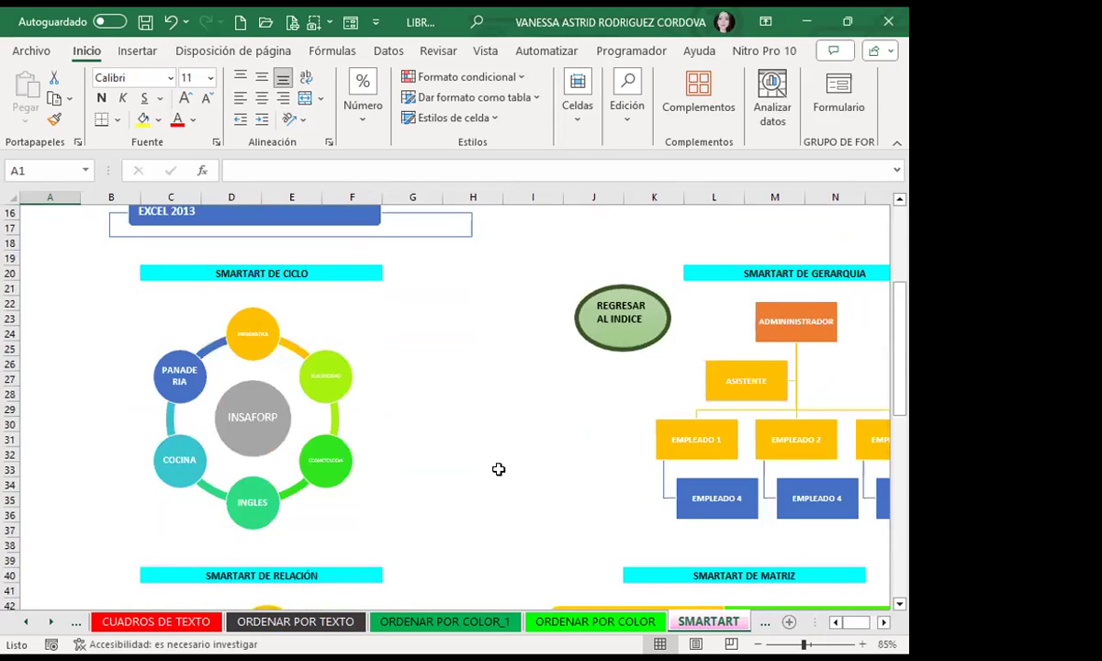
{"action": "scroll", "coordinate": [497, 466], "scroll_direction": "down", "scroll_amount": 5}
{"action": "scroll", "coordinate": [497, 461], "scroll_direction": "down", "scroll_amount": 5}
{"action": "scroll", "coordinate": [483, 455], "scroll_direction": "up", "scroll_amount": 9}
{"action": "scroll", "coordinate": [552, 455], "scroll_direction": "up", "scroll_amount": 6}
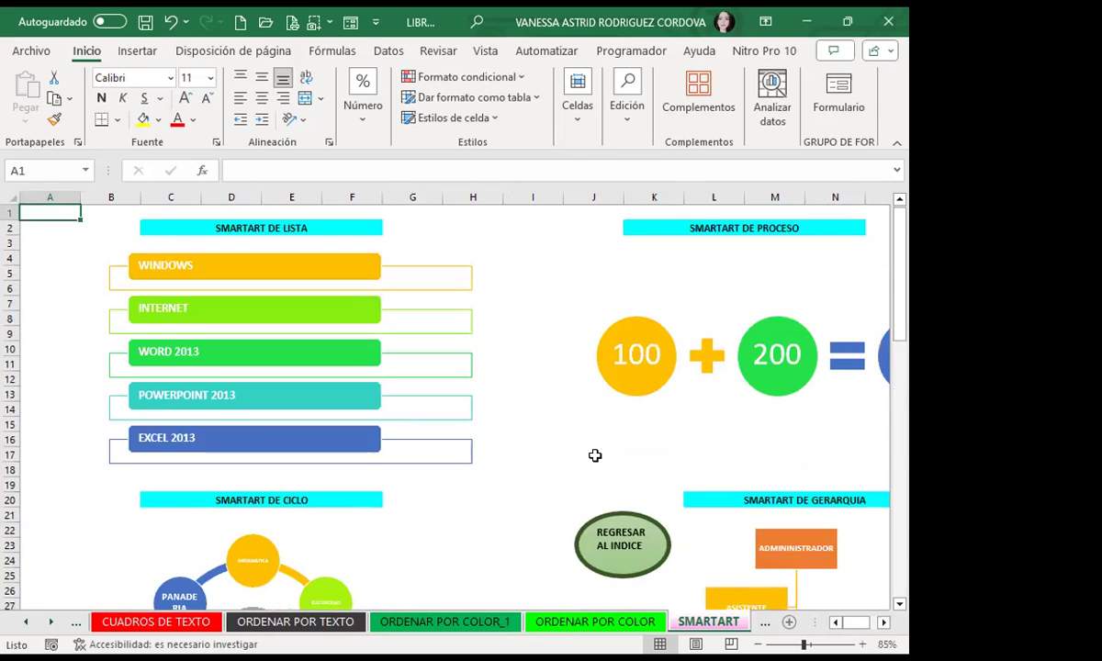
{"action": "left_click", "coordinate": [607, 544]}
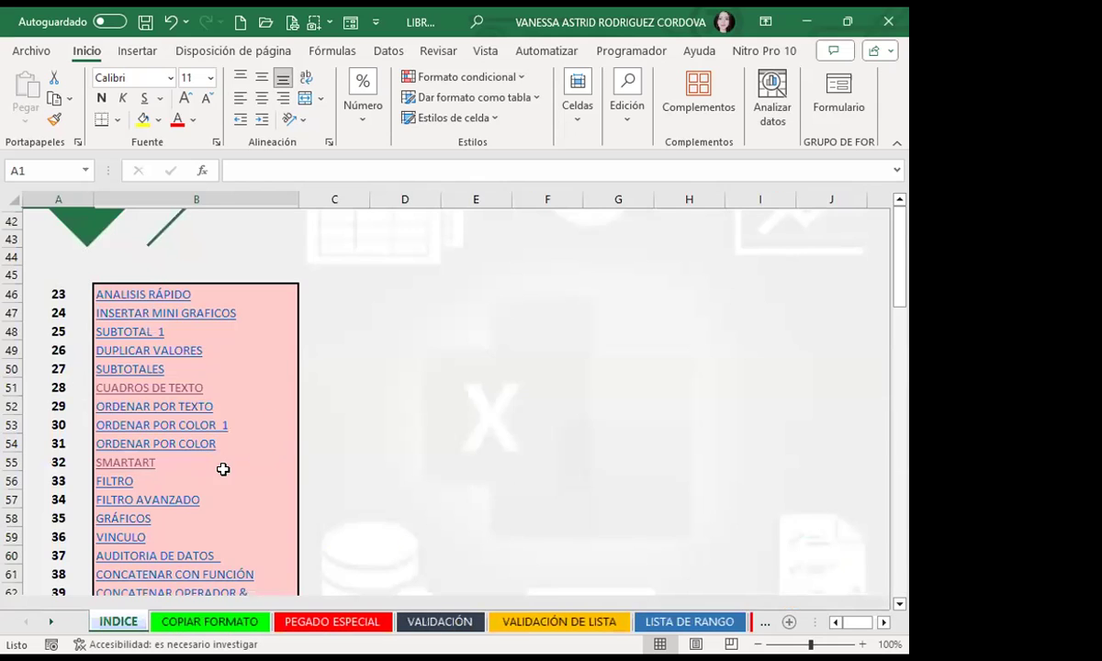
{"action": "scroll", "coordinate": [221, 467], "scroll_direction": "up", "scroll_amount": 12}
{"action": "scroll", "coordinate": [222, 468], "scroll_direction": "down", "scroll_amount": 3}
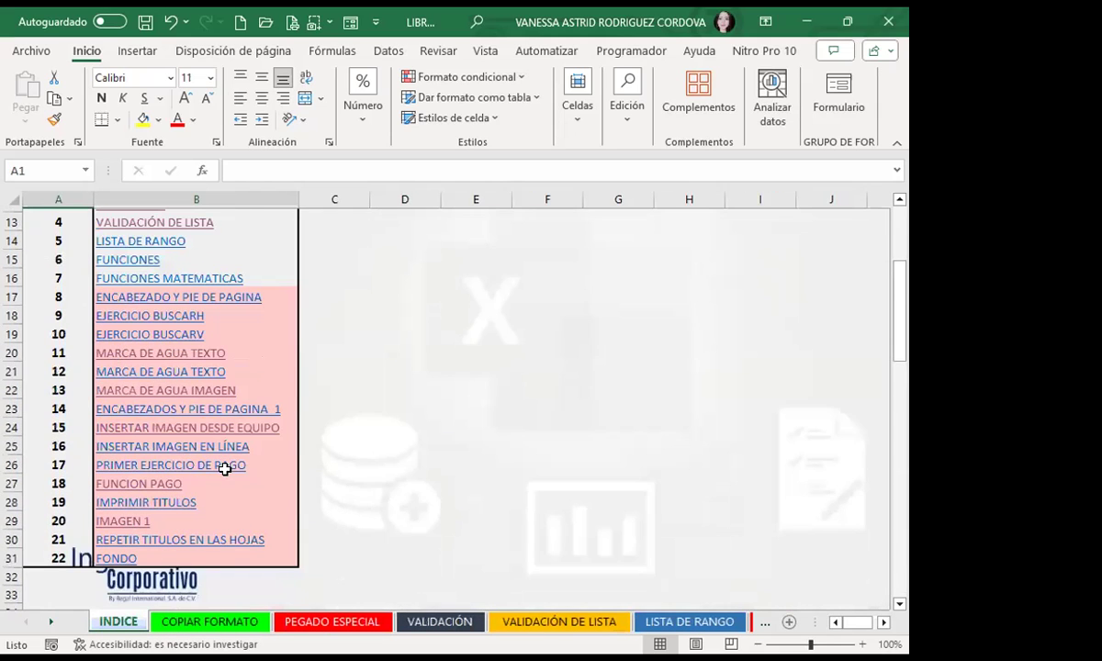
{"action": "left_click", "coordinate": [184, 444]}
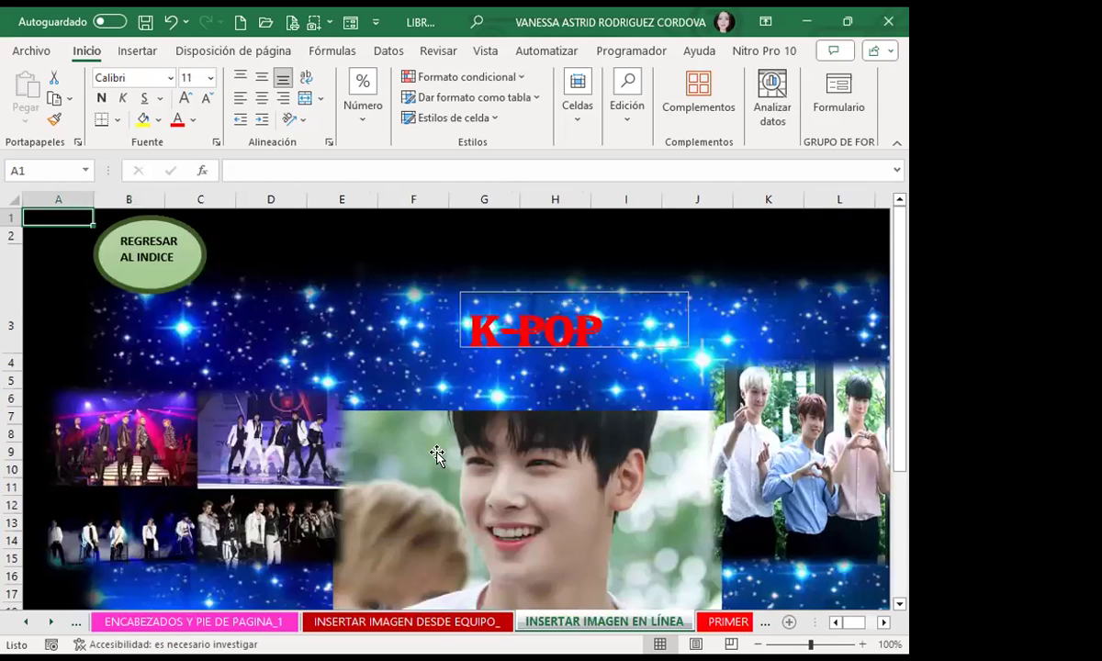
{"action": "scroll", "coordinate": [438, 452], "scroll_direction": "down", "scroll_amount": 6}
{"action": "scroll", "coordinate": [438, 452], "scroll_direction": "down", "scroll_amount": 3}
{"action": "scroll", "coordinate": [450, 452], "scroll_direction": "up", "scroll_amount": 2}
{"action": "scroll", "coordinate": [450, 455], "scroll_direction": "up", "scroll_amount": 8}
{"action": "left_click_drag", "start_coordinate": [353, 280], "coordinate": [376, 280]}
{"action": "left_click", "coordinate": [329, 234]}
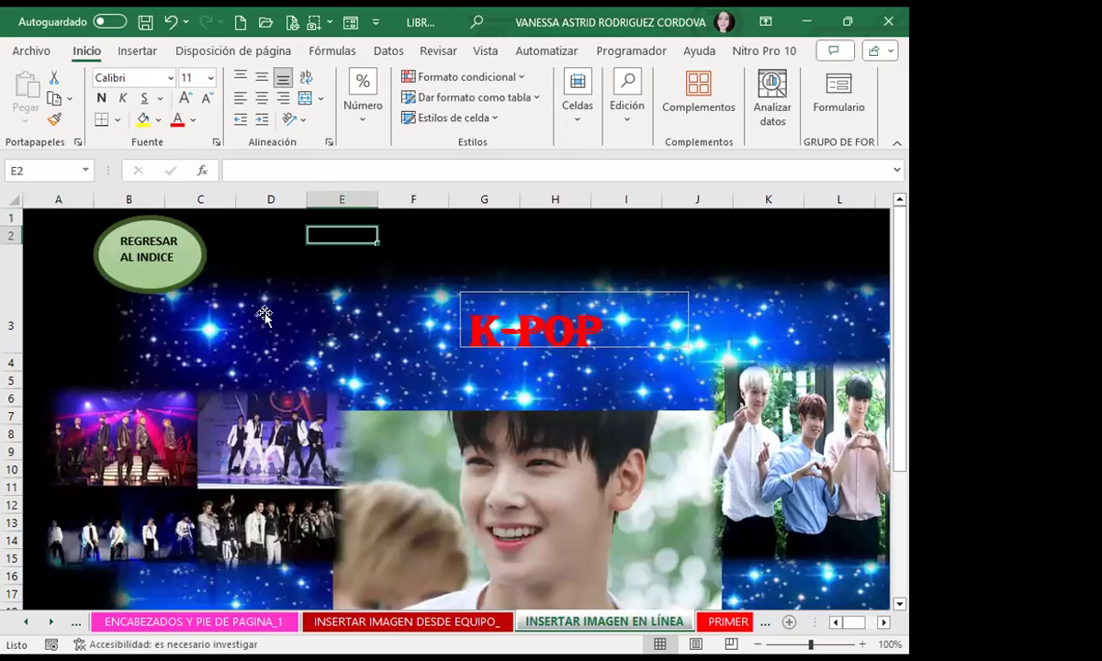
{"action": "left_click", "coordinate": [147, 241]}
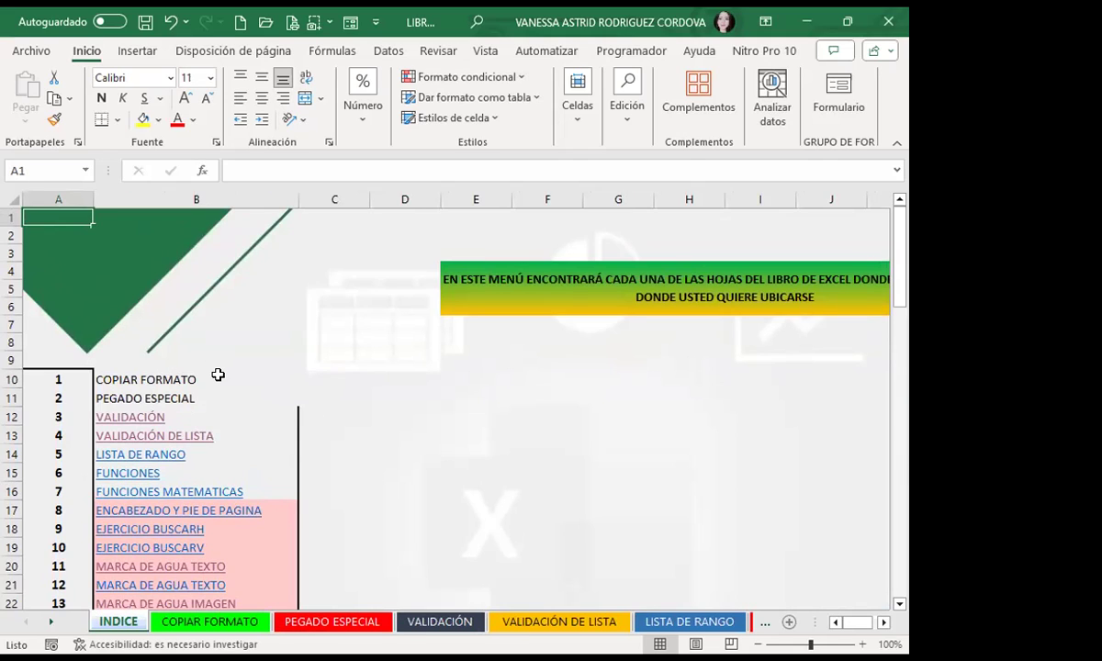
Link B10's COPIAR FORMATO entry to cell A1 of the 'COPIAR FORMATO' sheet and test it
{"action": "left_click", "coordinate": [204, 382]}
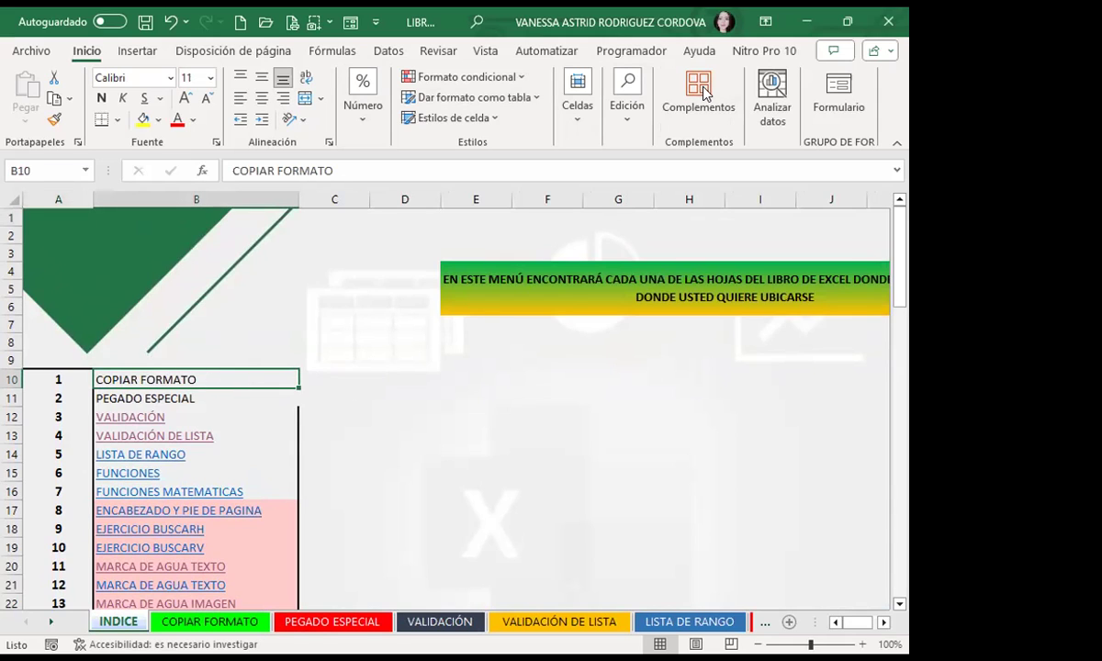
{"action": "scroll", "coordinate": [479, 134], "scroll_direction": "down", "scroll_amount": 1}
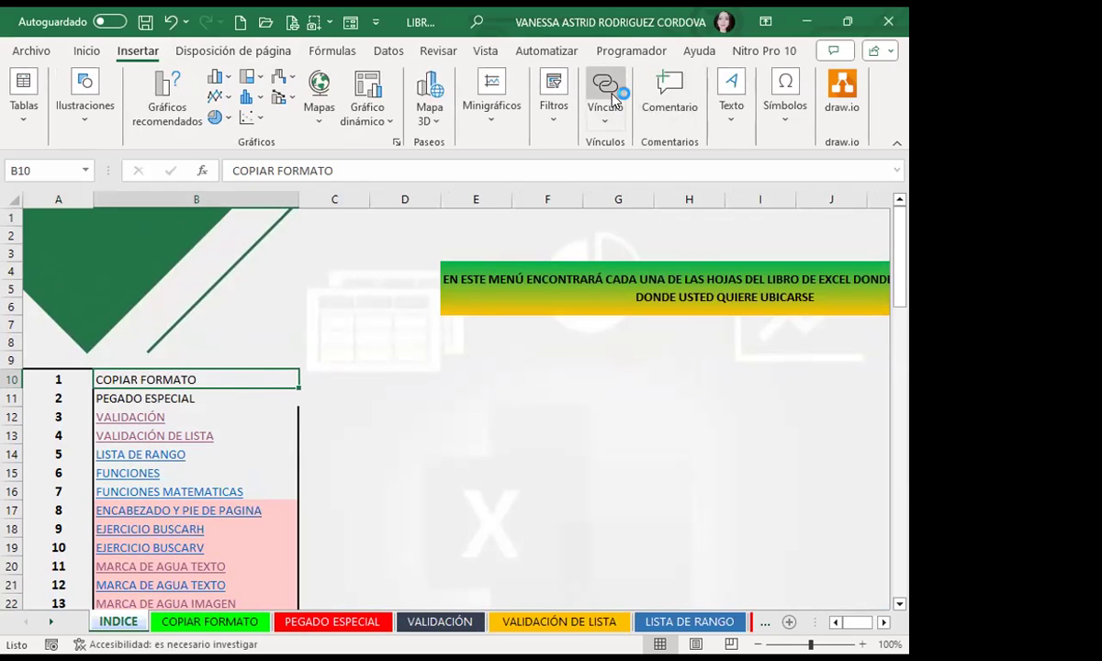
{"action": "left_click", "coordinate": [258, 289]}
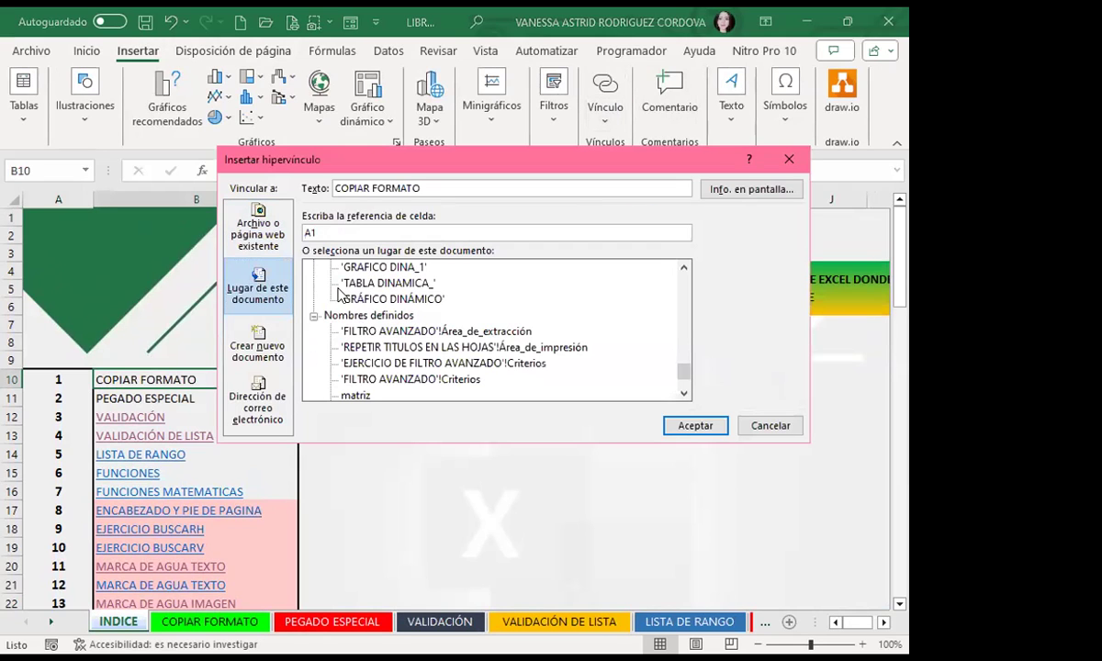
{"action": "left_click_drag", "start_coordinate": [684, 371], "coordinate": [684, 266]}
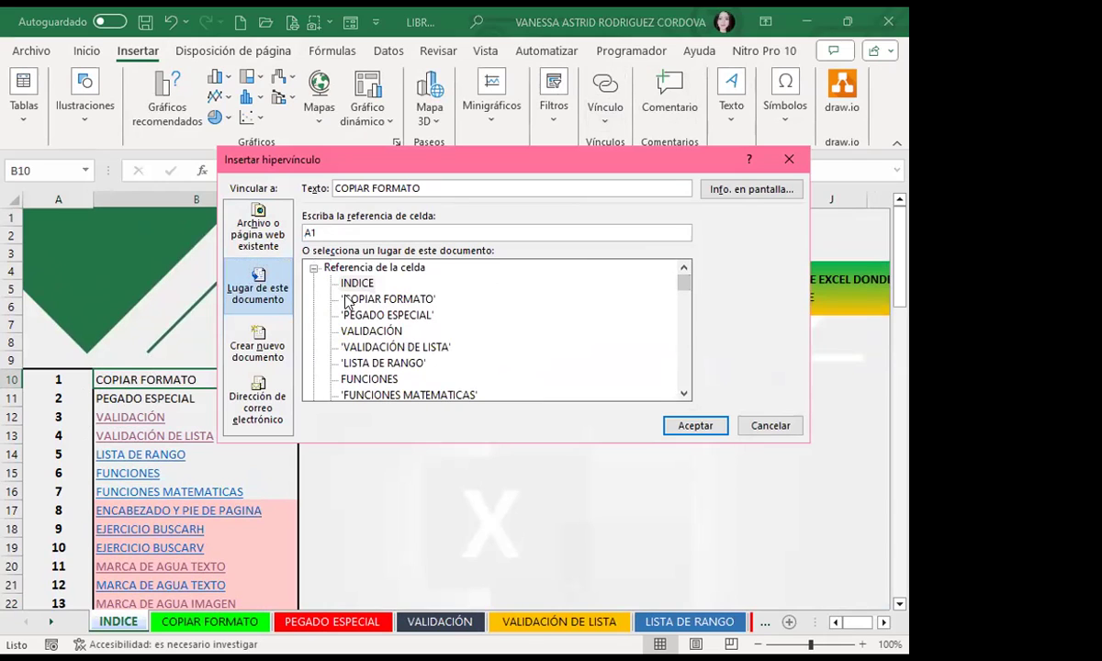
{"action": "left_click", "coordinate": [384, 301]}
{"action": "left_click", "coordinate": [694, 427]}
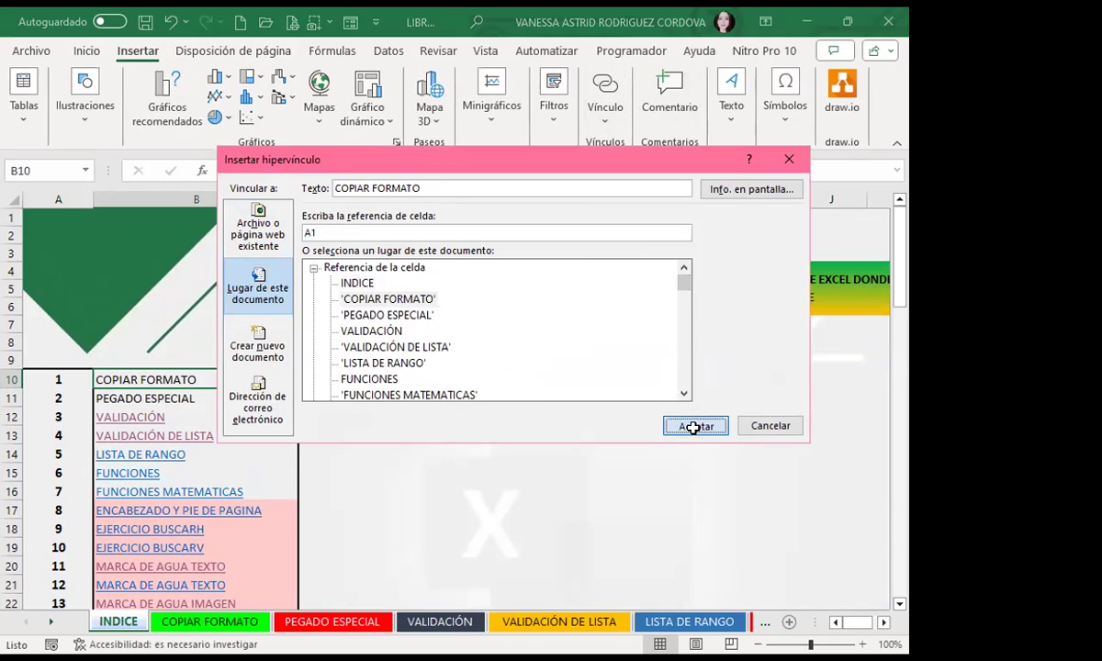
{"action": "left_click", "coordinate": [180, 381]}
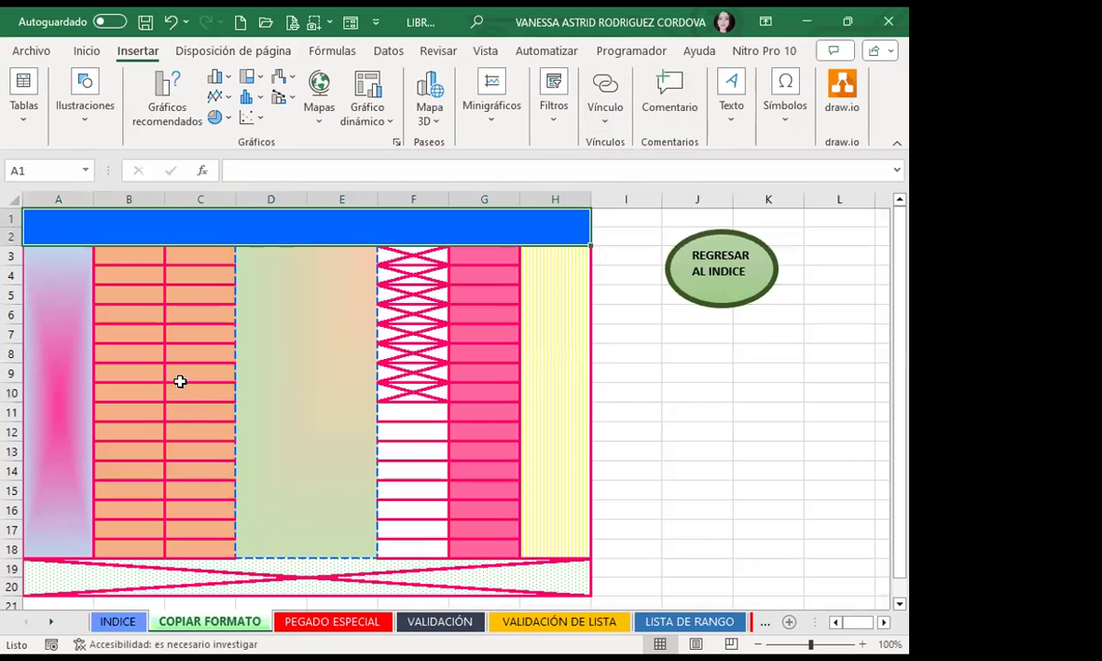
Link the PEGADO ESPECIAL entry in INDICE cell B11 to the PEGADO ESPECIAL sheet
{"action": "left_click", "coordinate": [731, 265]}
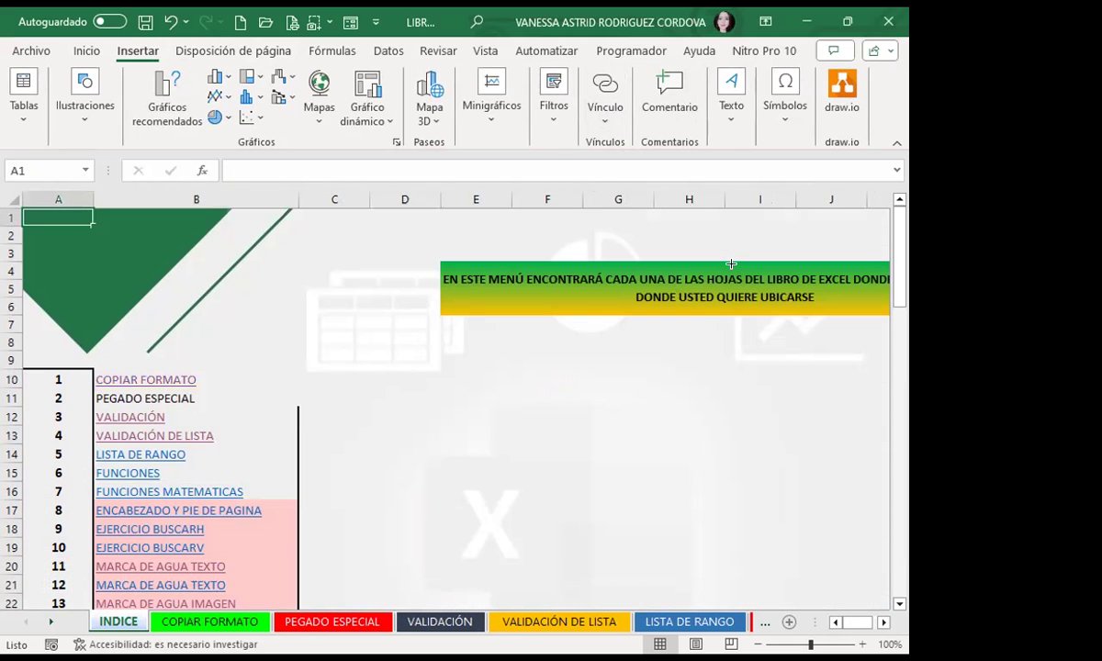
{"action": "left_click", "coordinate": [187, 398]}
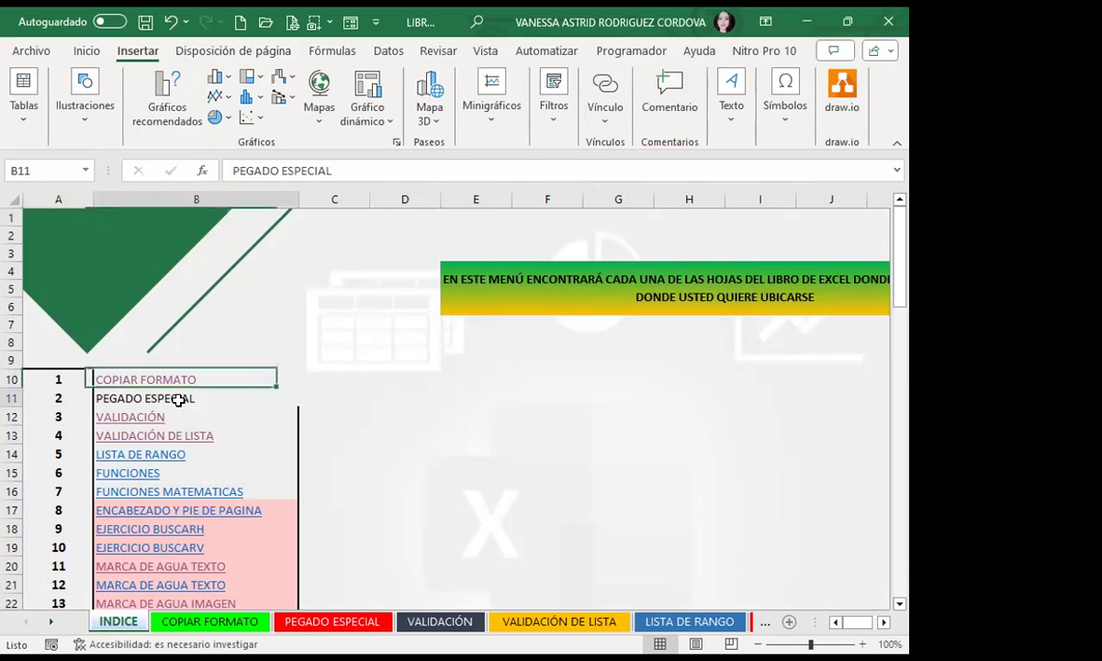
{"action": "left_click", "coordinate": [604, 101]}
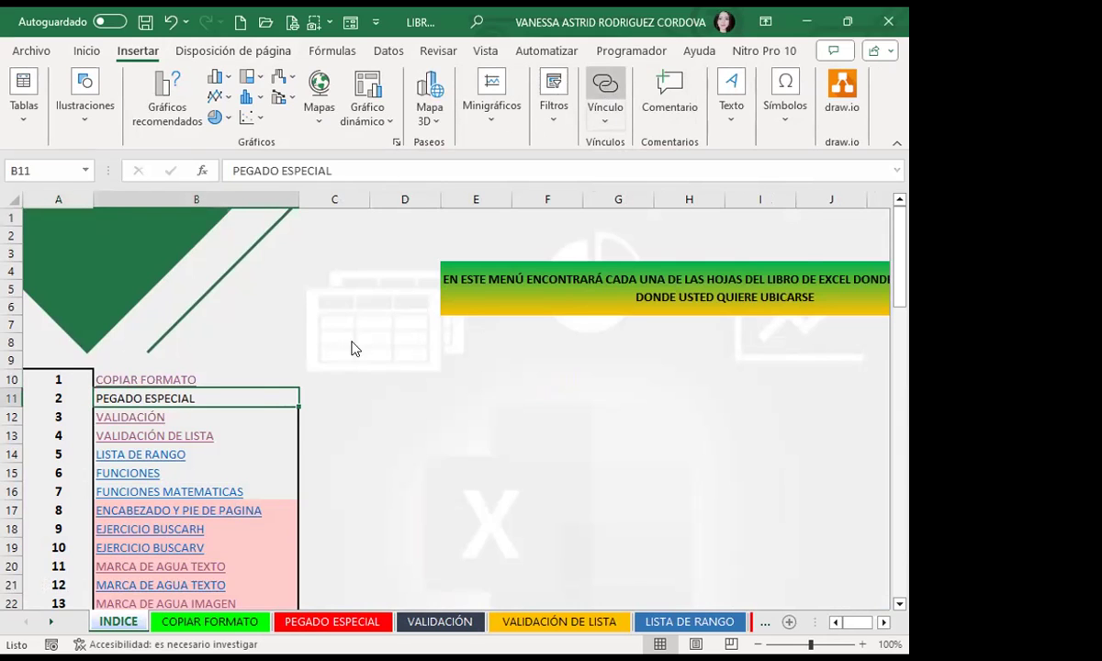
{"action": "left_click_drag", "start_coordinate": [684, 370], "coordinate": [698, 266]}
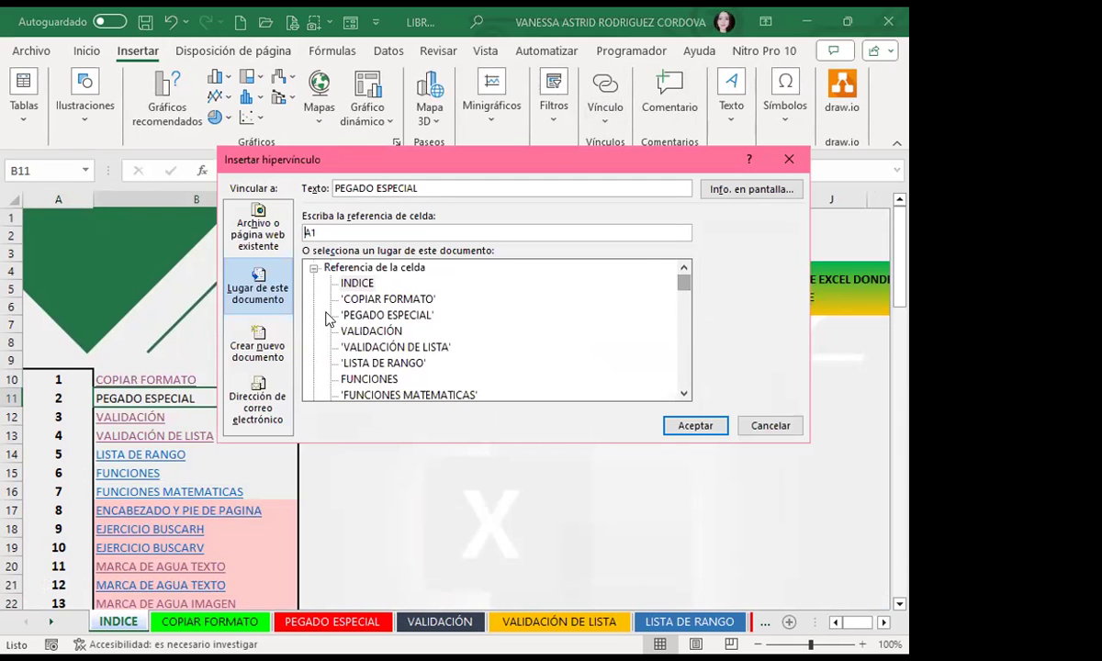
{"action": "left_click", "coordinate": [364, 317]}
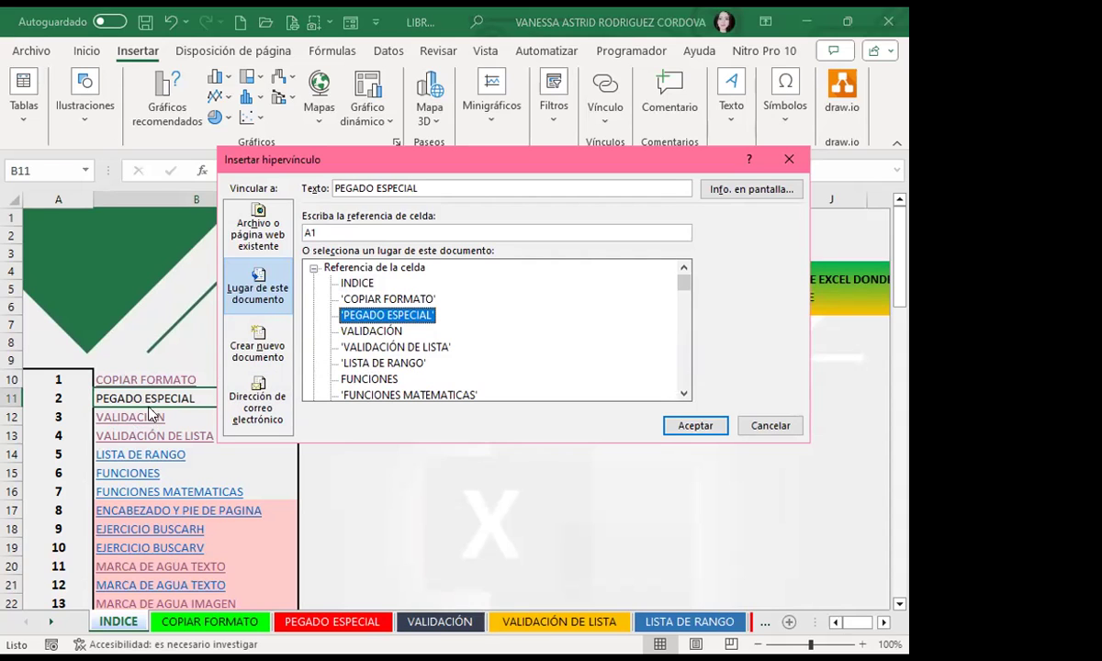
{"action": "left_click", "coordinate": [696, 428]}
{"action": "left_click", "coordinate": [446, 398]}
Follow the new link, move through PEGADO ESPECIAL's cells and paste, then go back to INDICE
{"action": "left_click", "coordinate": [132, 405]}
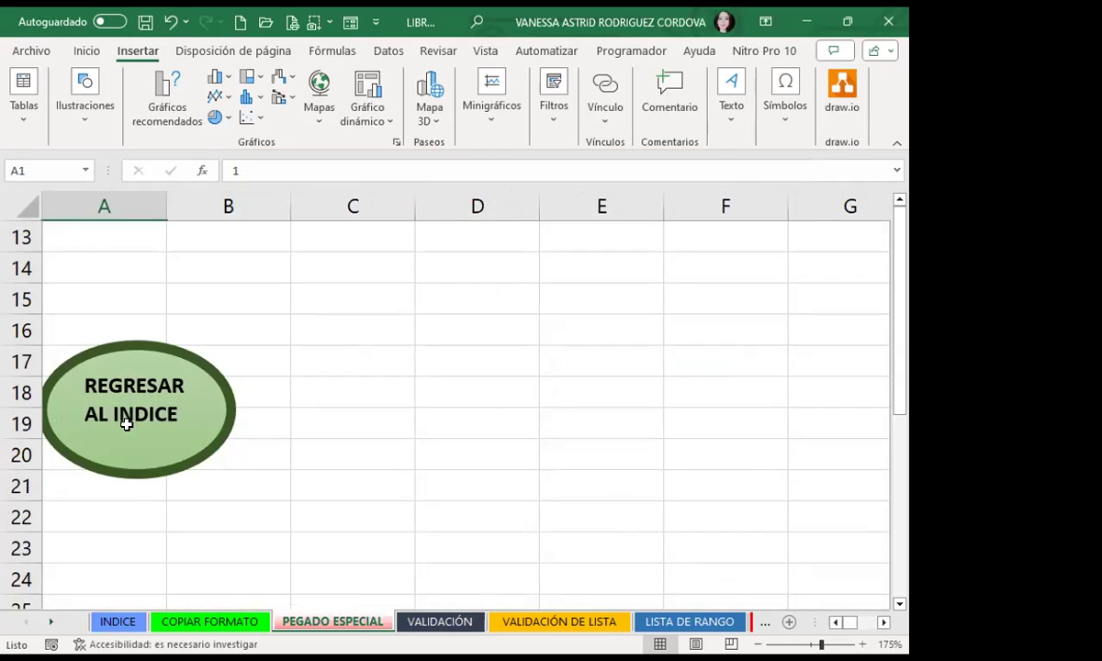
{"action": "key", "text": "Tab"}
{"action": "key", "text": "Tab"}
{"action": "key", "text": "Return"}
{"action": "key", "text": "Tab"}
{"action": "key", "text": "Left"}
{"action": "key", "text": "Up"}
{"action": "key", "text": "Up"}
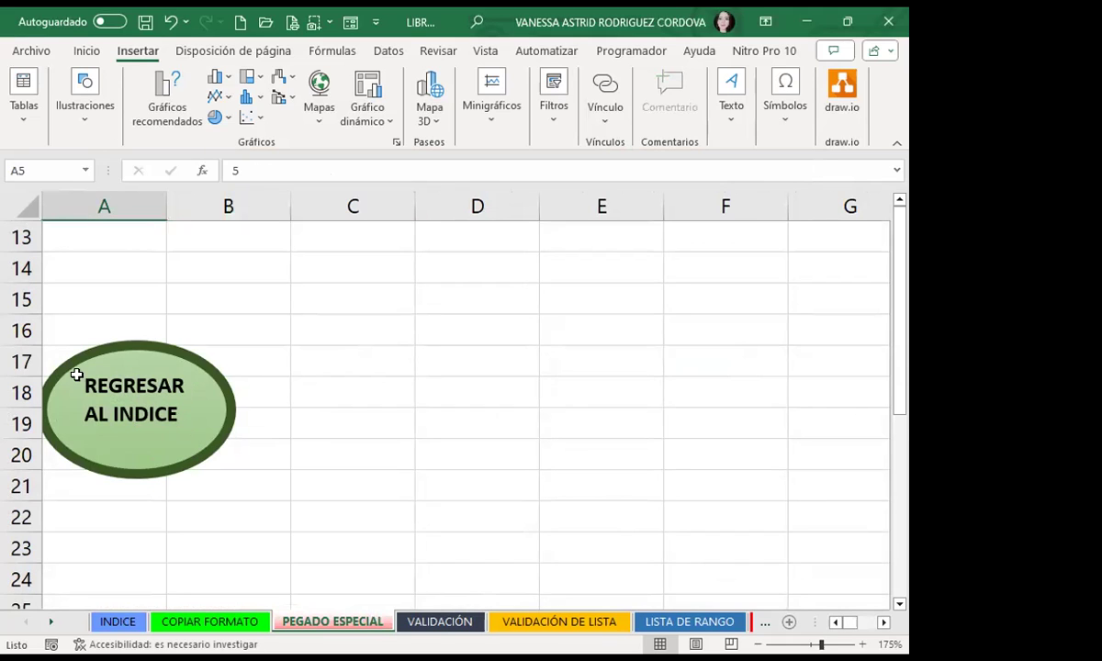
{"action": "key", "text": "Tab"}
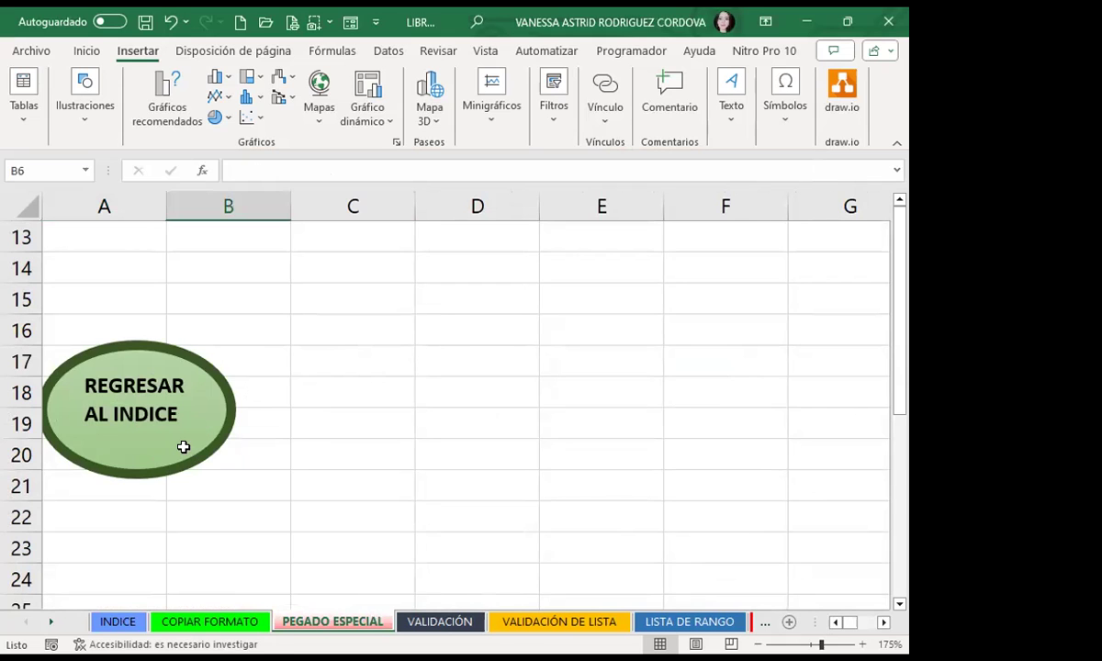
{"action": "key", "text": "Return"}
{"action": "key", "text": "Up"}
{"action": "key", "text": "Up"}
{"action": "key", "text": "Up"}
{"action": "key", "text": "ctrl+v"}
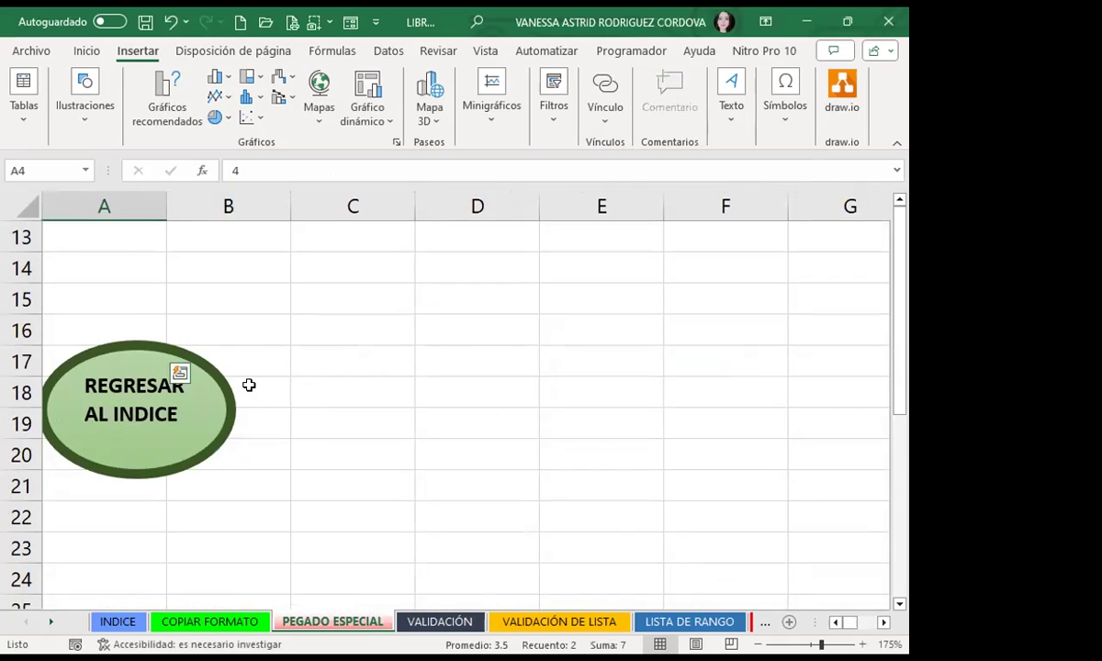
{"action": "scroll", "coordinate": [249, 384], "scroll_direction": "down", "scroll_amount": 4}
{"action": "scroll", "coordinate": [211, 428], "scroll_direction": "down", "scroll_amount": 4}
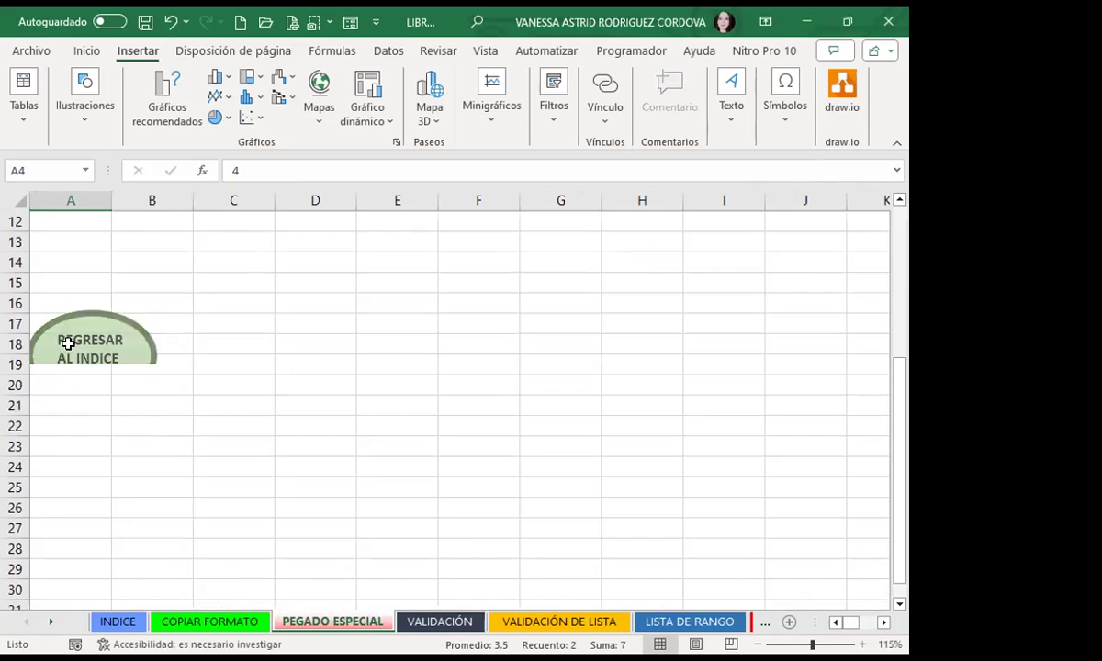
{"action": "left_click", "coordinate": [66, 342]}
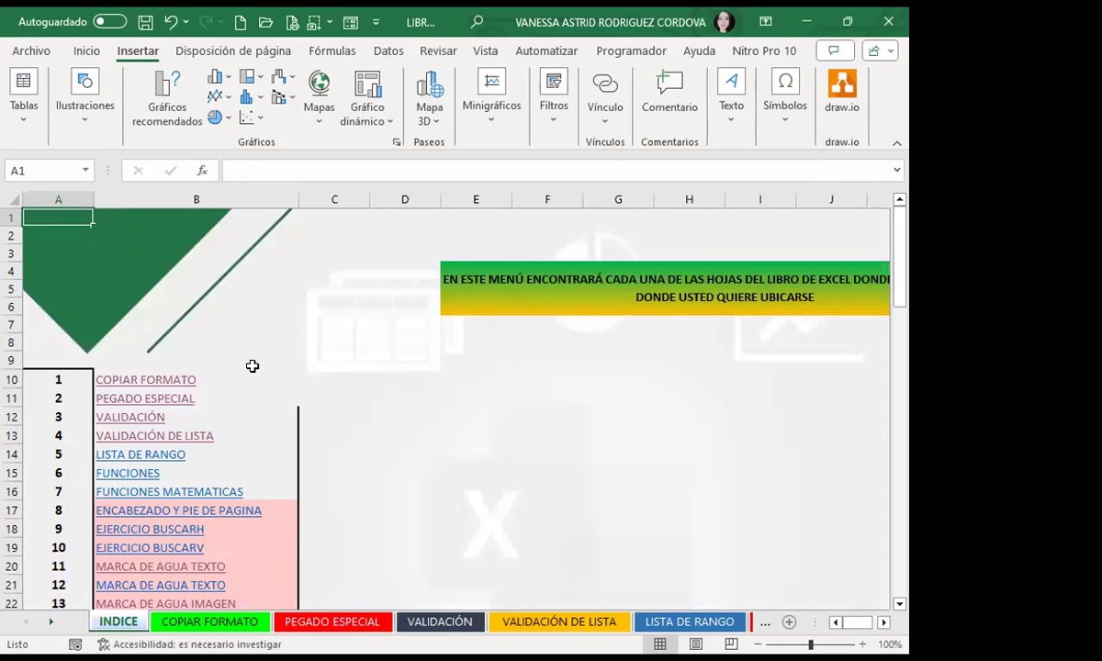
Open LISTA DE RANGO from the index and review its REGRESAR AL INDICE oval's link unchanged
{"action": "left_click", "coordinate": [149, 454]}
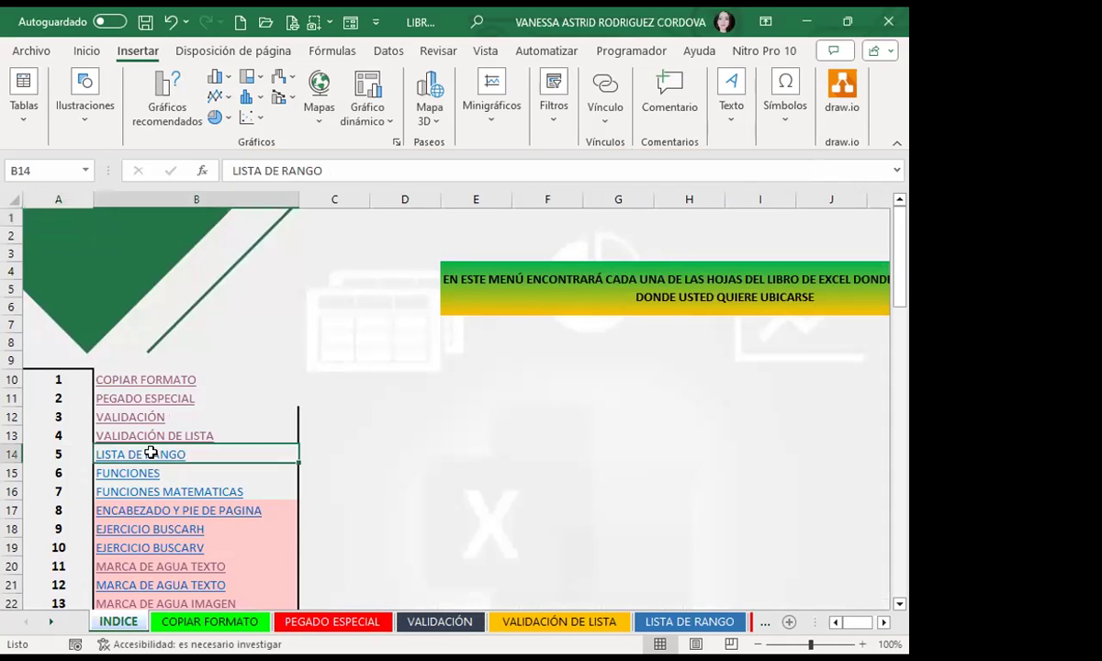
{"action": "left_click", "coordinate": [607, 255], "text": "ctrl"}
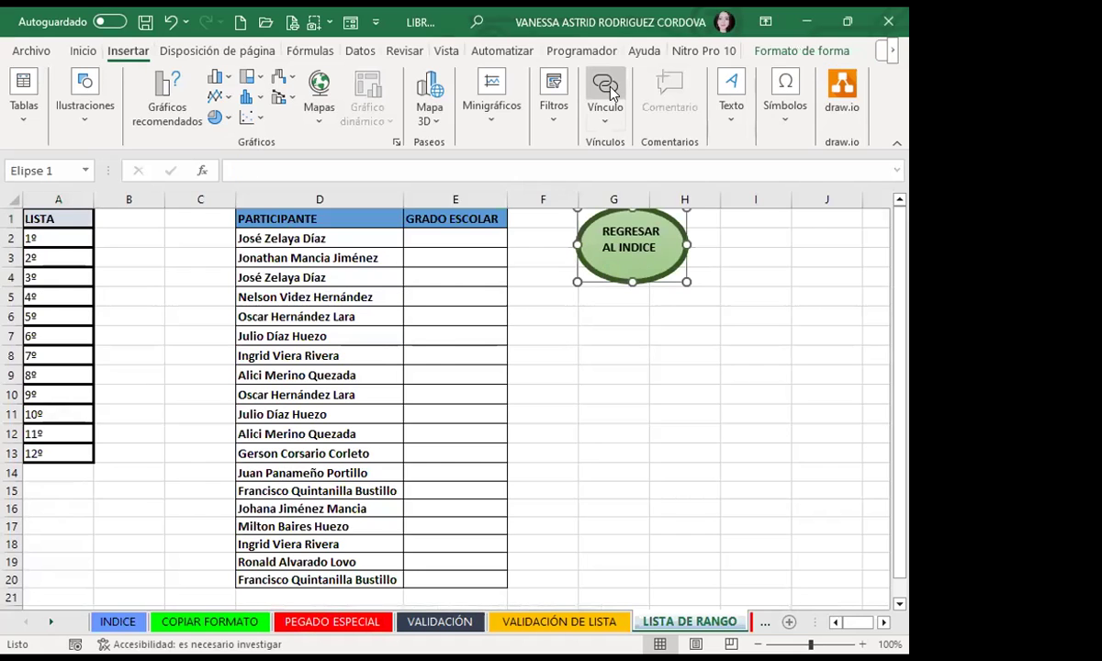
{"action": "left_click_drag", "start_coordinate": [686, 365], "coordinate": [684, 276]}
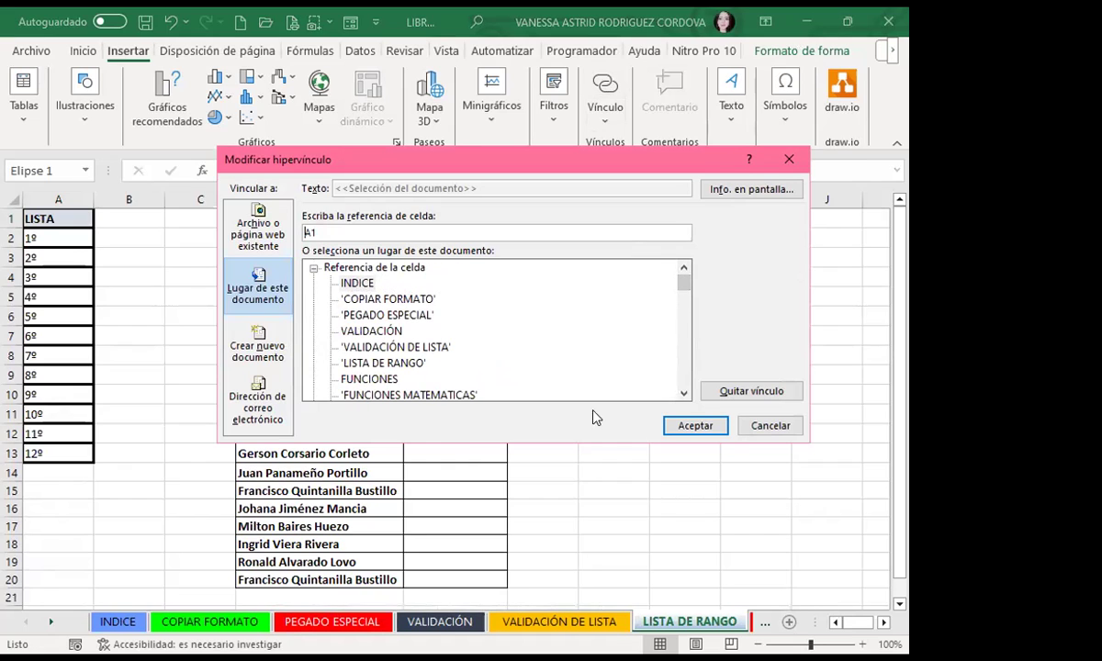
{"action": "left_click", "coordinate": [695, 425]}
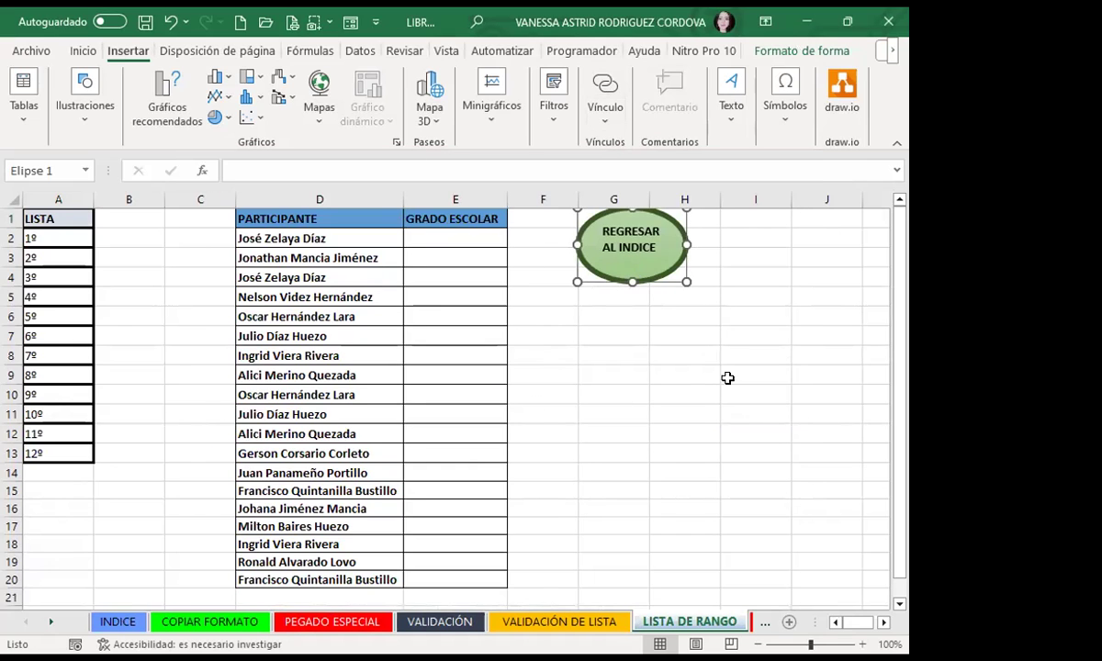
{"action": "left_click", "coordinate": [614, 395]}
{"action": "left_click", "coordinate": [624, 234]}
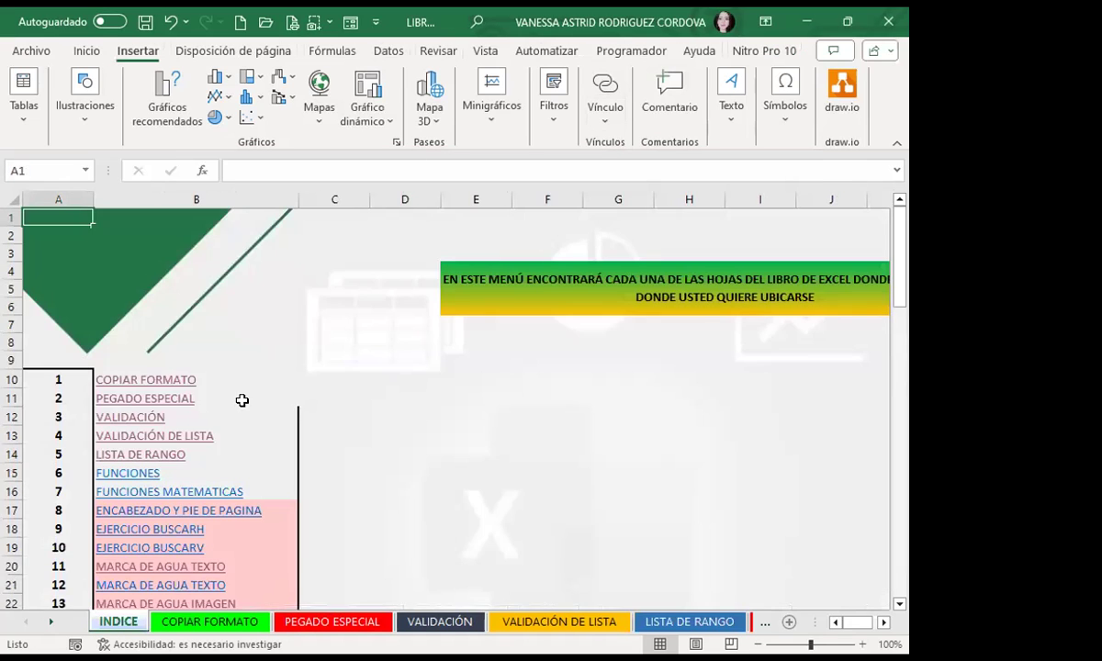
{"action": "scroll", "coordinate": [386, 415], "scroll_direction": "down", "scroll_amount": 4}
{"action": "scroll", "coordinate": [400, 420], "scroll_direction": "down", "scroll_amount": 5}
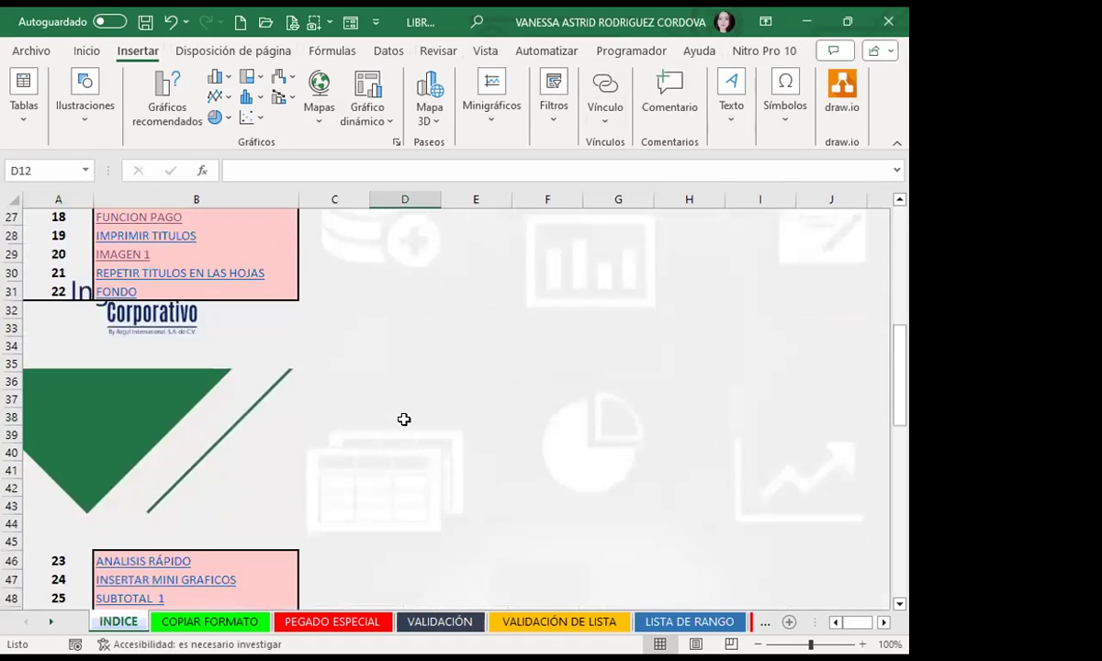
{"action": "scroll", "coordinate": [404, 420], "scroll_direction": "down", "scroll_amount": 6}
{"action": "scroll", "coordinate": [405, 420], "scroll_direction": "down", "scroll_amount": 4}
{"action": "scroll", "coordinate": [404, 420], "scroll_direction": "down", "scroll_amount": 4}
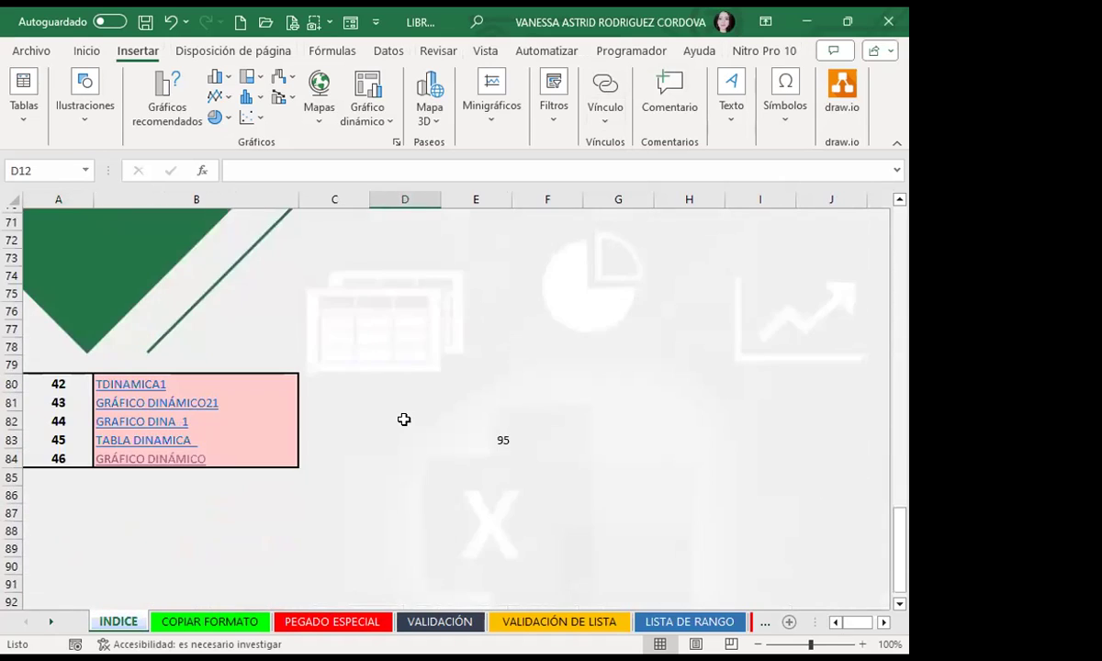
{"action": "scroll", "coordinate": [405, 420], "scroll_direction": "down", "scroll_amount": 3}
{"action": "scroll", "coordinate": [404, 419], "scroll_direction": "up", "scroll_amount": 2}
{"action": "scroll", "coordinate": [403, 421], "scroll_direction": "up", "scroll_amount": 8}
{"action": "scroll", "coordinate": [403, 421], "scroll_direction": "up", "scroll_amount": 9}
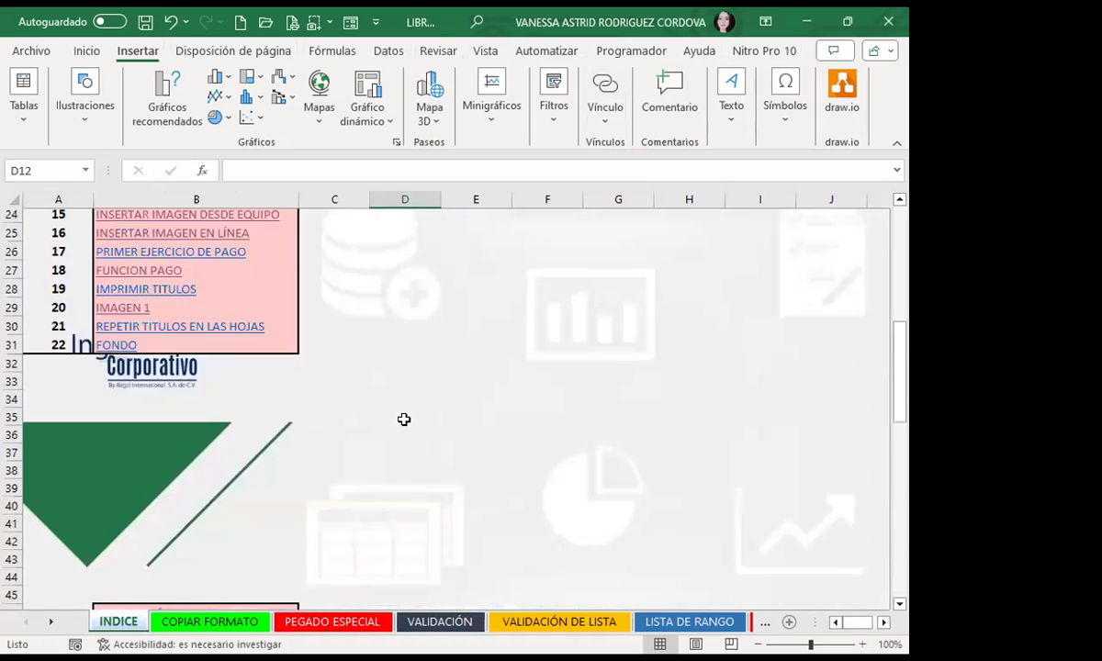
{"action": "scroll", "coordinate": [404, 421], "scroll_direction": "up", "scroll_amount": 5}
{"action": "scroll", "coordinate": [393, 425], "scroll_direction": "up", "scroll_amount": 3}
{"action": "left_click", "coordinate": [324, 339]}
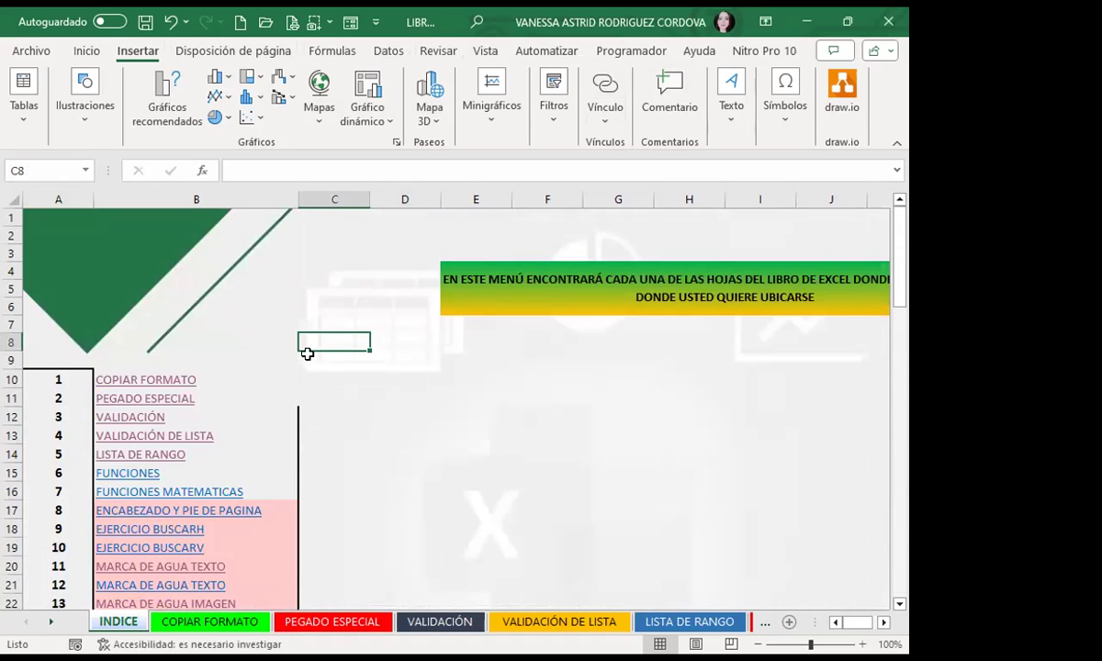
{"action": "scroll", "coordinate": [240, 298], "scroll_direction": "down", "scroll_amount": 1}
{"action": "scroll", "coordinate": [312, 432], "scroll_direction": "down", "scroll_amount": 3}
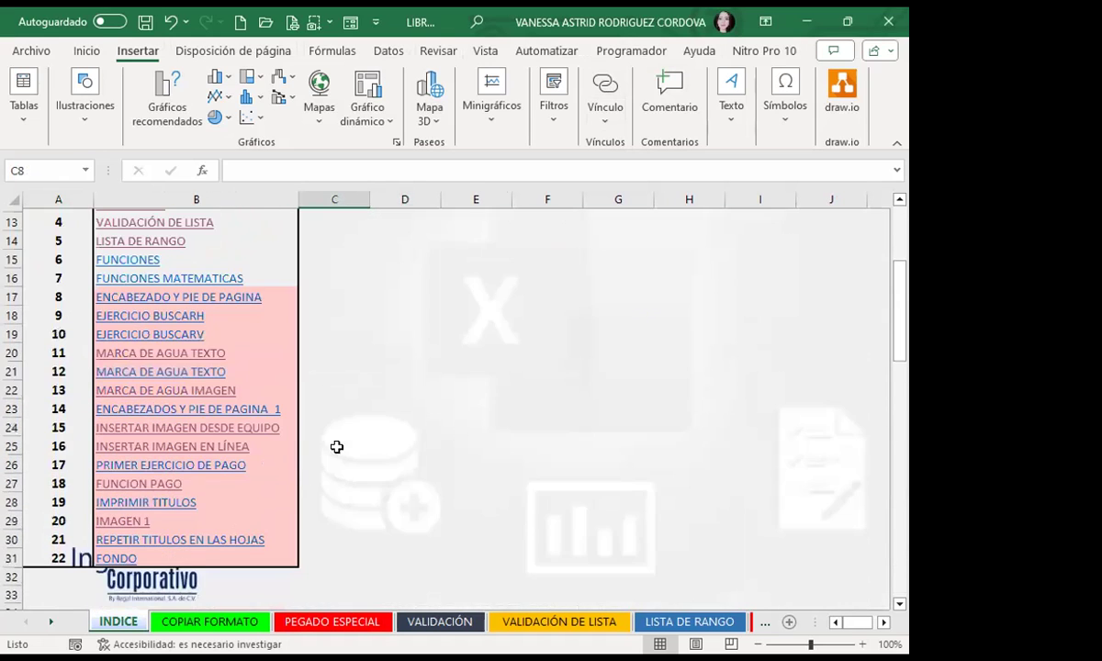
{"action": "scroll", "coordinate": [353, 446], "scroll_direction": "down", "scroll_amount": 2}
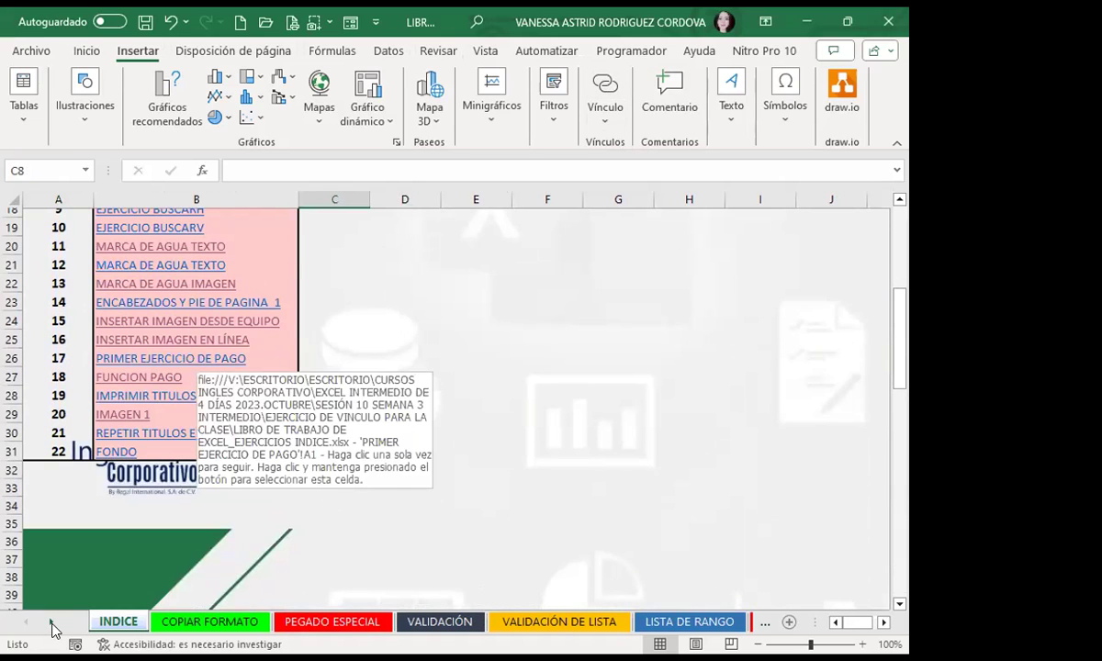
{"action": "left_click", "coordinate": [762, 624]}
{"action": "left_click", "coordinate": [763, 625]}
{"action": "left_click", "coordinate": [762, 625]}
{"action": "left_click", "coordinate": [762, 625]}
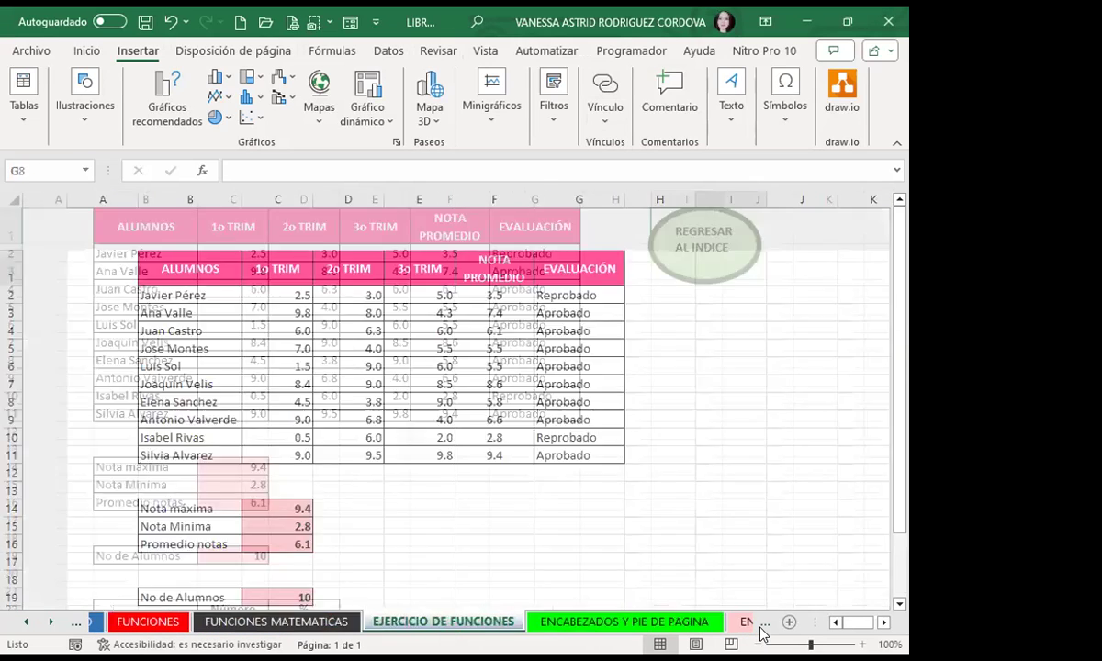
{"action": "left_click", "coordinate": [763, 625]}
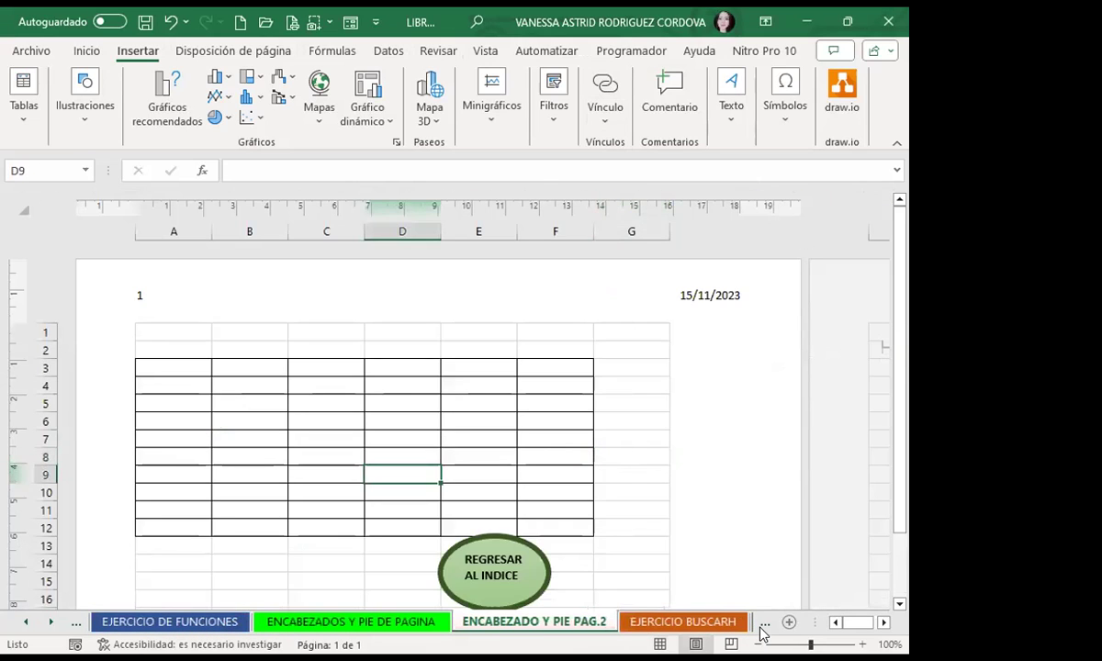
{"action": "right_click", "coordinate": [46, 630]}
{"action": "scroll", "coordinate": [46, 441], "scroll_direction": "down", "scroll_amount": 7}
{"action": "scroll", "coordinate": [23, 468], "scroll_direction": "down", "scroll_amount": 4}
{"action": "scroll", "coordinate": [15, 542], "scroll_direction": "up", "scroll_amount": 1}
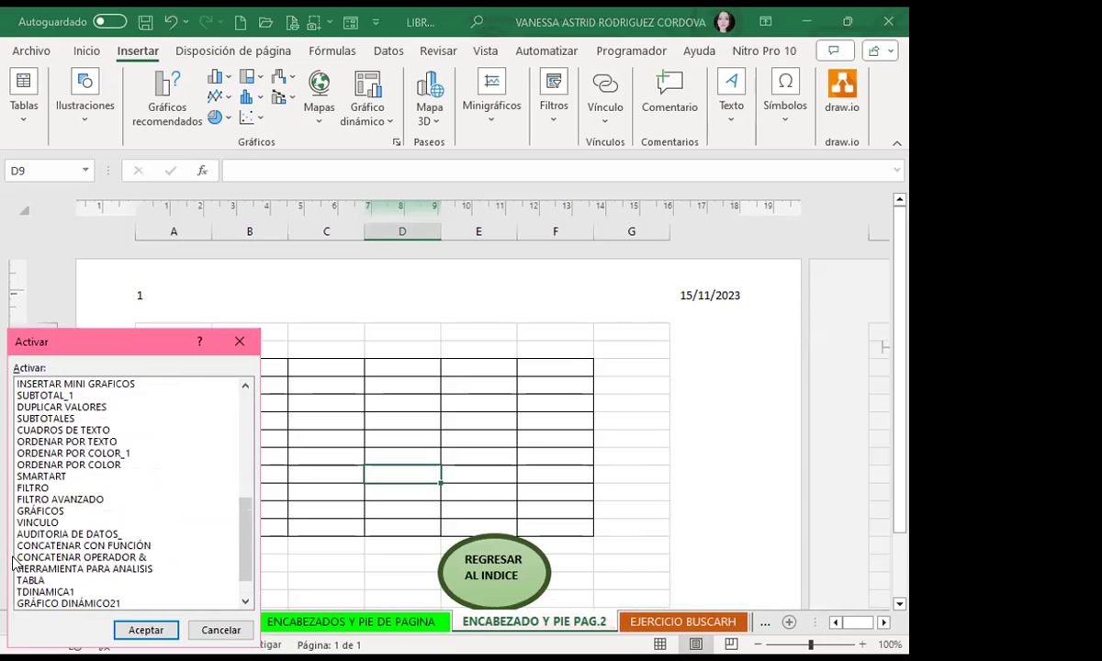
{"action": "scroll", "coordinate": [37, 441], "scroll_direction": "up", "scroll_amount": 7}
{"action": "left_click", "coordinate": [35, 476]}
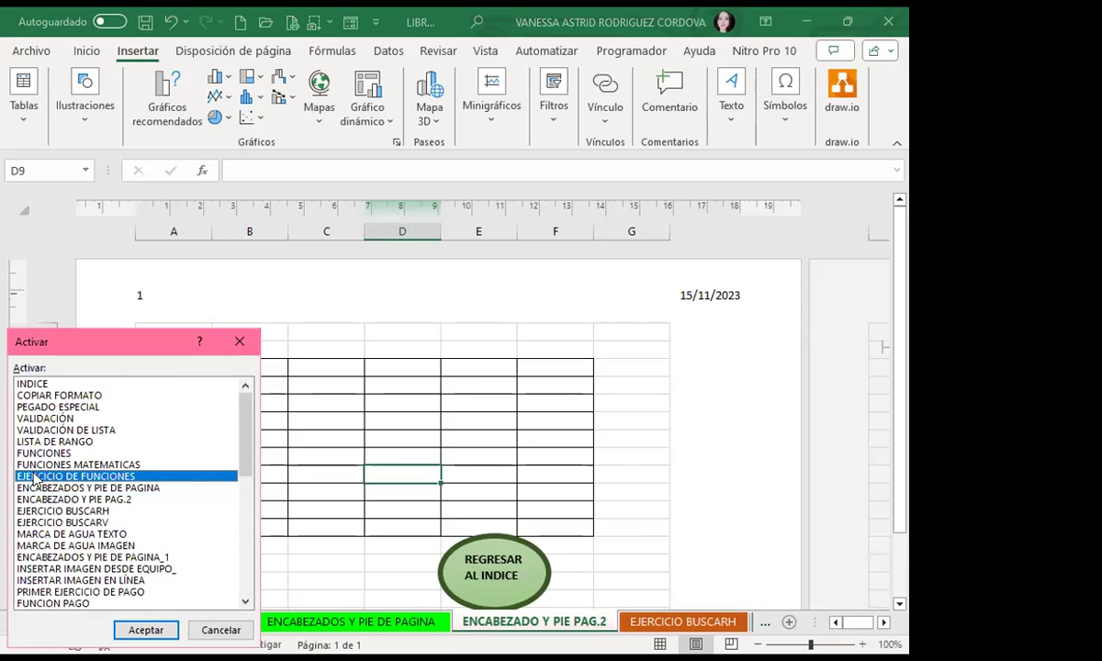
{"action": "double_click", "coordinate": [34, 476]}
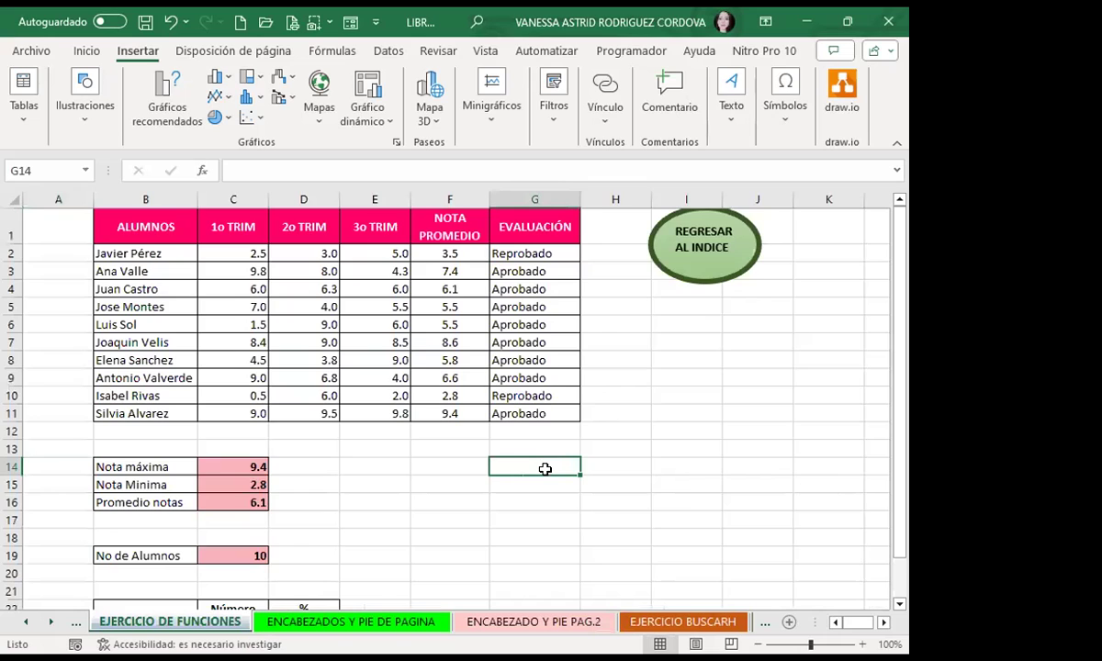
{"action": "left_click", "coordinate": [696, 220]}
{"action": "scroll", "coordinate": [202, 367], "scroll_direction": "down", "scroll_amount": 5}
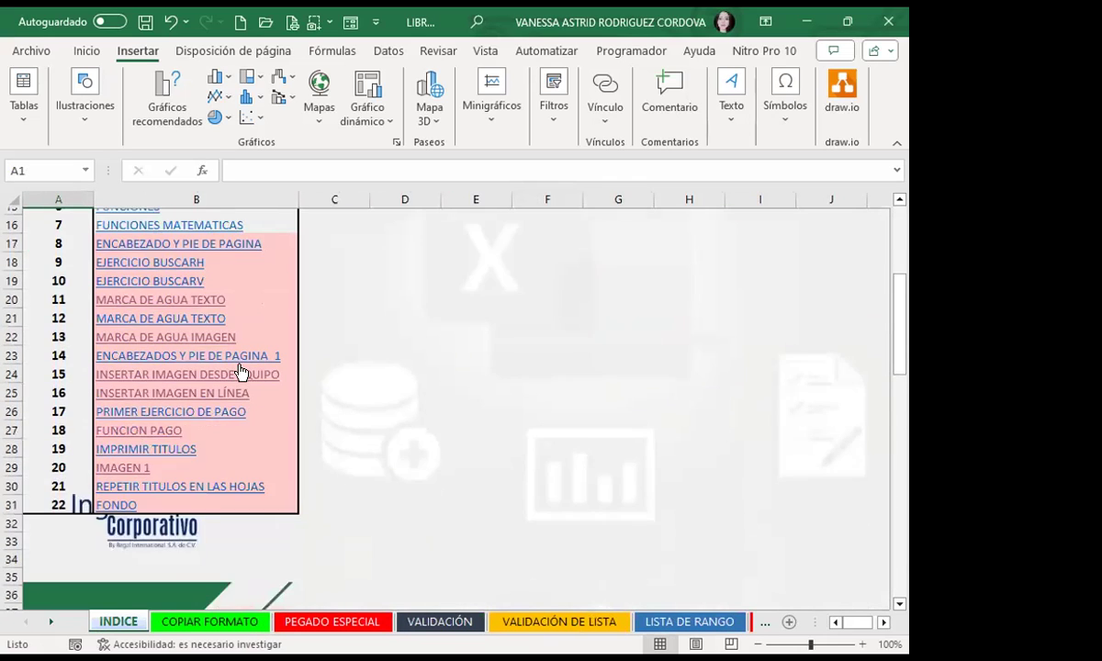
{"action": "scroll", "coordinate": [257, 368], "scroll_direction": "down", "scroll_amount": 4}
{"action": "scroll", "coordinate": [293, 364], "scroll_direction": "down", "scroll_amount": 5}
{"action": "scroll", "coordinate": [322, 372], "scroll_direction": "down", "scroll_amount": 5}
{"action": "scroll", "coordinate": [359, 389], "scroll_direction": "down", "scroll_amount": 1}
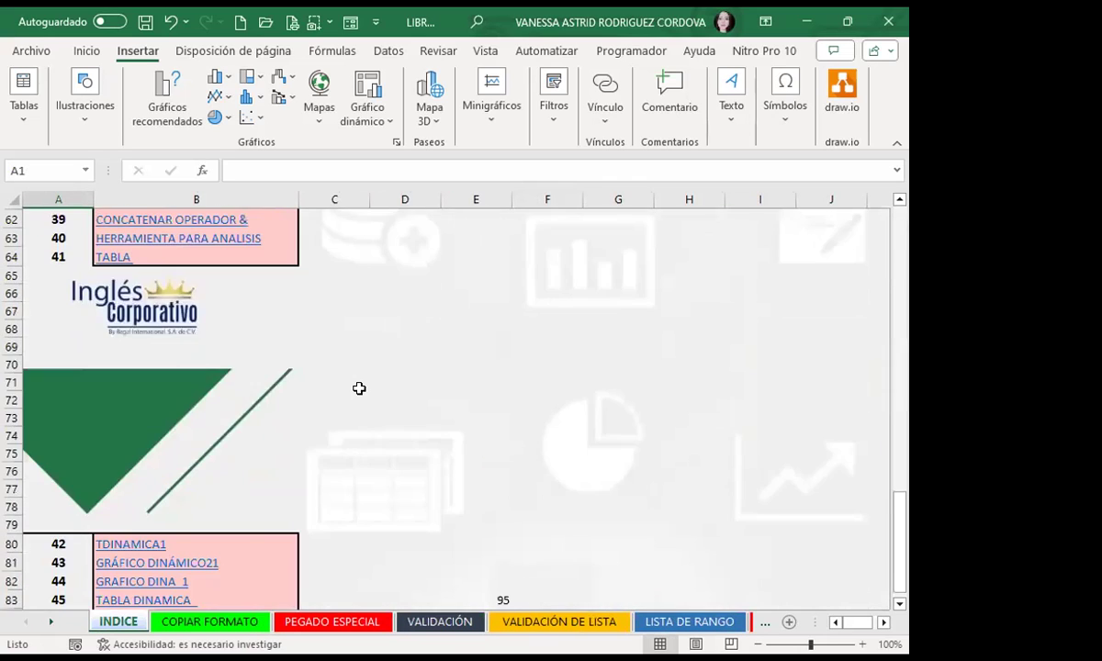
{"action": "scroll", "coordinate": [359, 389], "scroll_direction": "up", "scroll_amount": 9}
{"action": "scroll", "coordinate": [359, 386], "scroll_direction": "up", "scroll_amount": 10}
{"action": "scroll", "coordinate": [359, 386], "scroll_direction": "up", "scroll_amount": 1}
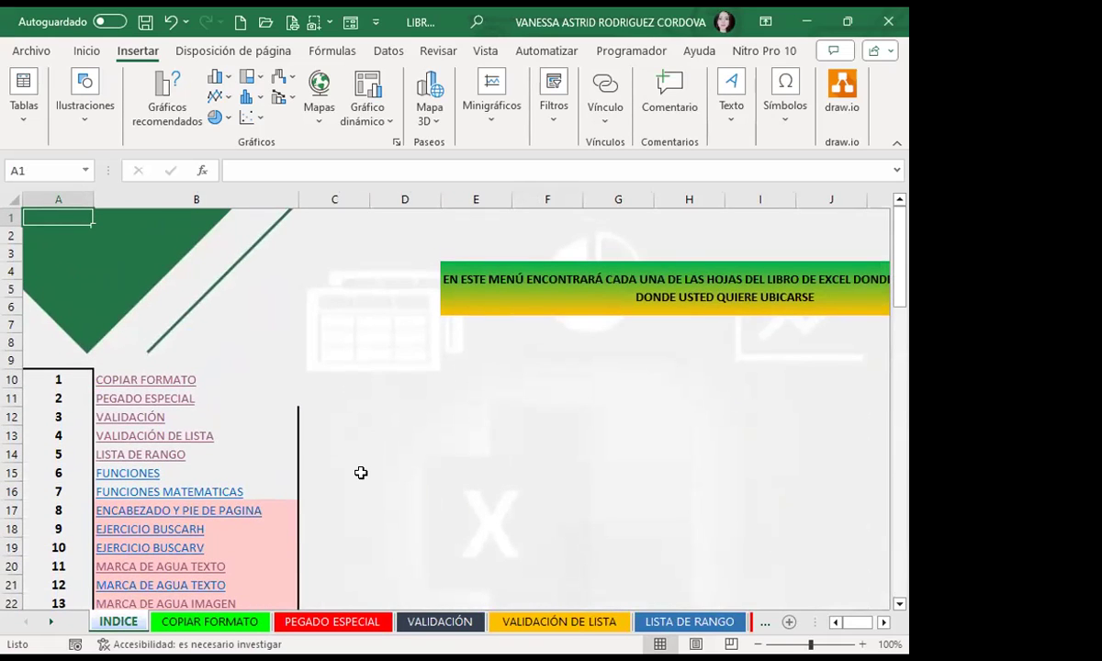
{"action": "left_click", "coordinate": [476, 448]}
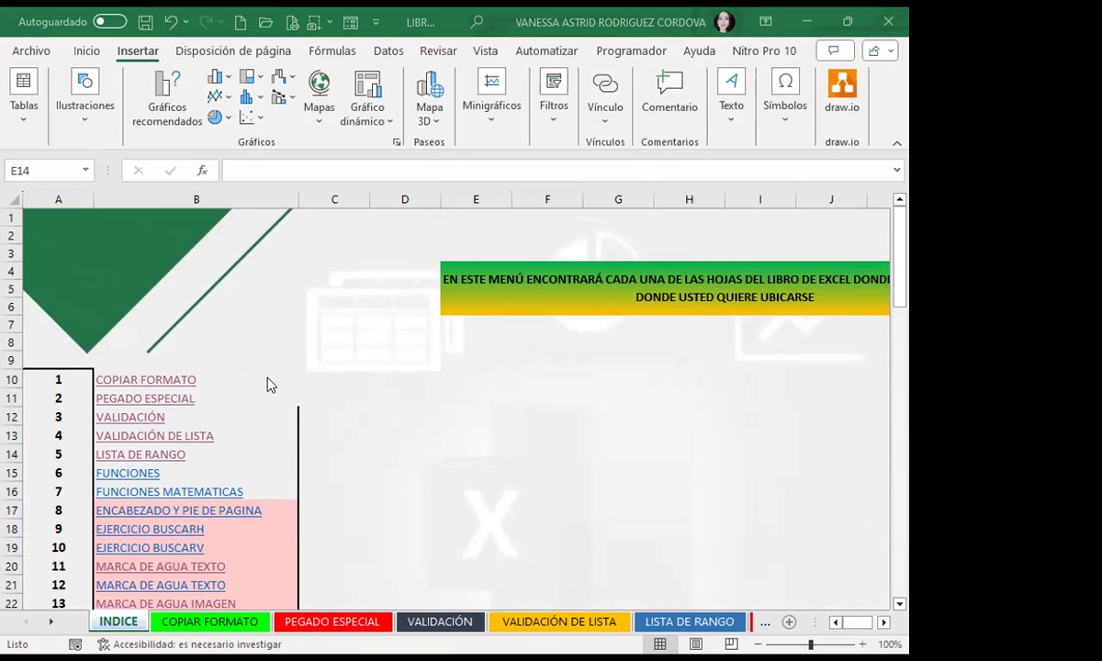
Open the employee workbook and select cells G7, G10:G11 and G6 beside the table
{"action": "left_click", "coordinate": [510, 398]}
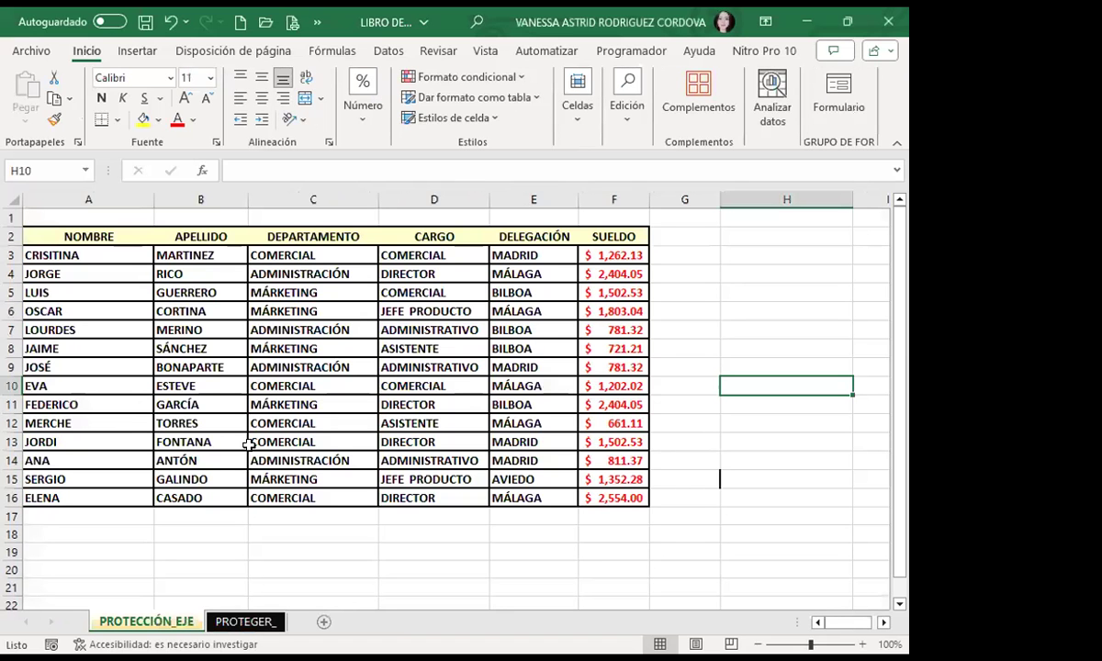
{"action": "left_click", "coordinate": [721, 335]}
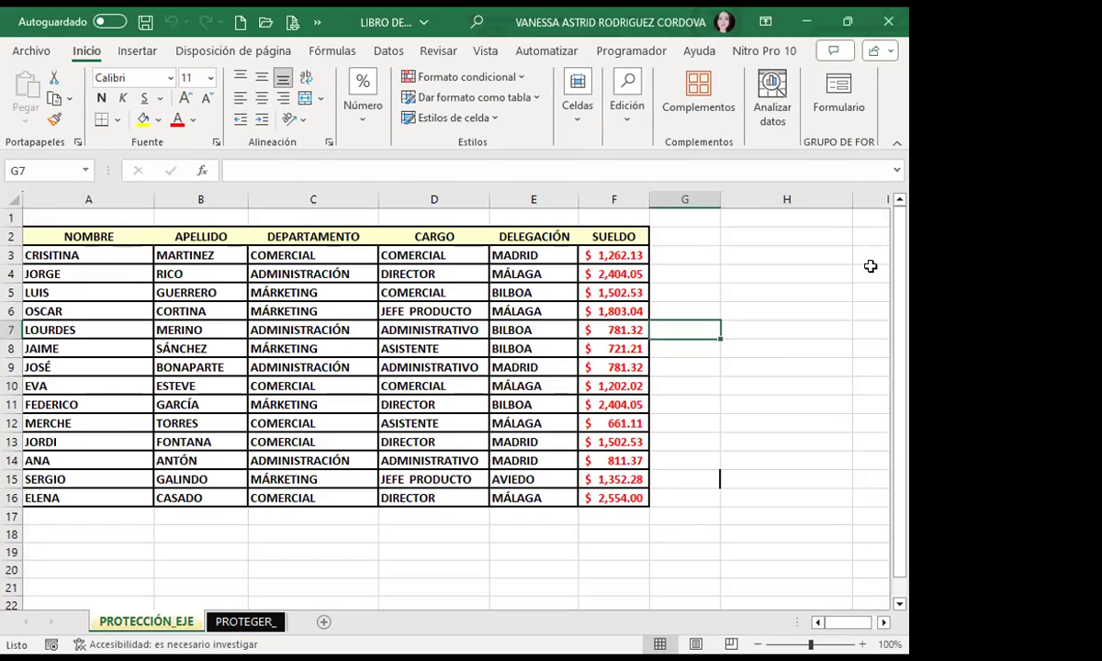
{"action": "left_click_drag", "start_coordinate": [696, 385], "coordinate": [698, 399]}
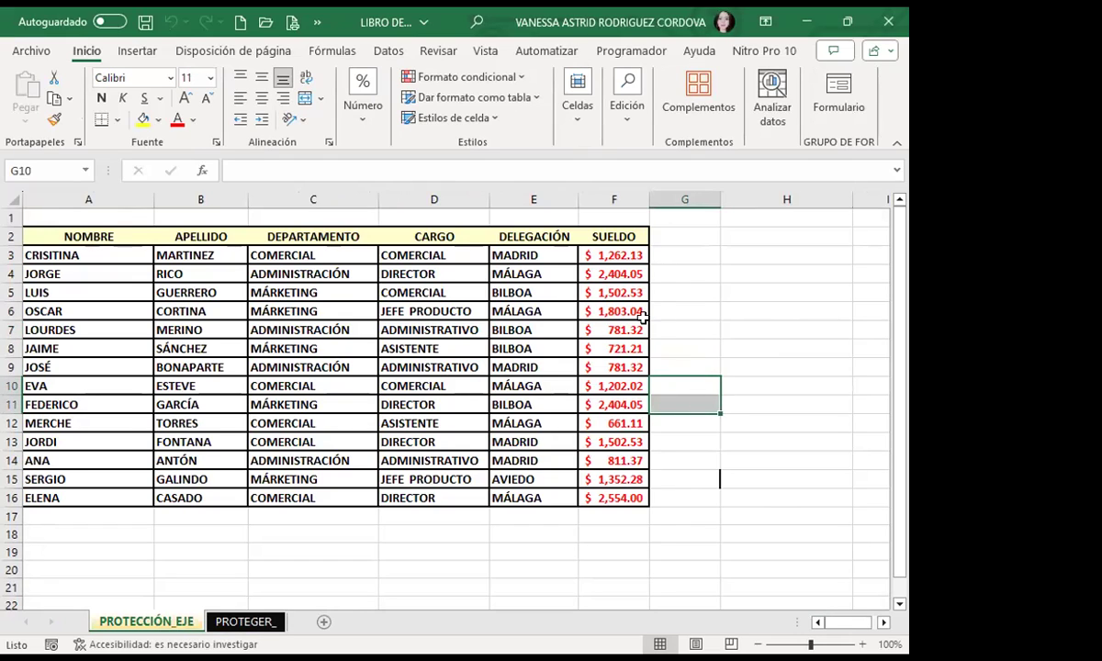
{"action": "left_click", "coordinate": [707, 307]}
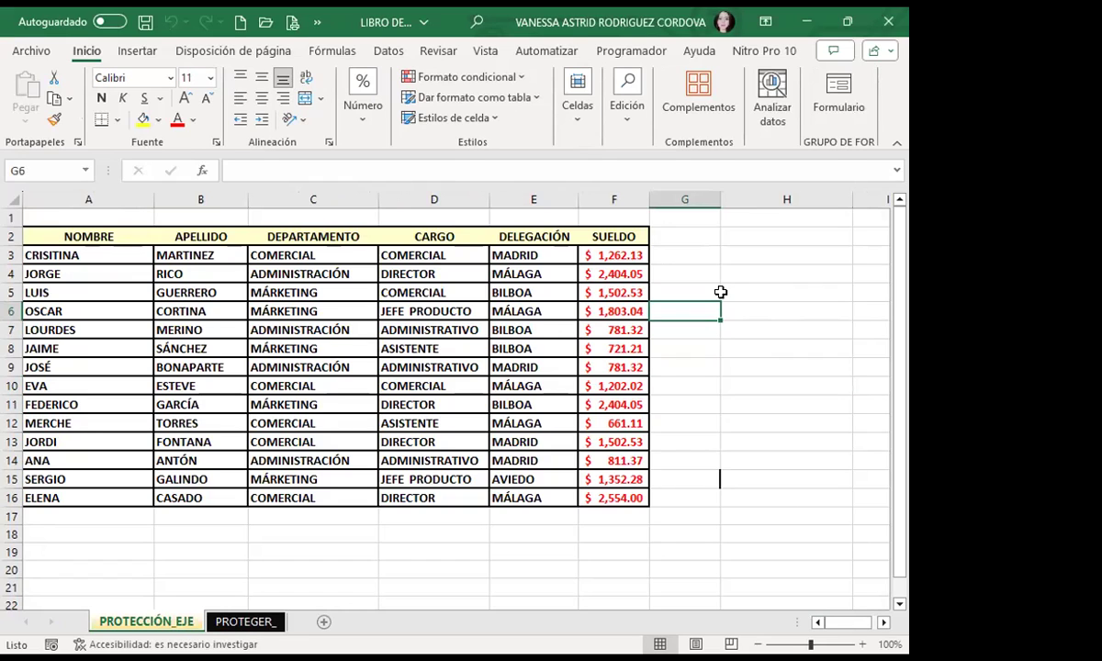
Show the Revisar commands and flip from PROTEGER_ back to the PROTECCIÓN_EJE sheet
{"action": "left_click", "coordinate": [437, 52]}
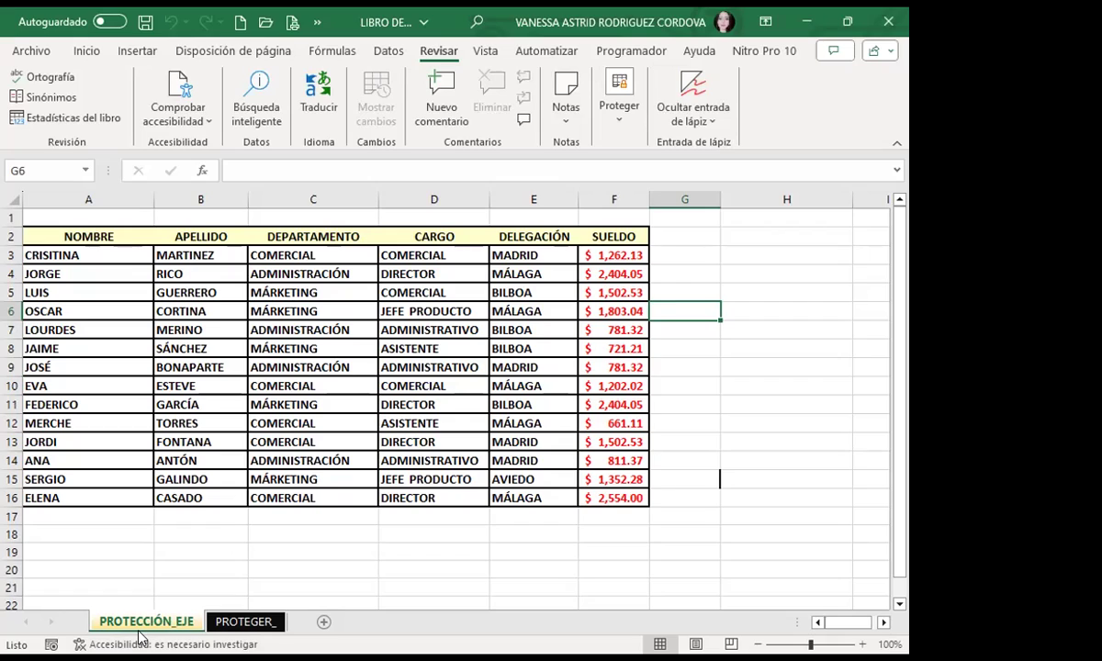
{"action": "left_click", "coordinate": [687, 422]}
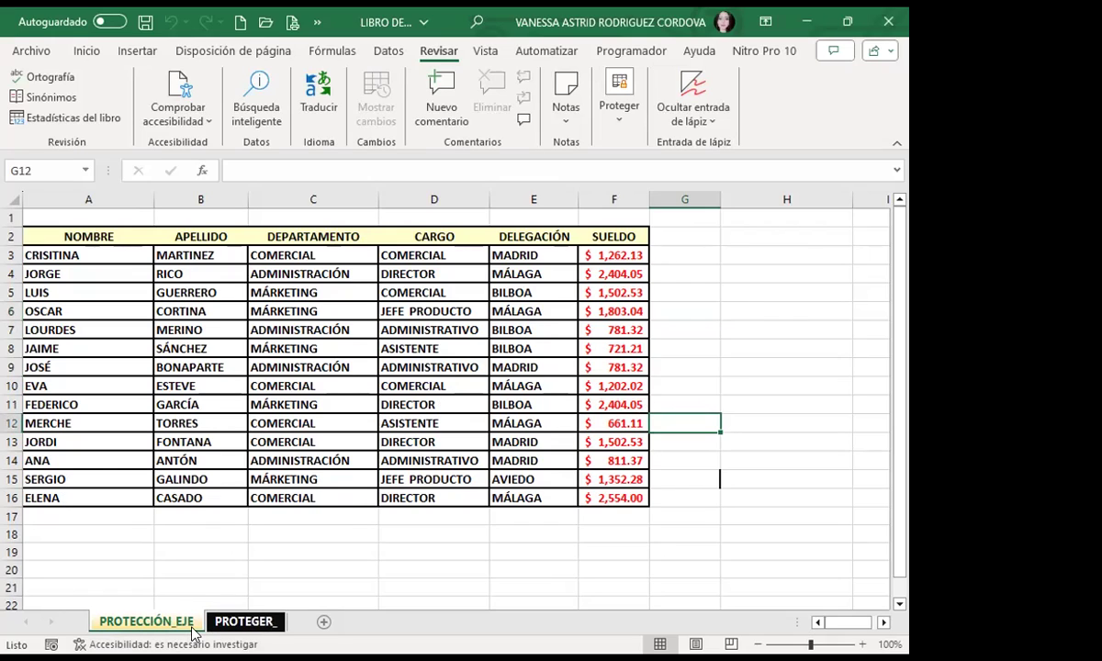
{"action": "key", "text": "ctrl+Page_Down"}
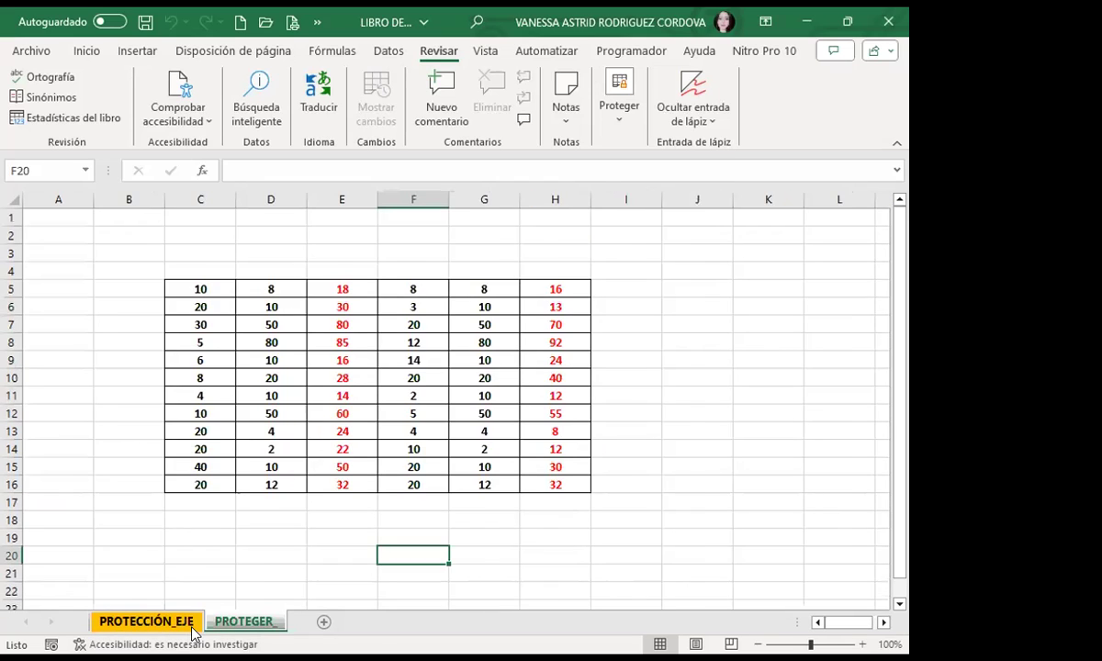
{"action": "left_click", "coordinate": [193, 628]}
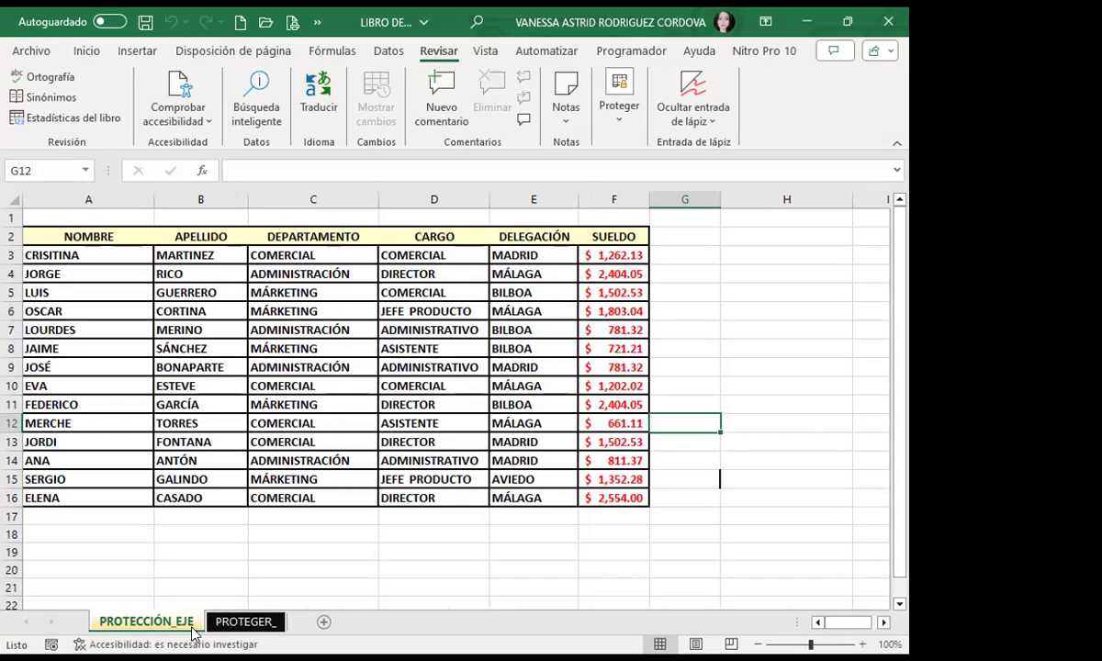
{"action": "left_click", "coordinate": [665, 384]}
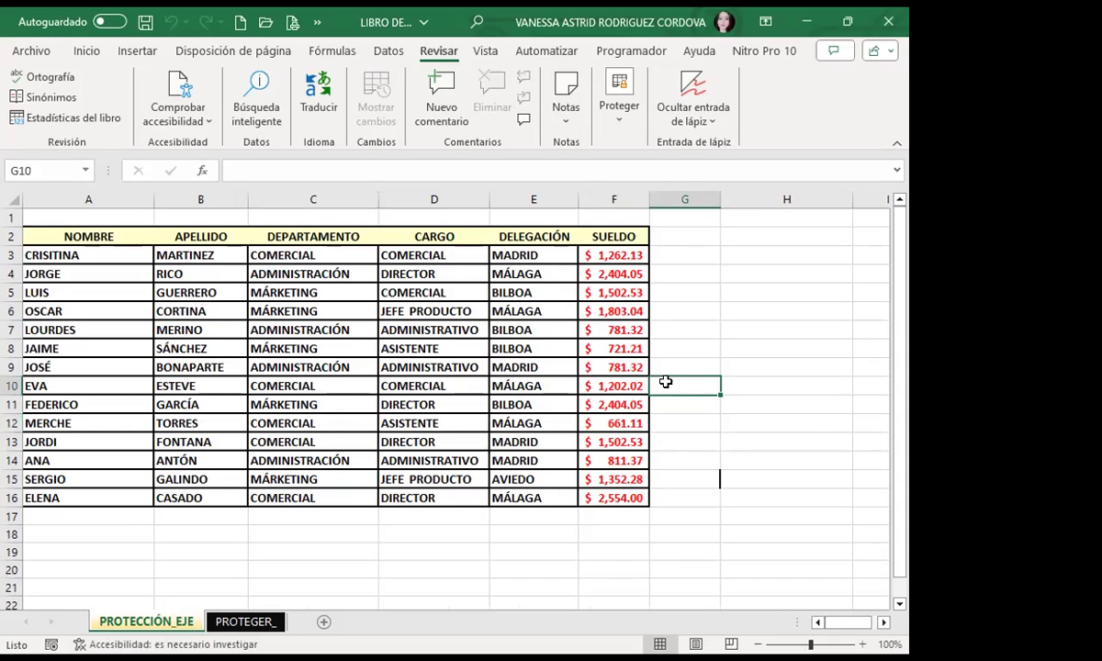
Apply Proteger hoja to PROTECCIÓN_EJE, entering the sheet password and confirming it
{"action": "left_click", "coordinate": [620, 123]}
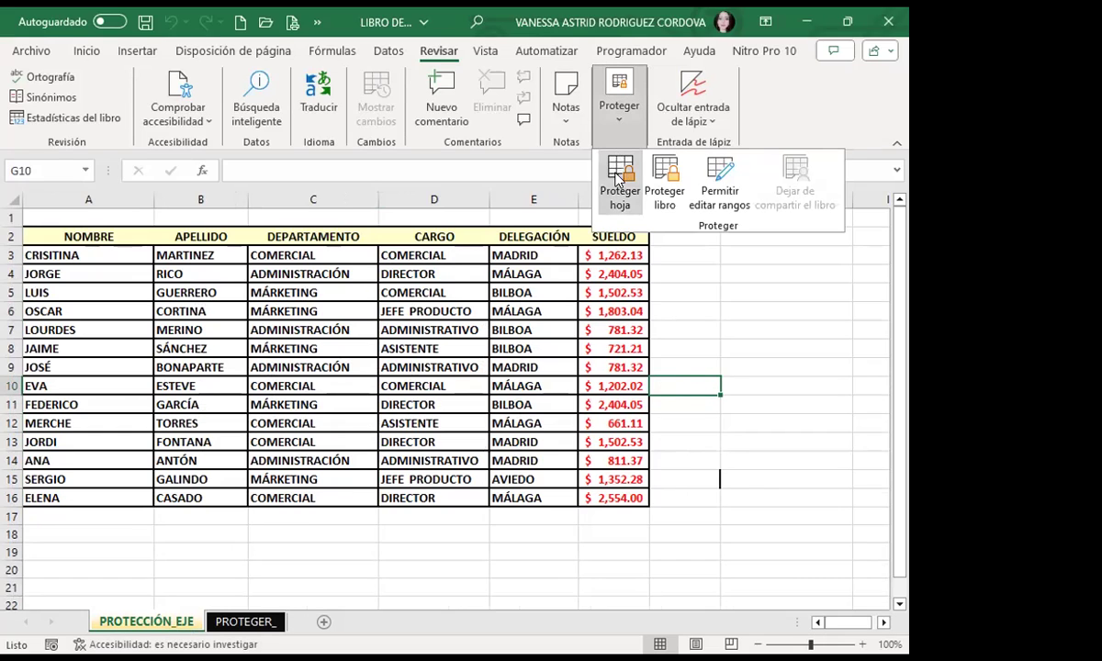
{"action": "left_click", "coordinate": [620, 179]}
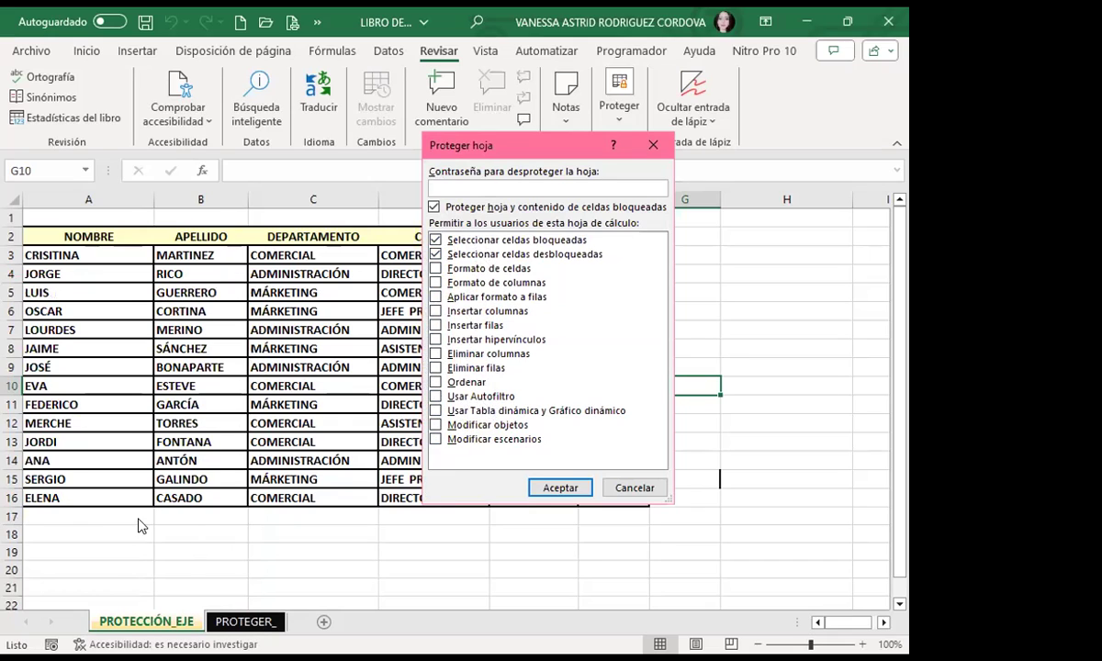
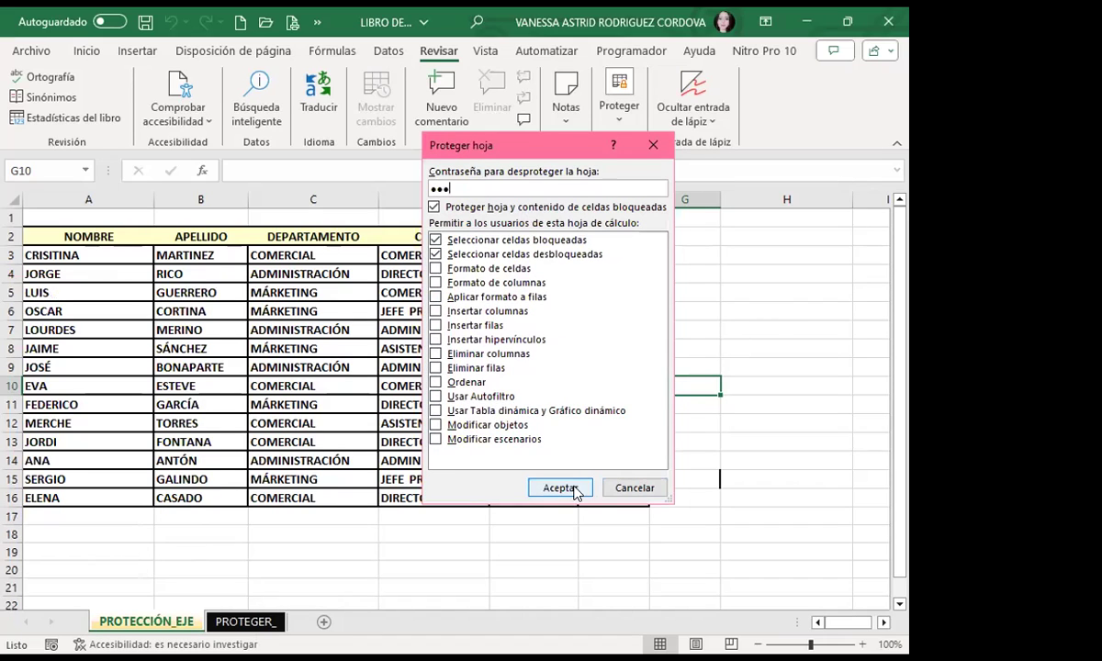
{"action": "left_click", "coordinate": [560, 488]}
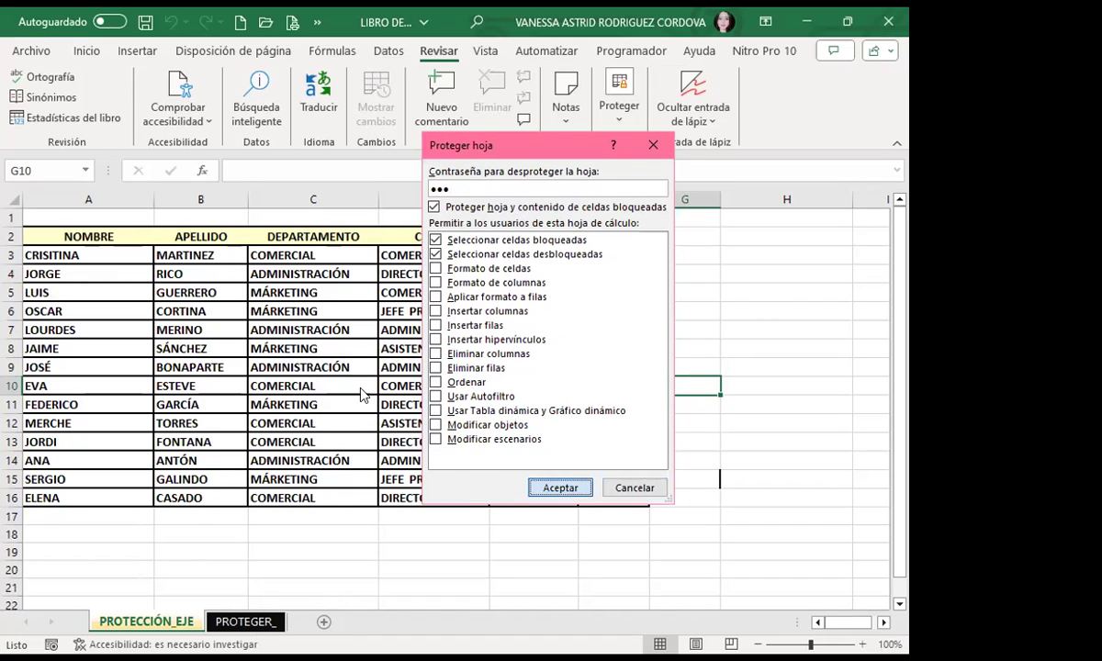
{"action": "key", "text": "Return"}
{"action": "left_click_drag", "start_coordinate": [199, 455], "coordinate": [620, 232]}
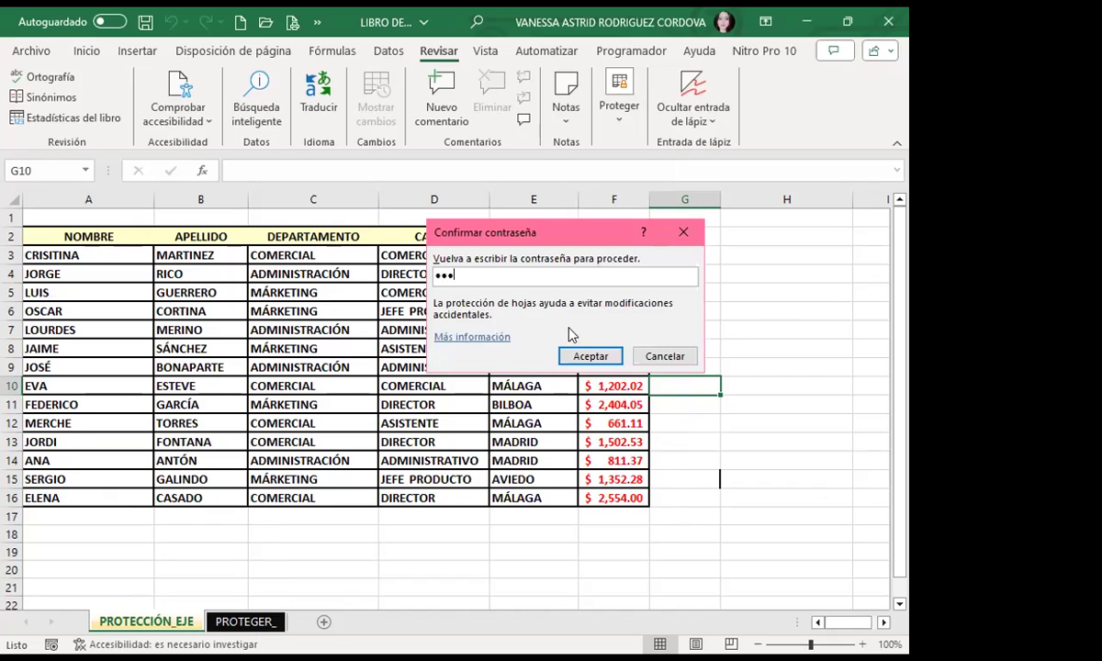
{"action": "left_click", "coordinate": [582, 359]}
{"action": "left_click", "coordinate": [685, 312]}
{"action": "left_click", "coordinate": [87, 53]}
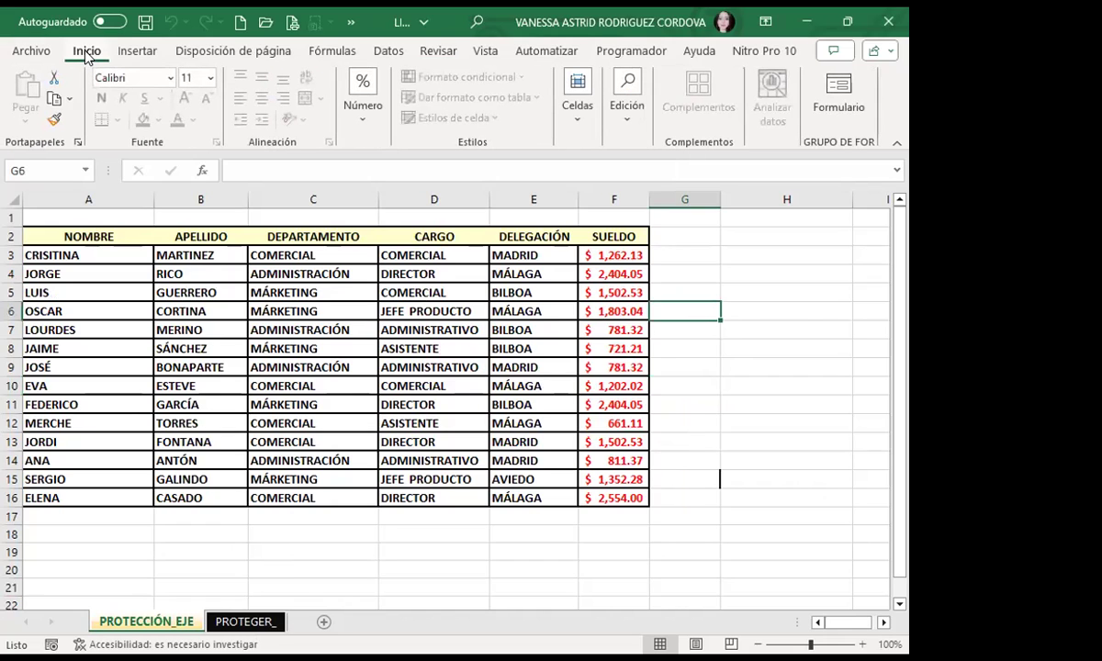
Try deleting COMERCIAL in C3 and dismiss the protected-sheet warning
{"action": "left_click", "coordinate": [698, 416]}
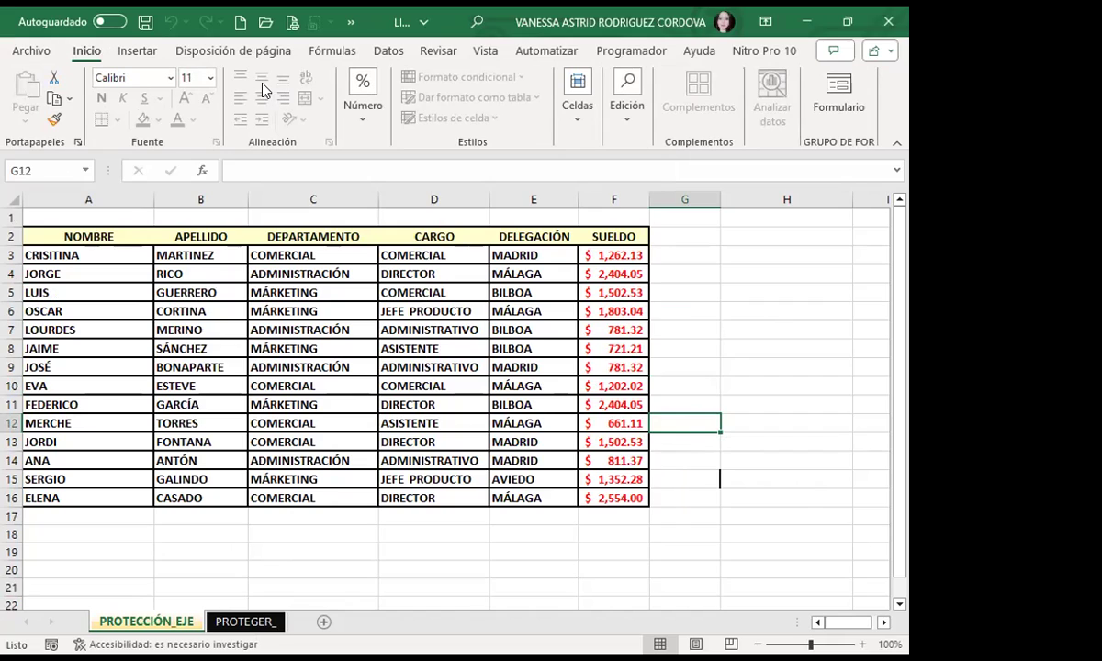
{"action": "left_click", "coordinate": [225, 326]}
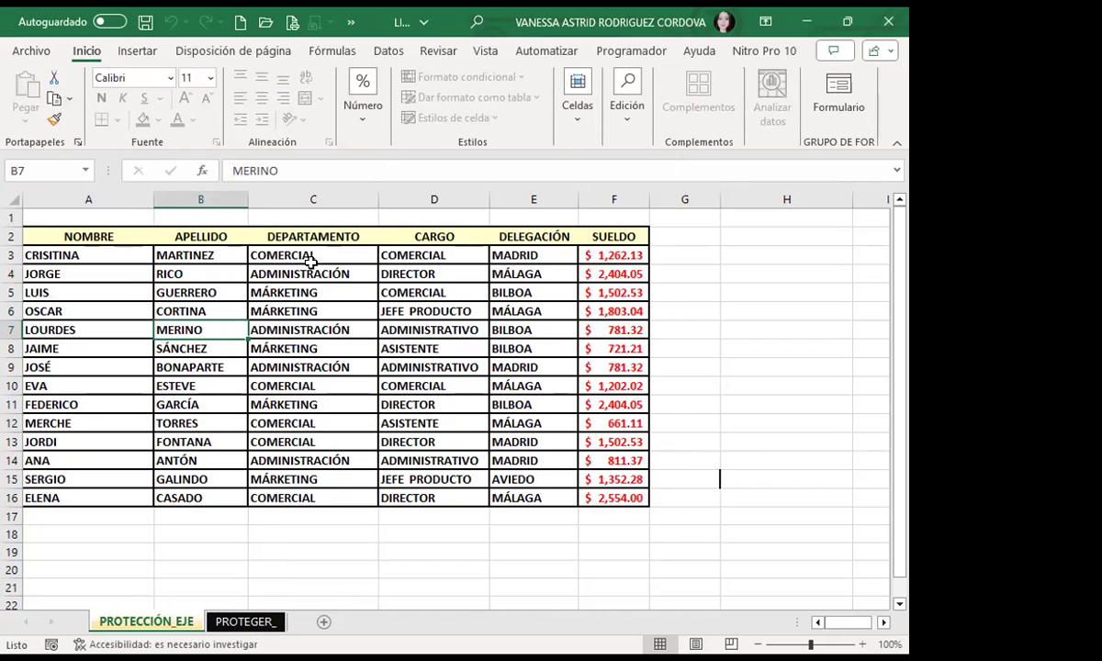
{"action": "left_click", "coordinate": [320, 296]}
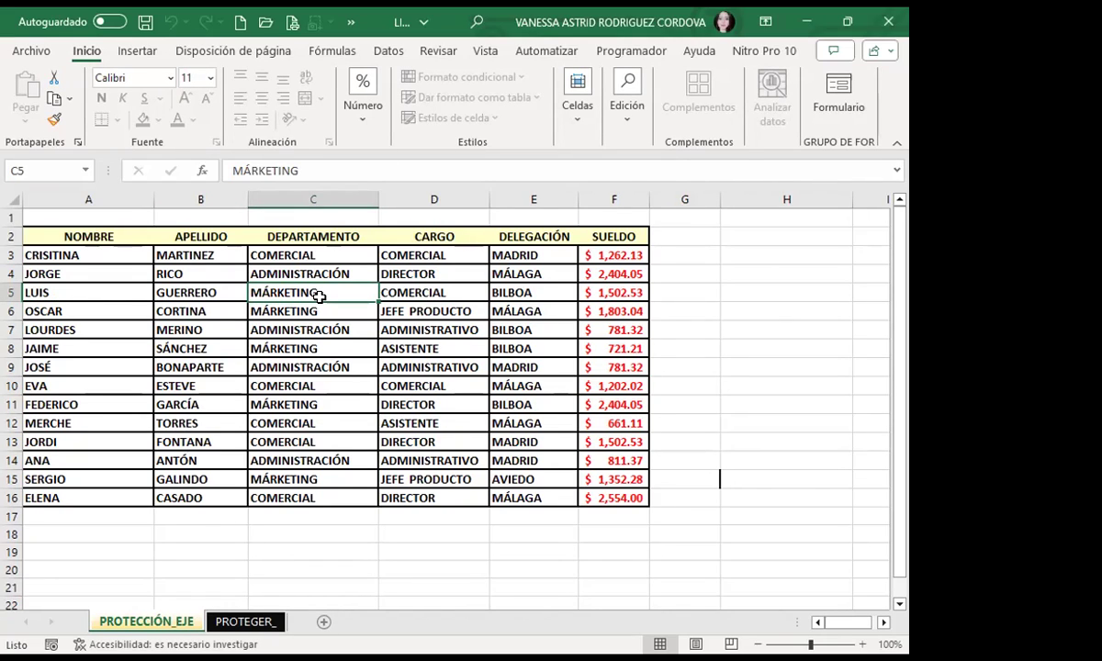
{"action": "left_click", "coordinate": [312, 255]}
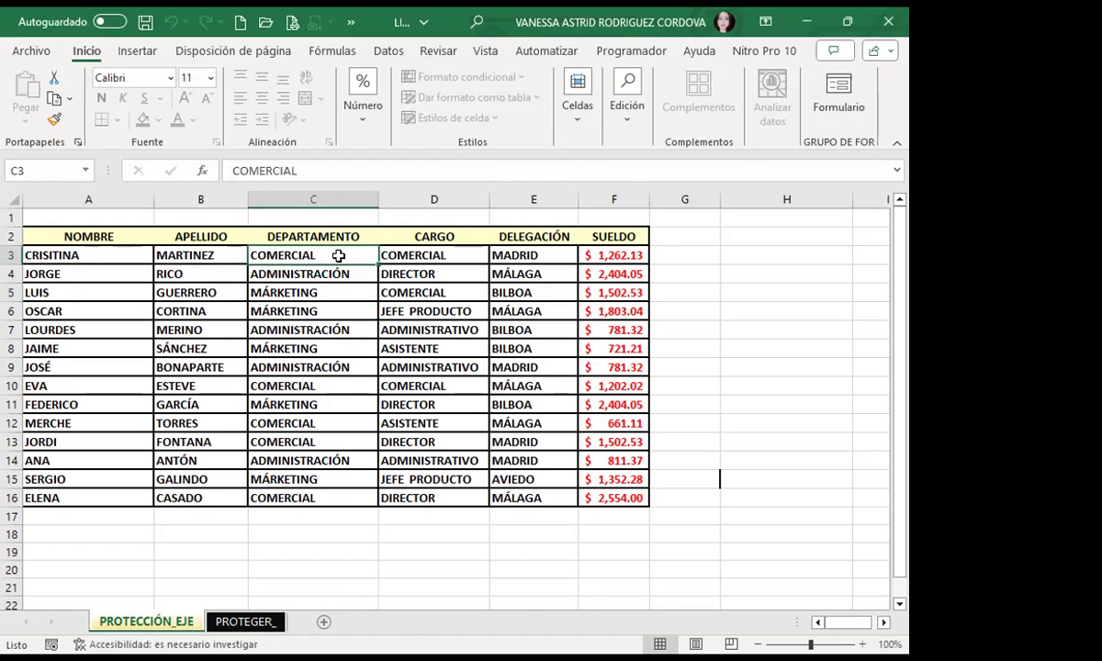
{"action": "key", "text": "Delete"}
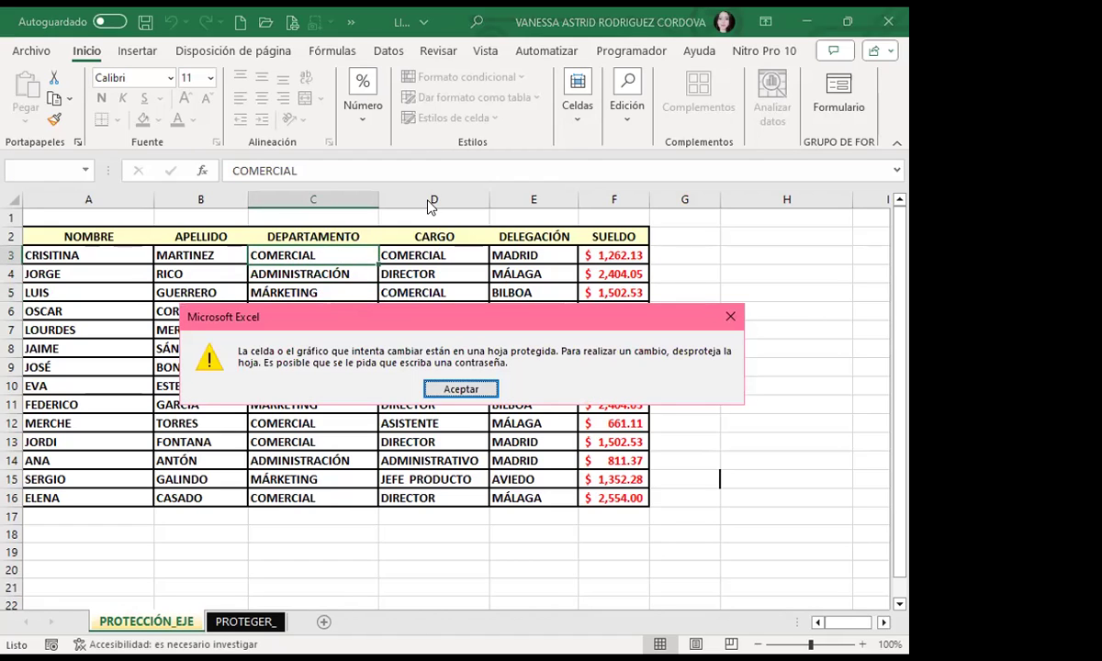
{"action": "left_click", "coordinate": [431, 388]}
Attempt edits on empty cell G7 and ANA in A14, dismissing each protected-sheet warning
{"action": "mouse_move", "coordinate": [42, 235]}
{"action": "left_mouse_down"}
{"action": "mouse_move", "coordinate": [512, 497]}
{"action": "mouse_move", "coordinate": [605, 487]}
{"action": "left_mouse_up"}
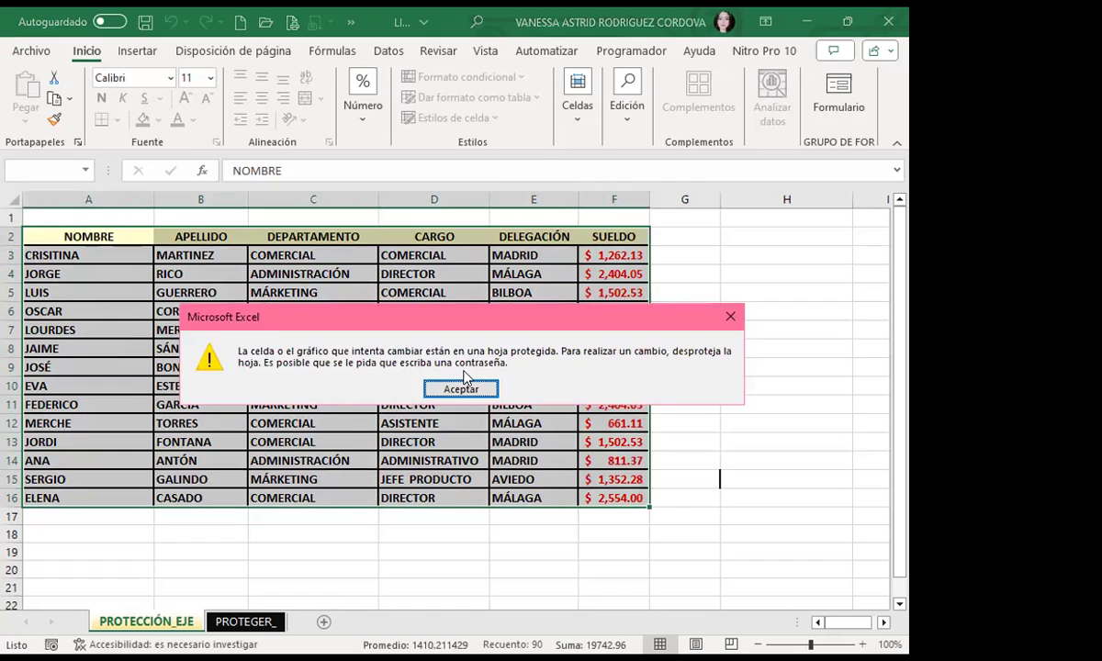
{"action": "left_click", "coordinate": [461, 389]}
{"action": "left_click", "coordinate": [479, 367]}
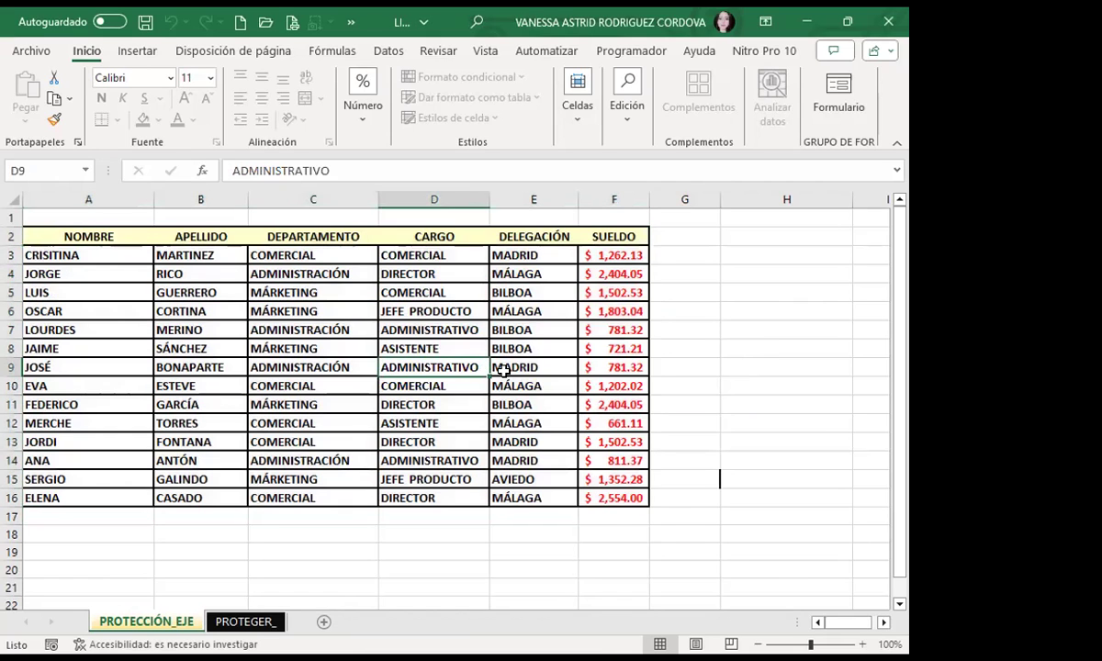
{"action": "left_click", "coordinate": [702, 334]}
{"action": "double_click", "coordinate": [705, 337]}
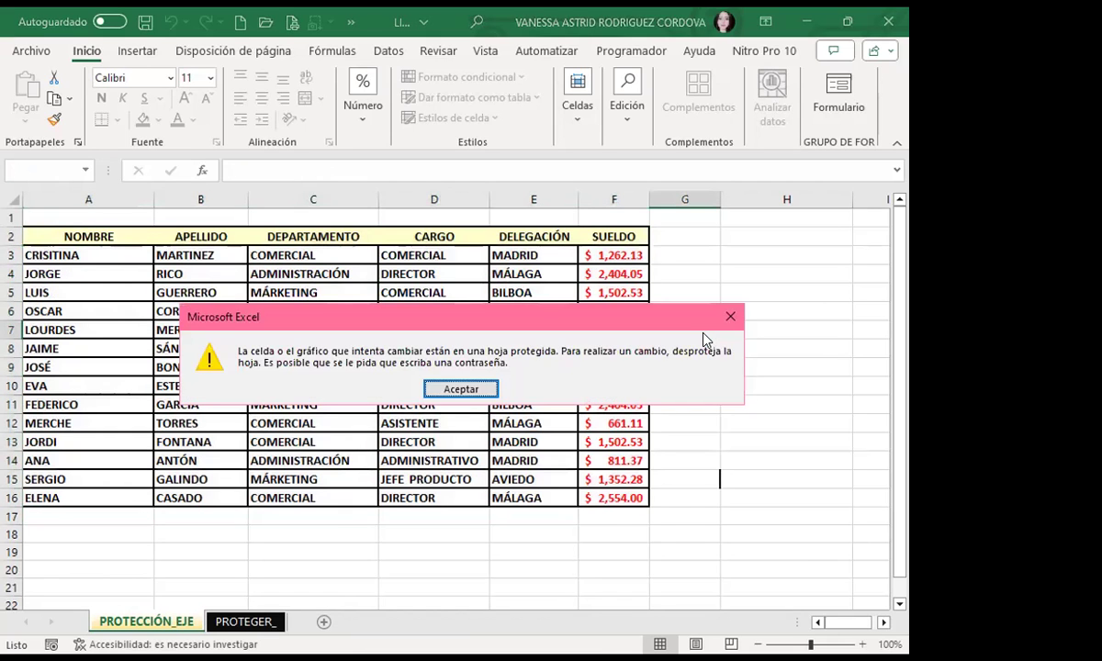
{"action": "key", "text": "Return"}
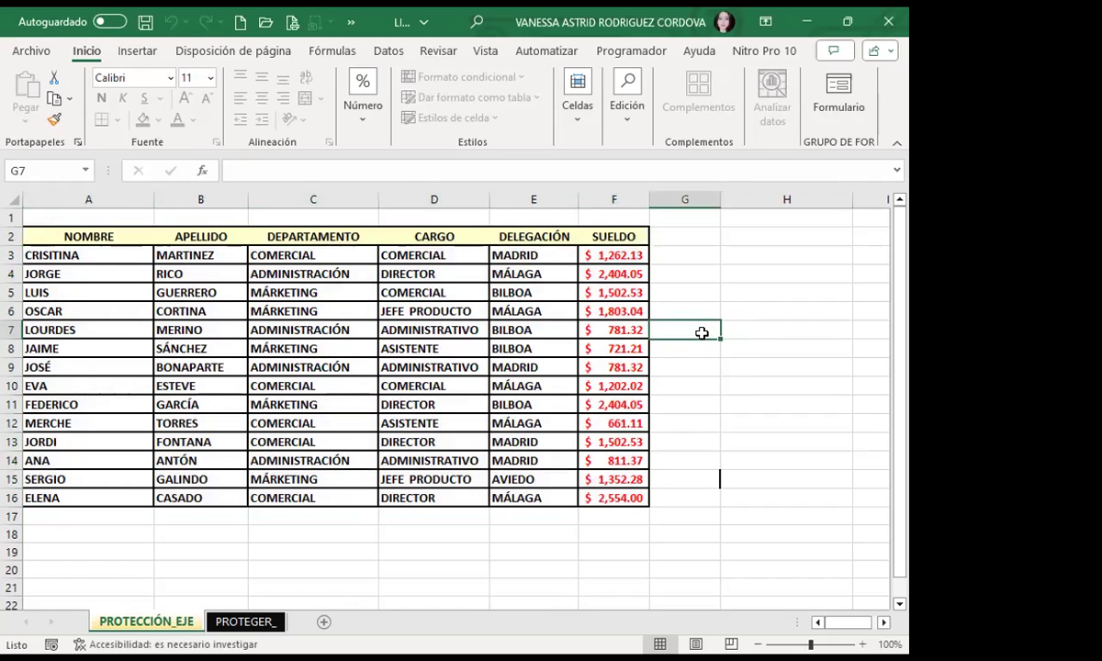
{"action": "left_click", "coordinate": [110, 457]}
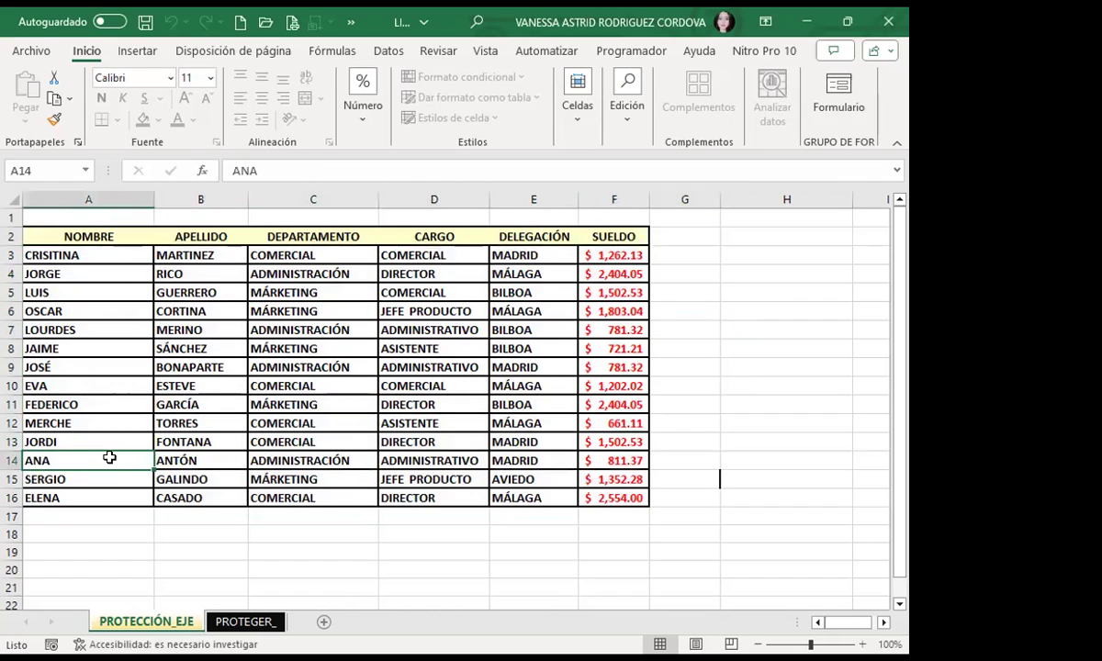
{"action": "double_click", "coordinate": [109, 457]}
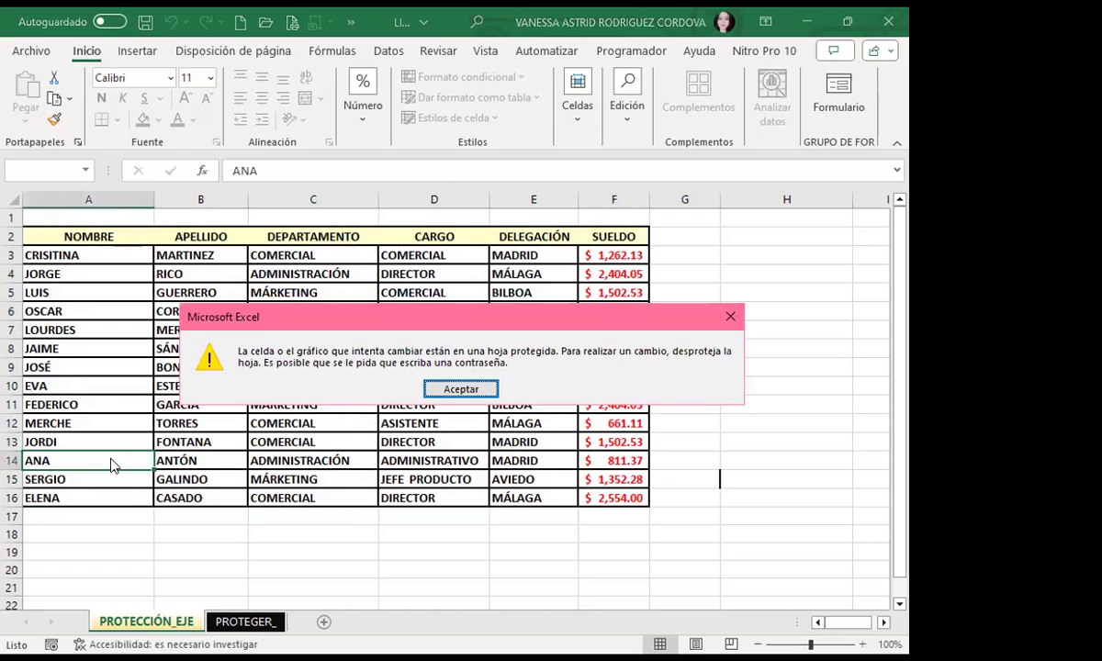
{"action": "key", "text": "Return"}
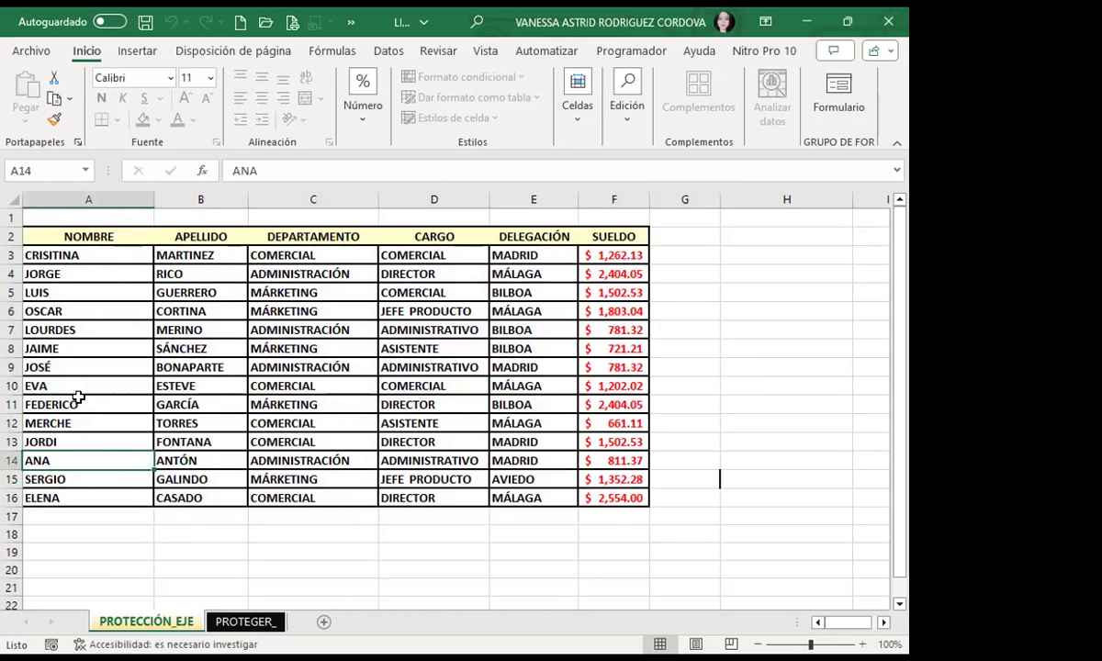
Scroll and select cells around the table such as E22, C15, D12 and B8
{"action": "scroll", "coordinate": [79, 397], "scroll_direction": "down", "scroll_amount": 3}
{"action": "left_click_drag", "start_coordinate": [74, 375], "coordinate": [478, 516]}
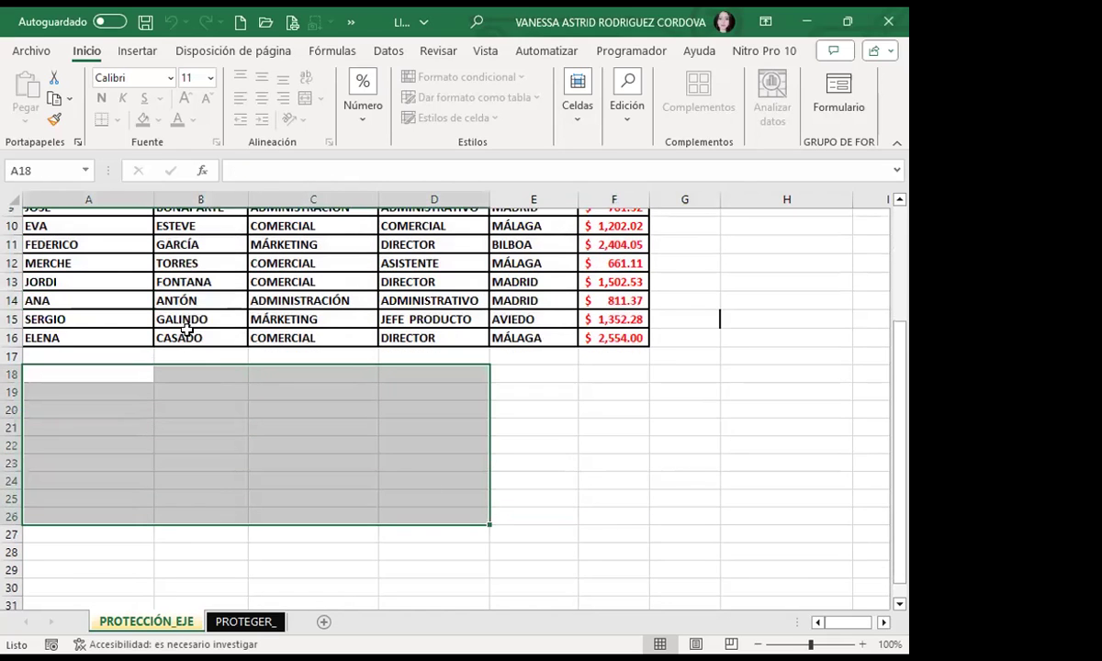
{"action": "left_click", "coordinate": [551, 447]}
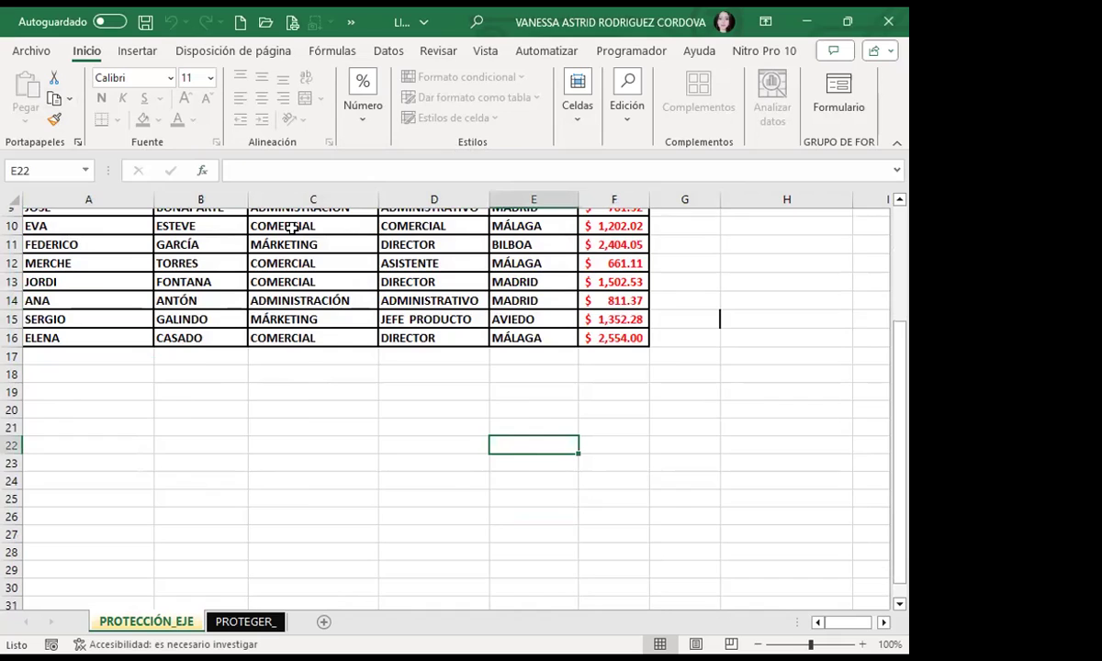
{"action": "scroll", "coordinate": [236, 347], "scroll_direction": "up", "scroll_amount": 3}
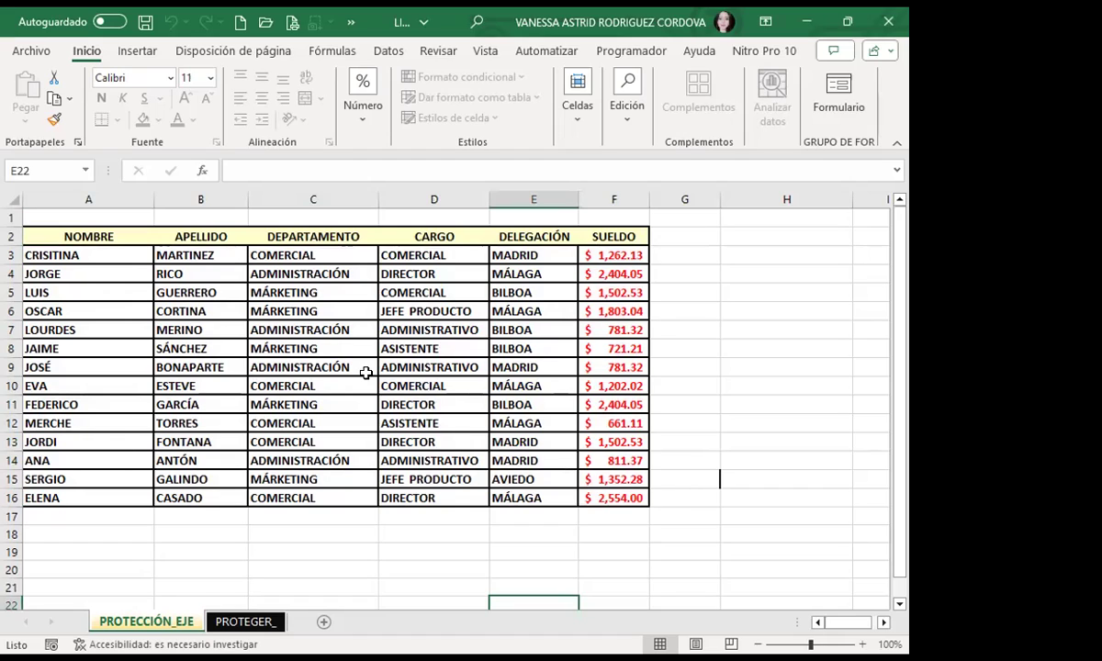
{"action": "left_click", "coordinate": [317, 386]}
{"action": "left_click", "coordinate": [328, 481]}
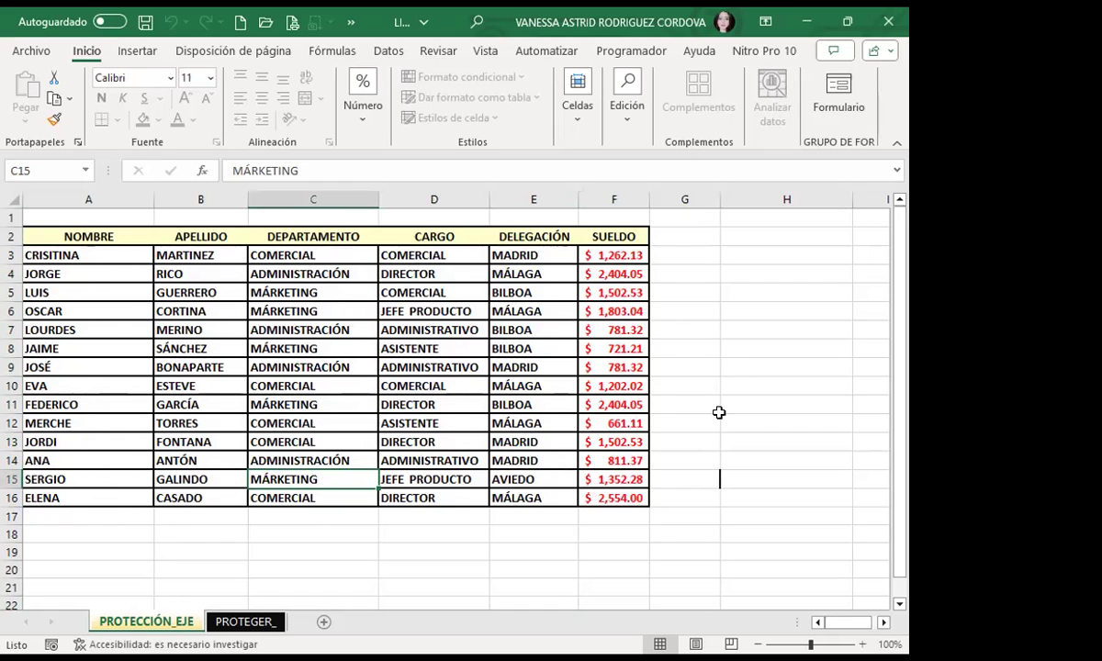
{"action": "left_click", "coordinate": [408, 423]}
{"action": "left_click", "coordinate": [234, 340]}
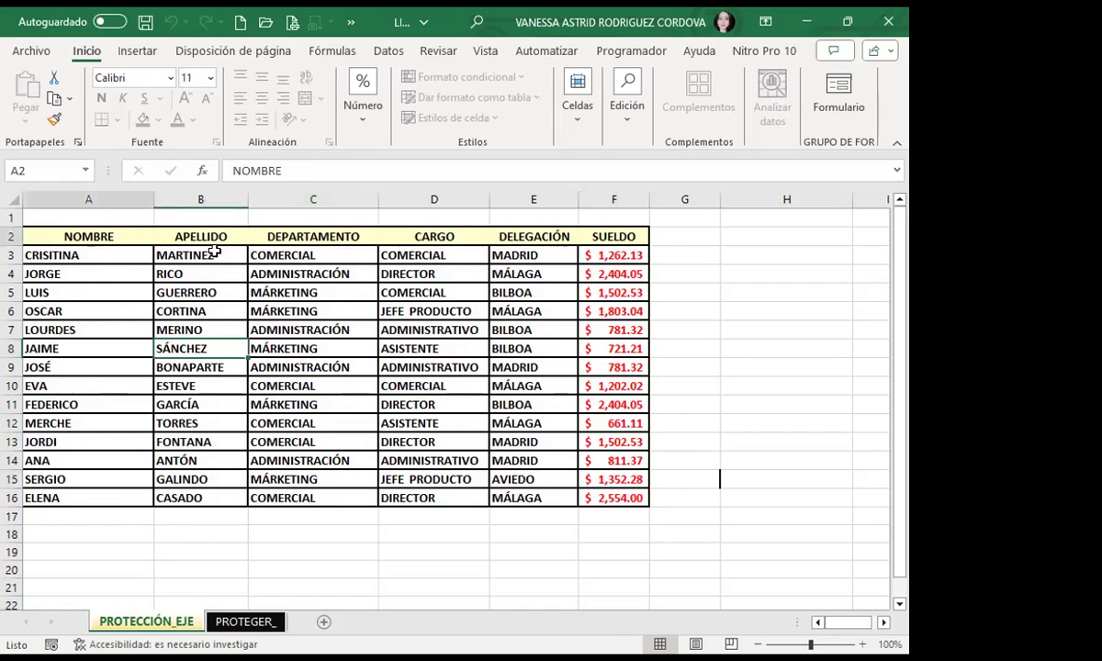
Select A2:F16, try editing C10 and dismiss the warning, then show the Insertar commands
{"action": "left_click_drag", "start_coordinate": [89, 236], "coordinate": [584, 499]}
{"action": "left_click", "coordinate": [408, 442]}
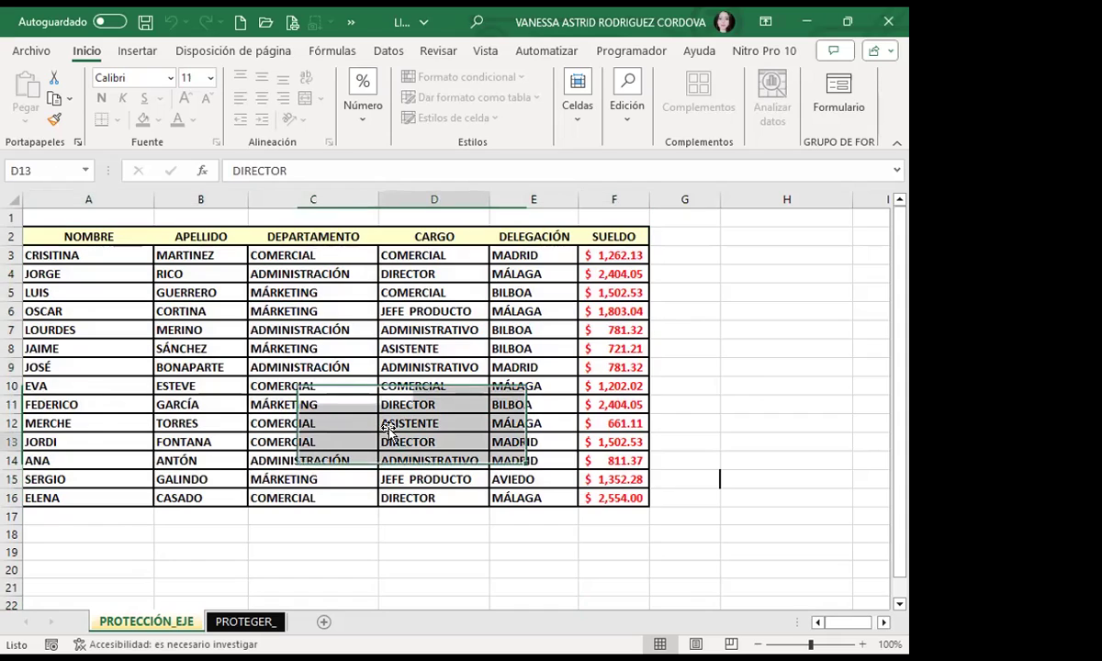
{"action": "left_click", "coordinate": [384, 395]}
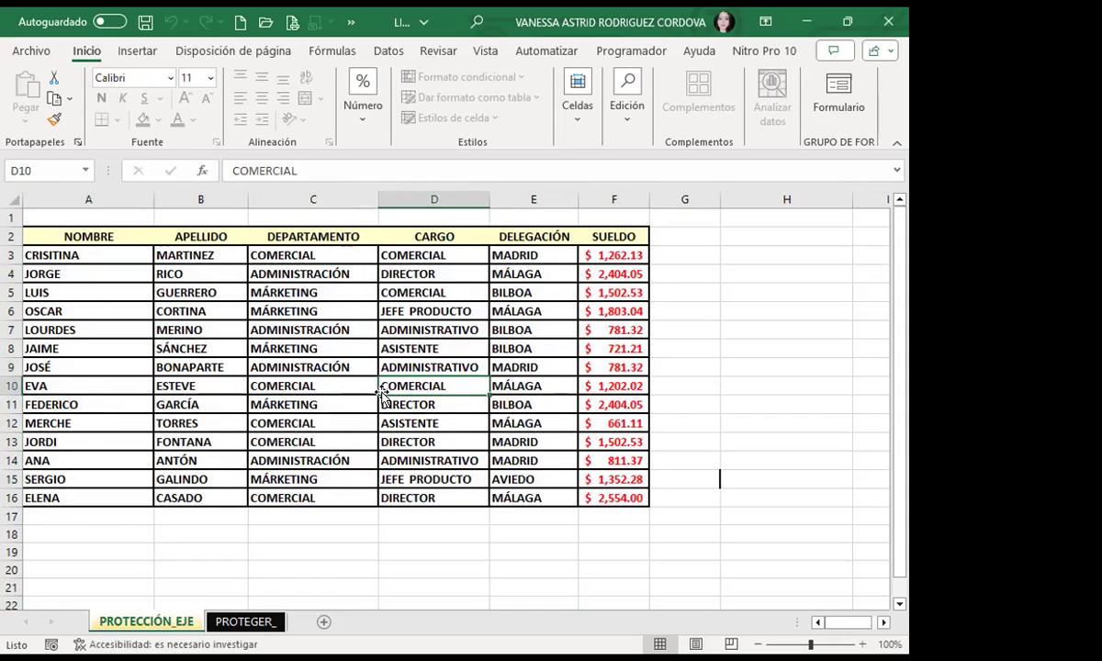
{"action": "left_click", "coordinate": [309, 386]}
{"action": "double_click", "coordinate": [308, 386]}
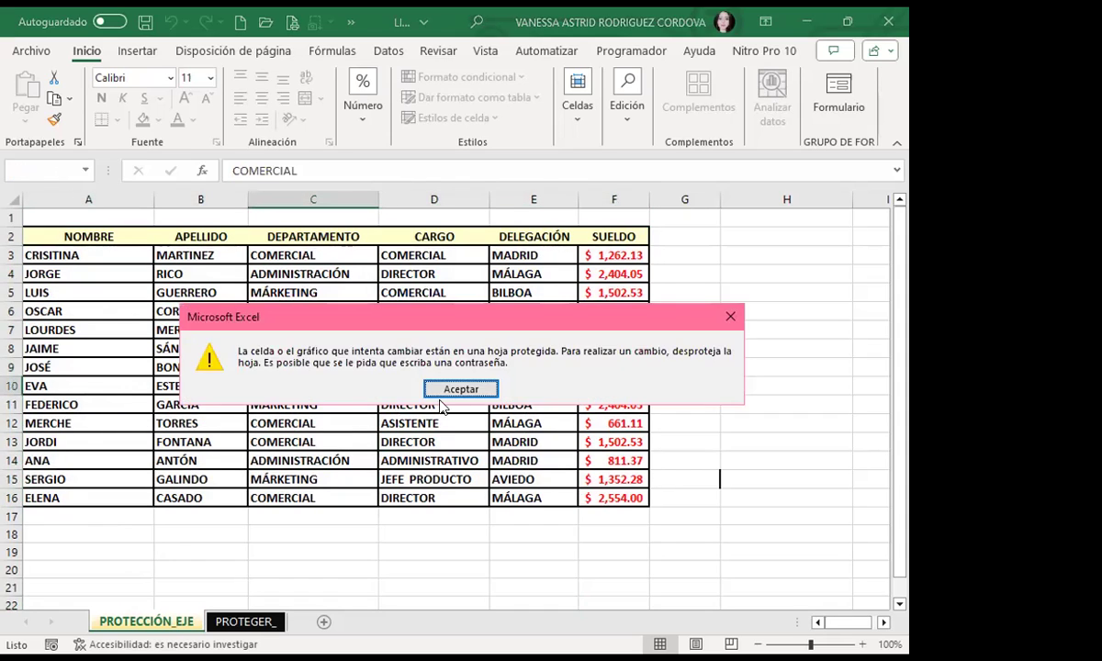
{"action": "left_click", "coordinate": [459, 390]}
{"action": "left_click", "coordinate": [307, 364]}
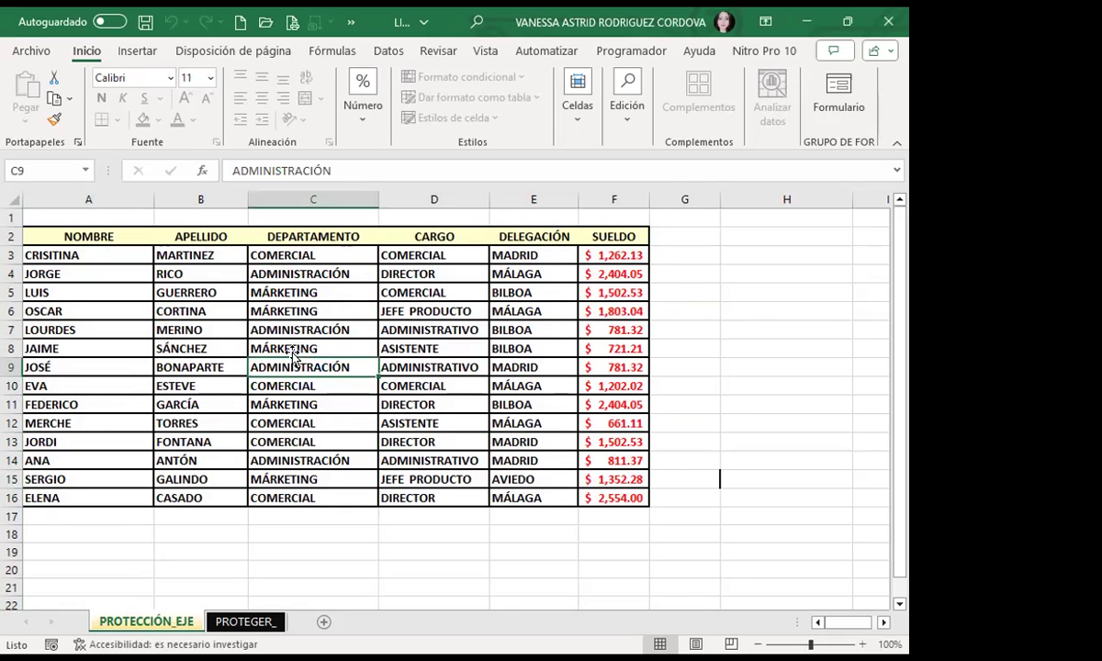
{"action": "left_click", "coordinate": [136, 50]}
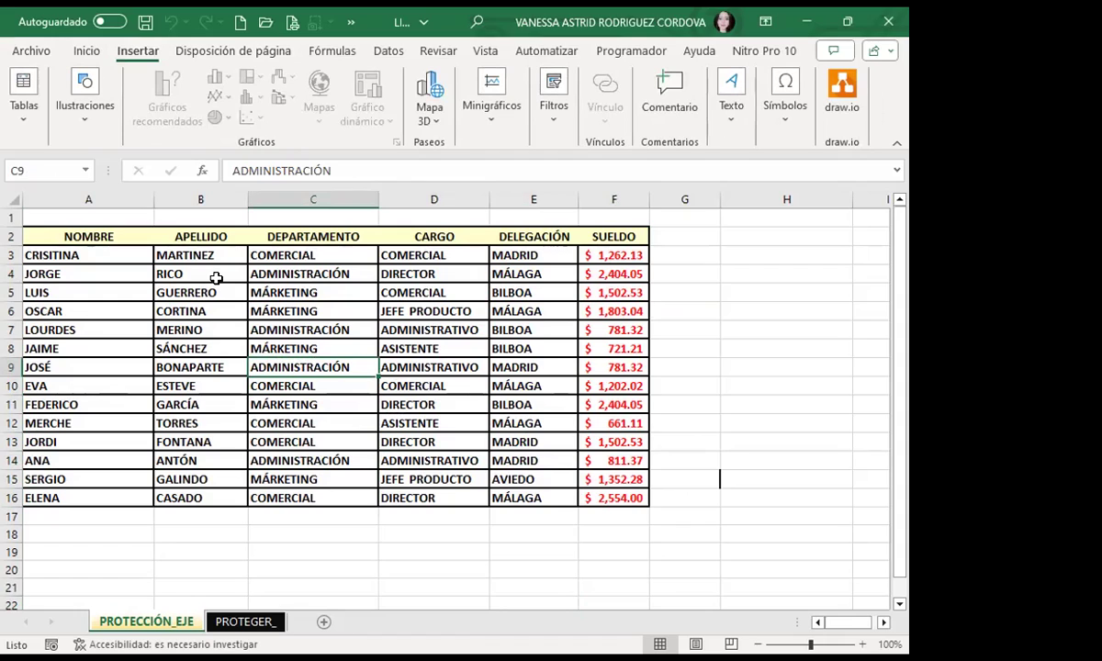
{"action": "left_click", "coordinate": [78, 117]}
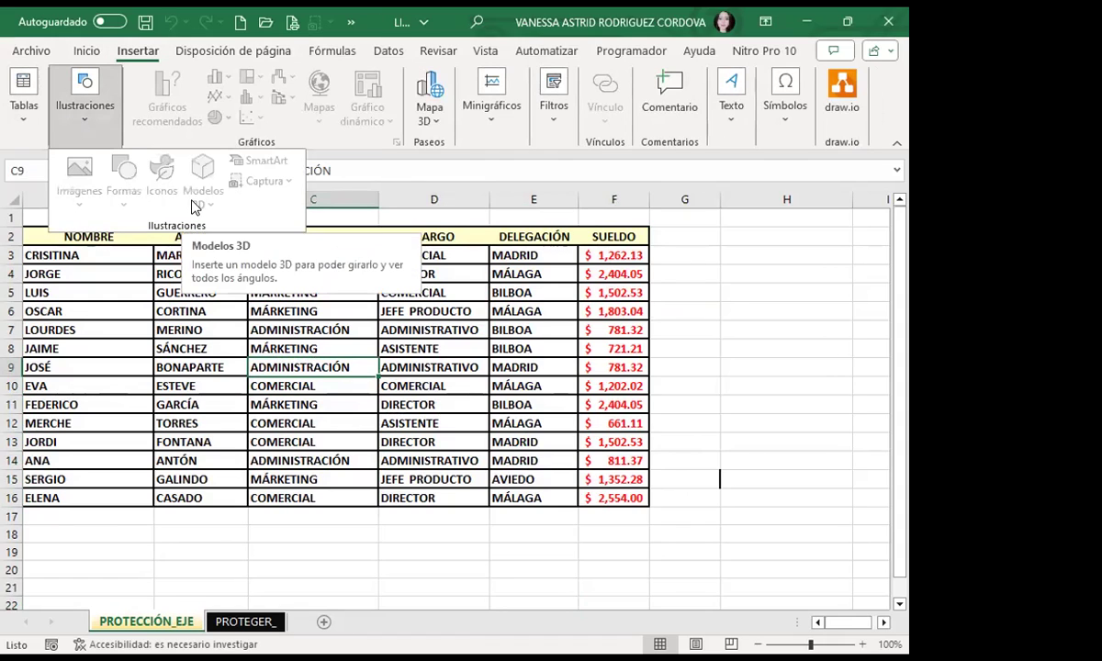
{"action": "left_click", "coordinate": [491, 102]}
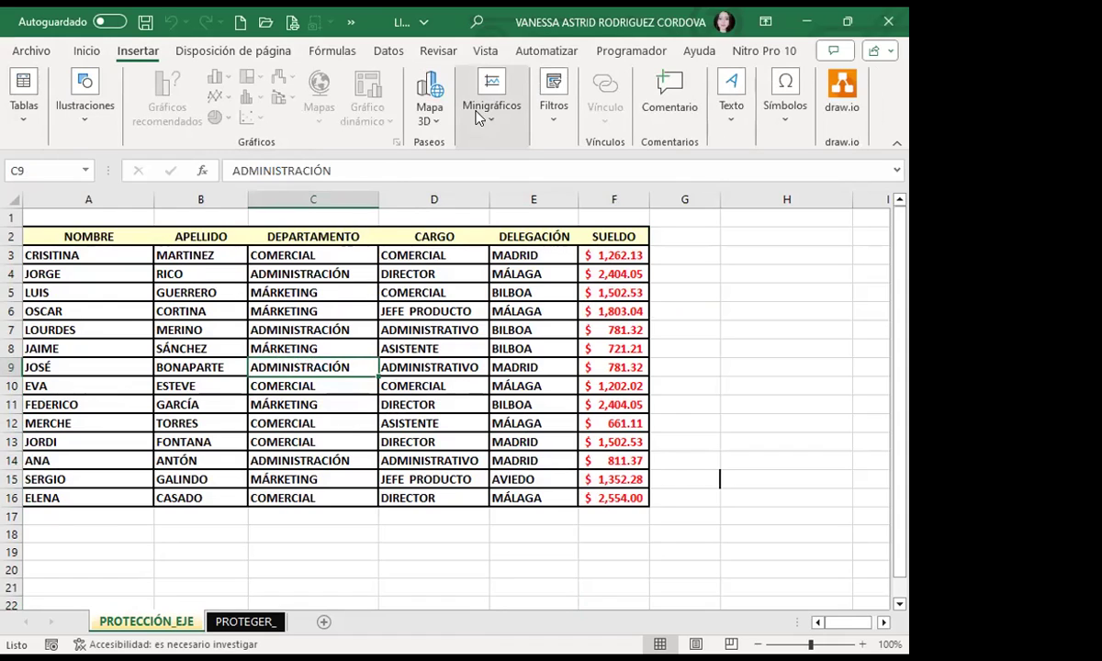
{"action": "left_click", "coordinate": [491, 102]}
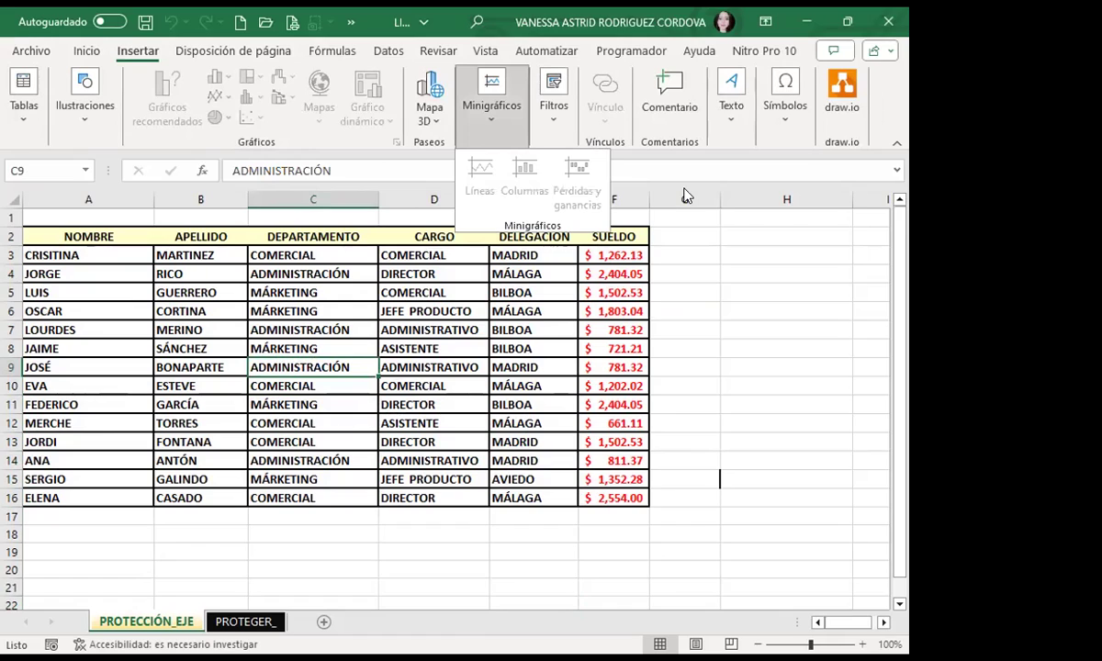
{"action": "left_click", "coordinate": [731, 101]}
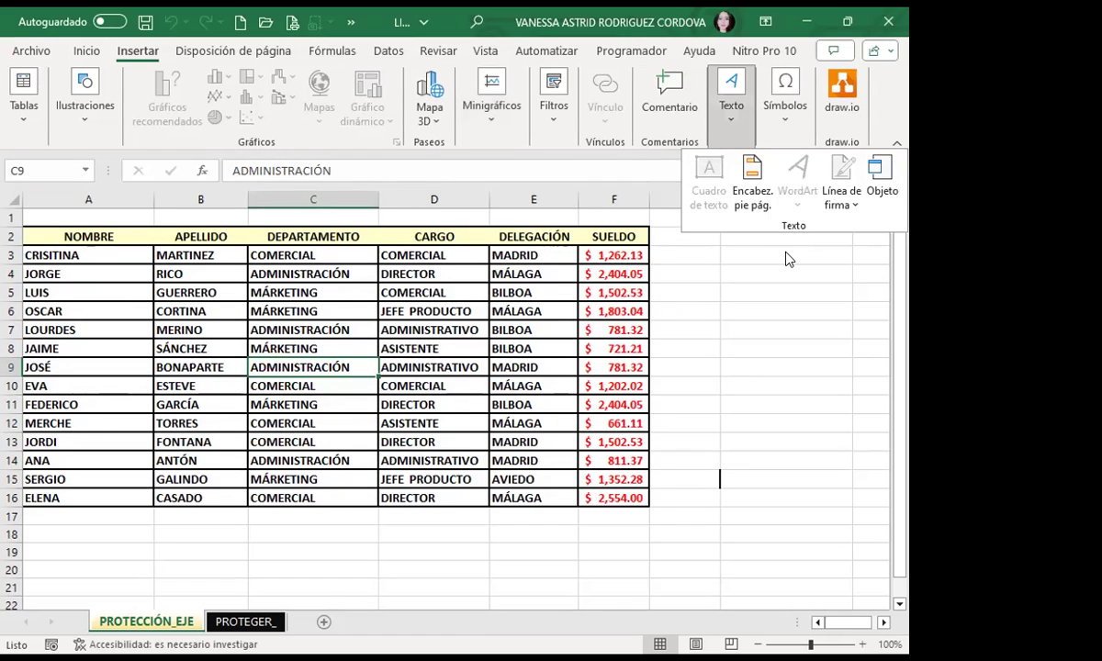
{"action": "left_click", "coordinate": [373, 289]}
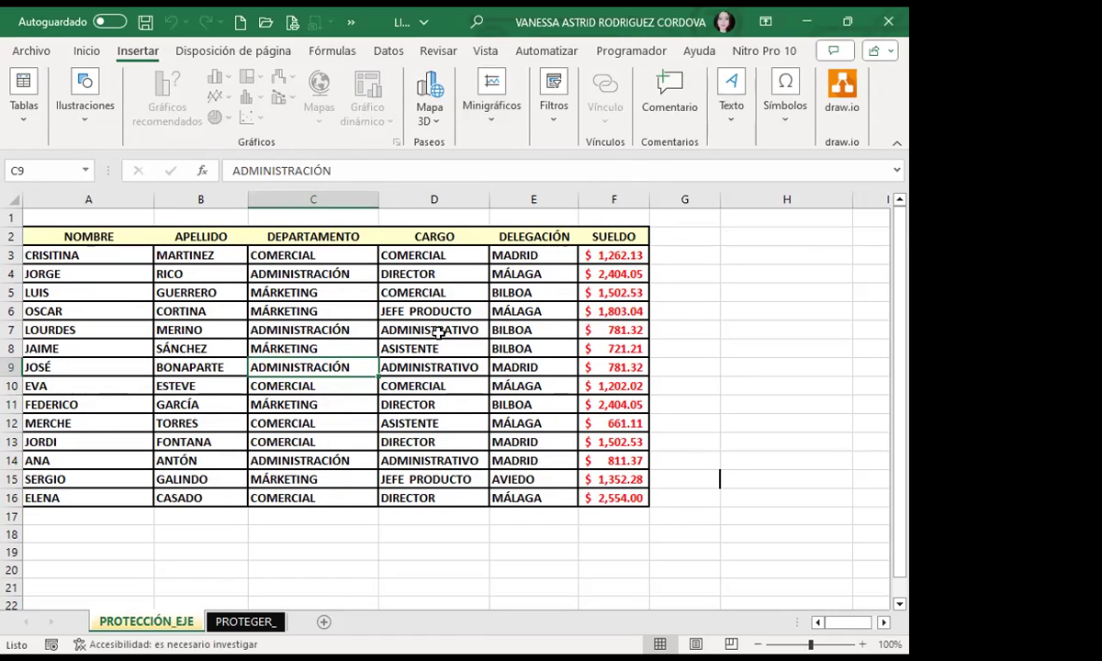
{"action": "left_click", "coordinate": [292, 327]}
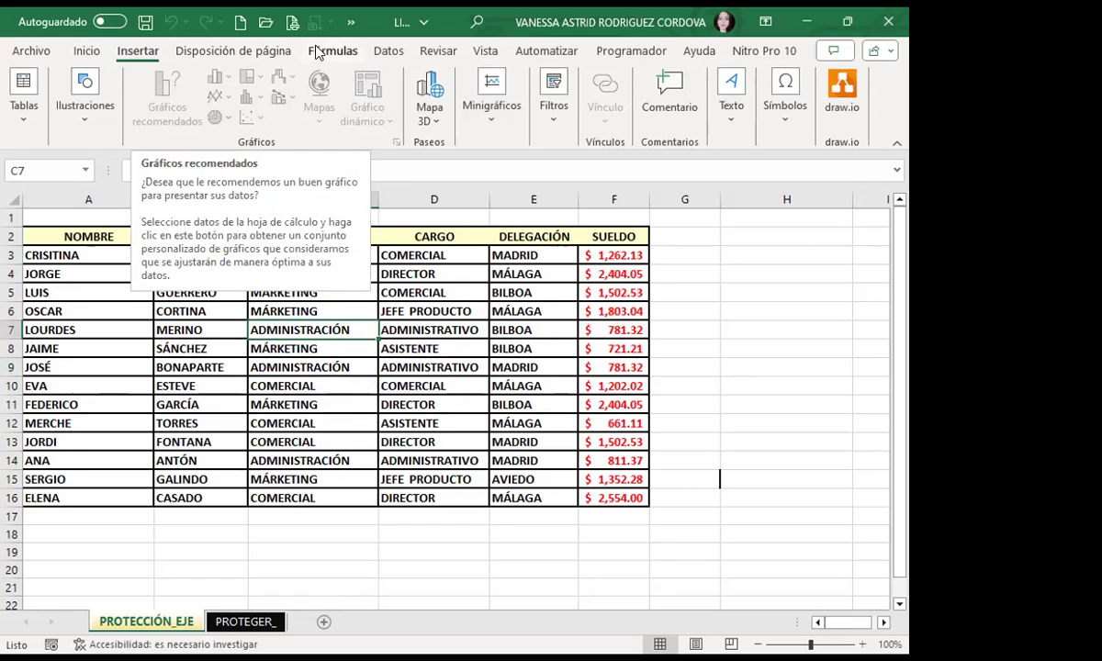
{"action": "left_click", "coordinate": [388, 52]}
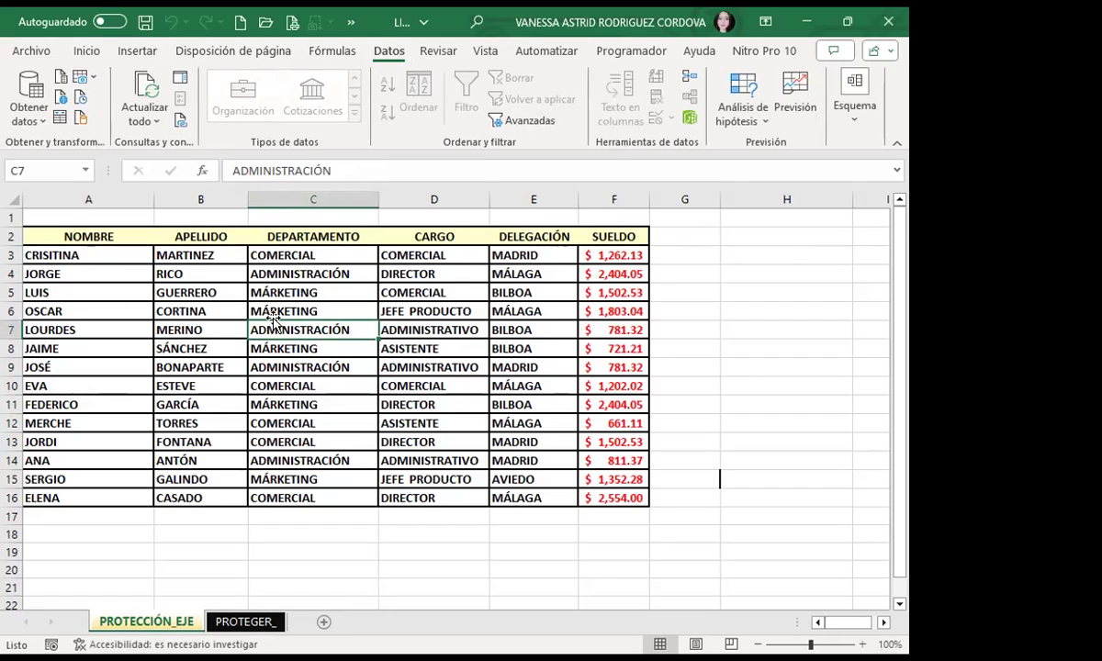
{"action": "left_click", "coordinate": [446, 348]}
{"action": "left_click", "coordinate": [424, 313]}
{"action": "left_click", "coordinate": [422, 439], "text": "shift"}
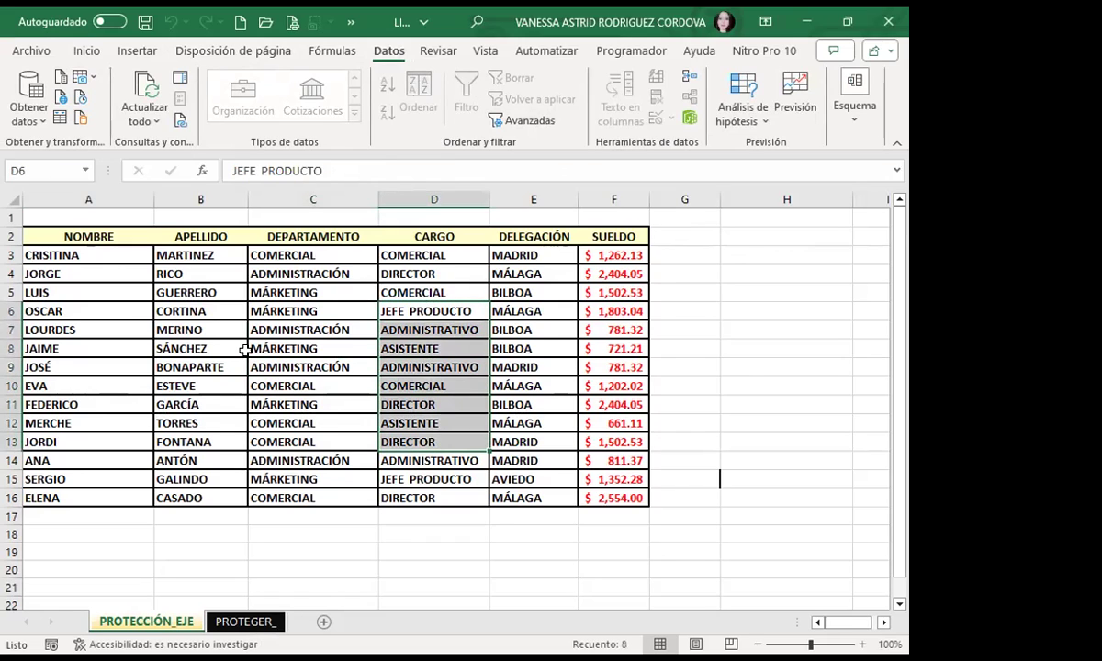
{"action": "left_click", "coordinate": [87, 51]}
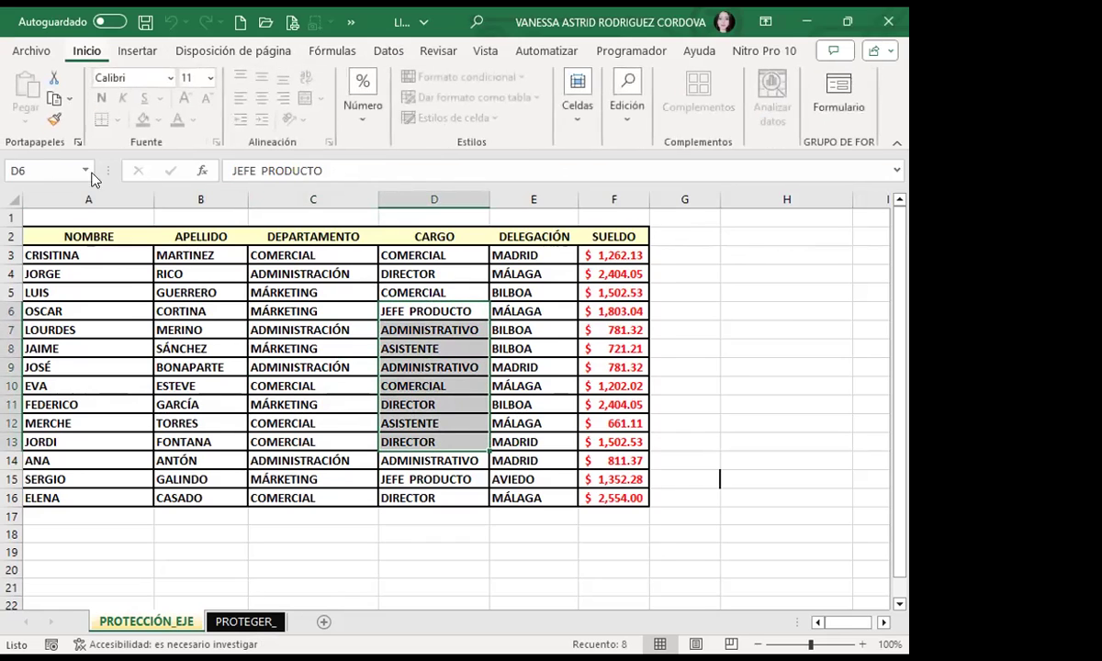
{"action": "left_click", "coordinate": [170, 345]}
{"action": "left_click", "coordinate": [536, 384]}
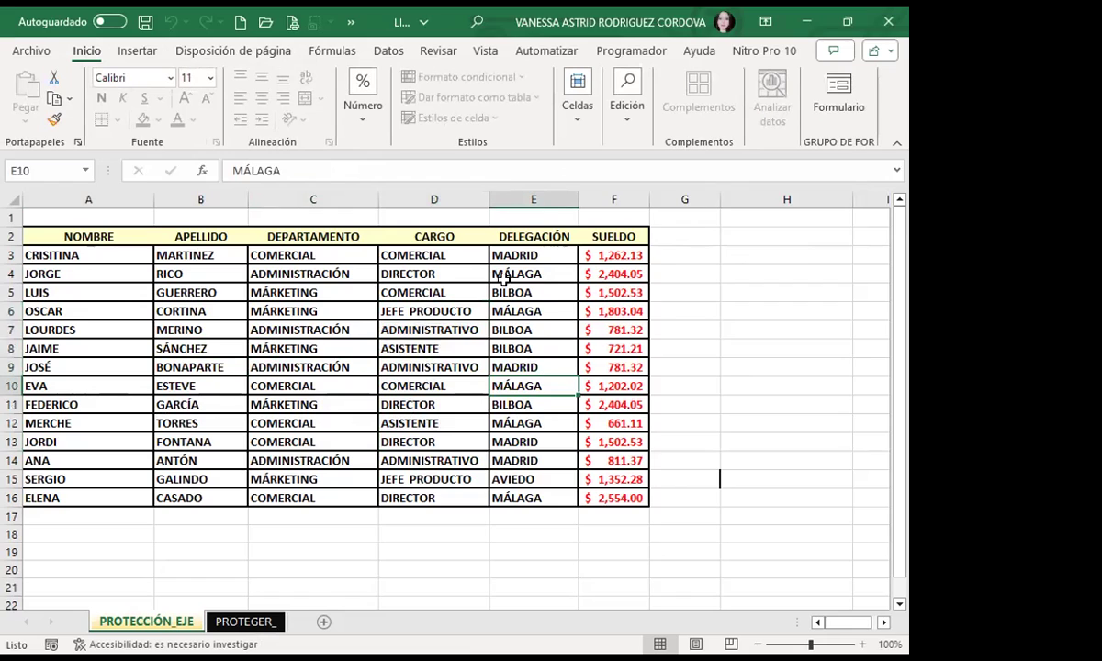
{"action": "left_click_drag", "start_coordinate": [500, 272], "coordinate": [617, 493]}
{"action": "left_click", "coordinate": [588, 478]}
{"action": "left_click", "coordinate": [286, 349]}
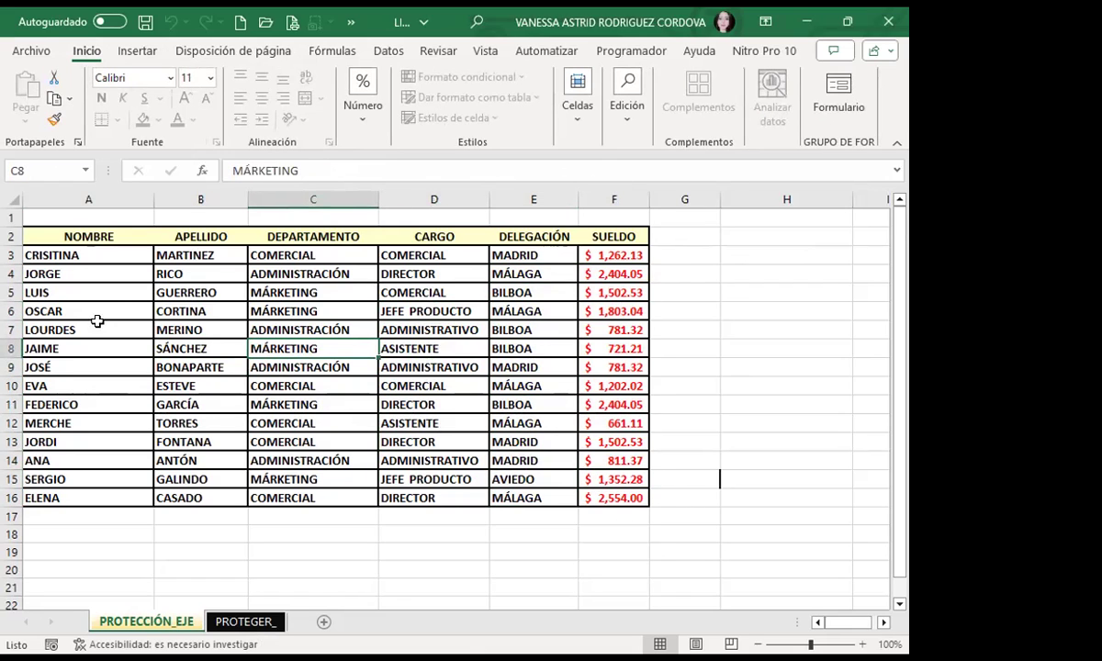
{"action": "left_click", "coordinate": [210, 627]}
{"action": "left_click", "coordinate": [271, 431]}
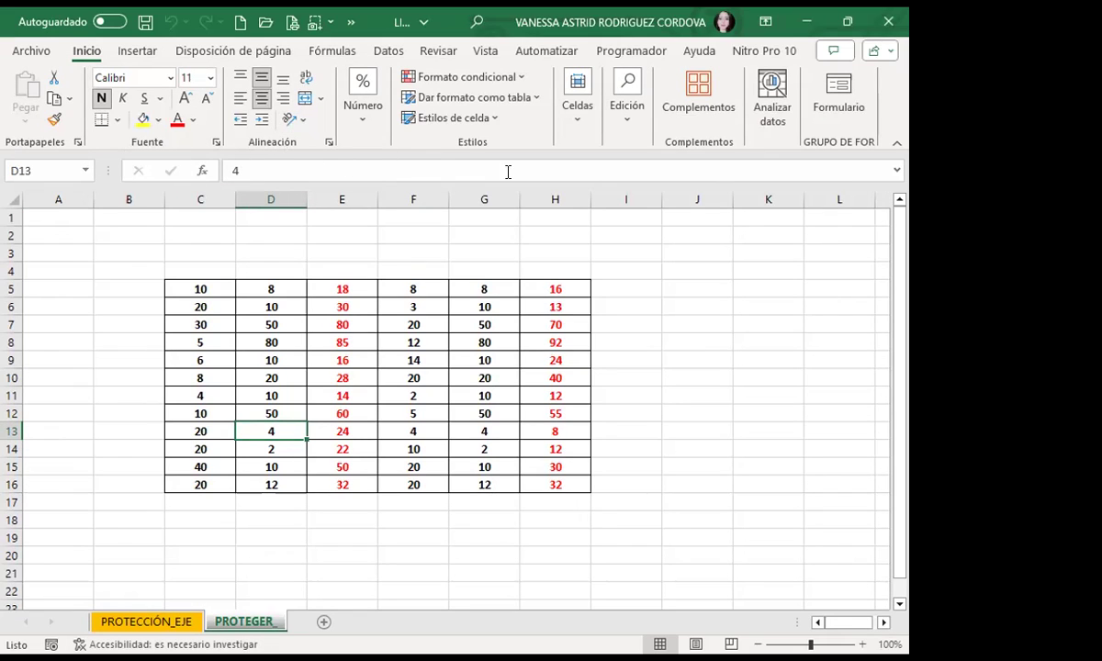
{"action": "left_click", "coordinate": [597, 248]}
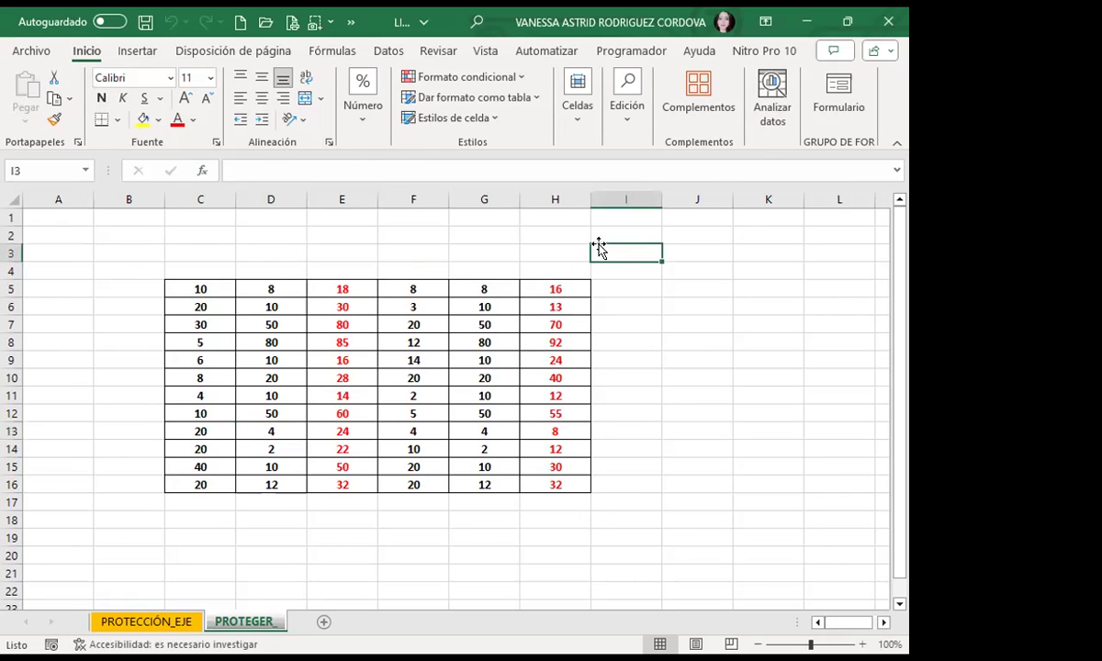
{"action": "type", "text": "FGFDGFD"}
{"action": "key", "text": "BackSpace"}
{"action": "key", "text": "BackSpace"}
{"action": "key", "text": "BackSpace"}
{"action": "key", "text": "BackSpace"}
{"action": "key", "text": "BackSpace"}
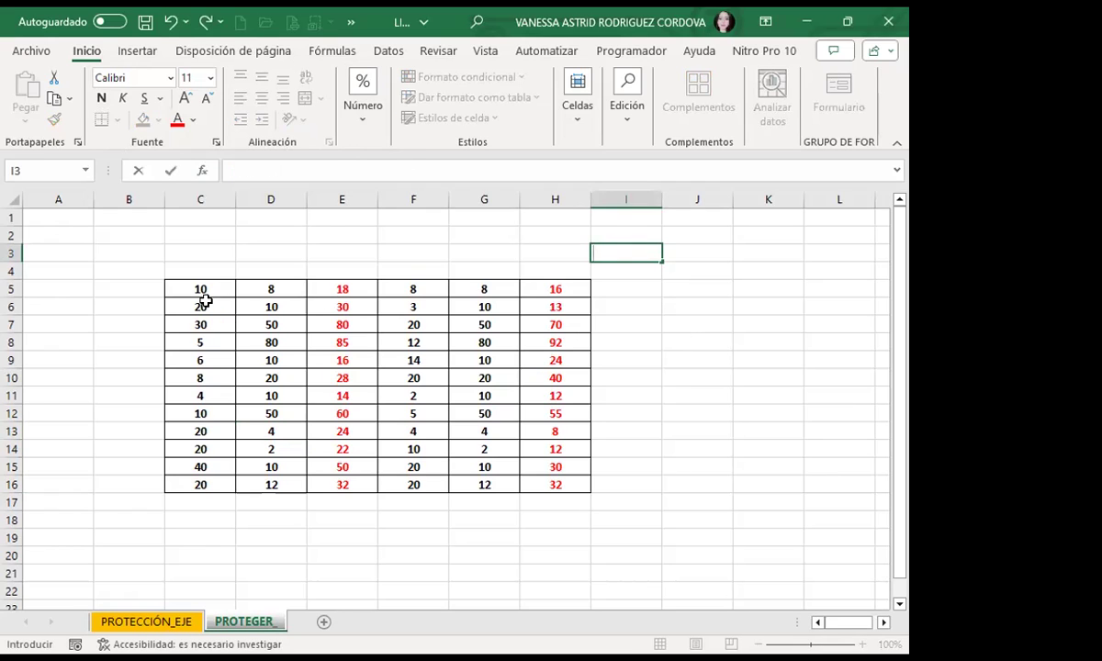
{"action": "left_click_drag", "start_coordinate": [216, 273], "coordinate": [551, 485]}
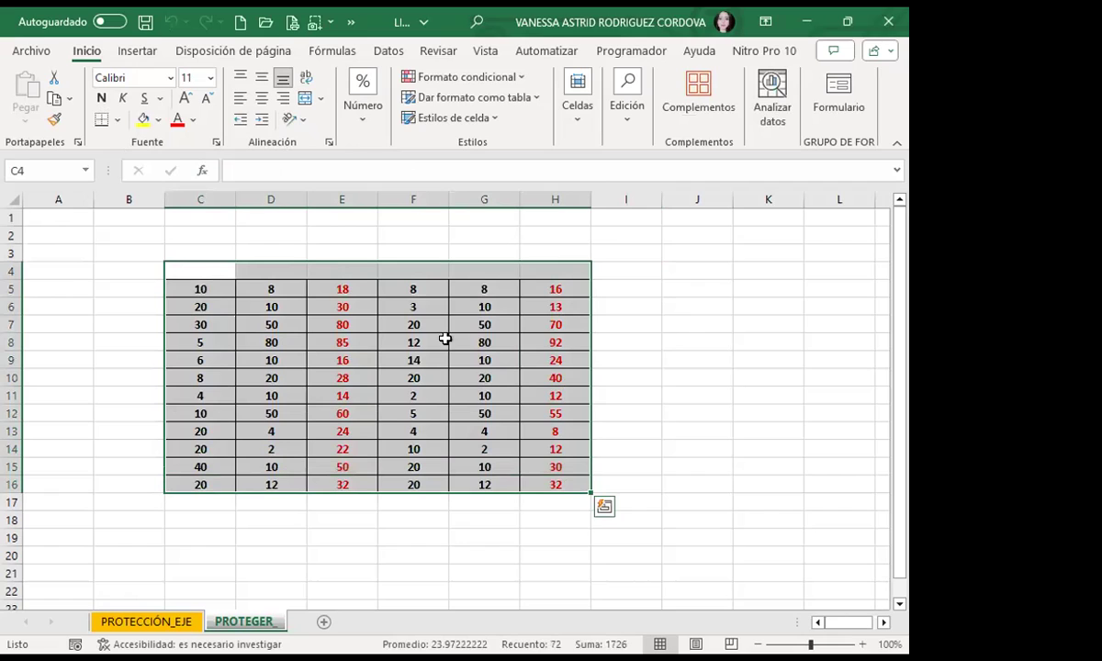
{"action": "left_click", "coordinate": [117, 121]}
{"action": "left_click", "coordinate": [694, 438]}
{"action": "left_click", "coordinate": [694, 438]}
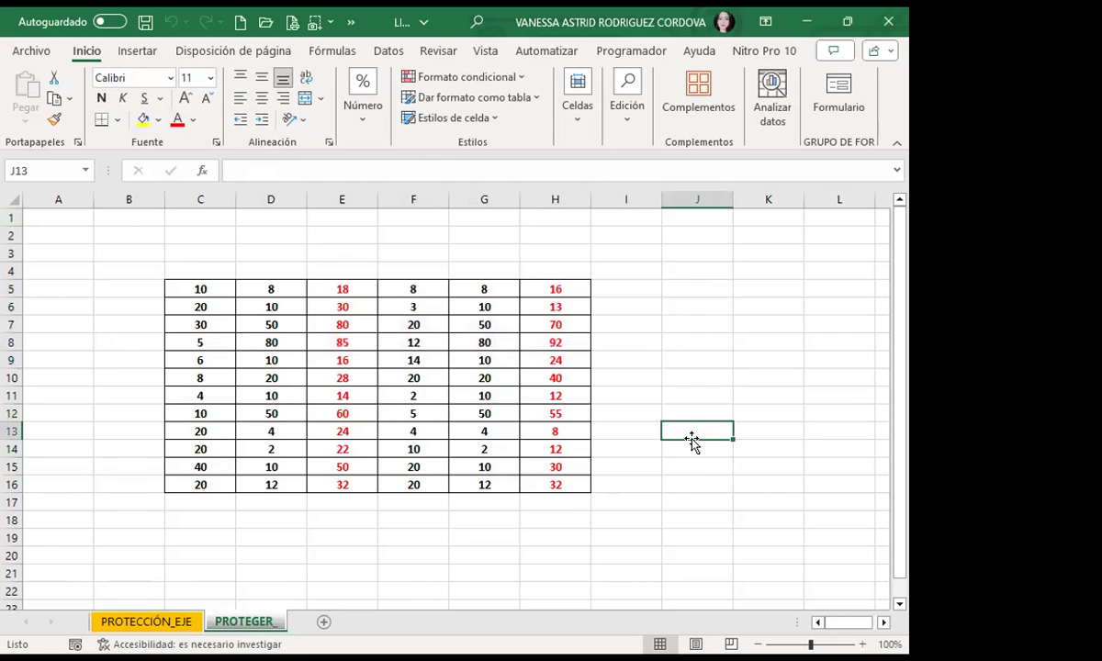
{"action": "left_click", "coordinate": [126, 321]}
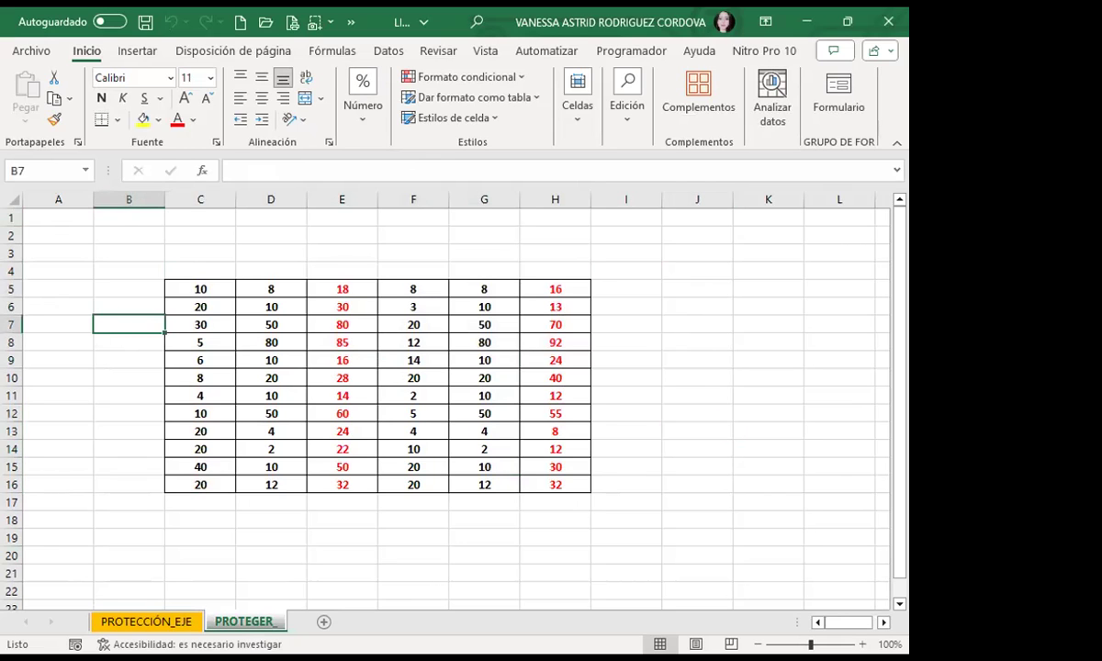
{"action": "left_click", "coordinate": [142, 622]}
{"action": "left_click", "coordinate": [106, 418]}
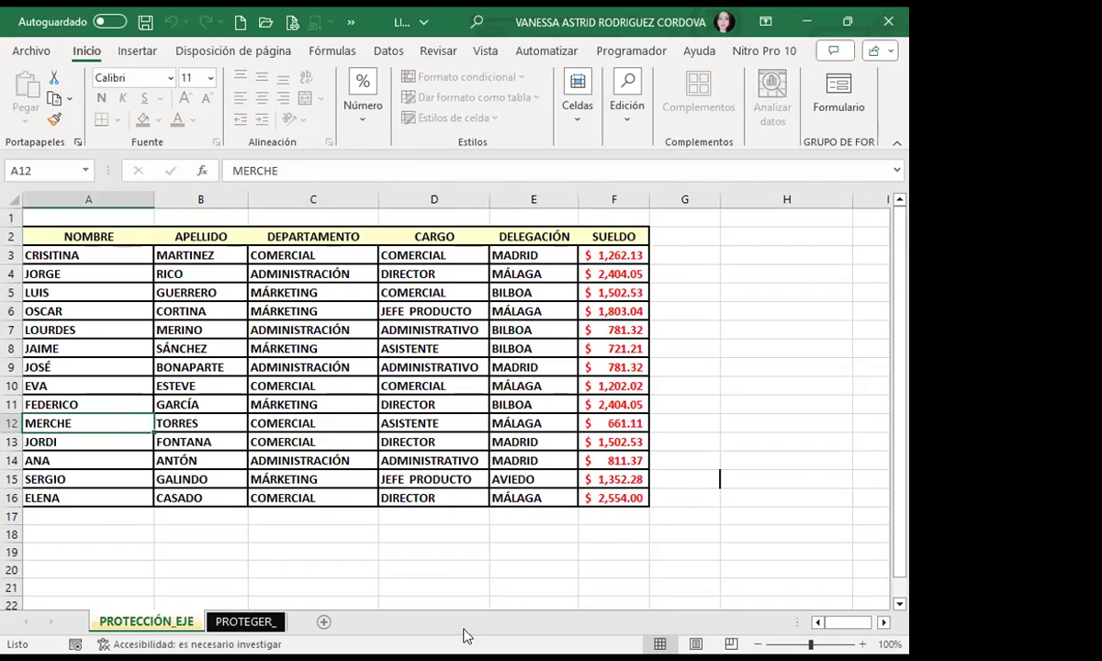
{"action": "left_click", "coordinate": [696, 441]}
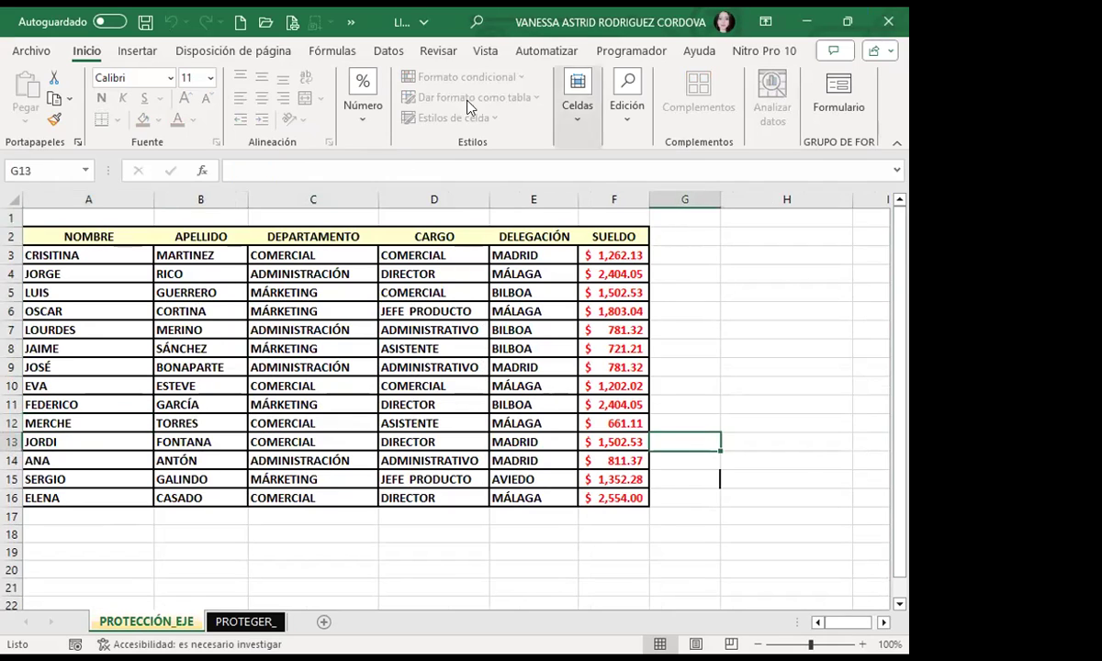
{"action": "left_click", "coordinate": [404, 372]}
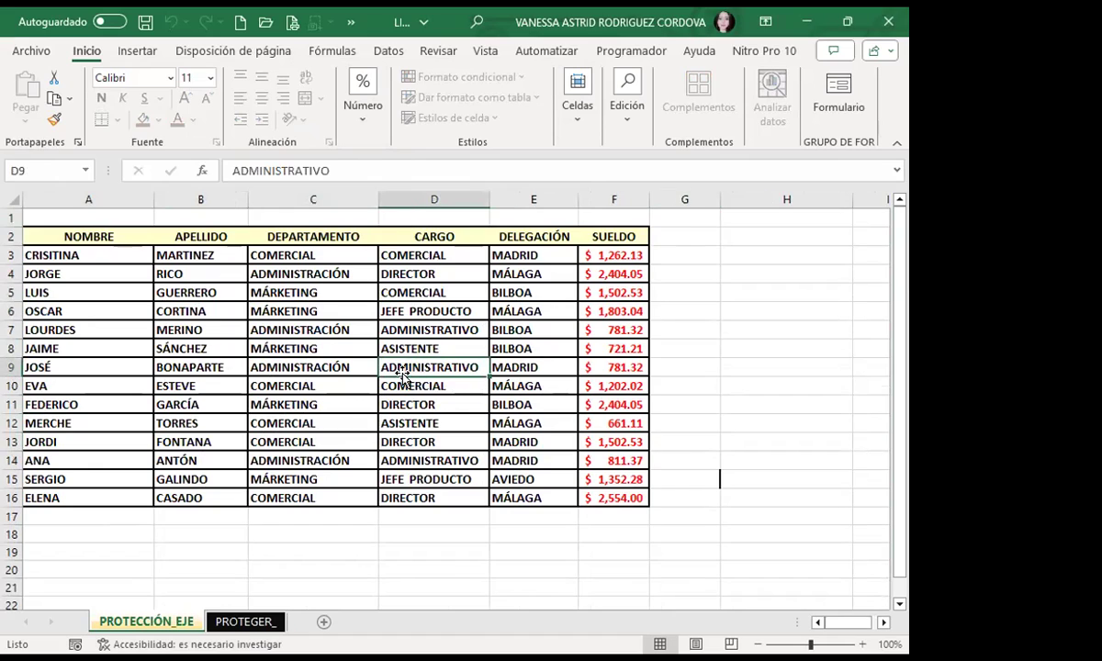
{"action": "left_click", "coordinate": [343, 347]}
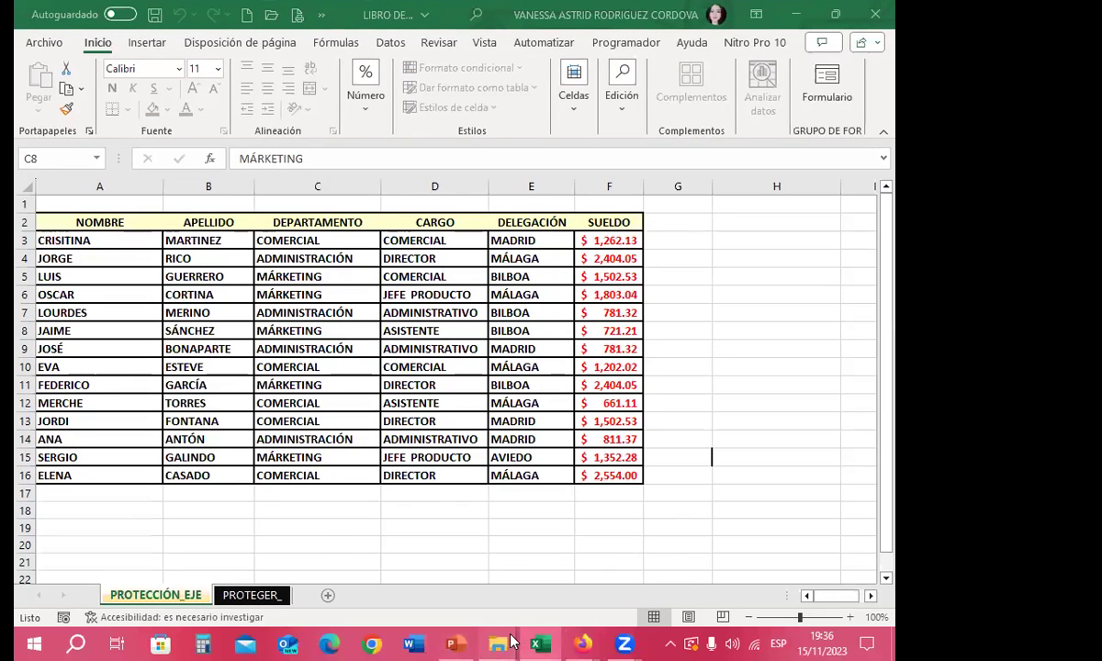
{"action": "mouse_move", "coordinate": [496, 643]}
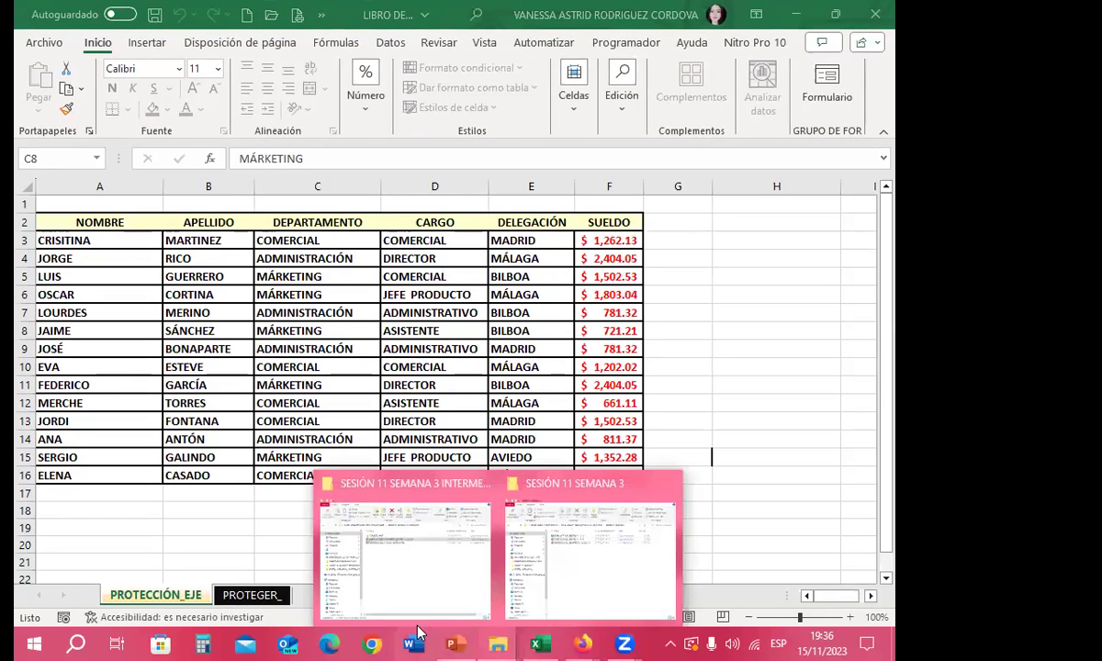
Reopen LIBRO DE EXCEL INTERMEDIO_SESION 11_15.11.23 from the SESIÓN 11 SEMANA 3 INTERMEDIO folder
{"action": "left_click", "coordinate": [411, 581]}
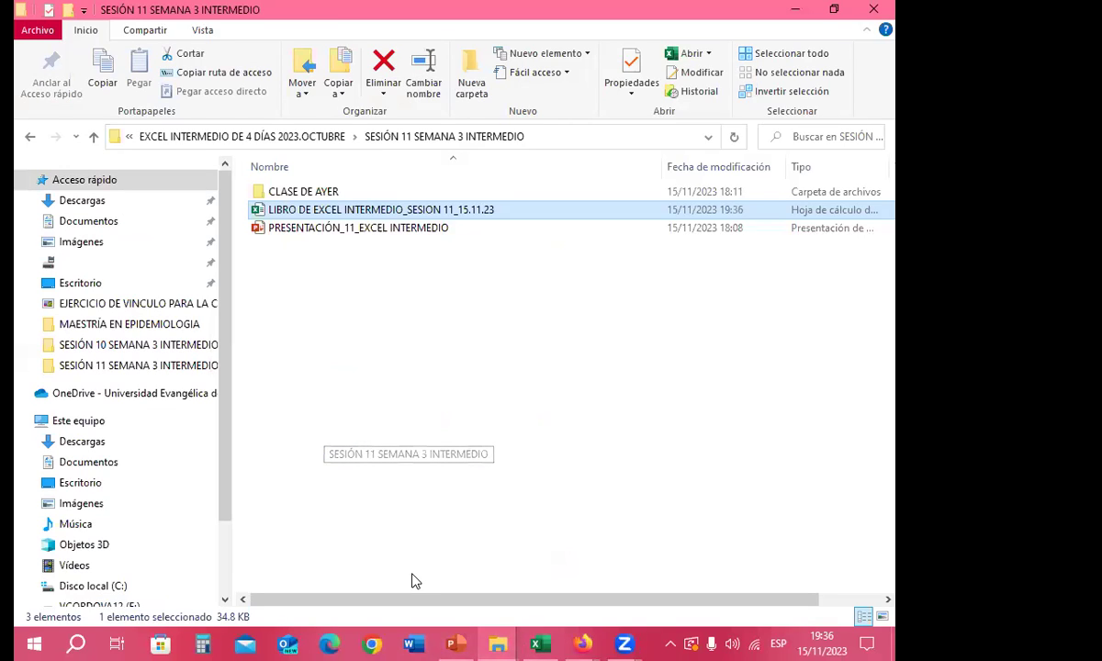
{"action": "left_click", "coordinate": [539, 643]}
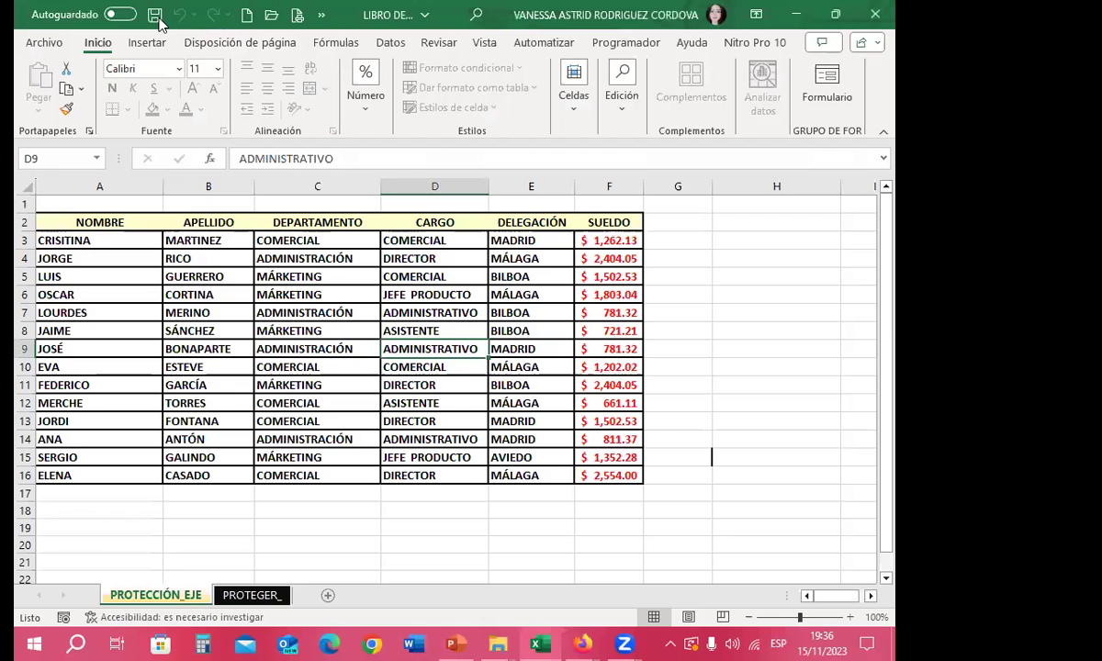
{"action": "left_click", "coordinate": [539, 643]}
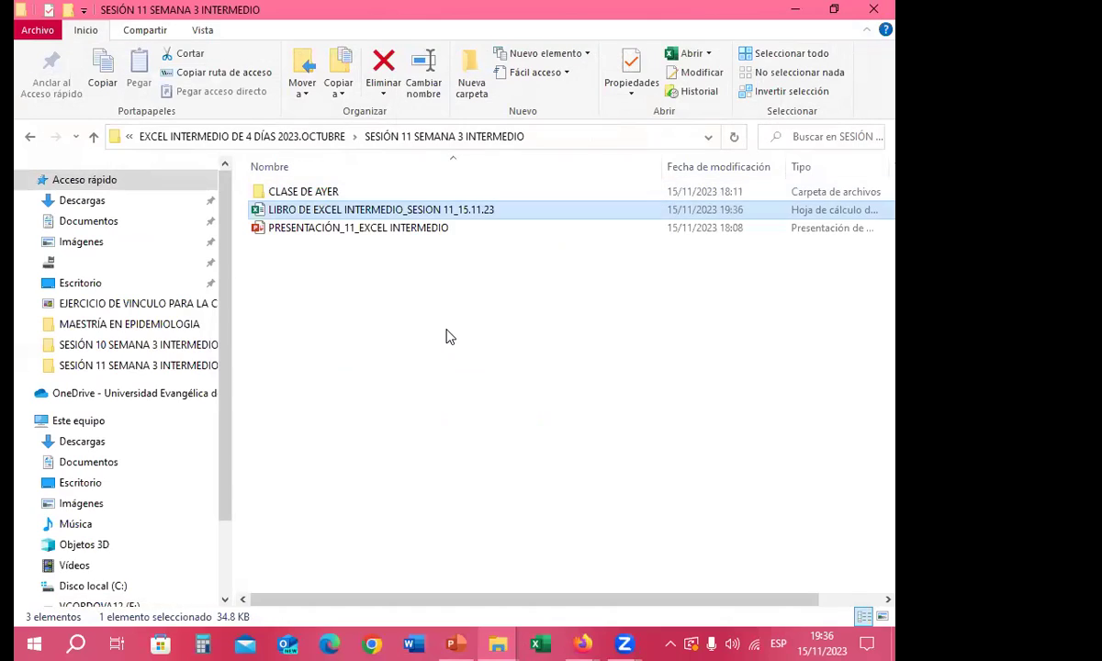
{"action": "double_click", "coordinate": [423, 211]}
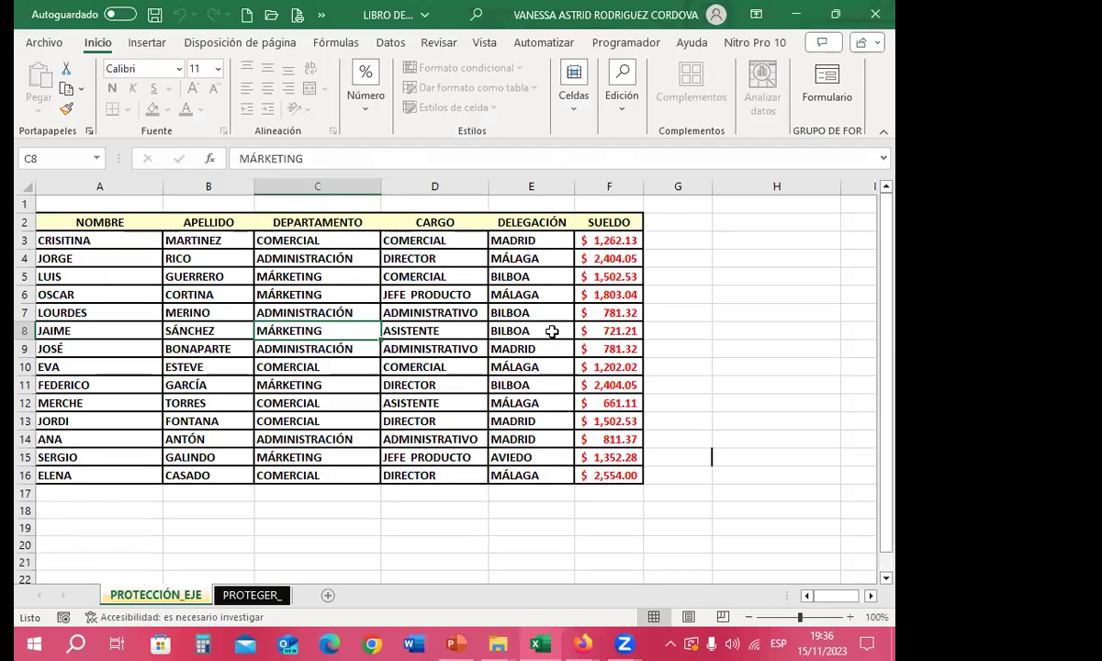
Add a blank Hoja1 sheet after PROTEGER_, then return to the PROTECCIÓN_EJE table
{"action": "left_click", "coordinate": [609, 349]}
{"action": "left_click", "coordinate": [709, 314]}
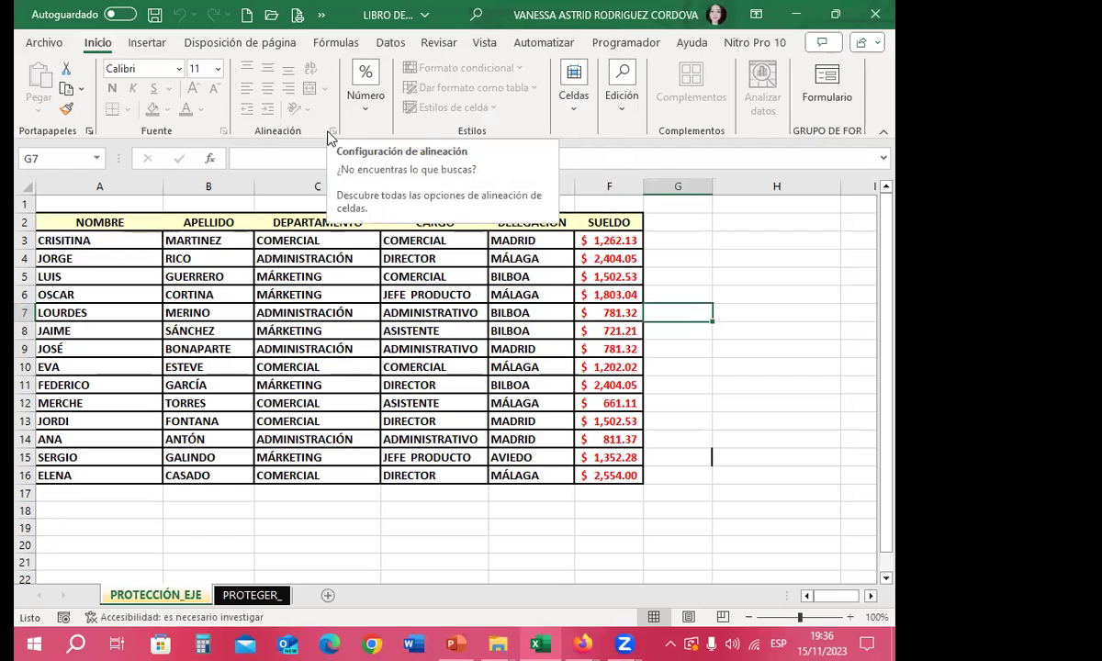
{"action": "left_click", "coordinate": [251, 595]}
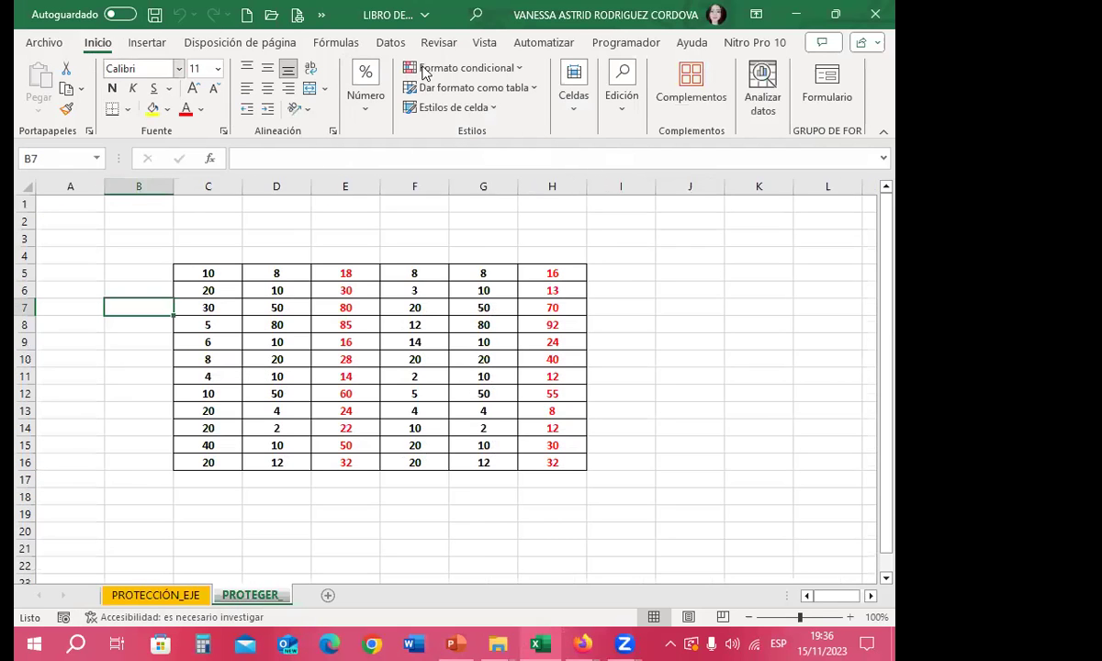
{"action": "left_click", "coordinate": [645, 308]}
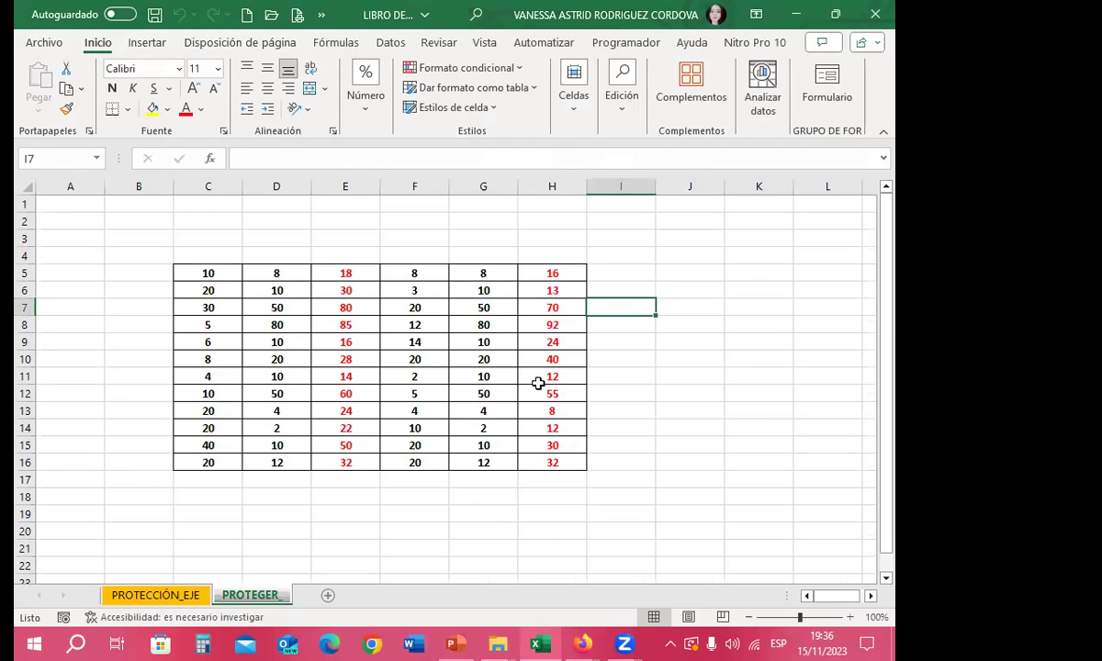
{"action": "left_click", "coordinate": [326, 597]}
{"action": "left_click", "coordinate": [259, 412]}
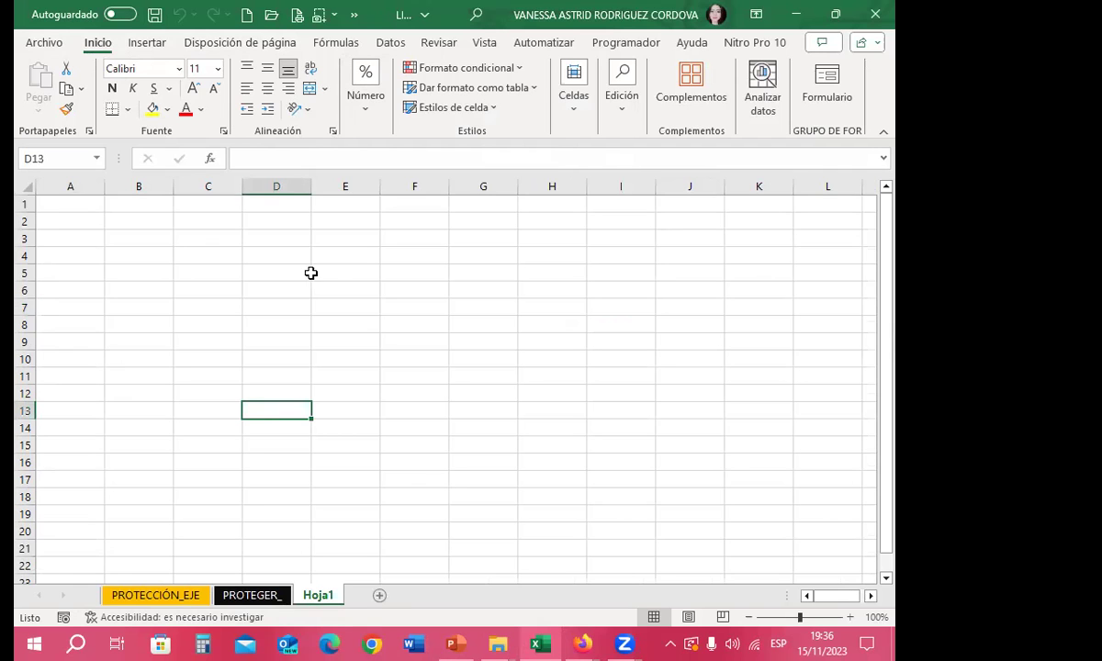
{"action": "left_click", "coordinate": [161, 601]}
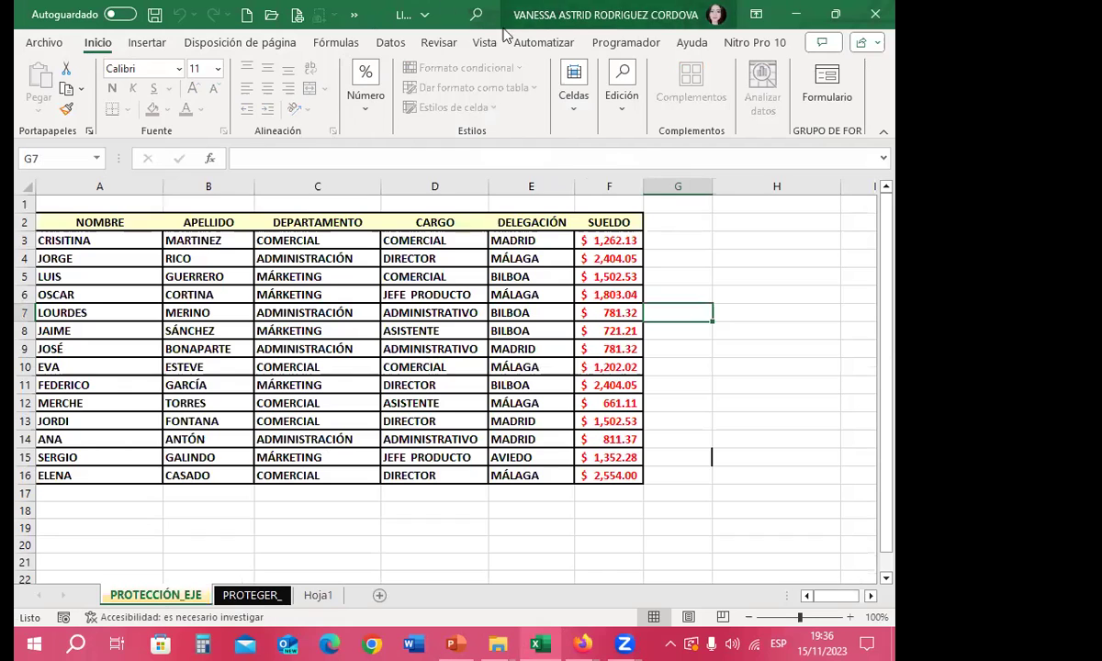
Remove the password protection from the PROTECCIÓN_EJE sheet
{"action": "left_click", "coordinate": [438, 42]}
{"action": "left_click", "coordinate": [613, 96]}
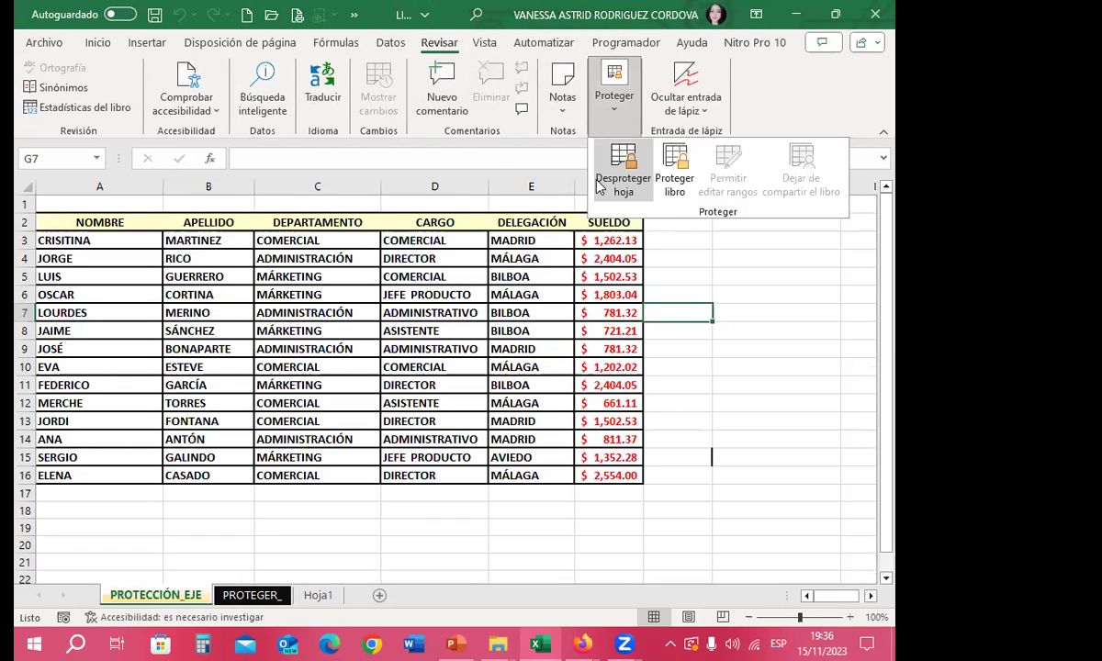
{"action": "left_click", "coordinate": [521, 184]}
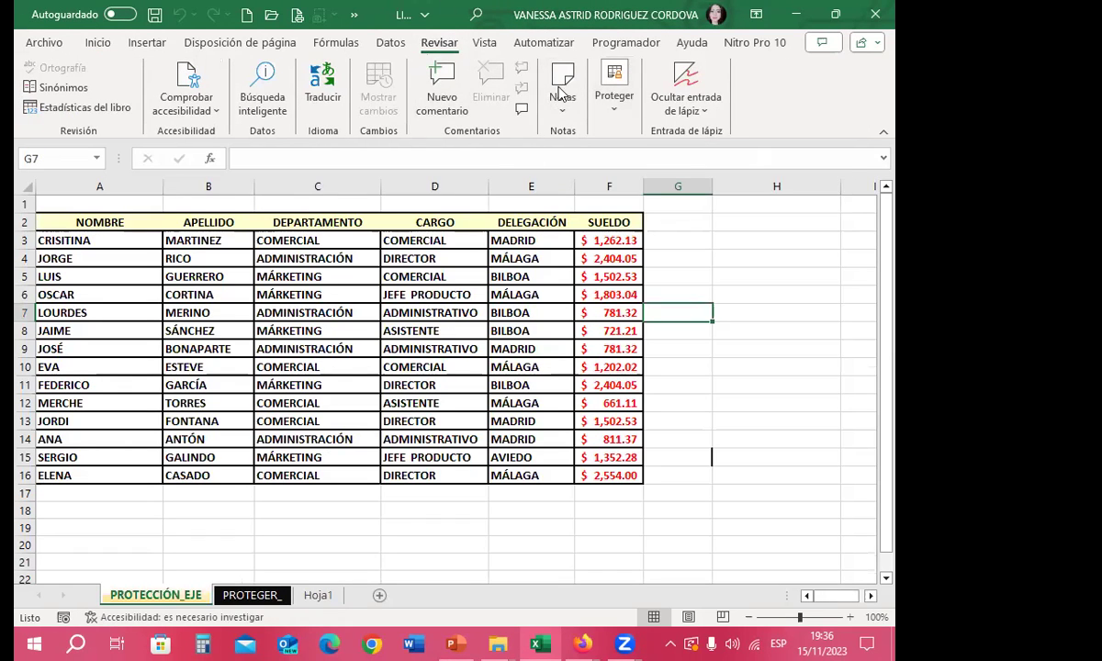
{"action": "left_click", "coordinate": [614, 92]}
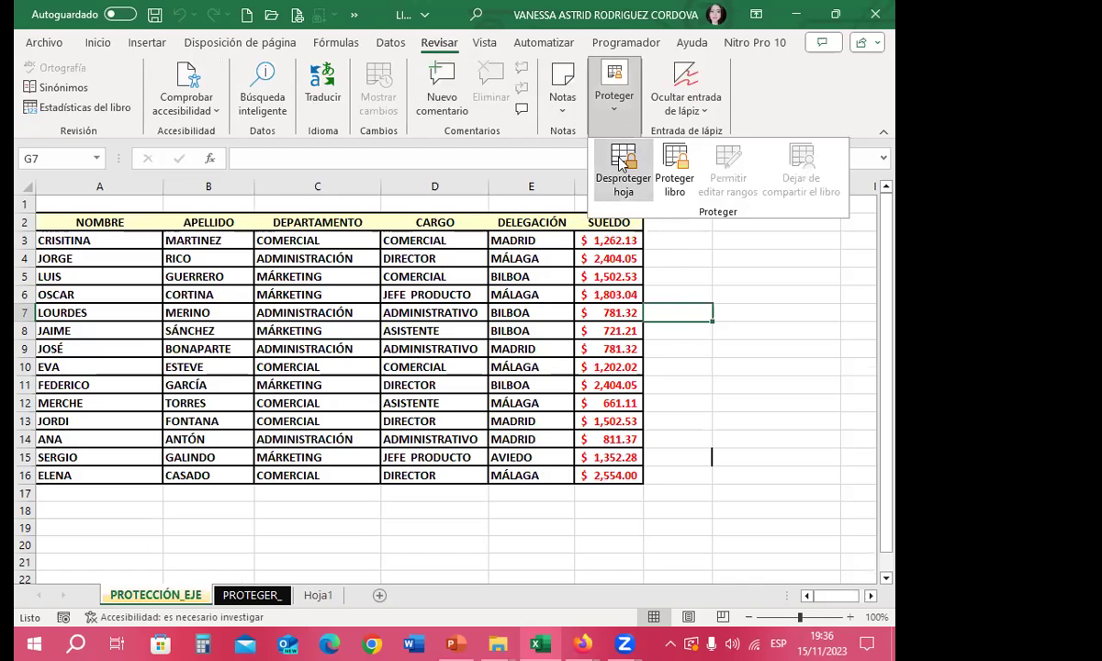
{"action": "left_click", "coordinate": [622, 165]}
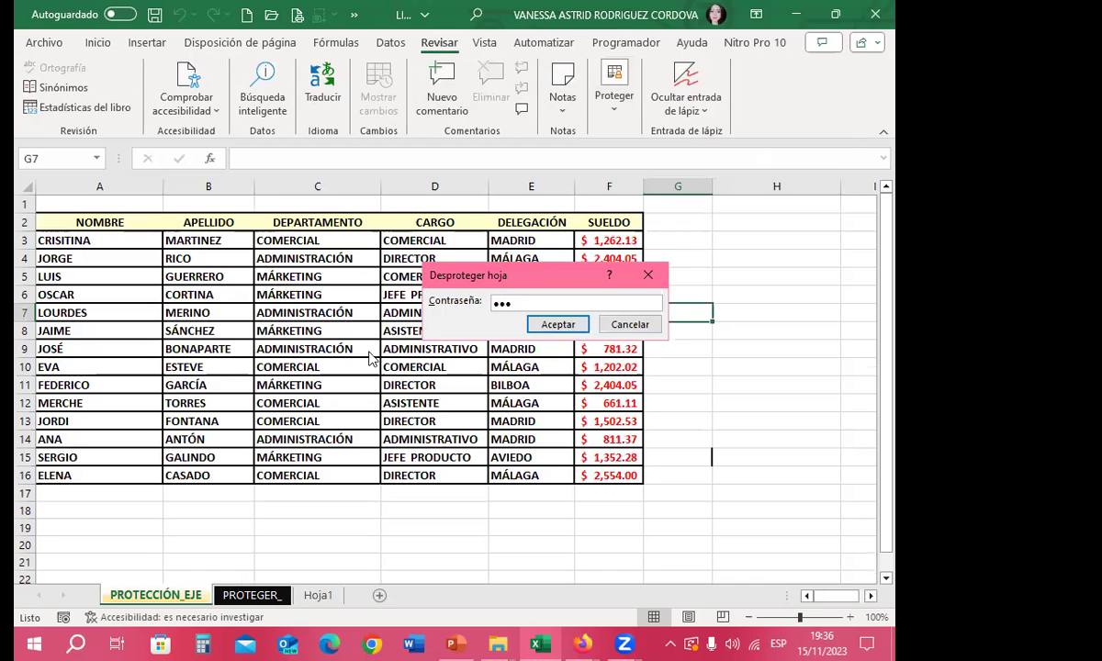
{"action": "left_click", "coordinate": [559, 324]}
{"action": "left_click", "coordinate": [671, 329]}
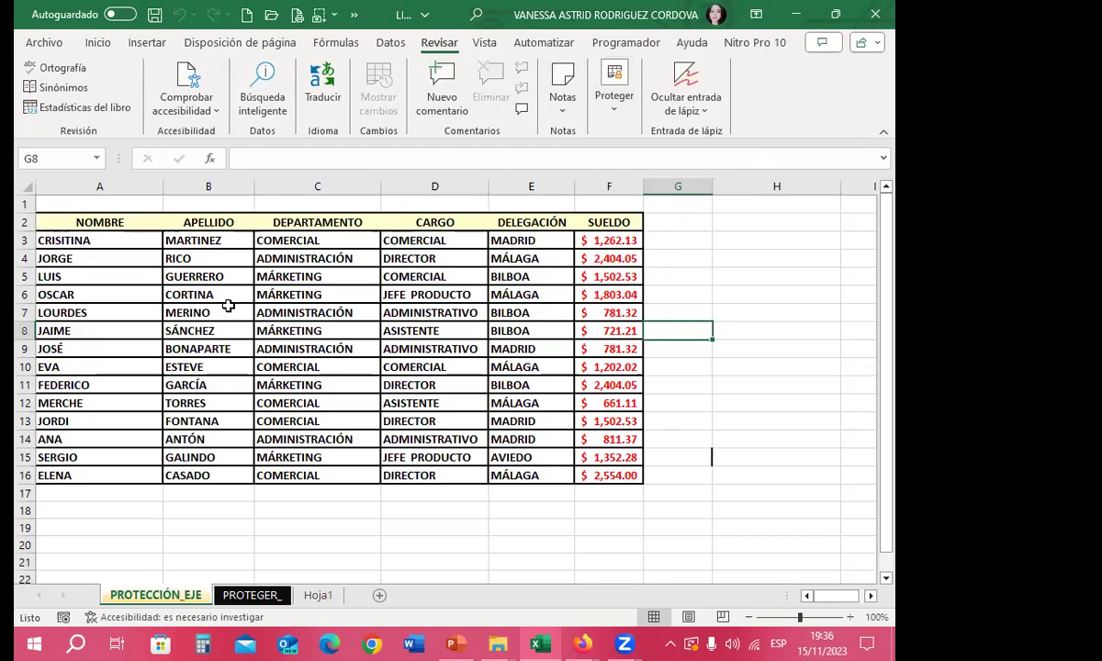
Fill header row A2:F2 gold, then close and reopen the employee workbook
{"action": "left_click_drag", "start_coordinate": [84, 222], "coordinate": [610, 222]}
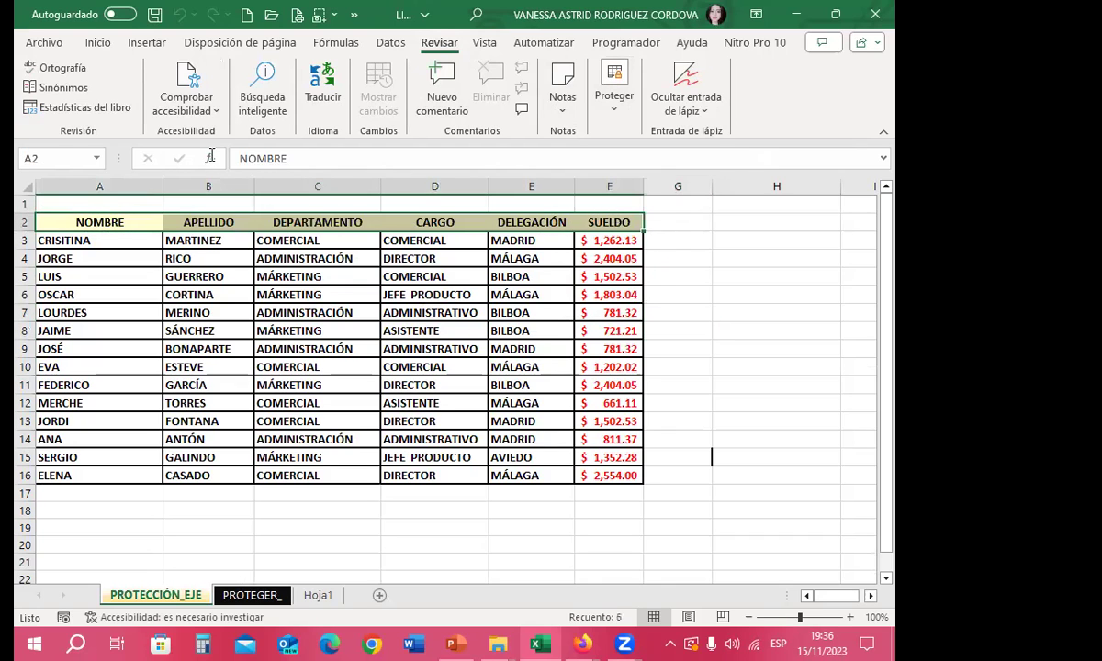
{"action": "left_click", "coordinate": [97, 42]}
{"action": "left_click", "coordinate": [167, 109]}
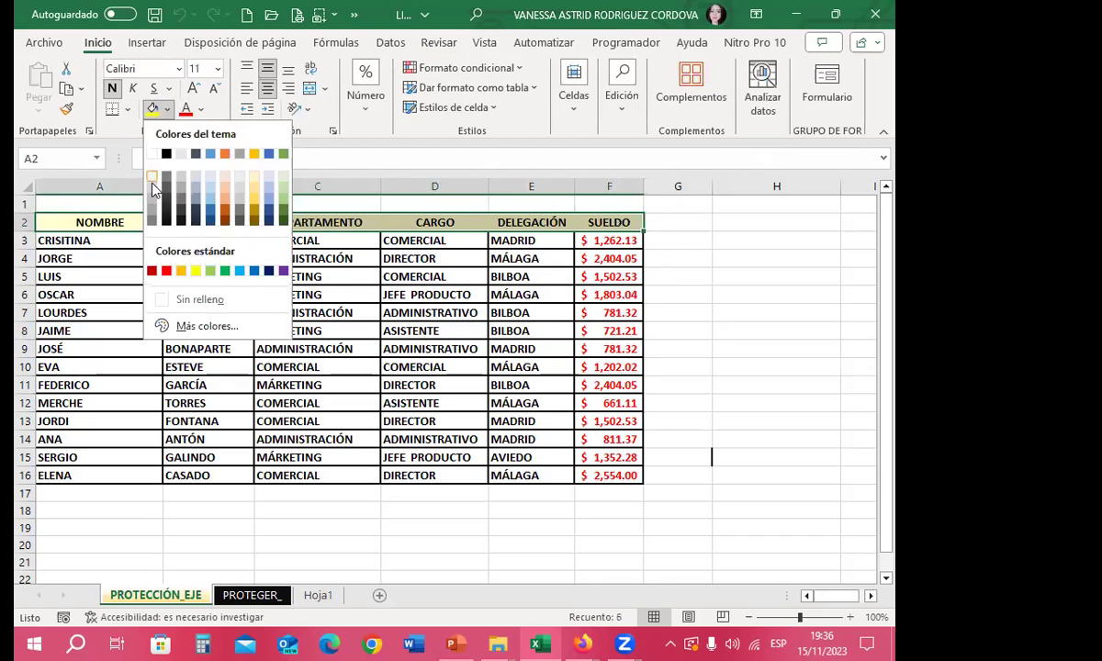
{"action": "left_click", "coordinate": [255, 195]}
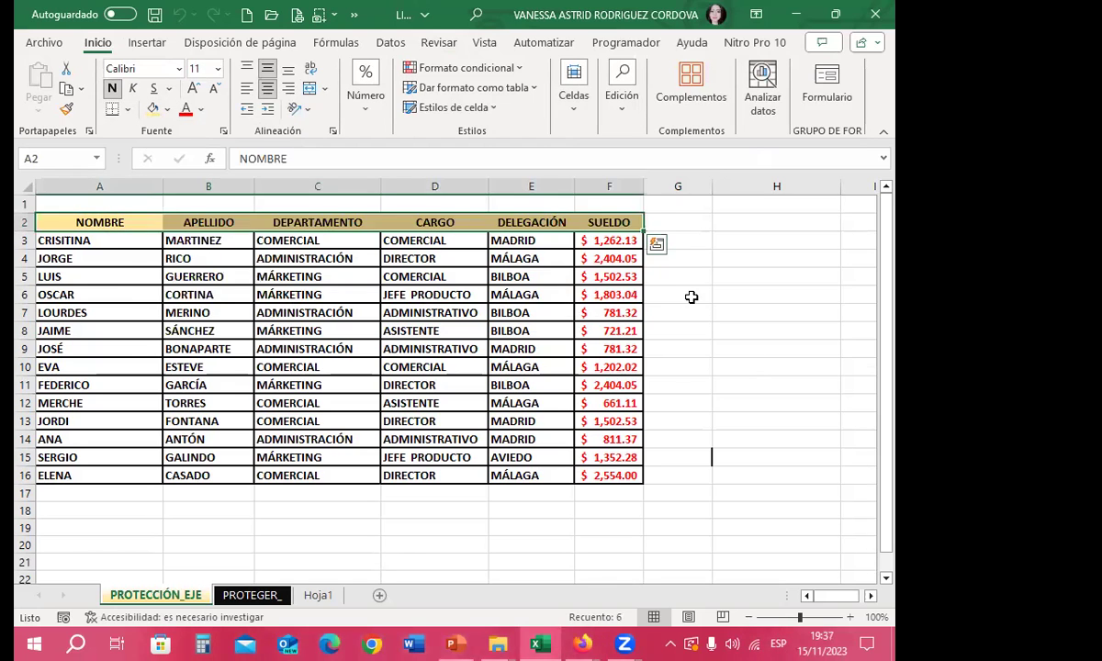
{"action": "left_click", "coordinate": [692, 297]}
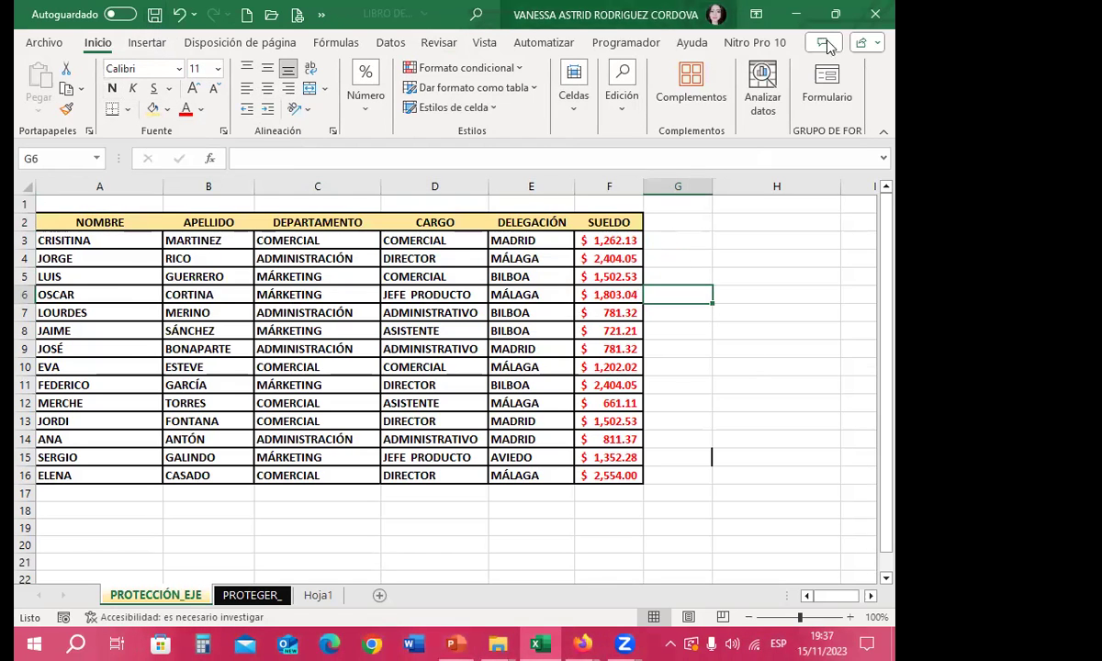
{"action": "left_click", "coordinate": [875, 14]}
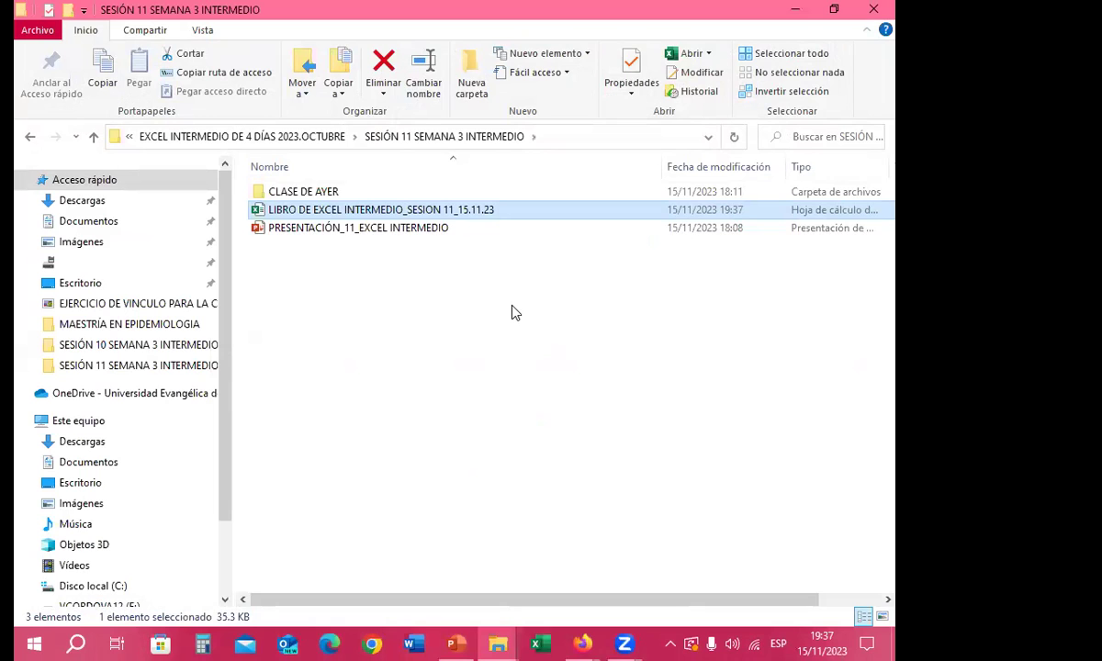
{"action": "double_click", "coordinate": [480, 211]}
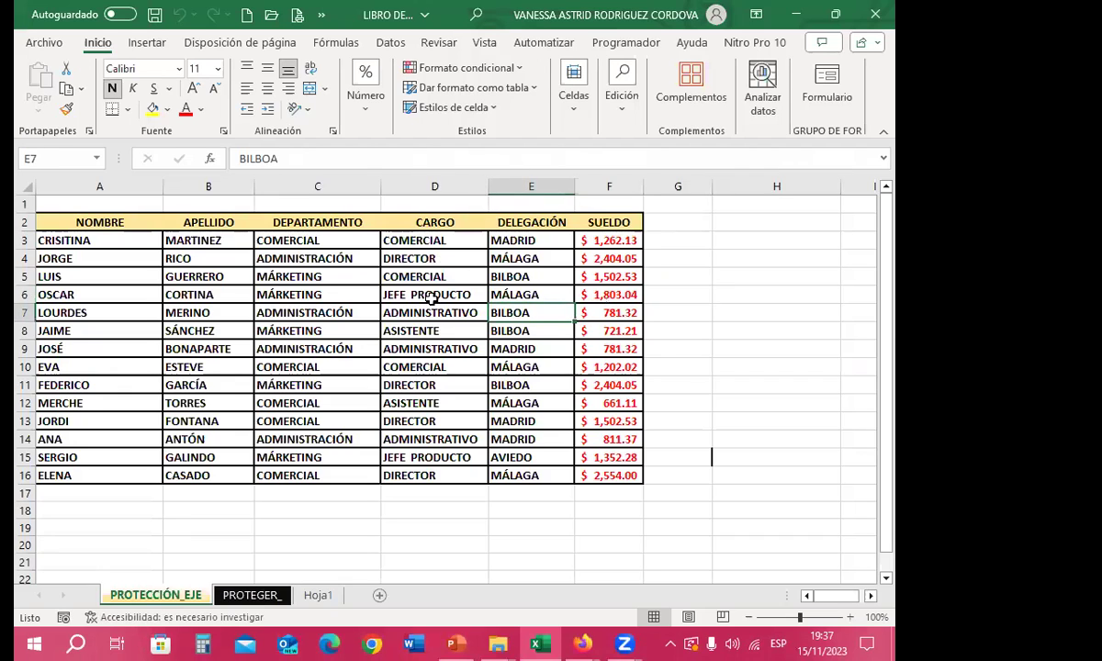
{"action": "left_click_drag", "start_coordinate": [321, 240], "coordinate": [546, 437]}
{"action": "key", "text": "Delete"}
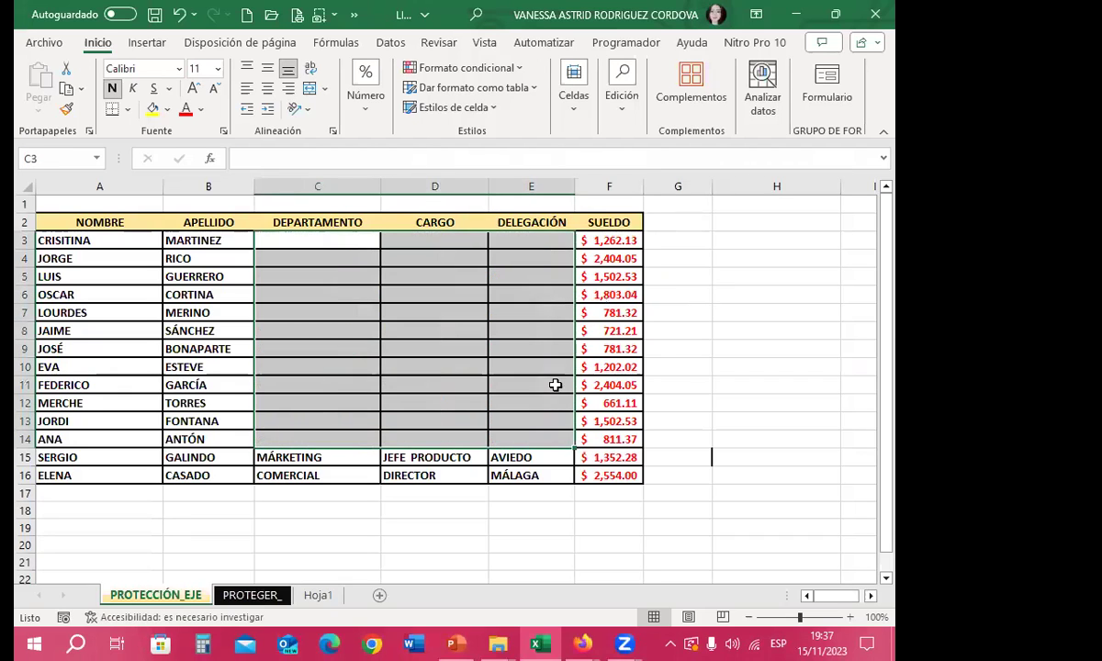
{"action": "left_click", "coordinate": [376, 330]}
{"action": "key", "text": "ctrl+z"}
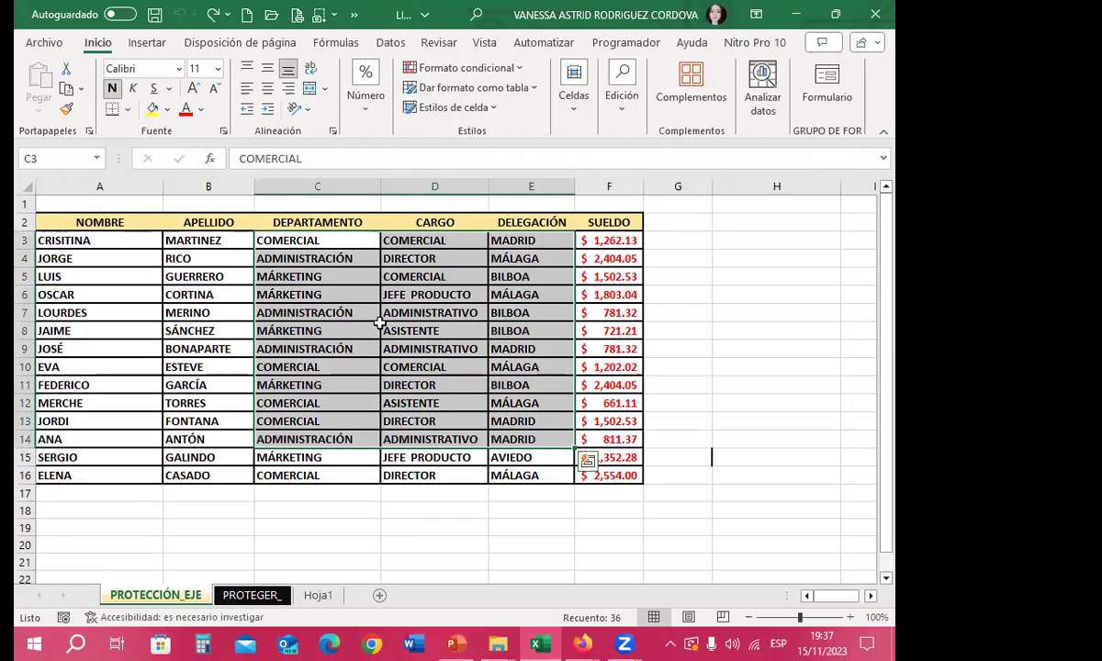
{"action": "left_click", "coordinate": [331, 311]}
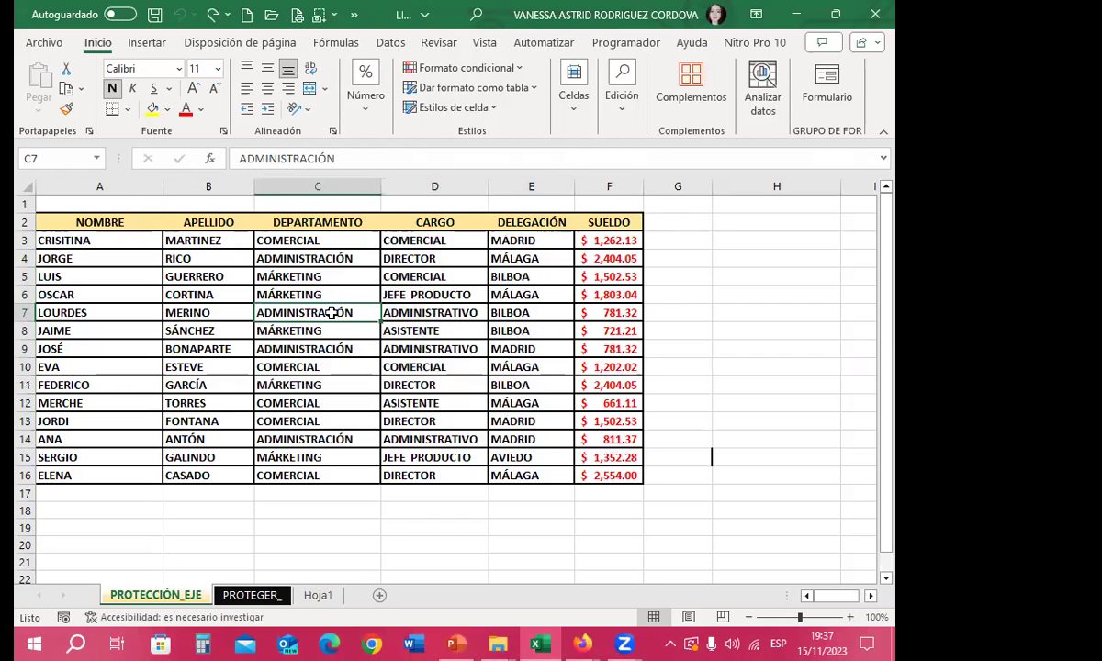
Protect PROTECCIÓN_EJE with a password, re-entering a matching confirmation after the mismatch warning
{"action": "left_click", "coordinate": [438, 43]}
{"action": "left_click", "coordinate": [617, 112]}
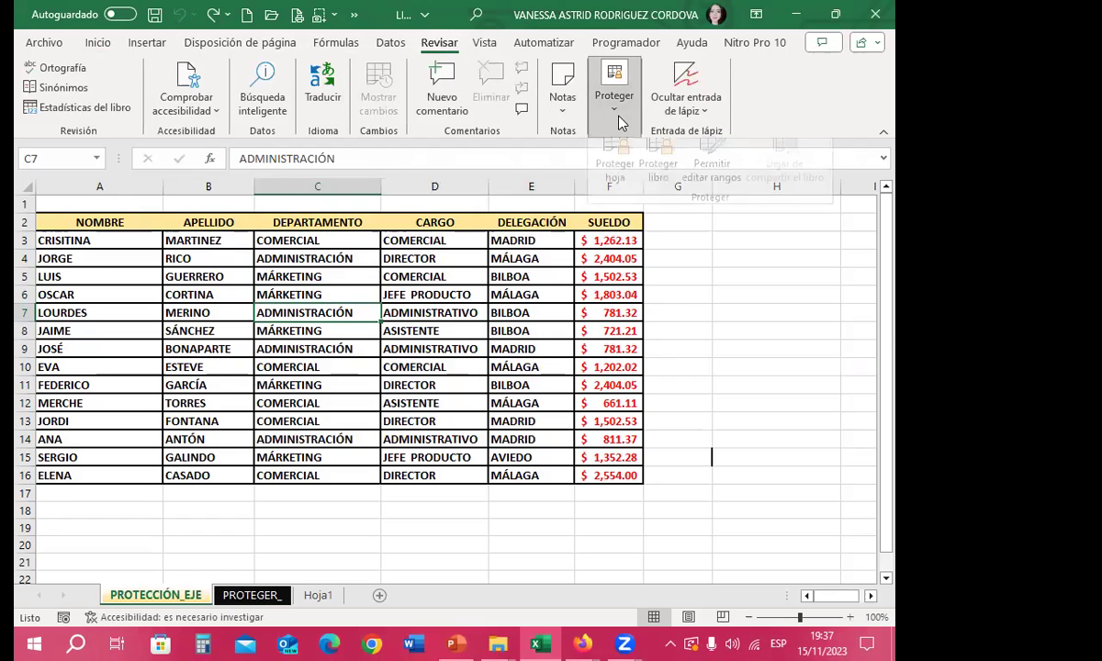
{"action": "left_click", "coordinate": [614, 170]}
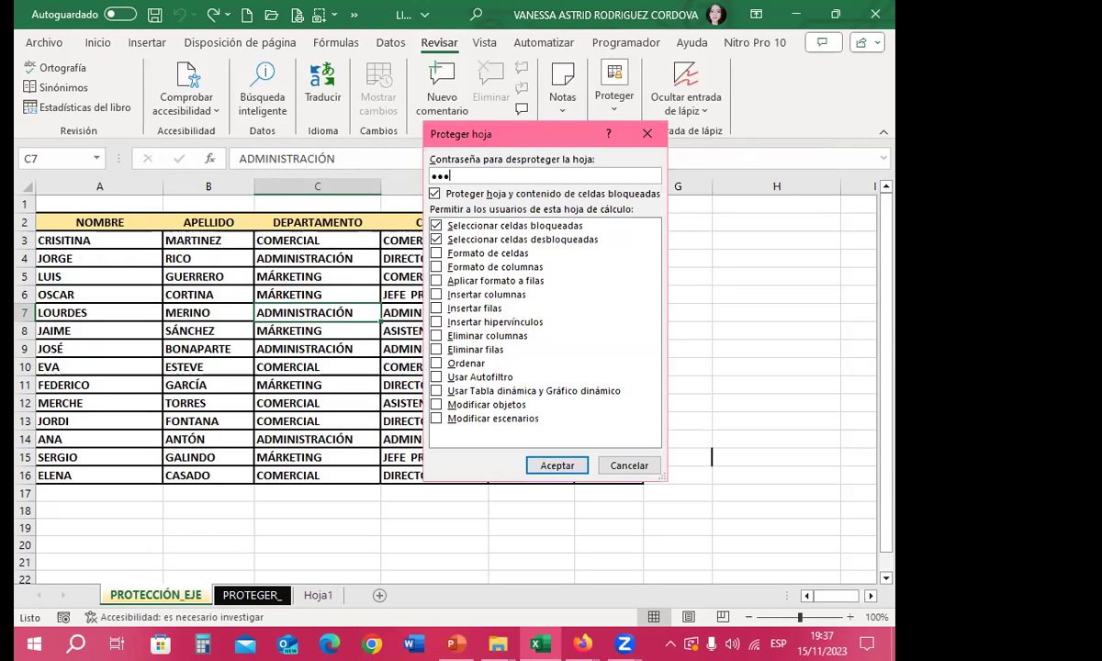
{"action": "key", "text": "Return"}
{"action": "left_click", "coordinate": [560, 342]}
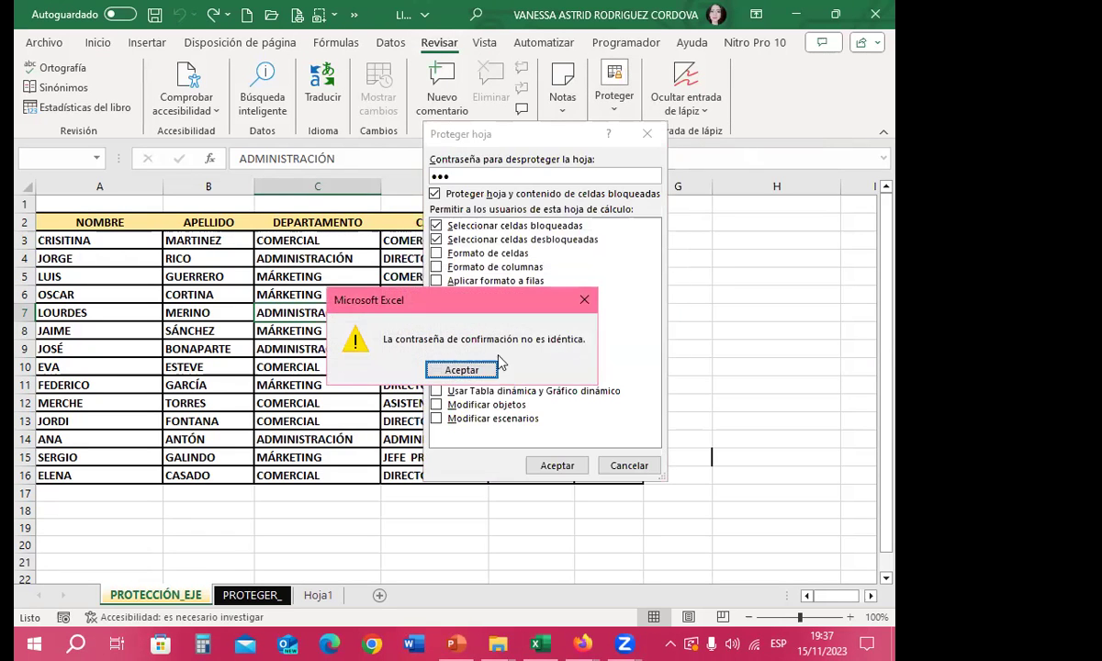
{"action": "left_click", "coordinate": [454, 369]}
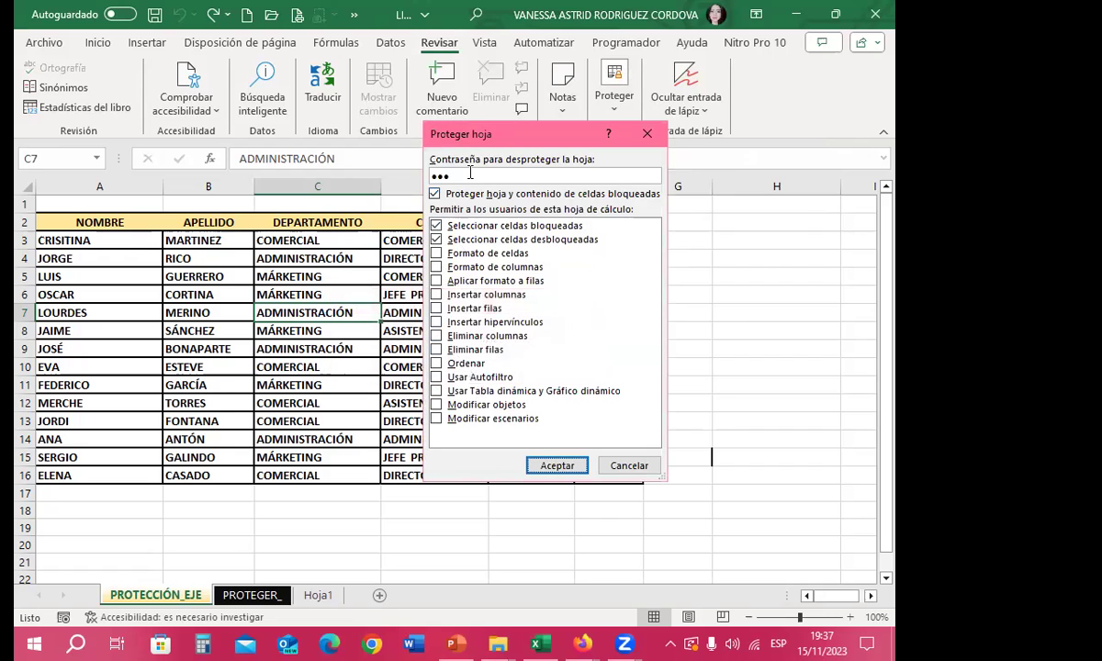
{"action": "left_click", "coordinate": [554, 464]}
{"action": "key", "text": "Return"}
{"action": "left_click", "coordinate": [317, 351]}
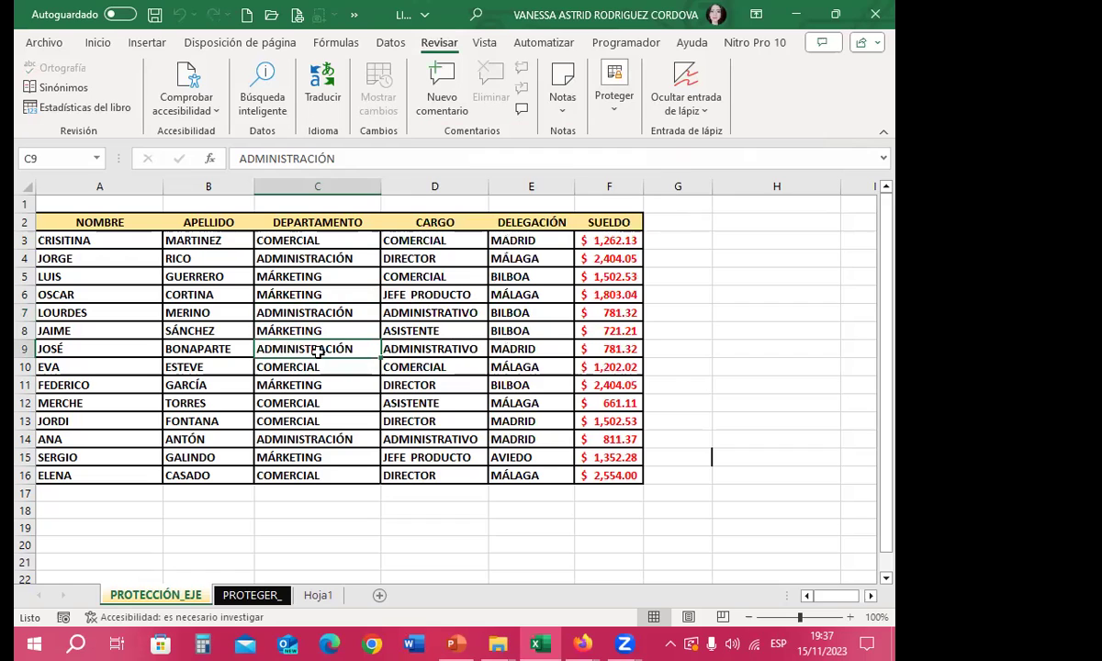
Select cells D7 and D11, save the workbook, then keep selecting cells across the table
{"action": "left_click", "coordinate": [404, 310]}
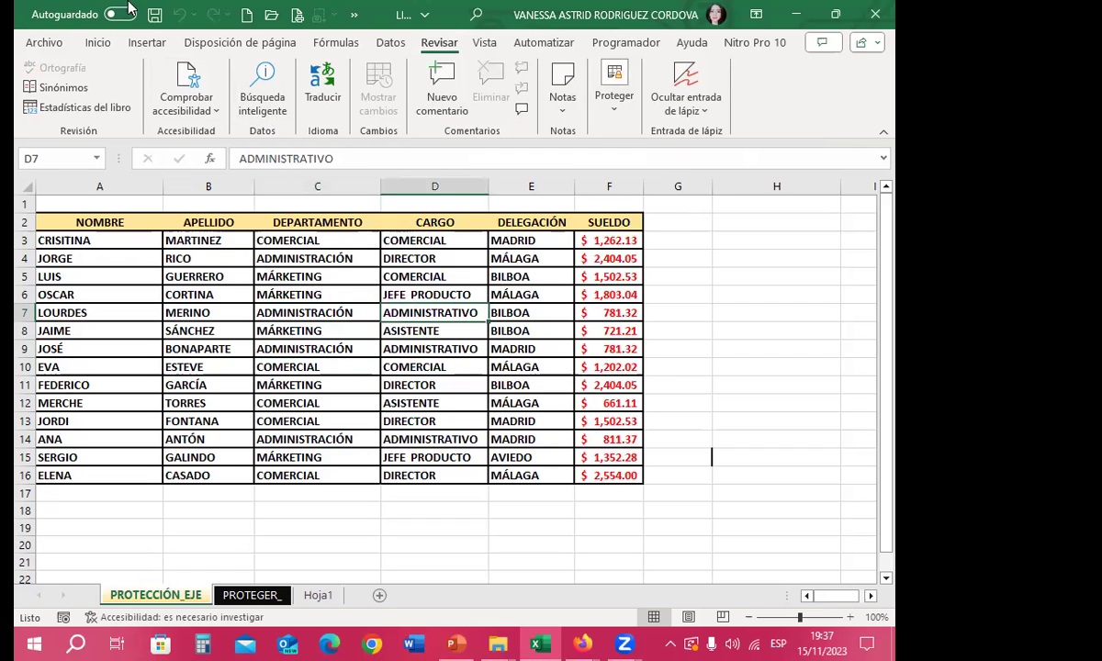
{"action": "left_click", "coordinate": [415, 385]}
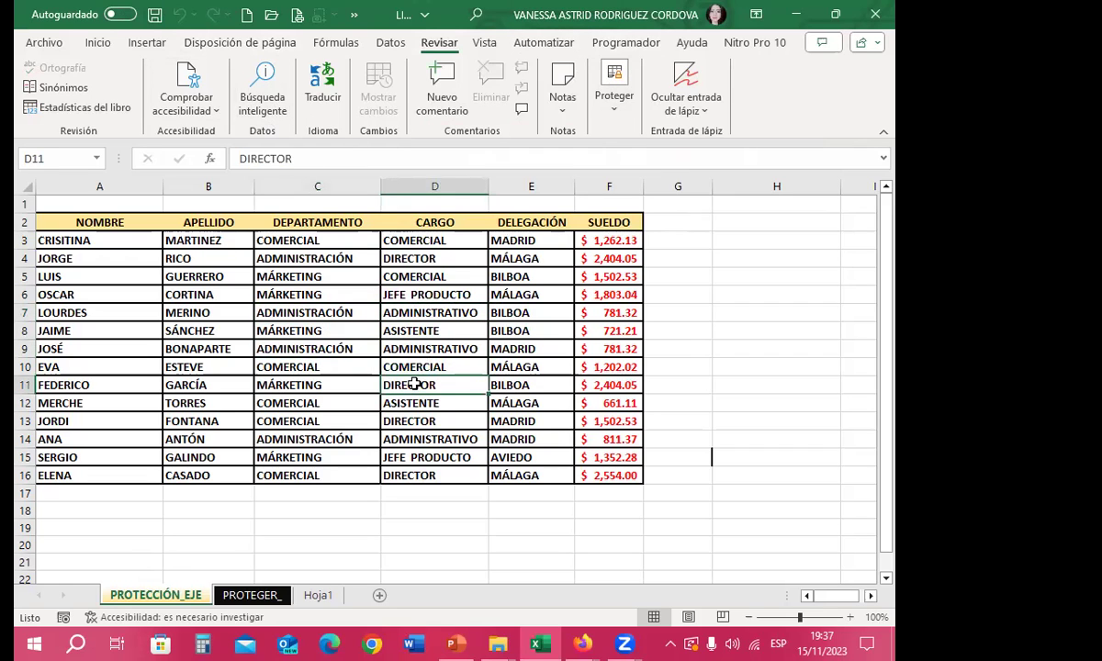
{"action": "left_click", "coordinate": [155, 15]}
{"action": "left_click", "coordinate": [365, 363]}
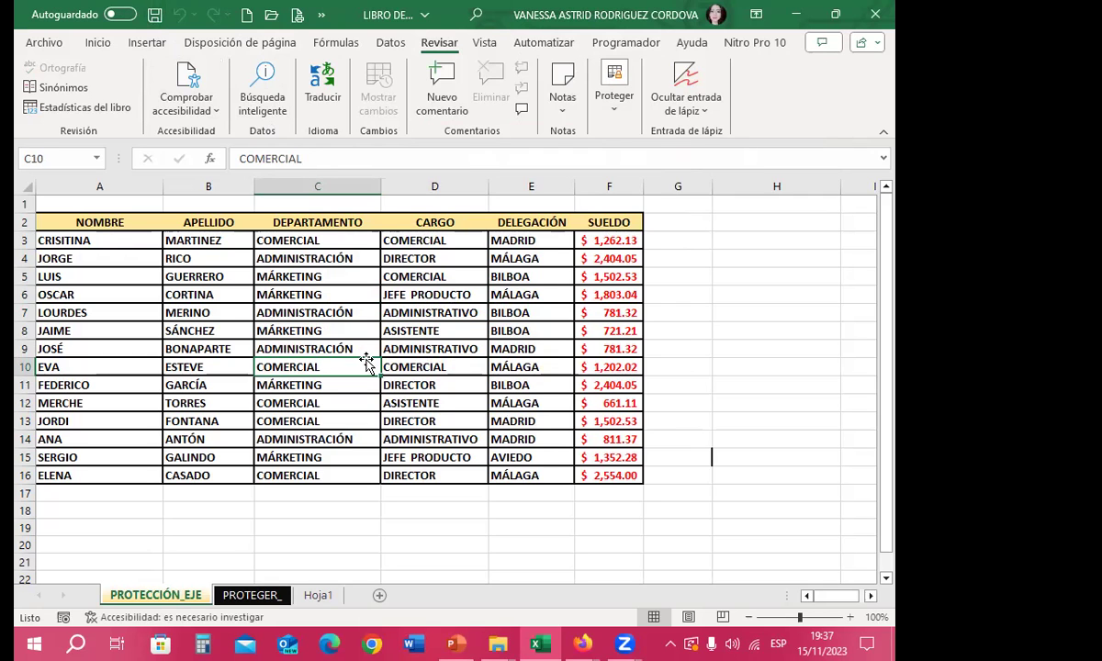
{"action": "left_click", "coordinate": [174, 273]}
{"action": "mouse_move", "coordinate": [127, 220]}
{"action": "left_mouse_down"}
{"action": "mouse_move", "coordinate": [459, 287]}
{"action": "mouse_move", "coordinate": [556, 454]}
{"action": "left_mouse_up"}
{"action": "left_click", "coordinate": [537, 457]}
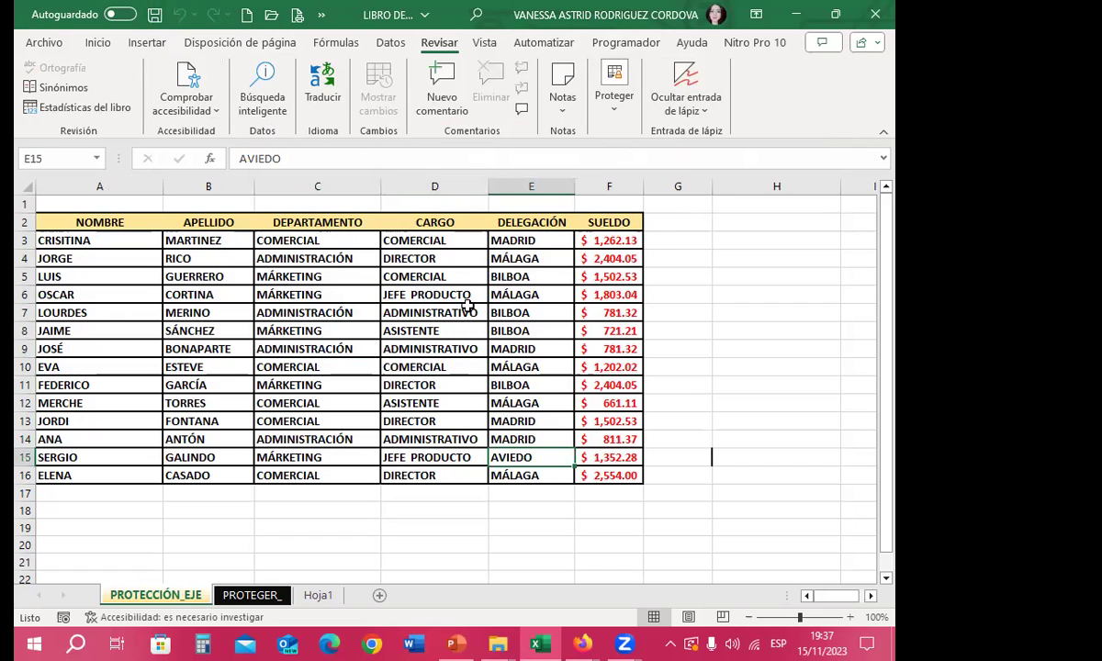
{"action": "left_click", "coordinate": [386, 295]}
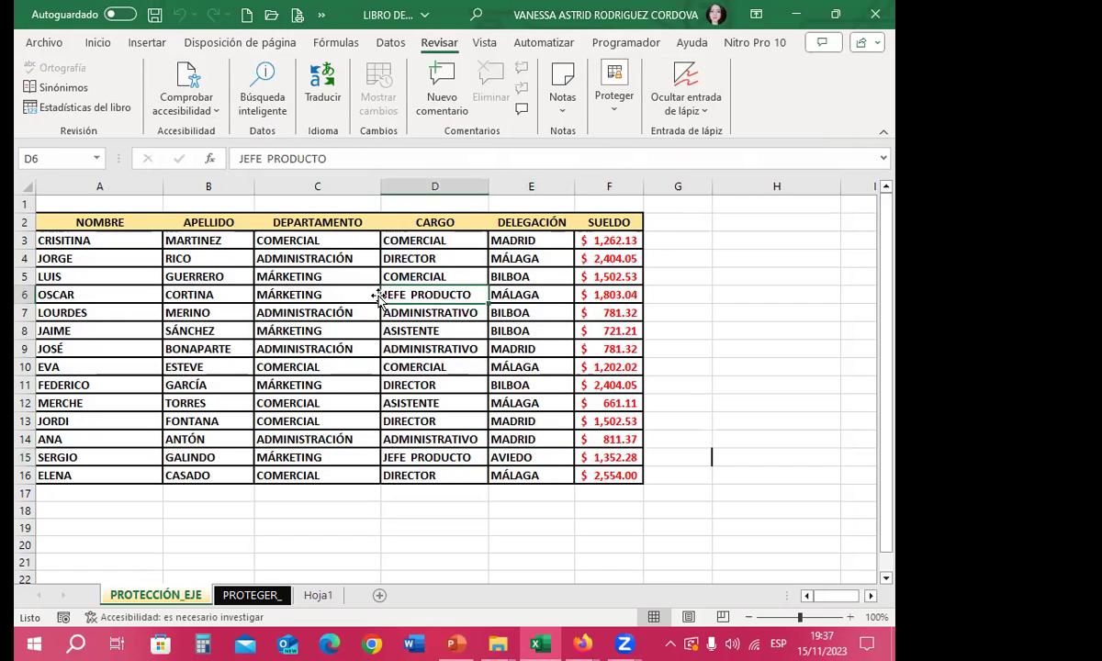
{"action": "left_click", "coordinate": [511, 365]}
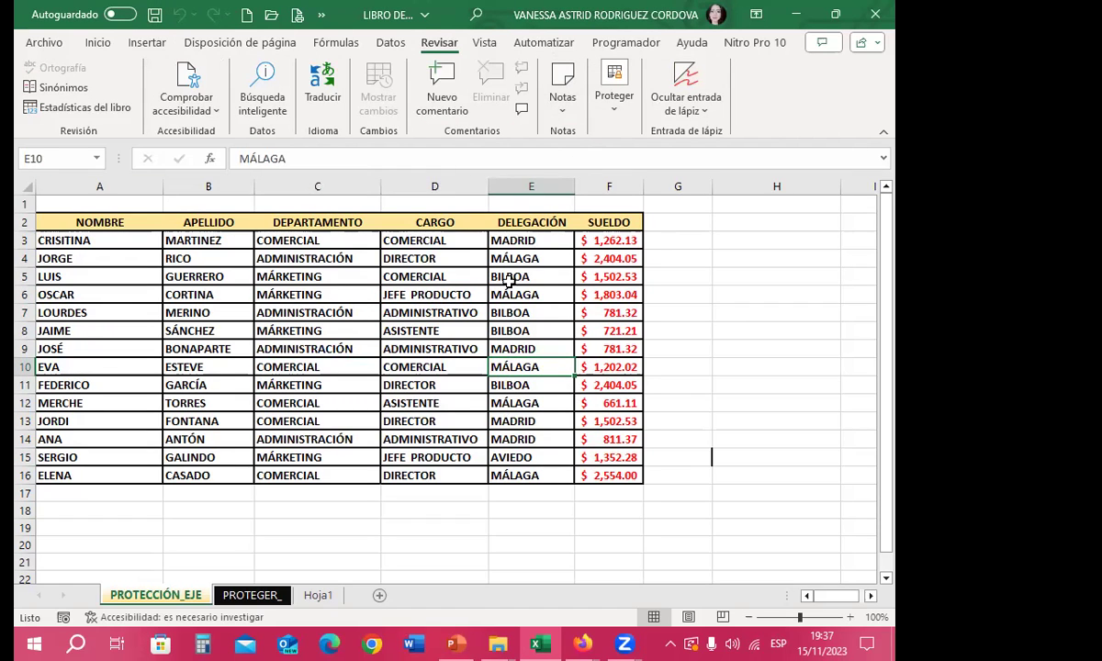
{"action": "left_click", "coordinate": [718, 406]}
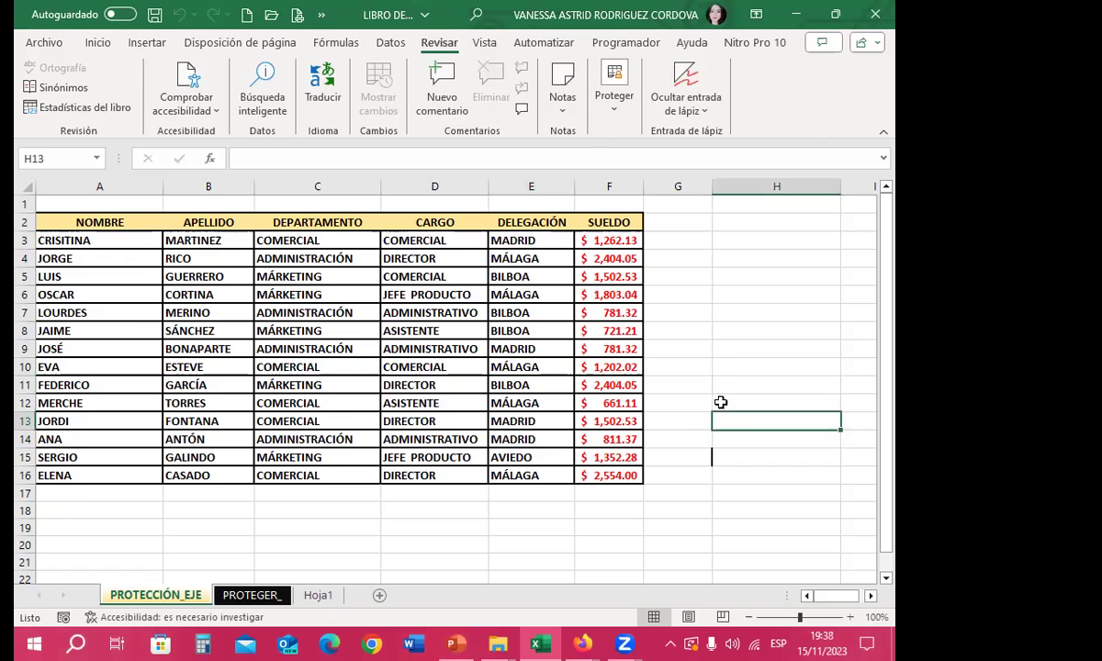
{"action": "left_click", "coordinate": [702, 367]}
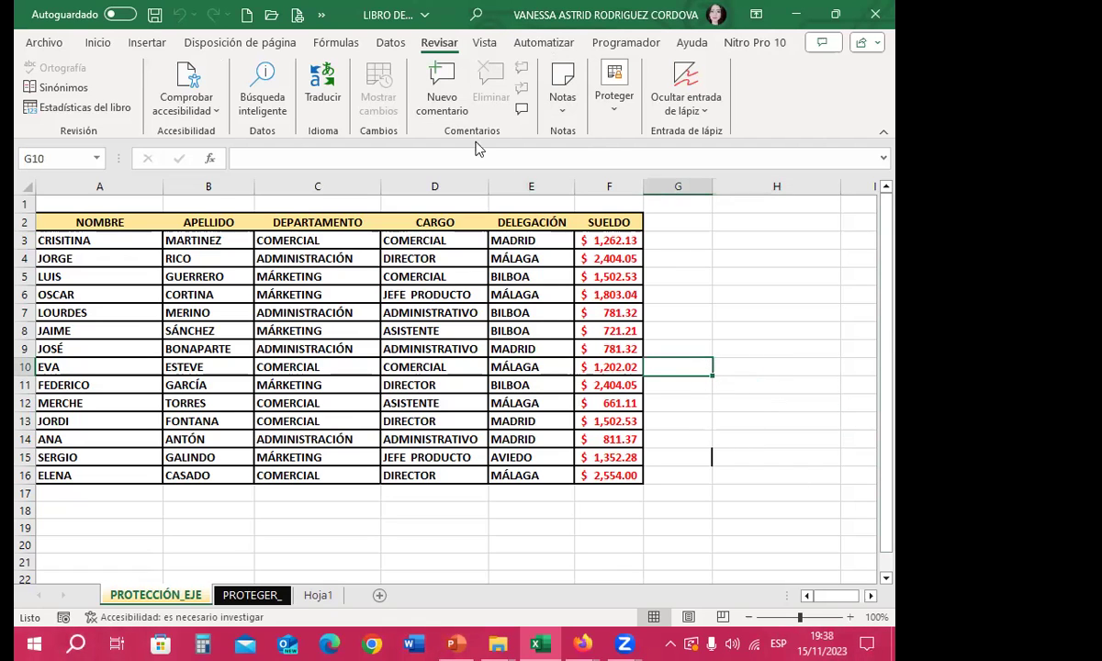
Check the sheet protection options under Review > Protect, then select cell G5
{"action": "left_click", "coordinate": [617, 116]}
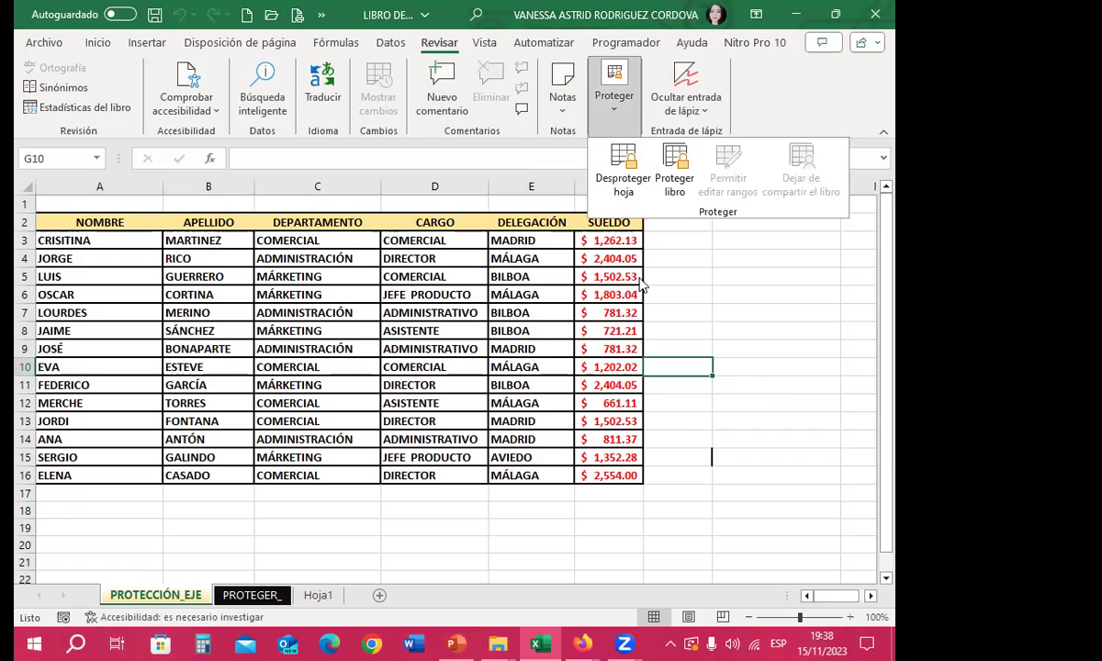
{"action": "left_click", "coordinate": [682, 314]}
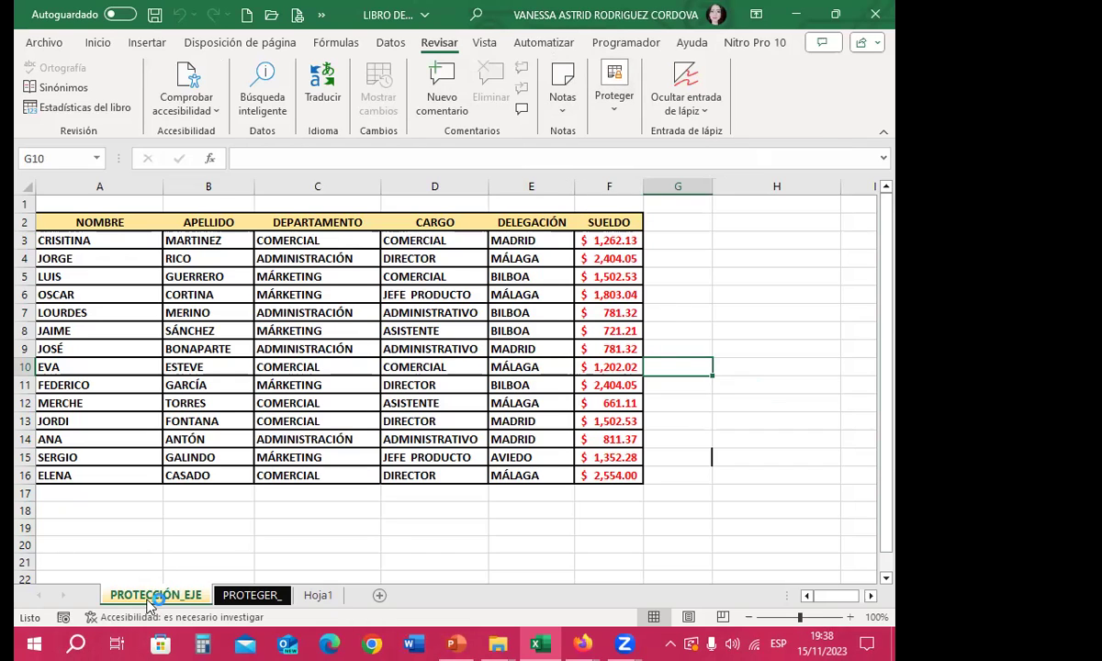
{"action": "left_click", "coordinate": [690, 275]}
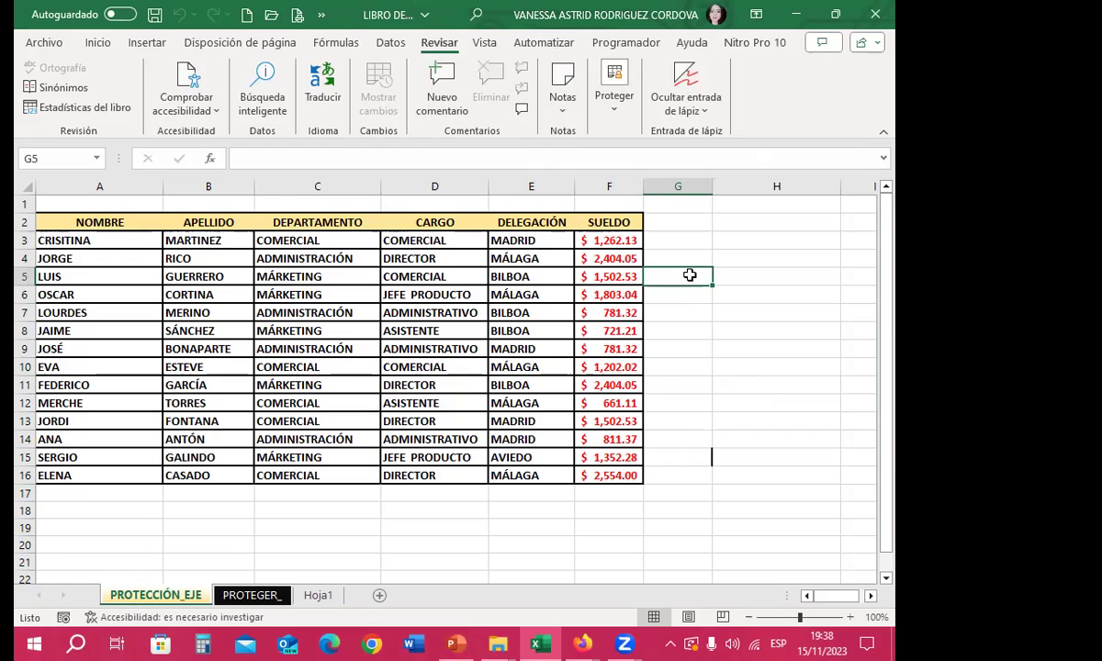
View the now-unavailable Home formatting commands and the PROTECCIÓN_EJE sheet tab's menu, selecting B9 and G6
{"action": "left_click", "coordinate": [97, 43]}
{"action": "left_click", "coordinate": [217, 346]}
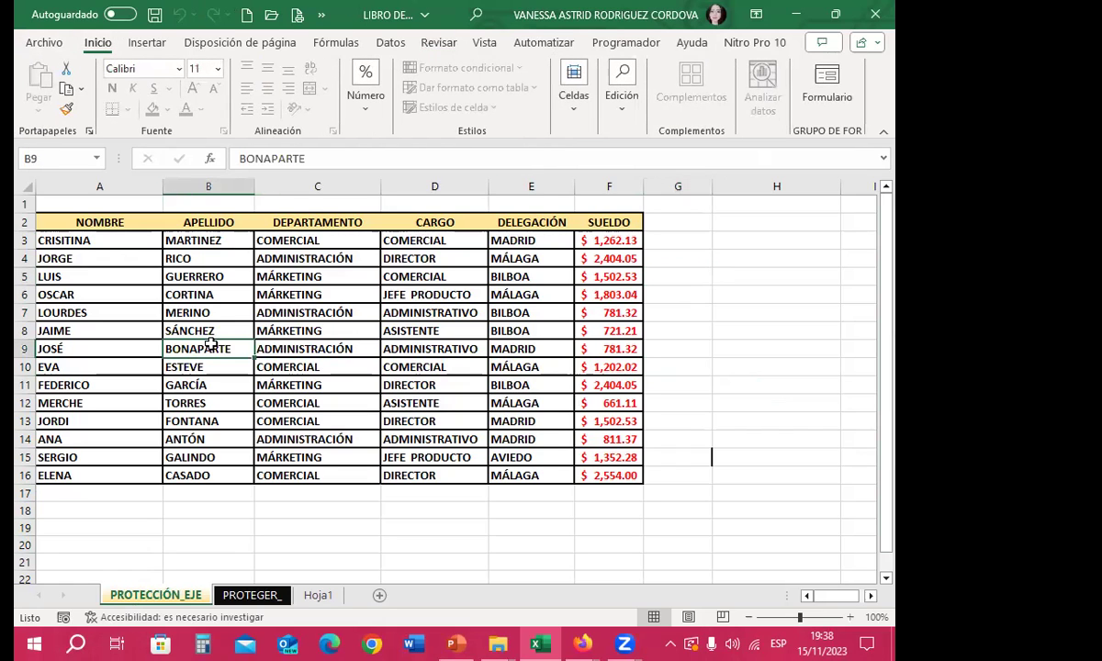
{"action": "right_click", "coordinate": [145, 599]}
{"action": "left_click", "coordinate": [695, 297]}
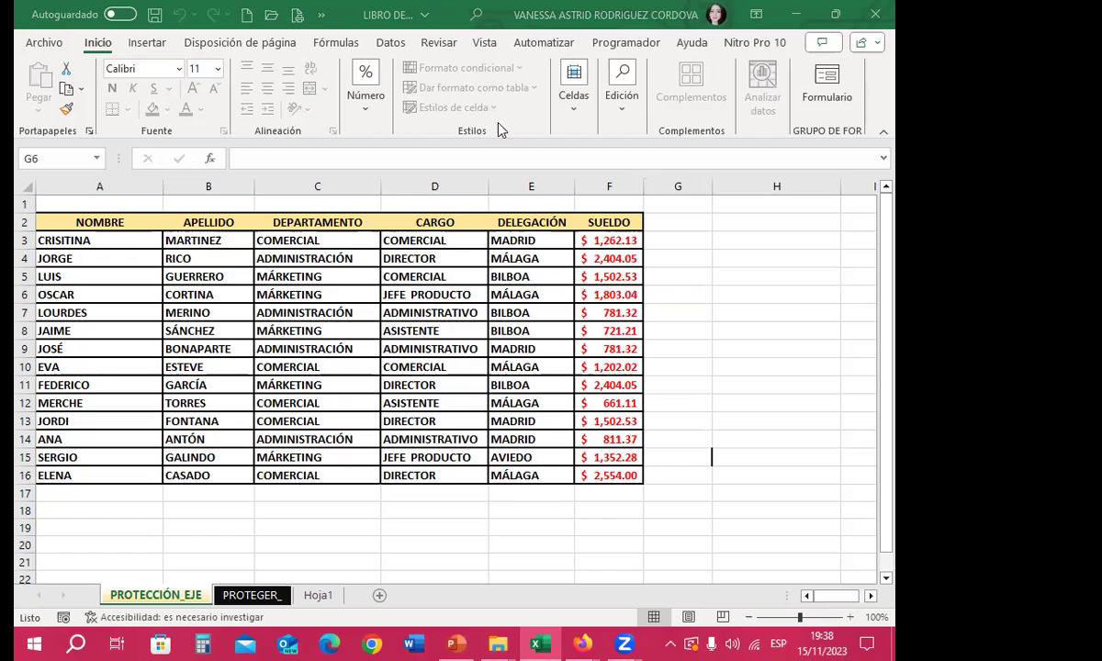
{"action": "left_click", "coordinate": [676, 290]}
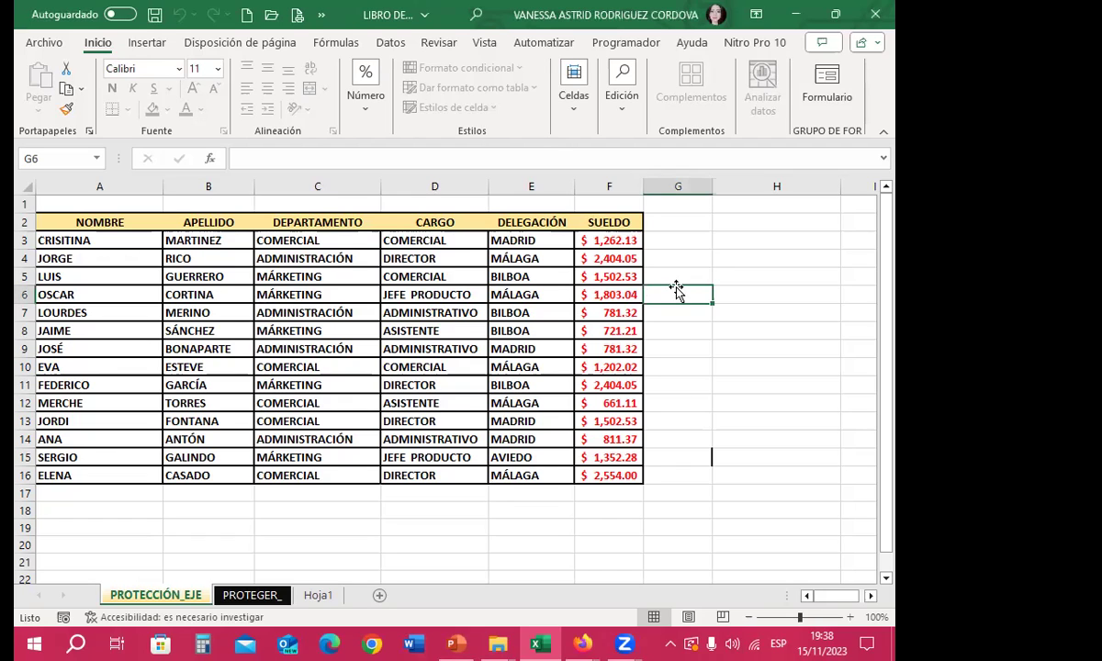
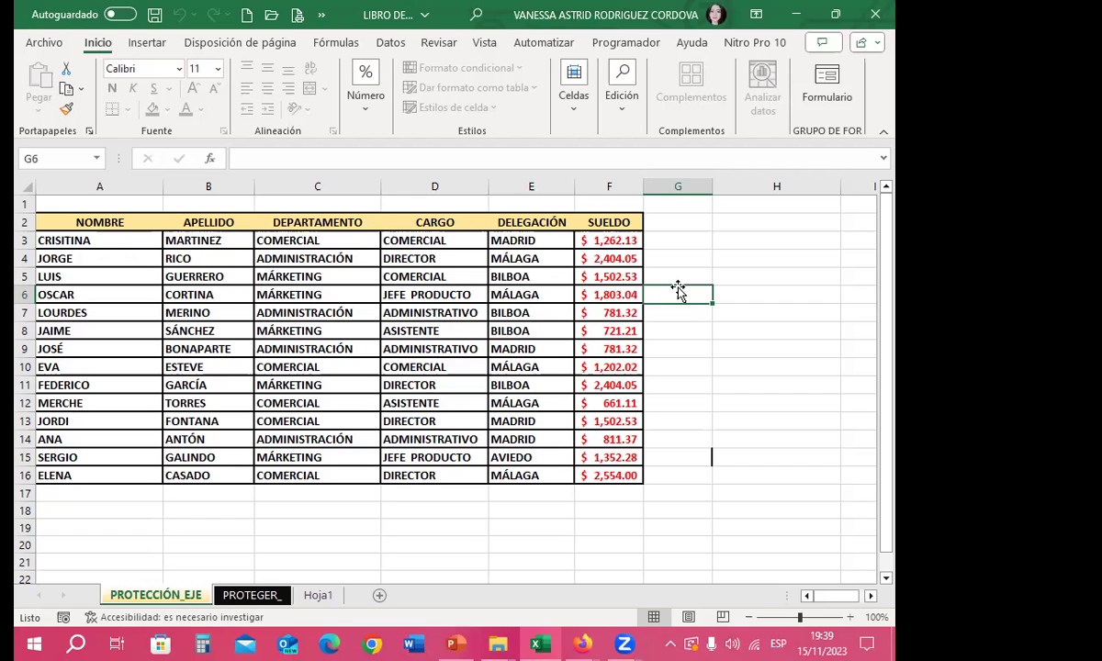
Insert a new blank sheet, Hoja2, after Hoja1 and select cell G7 on it
{"action": "left_click", "coordinate": [432, 276]}
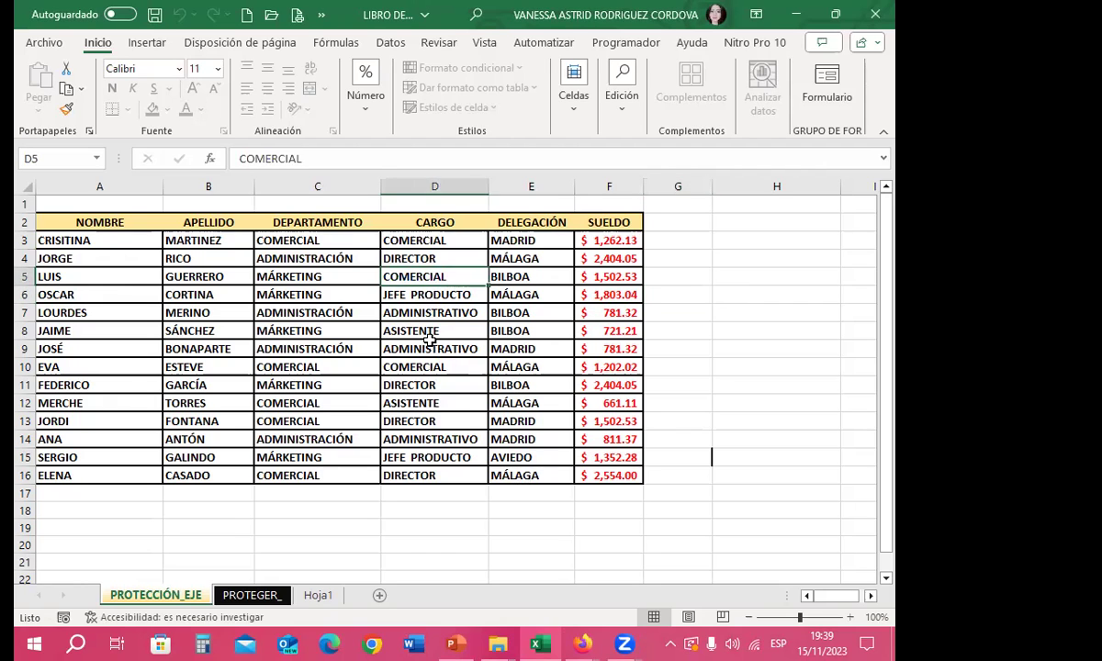
{"action": "scroll", "coordinate": [419, 339], "scroll_direction": "down", "scroll_amount": 1}
{"action": "scroll", "coordinate": [419, 340], "scroll_direction": "down", "scroll_amount": 1}
{"action": "scroll", "coordinate": [310, 310], "scroll_direction": "up", "scroll_amount": 2}
{"action": "left_click", "coordinate": [318, 595]}
{"action": "left_click", "coordinate": [380, 596]}
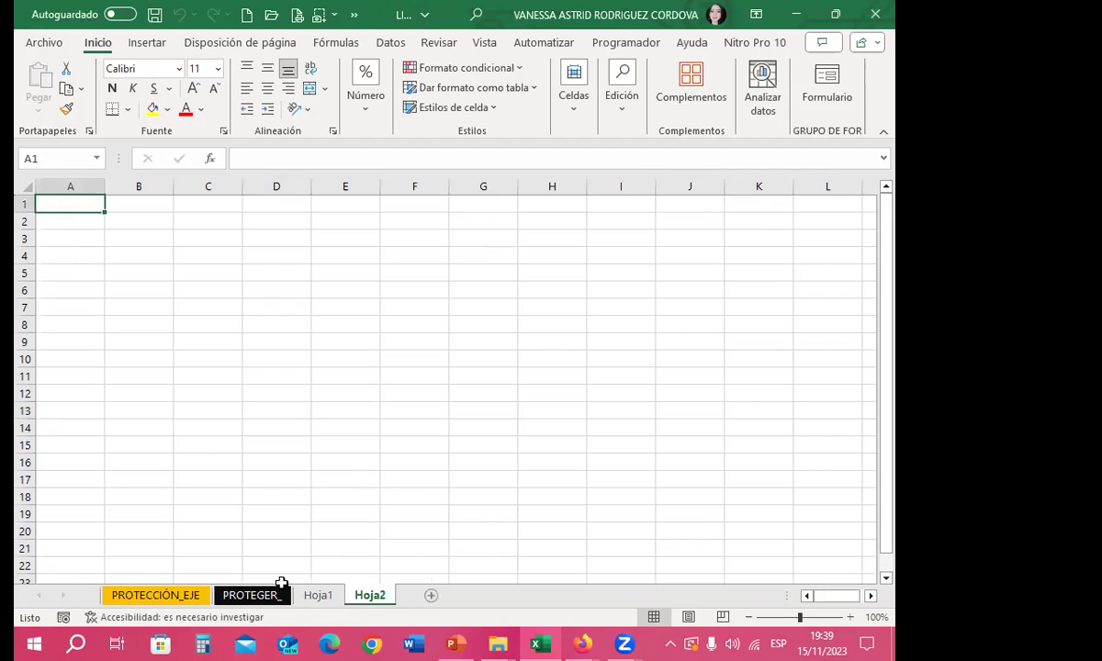
{"action": "left_click", "coordinate": [403, 333]}
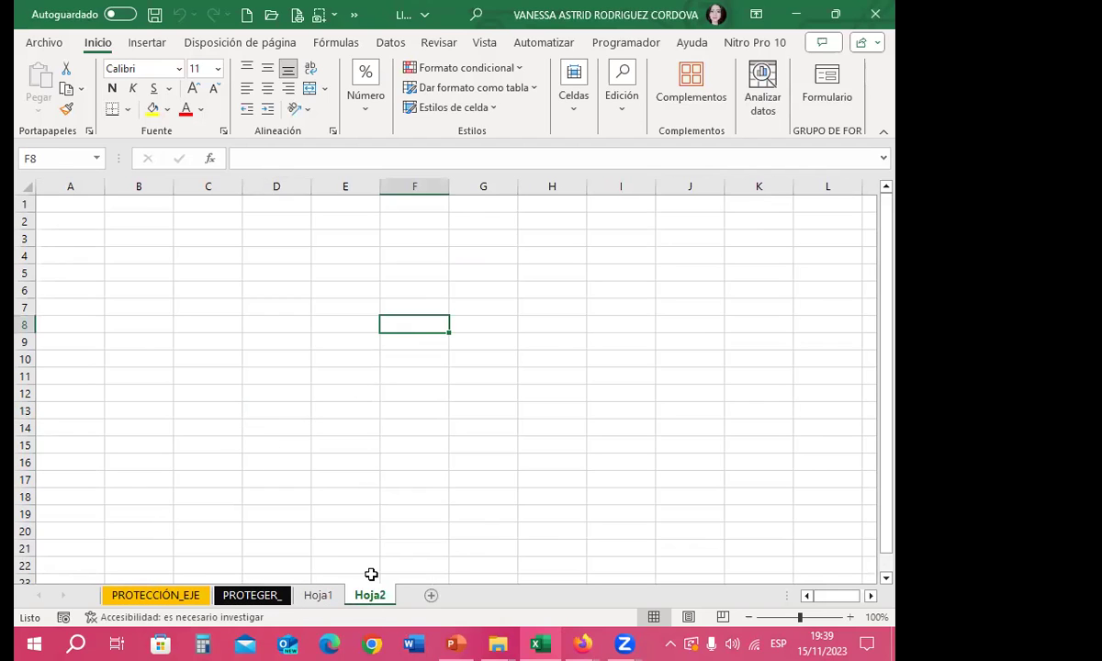
{"action": "left_click", "coordinate": [464, 307]}
{"action": "left_click", "coordinate": [441, 44]}
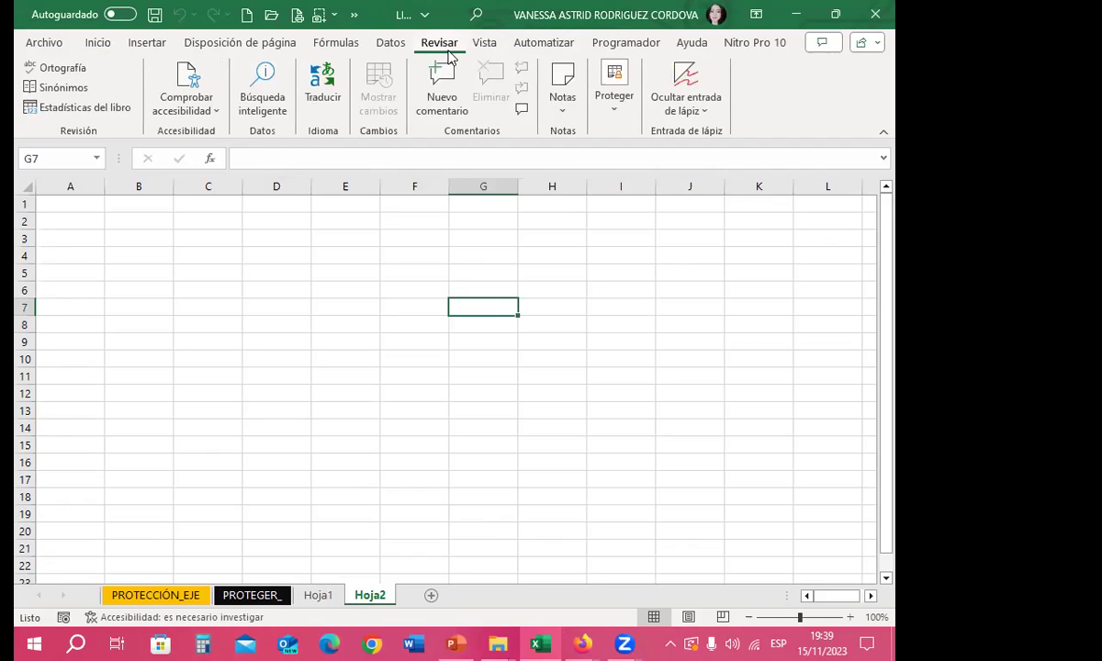
{"action": "left_click", "coordinate": [613, 103]}
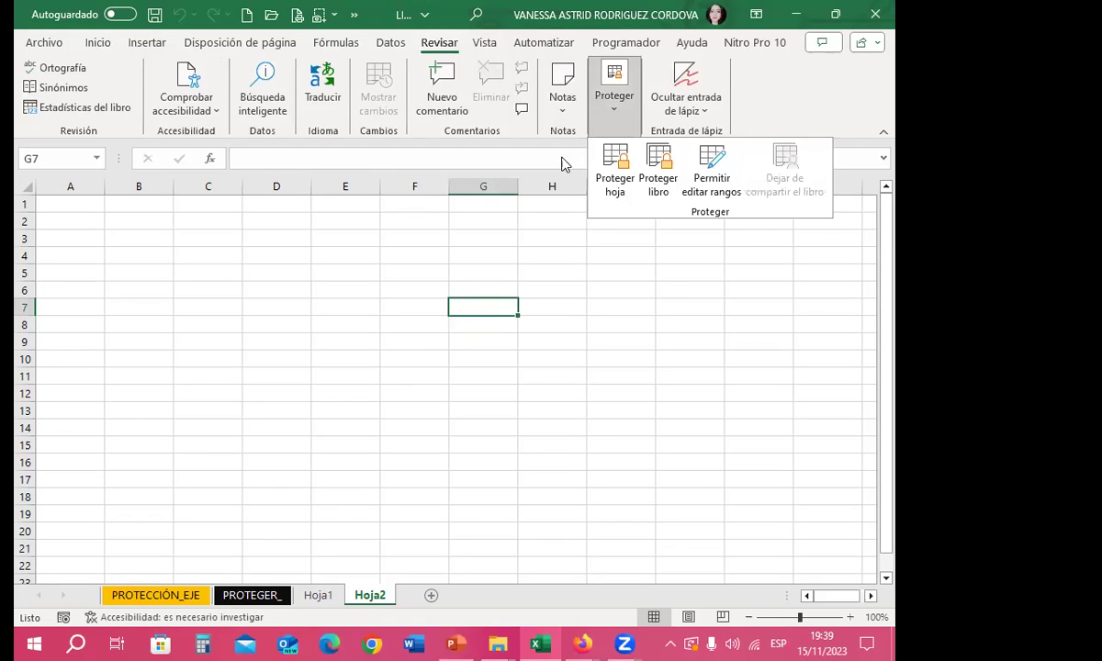
{"action": "left_click", "coordinate": [667, 175]}
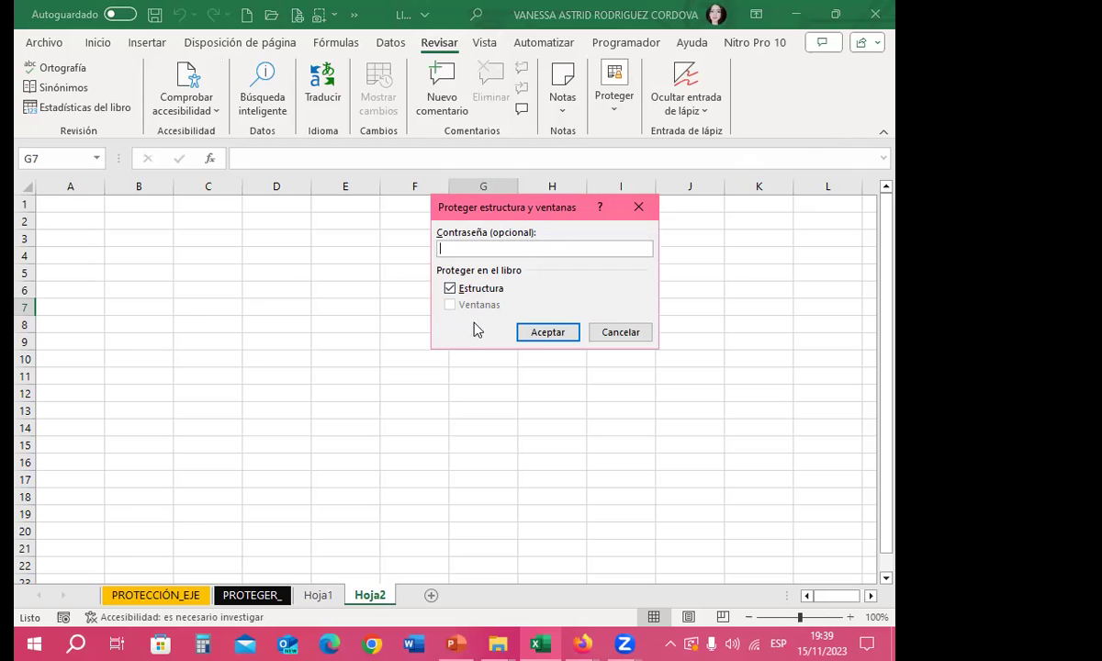
{"action": "left_click", "coordinate": [620, 333]}
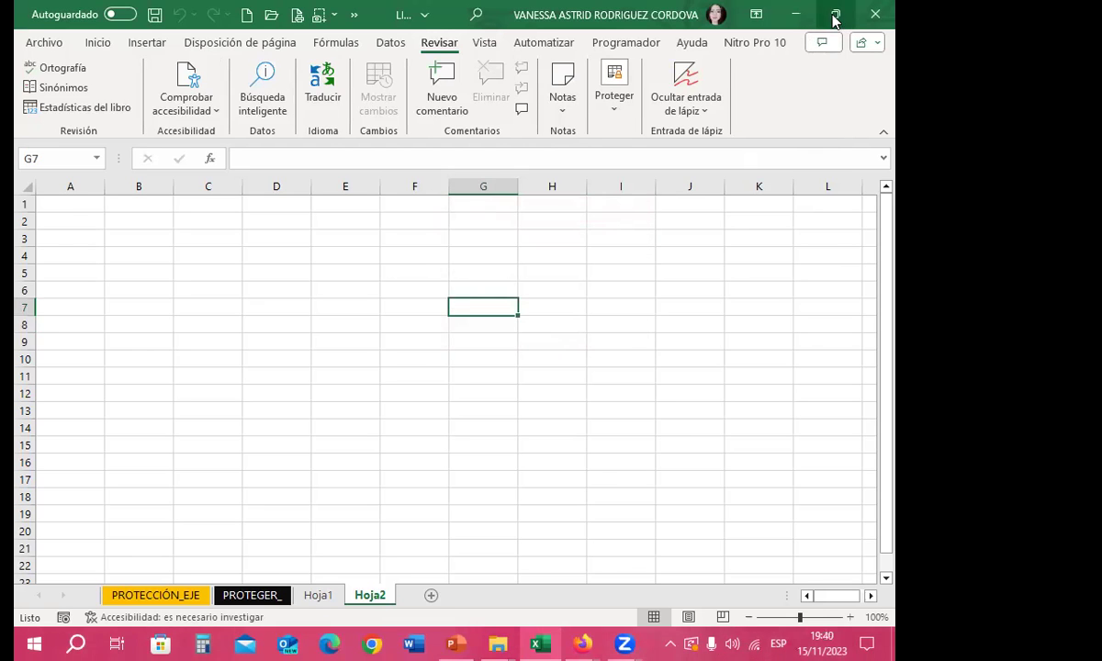
{"action": "left_click", "coordinate": [834, 16]}
{"action": "left_click", "coordinate": [579, 218]}
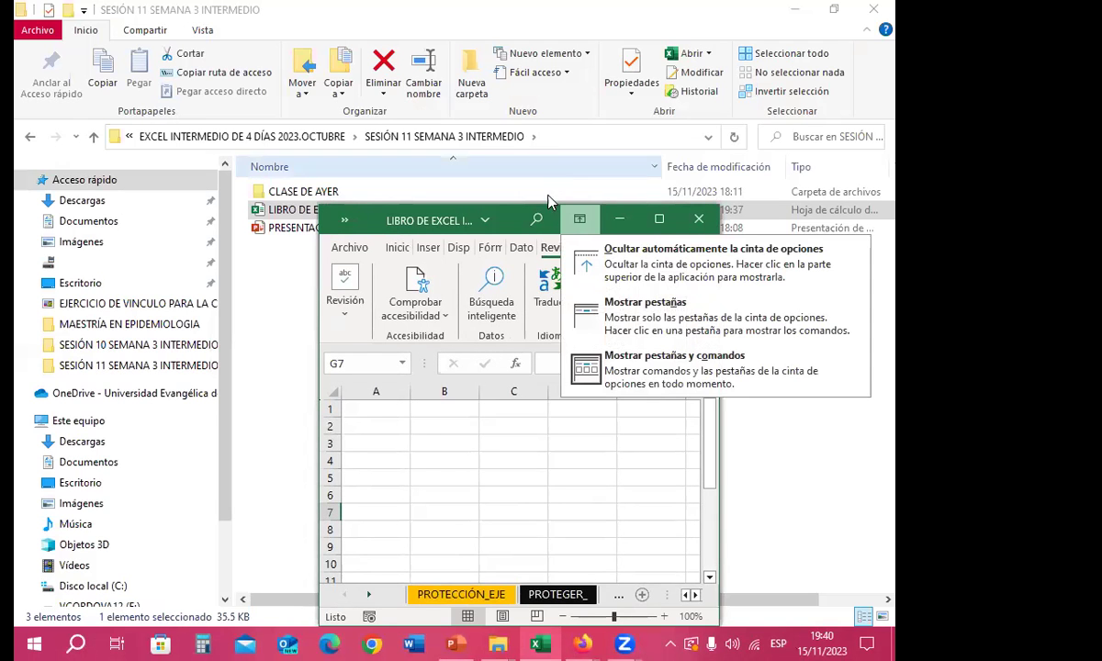
{"action": "left_click_drag", "start_coordinate": [464, 220], "coordinate": [433, 96]}
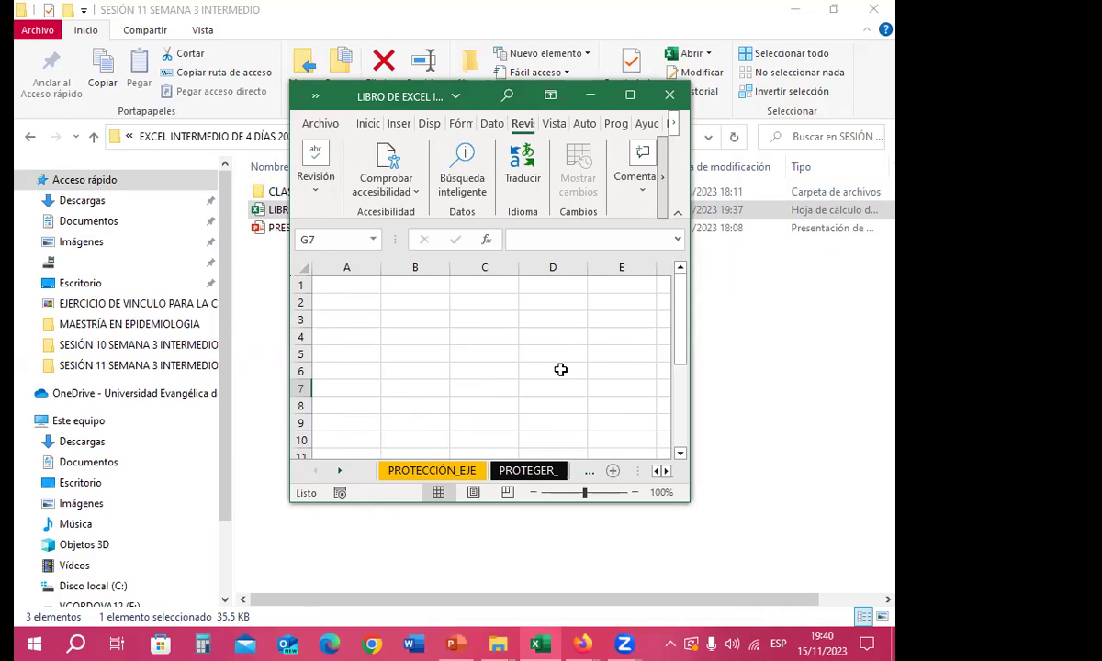
{"action": "left_click", "coordinate": [632, 97]}
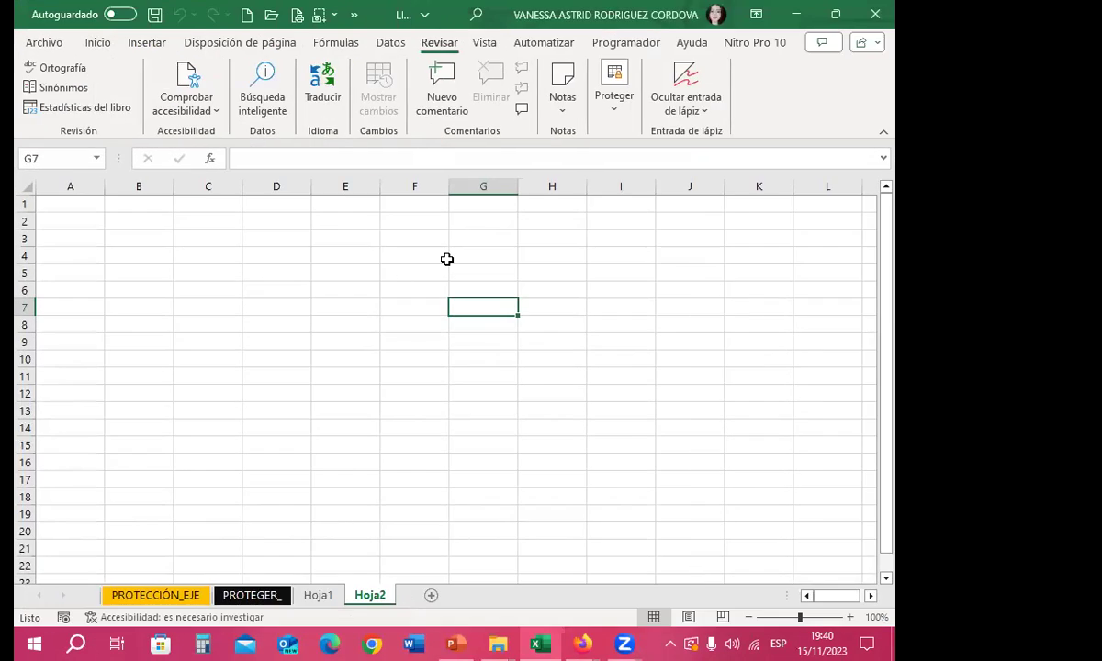
Protect the workbook structure with a password, entered twice to confirm
{"action": "left_click", "coordinate": [614, 96]}
{"action": "left_click", "coordinate": [666, 179]}
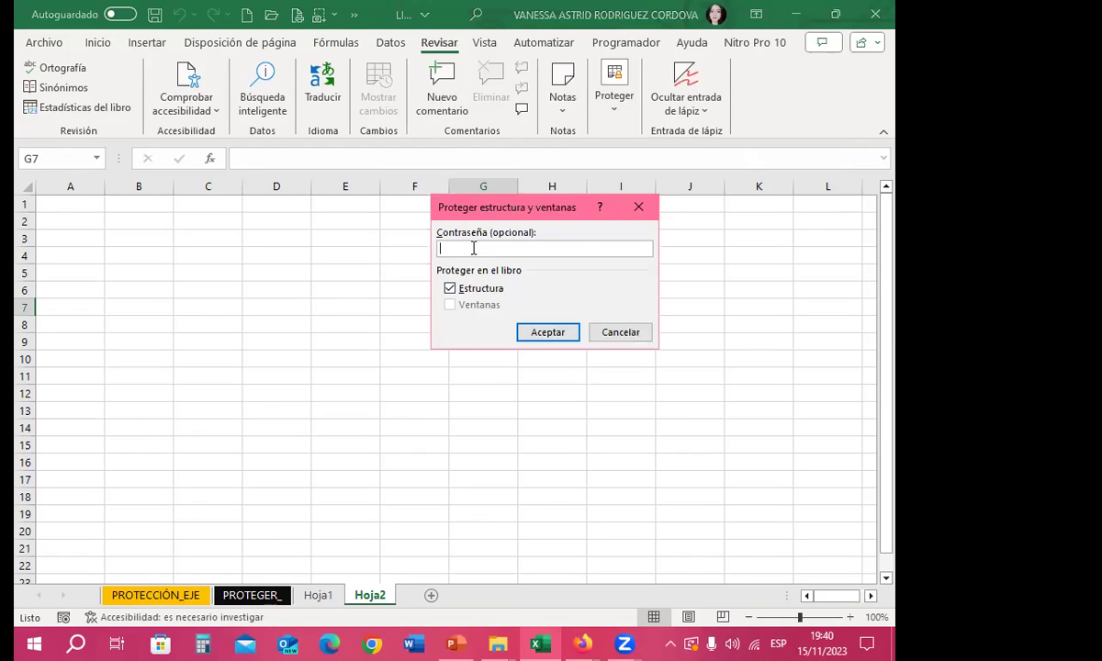
{"action": "left_click", "coordinate": [540, 333]}
{"action": "left_click", "coordinate": [538, 338]}
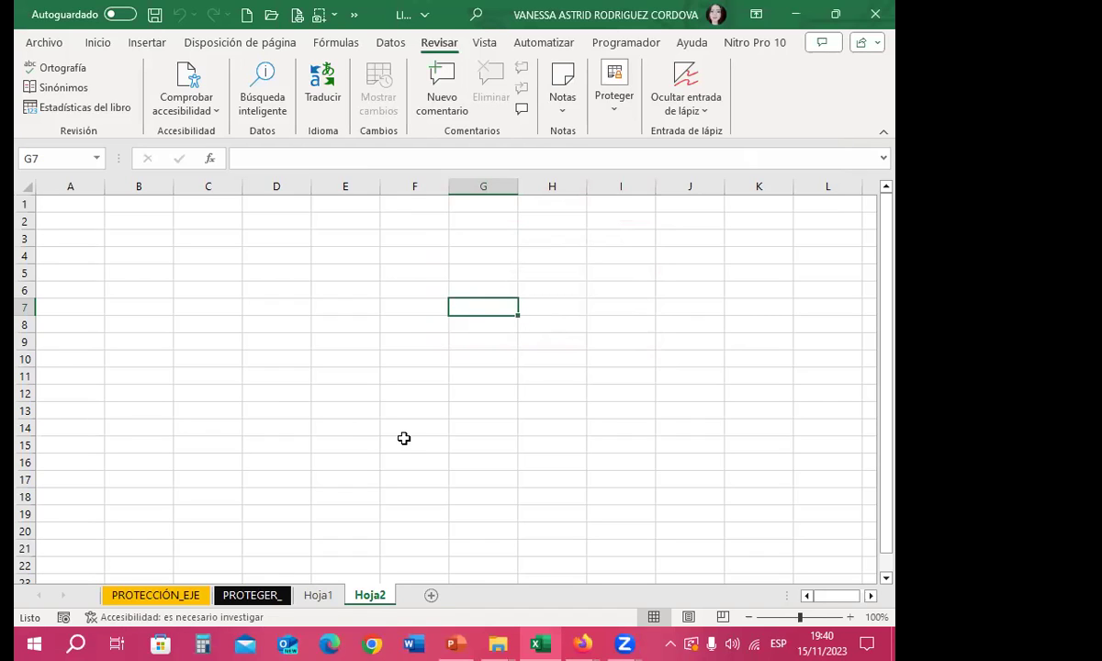
Select cells D5, E7 and B10 on Hoja2, briefly opening and closing Go To
{"action": "left_click", "coordinate": [280, 274]}
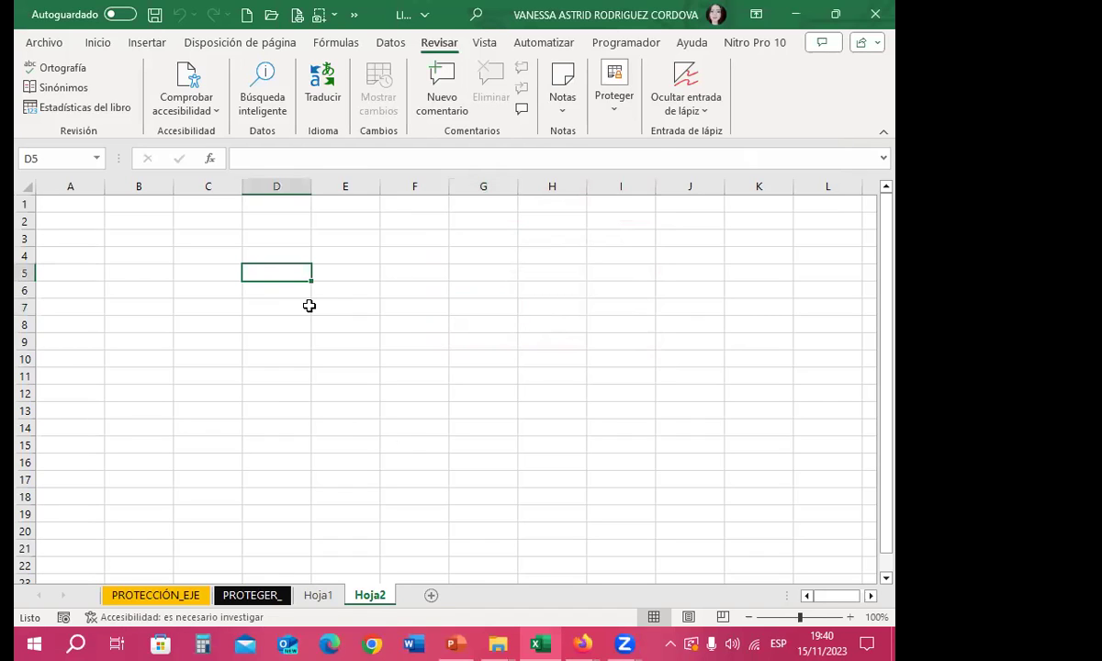
{"action": "key", "text": "F5"}
{"action": "left_click", "coordinate": [661, 168]}
{"action": "left_click", "coordinate": [371, 315]}
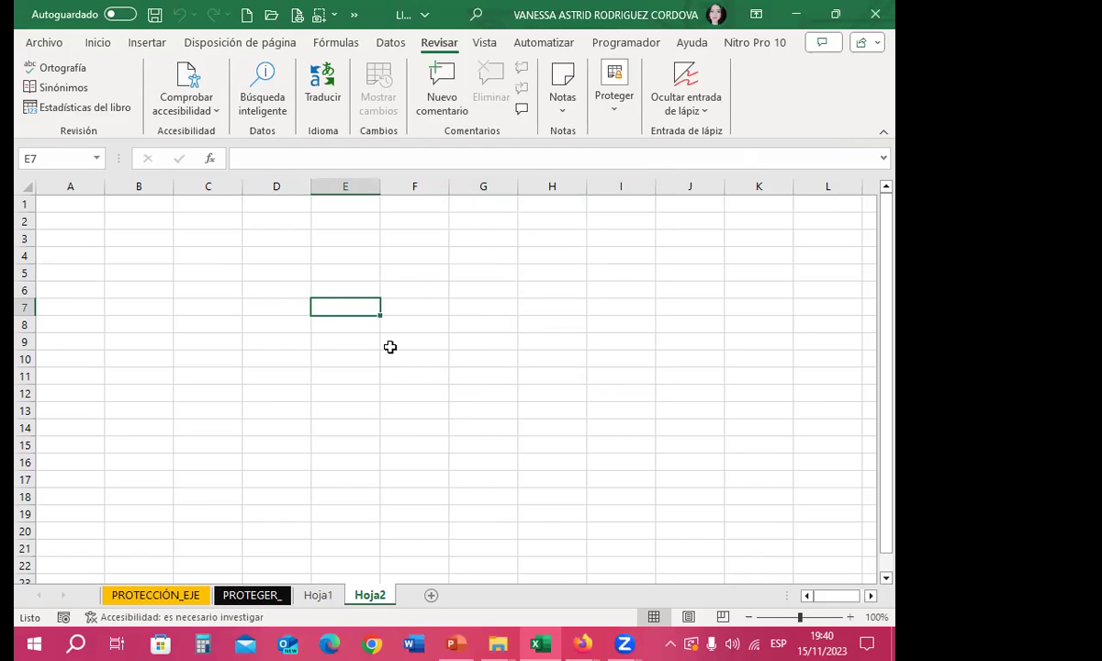
{"action": "left_click", "coordinate": [157, 358]}
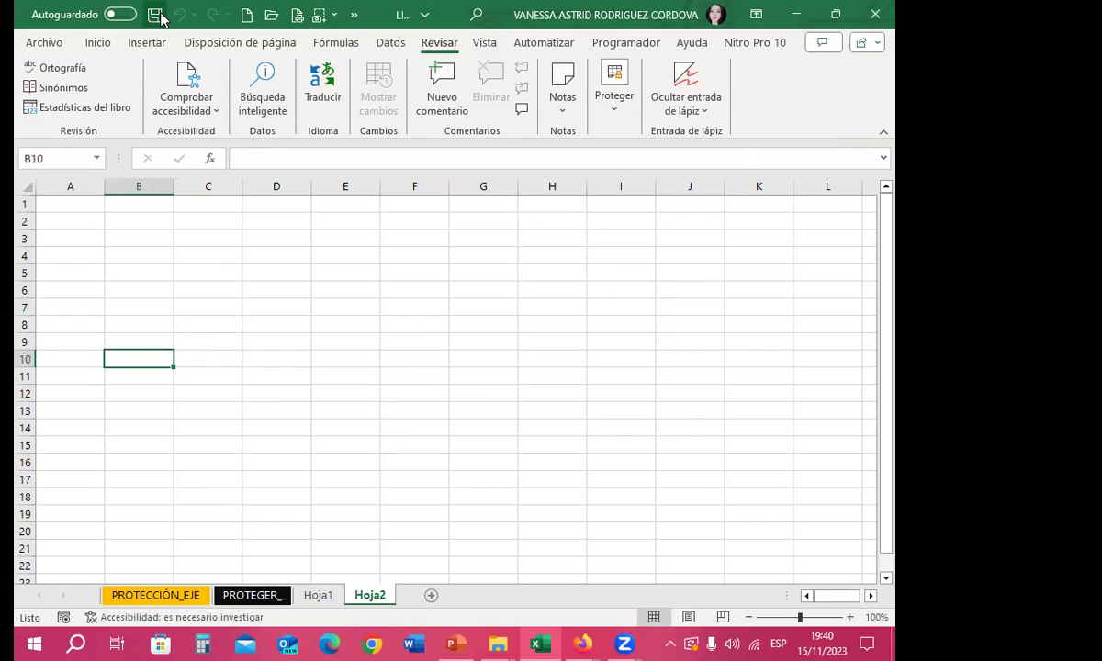
{"action": "left_click", "coordinate": [329, 342]}
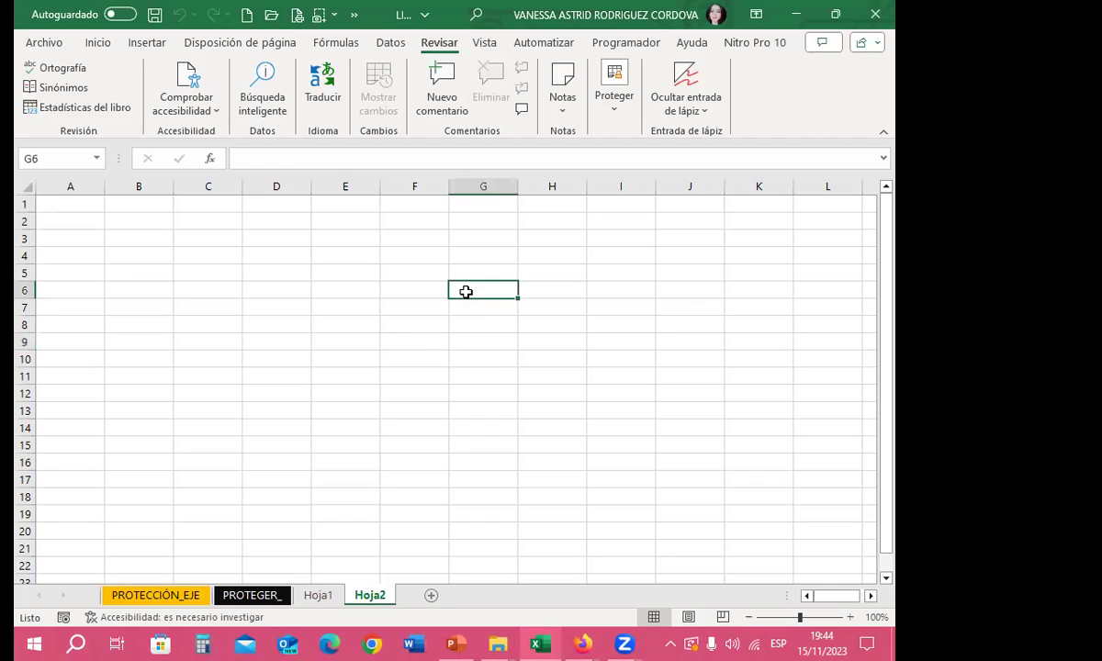
{"action": "left_click", "coordinate": [256, 308]}
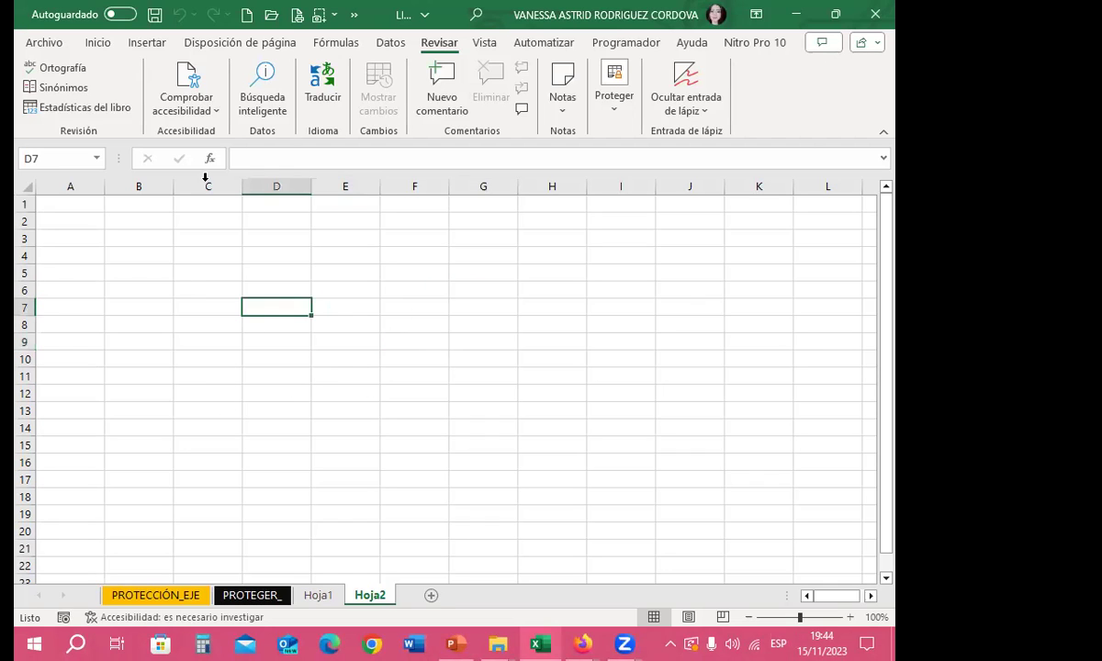
{"action": "left_click", "coordinate": [615, 101]}
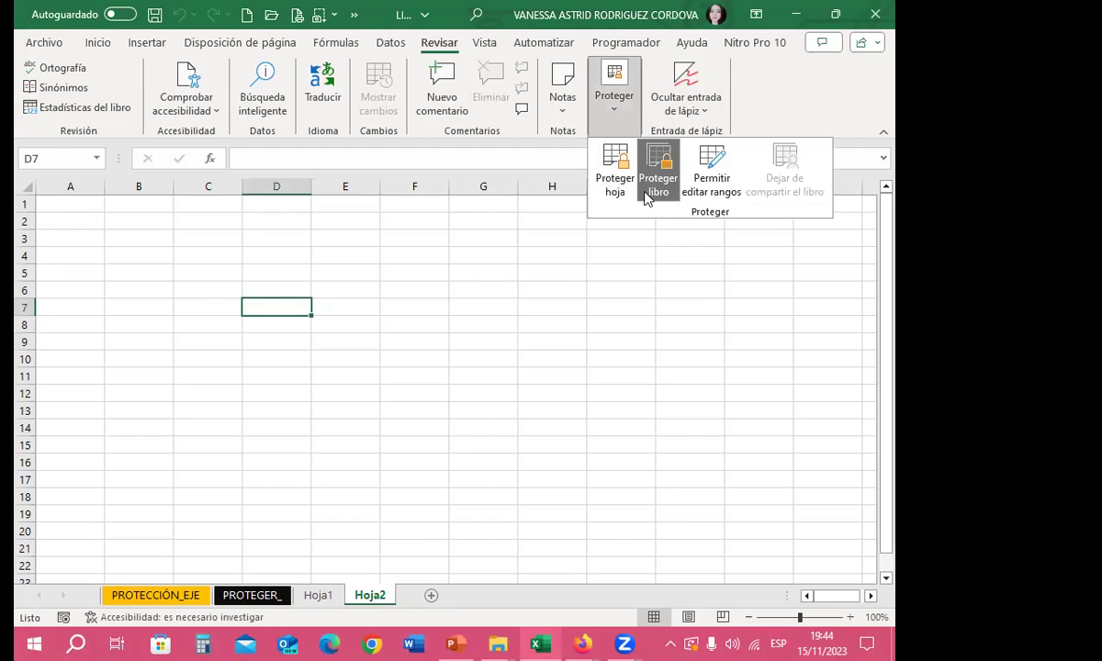
{"action": "left_click", "coordinate": [400, 267]}
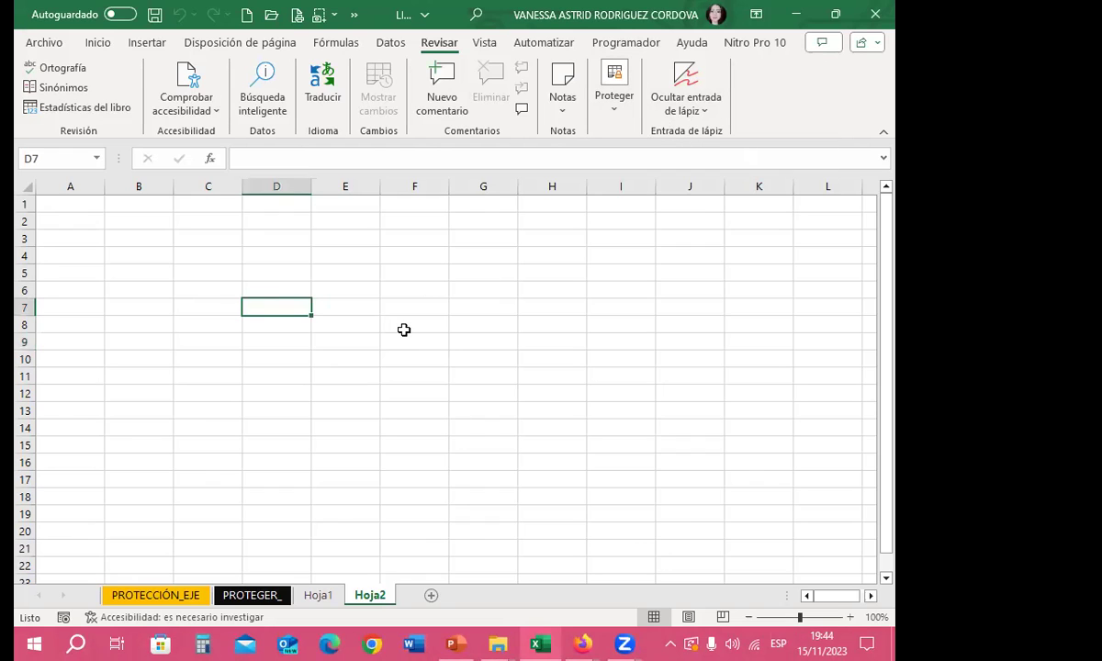
{"action": "key", "text": "Right"}
{"action": "key", "text": "Right"}
{"action": "key", "text": "Right"}
{"action": "key", "text": "Down"}
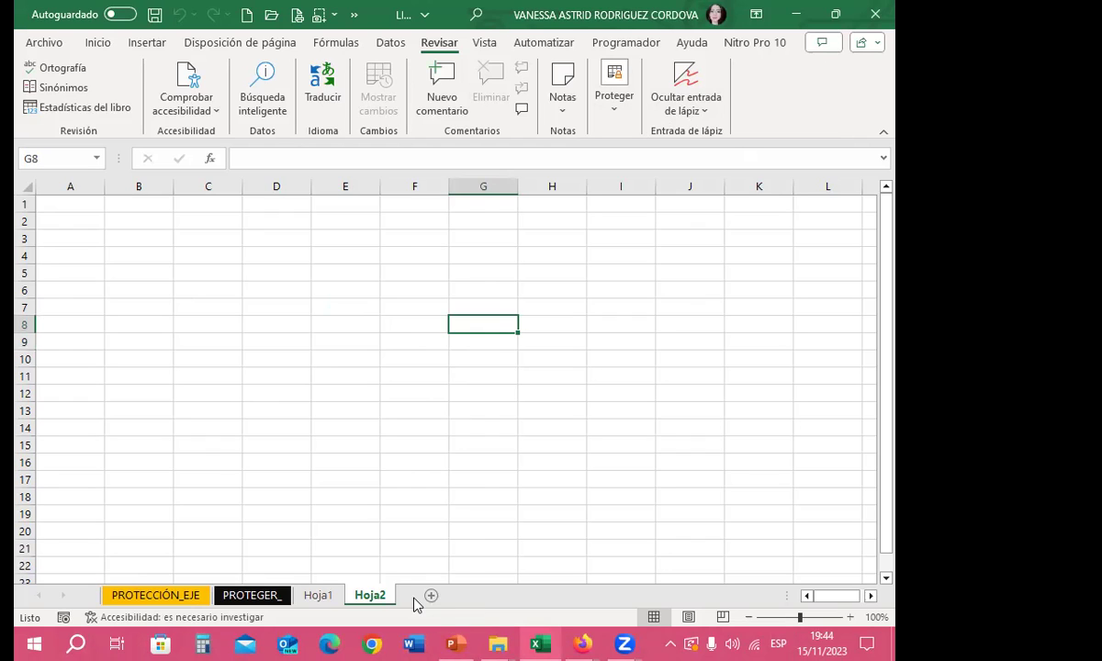
Open the PROTEGER_ sheet tab menu and the protection options, closing both unchanged
{"action": "left_click", "coordinate": [365, 396]}
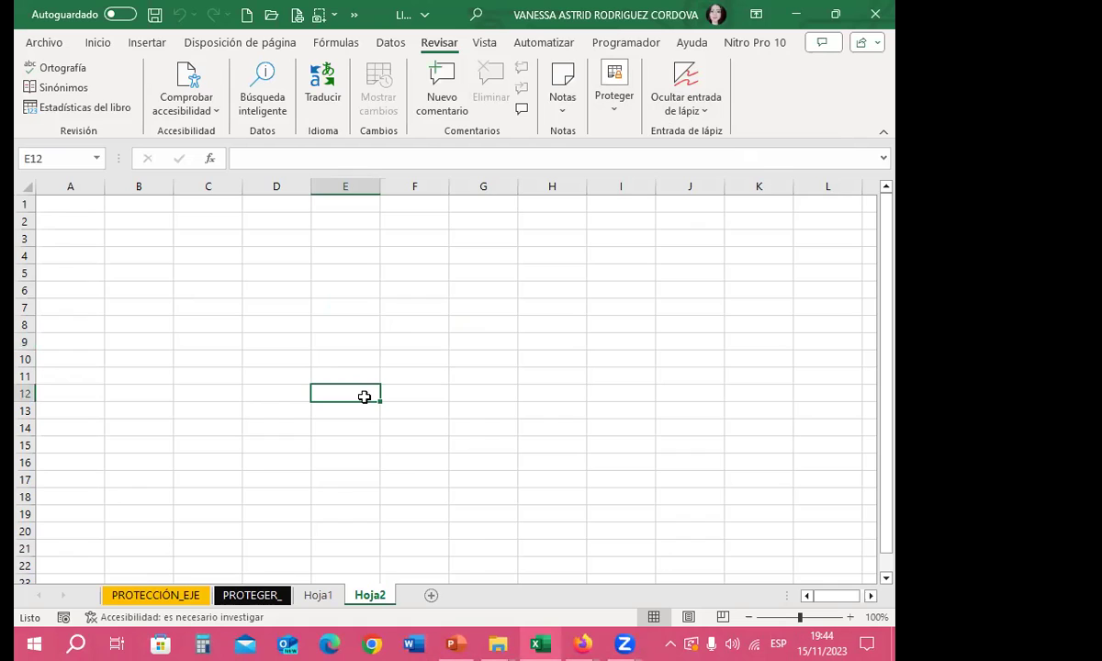
{"action": "right_click", "coordinate": [227, 602]}
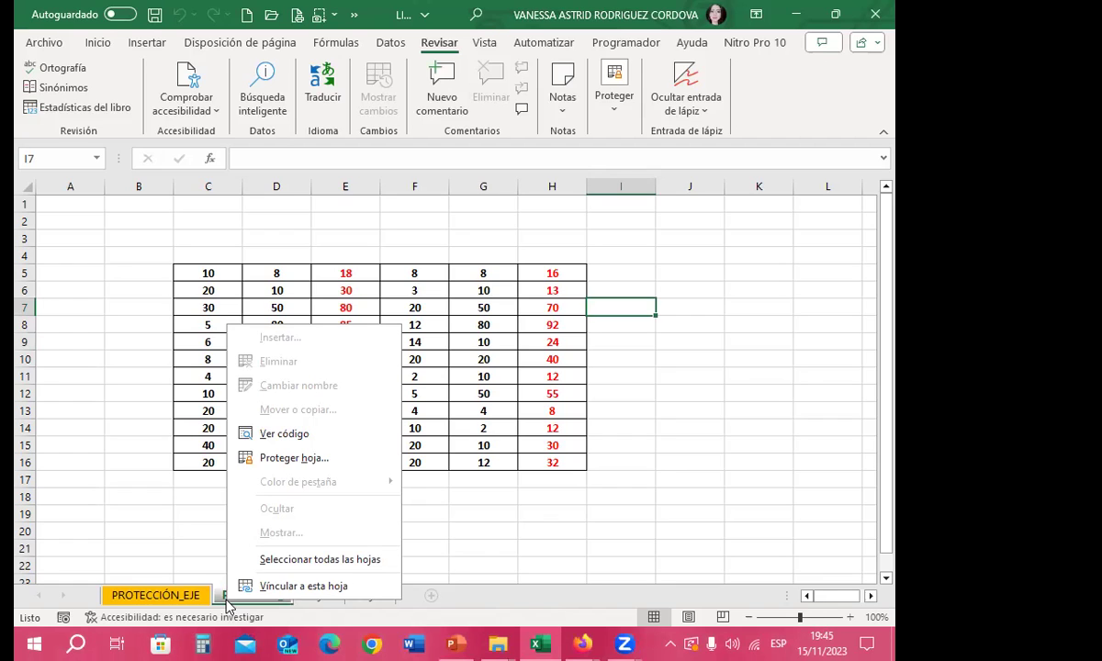
{"action": "left_click", "coordinate": [629, 359]}
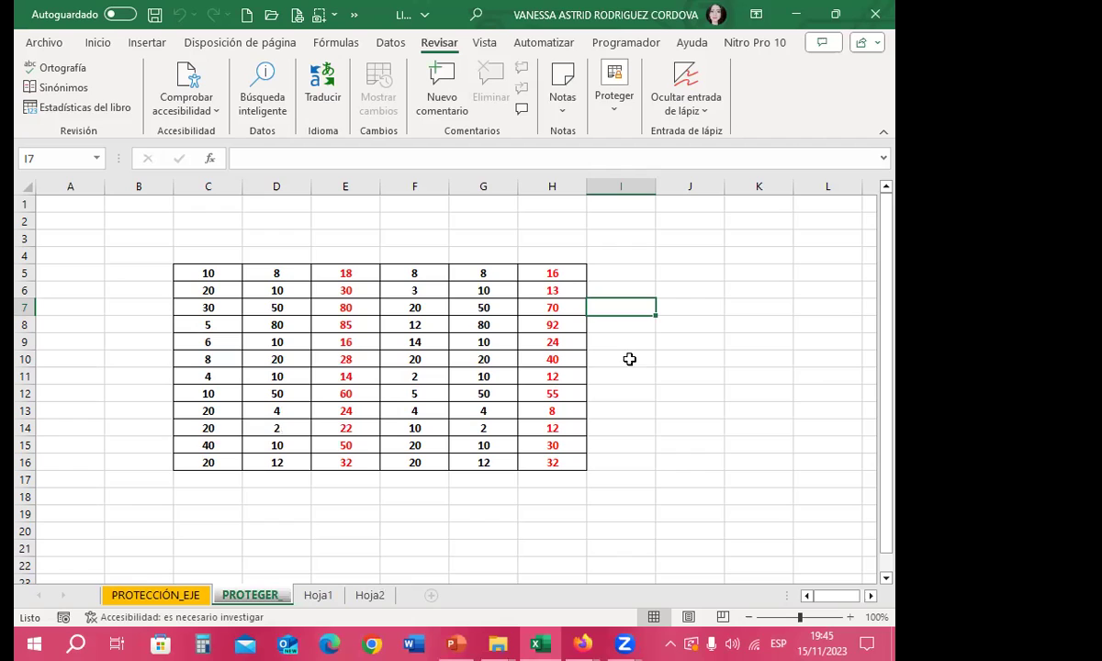
{"action": "left_click", "coordinate": [614, 115]}
{"action": "left_click", "coordinate": [475, 245]}
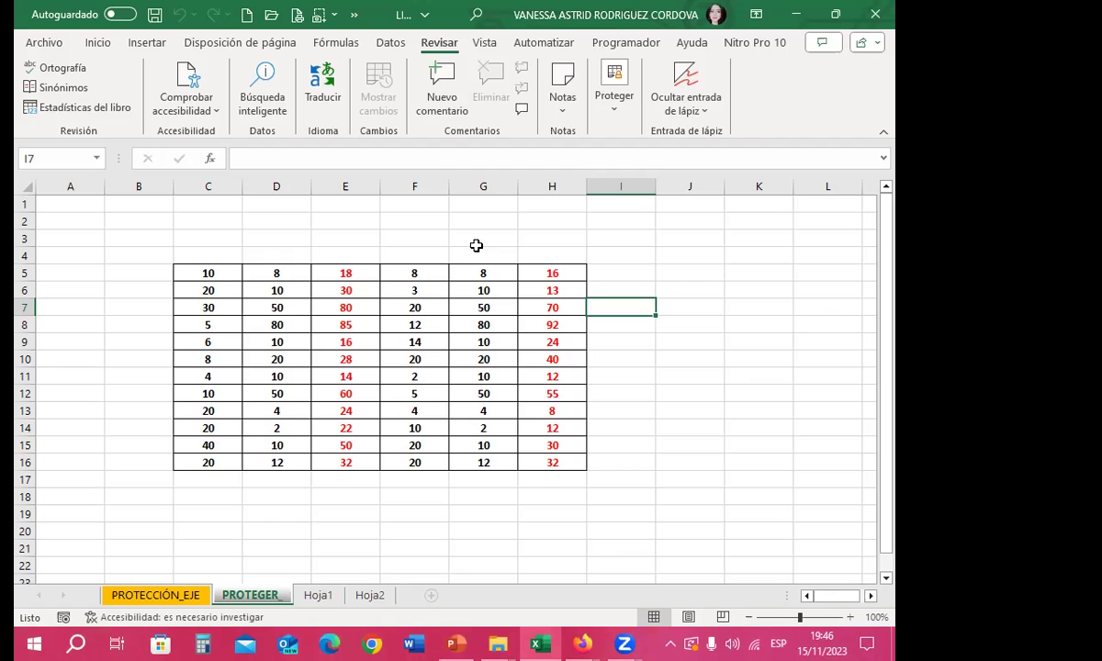
Switch to PROTECCIÓN_EJE and remove the workbook's structure protection with its password
{"action": "right_click", "coordinate": [194, 598]}
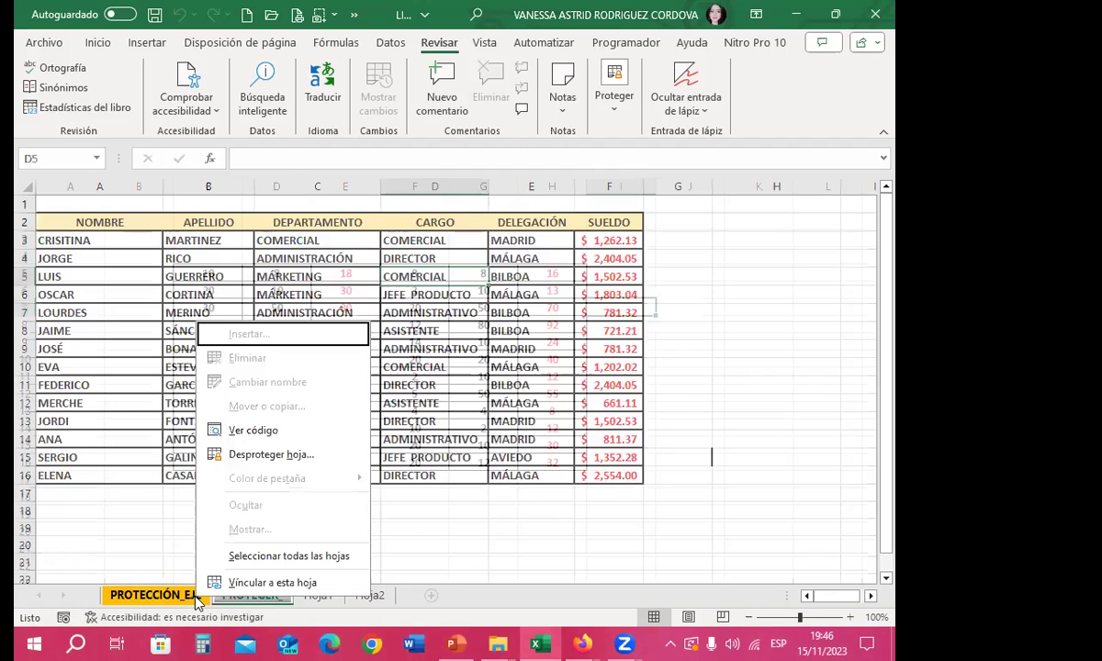
{"action": "left_click", "coordinate": [599, 109]}
{"action": "left_click", "coordinate": [599, 109]}
{"action": "left_click", "coordinate": [675, 161]}
{"action": "key", "text": "Return"}
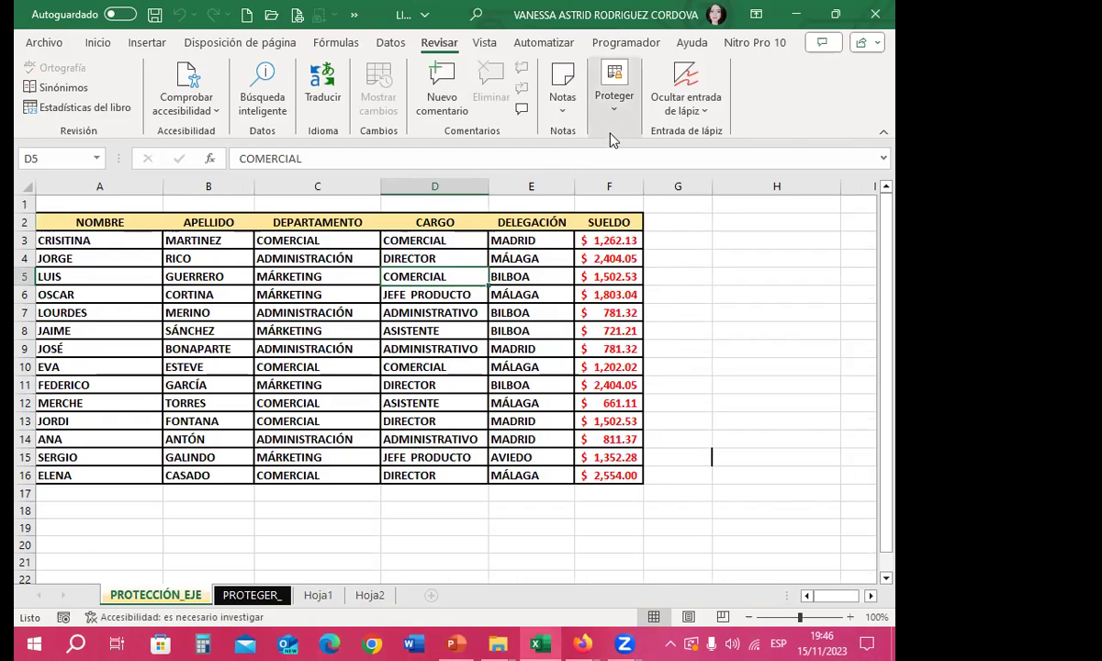
Remove the PROTECCIÓN_EJE sheet's protection by entering its password
{"action": "left_click", "coordinate": [613, 96]}
{"action": "left_click", "coordinate": [615, 158]}
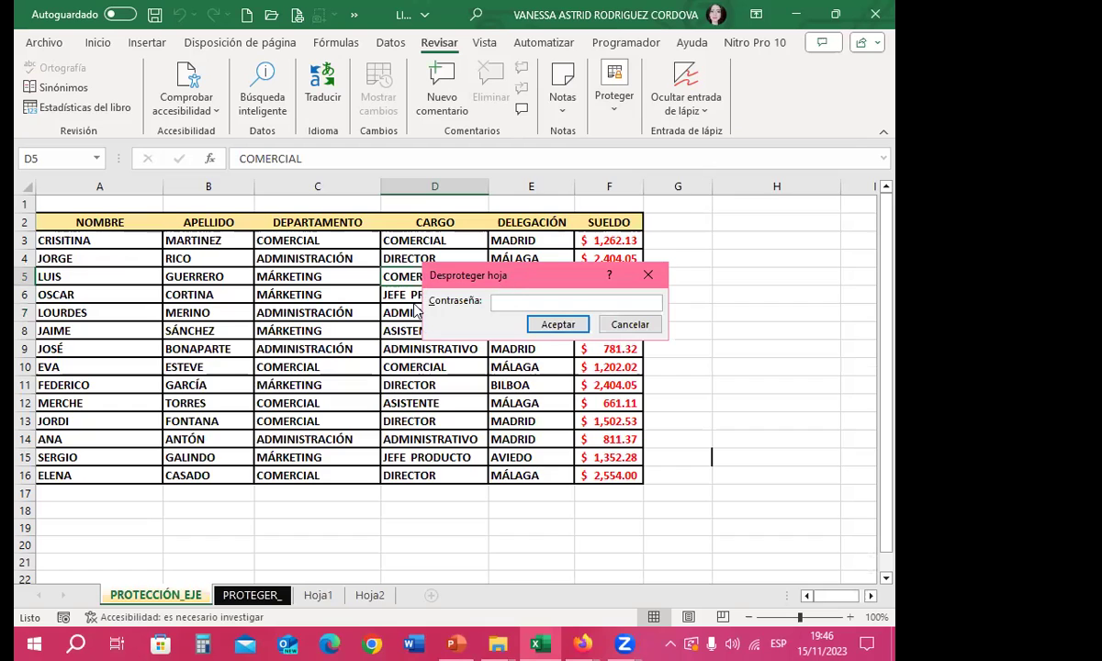
{"action": "key", "text": "Return"}
Save the now unprotected workbook
{"action": "left_click", "coordinate": [432, 329]}
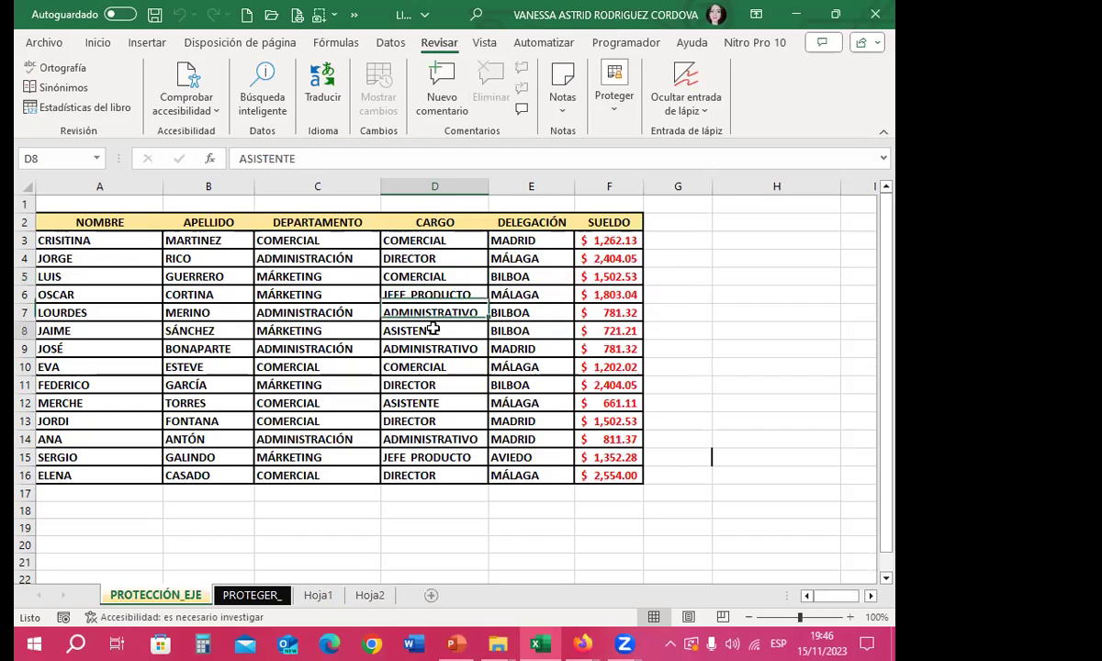
{"action": "left_click", "coordinate": [681, 334]}
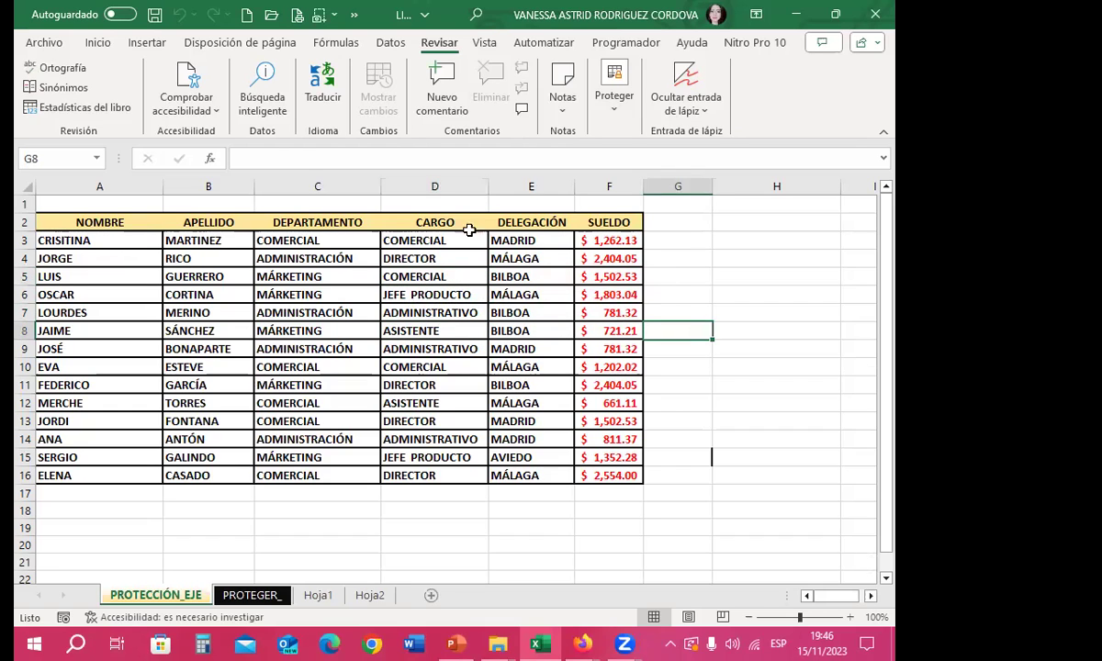
{"action": "left_click", "coordinate": [155, 15]}
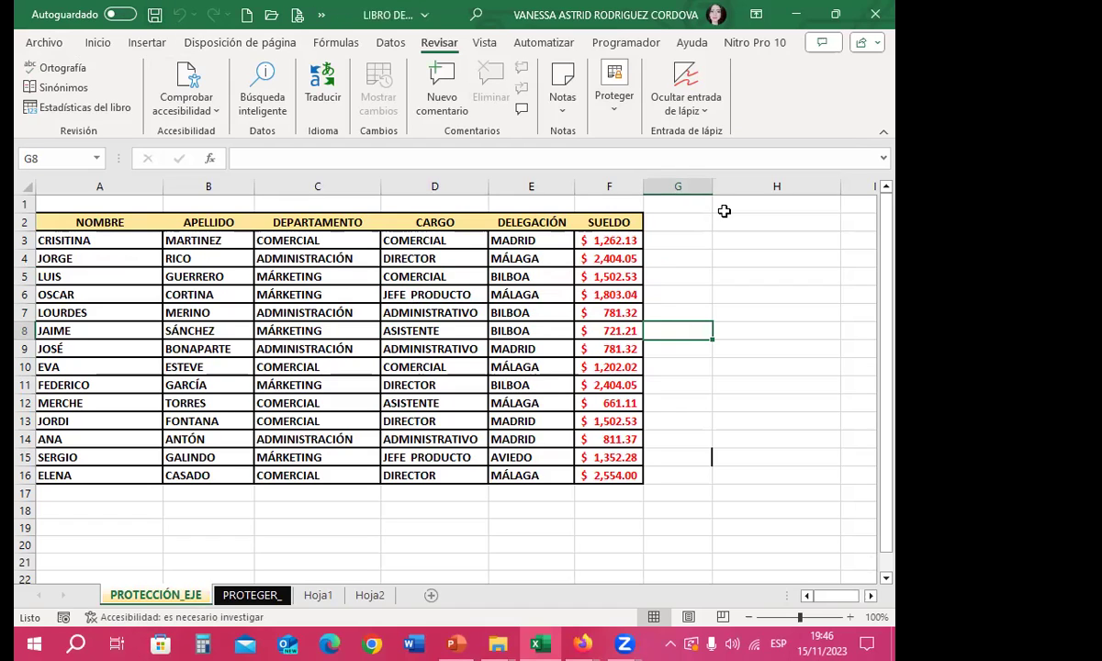
{"action": "left_click", "coordinate": [680, 297]}
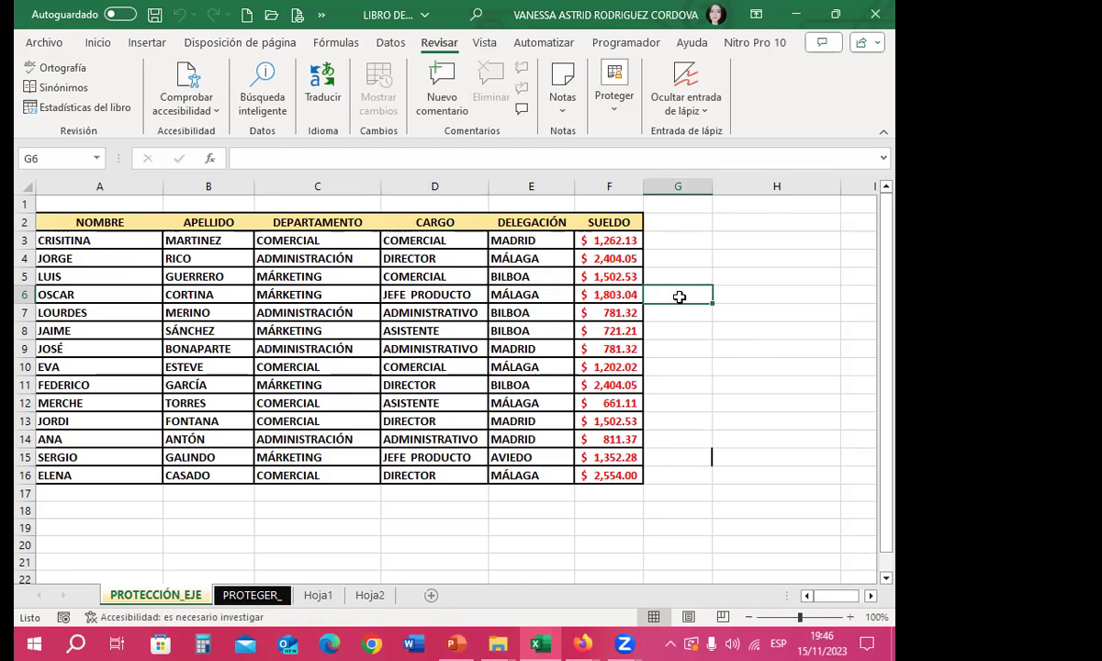
Start Save As, browse for a folder and name the copy CONTRASEÑA
{"action": "left_click", "coordinate": [41, 46]}
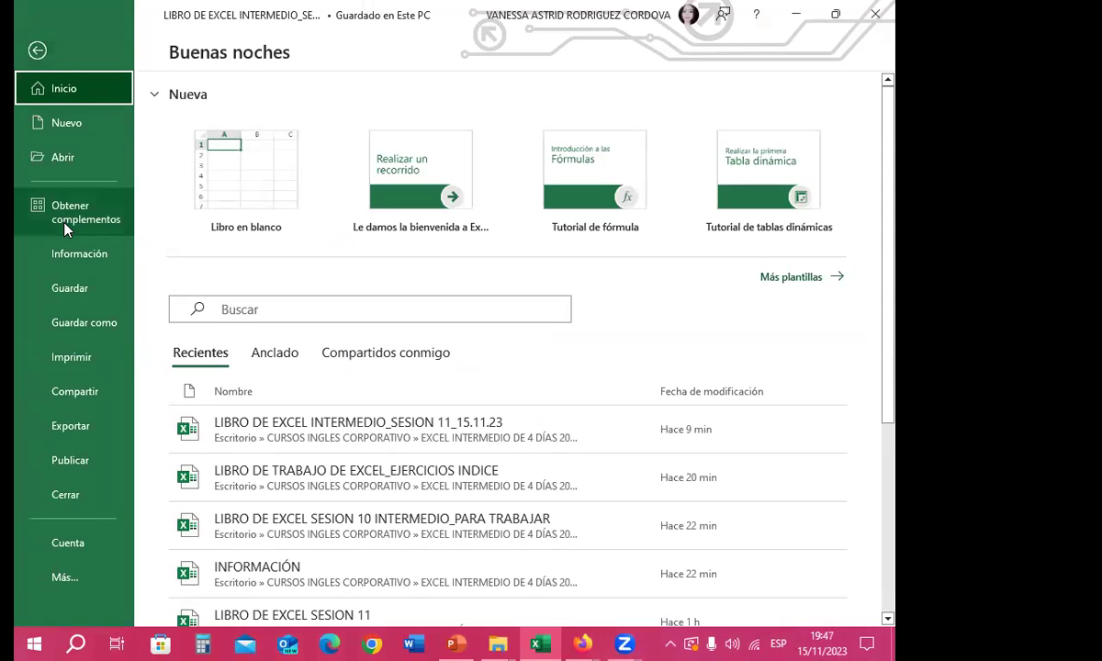
{"action": "left_click", "coordinate": [60, 322]}
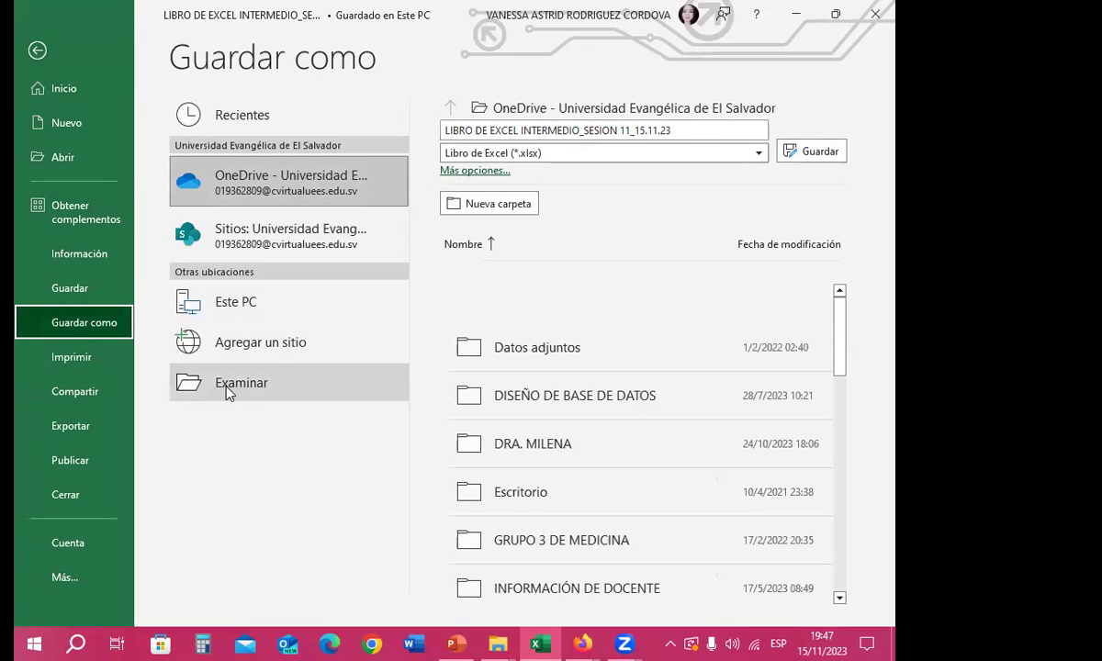
{"action": "left_click", "coordinate": [235, 393]}
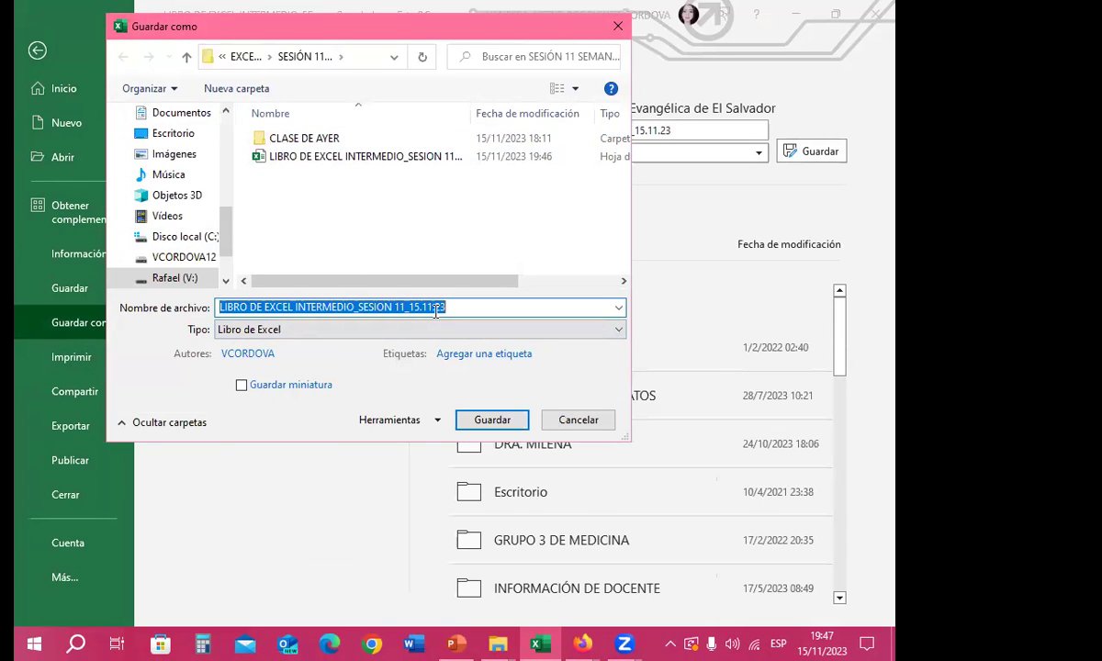
{"action": "type", "text": "CONTRASE"}
{"action": "type", "text": "ÑA"}
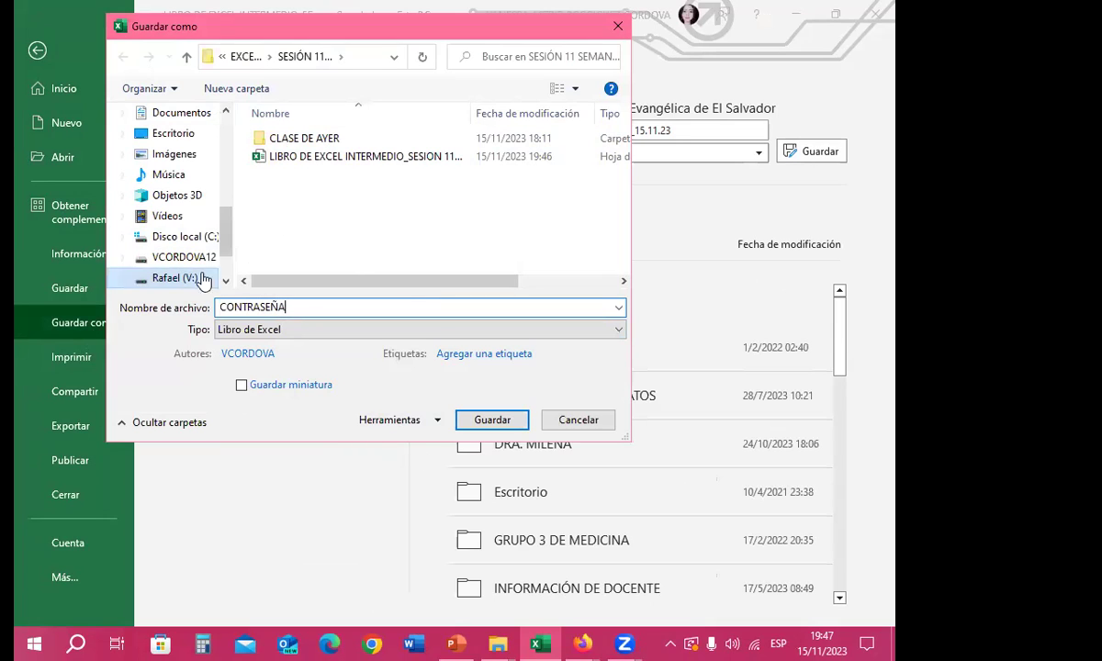
Set and confirm an opening password in General Options, then save the copy
{"action": "left_click", "coordinate": [439, 422]}
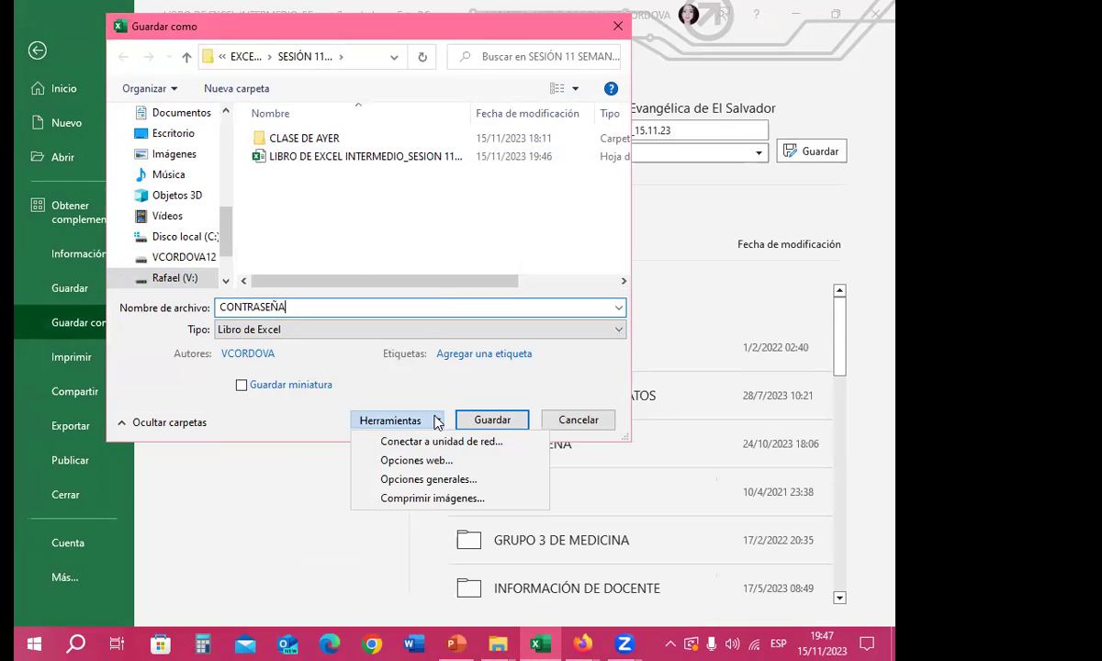
{"action": "left_click", "coordinate": [407, 486]}
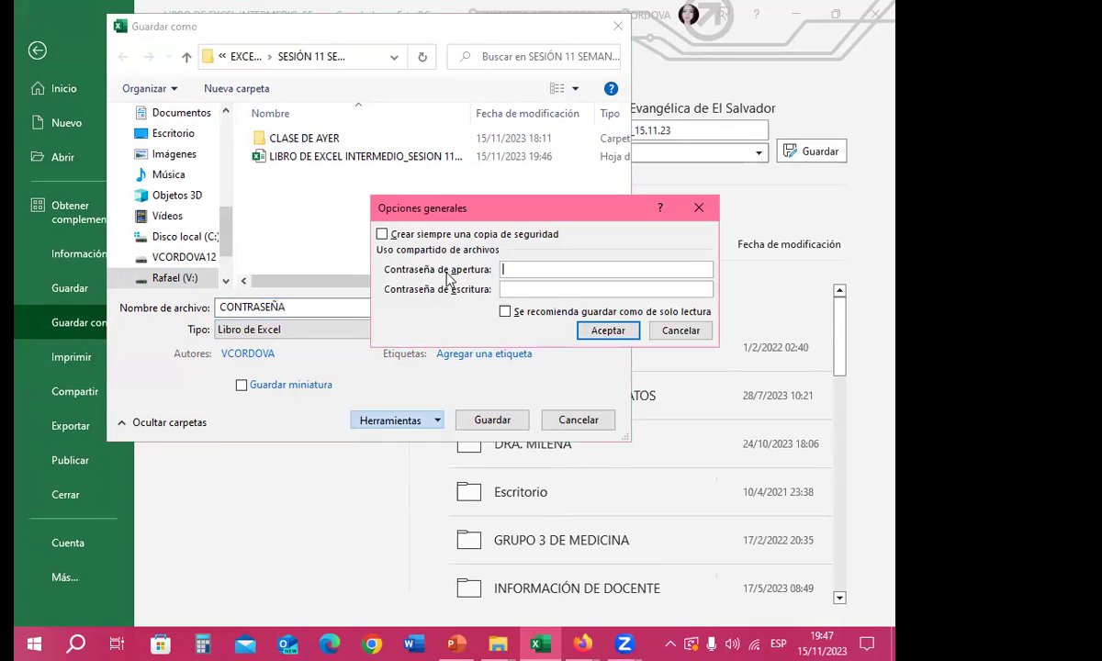
{"action": "left_click", "coordinate": [610, 329]}
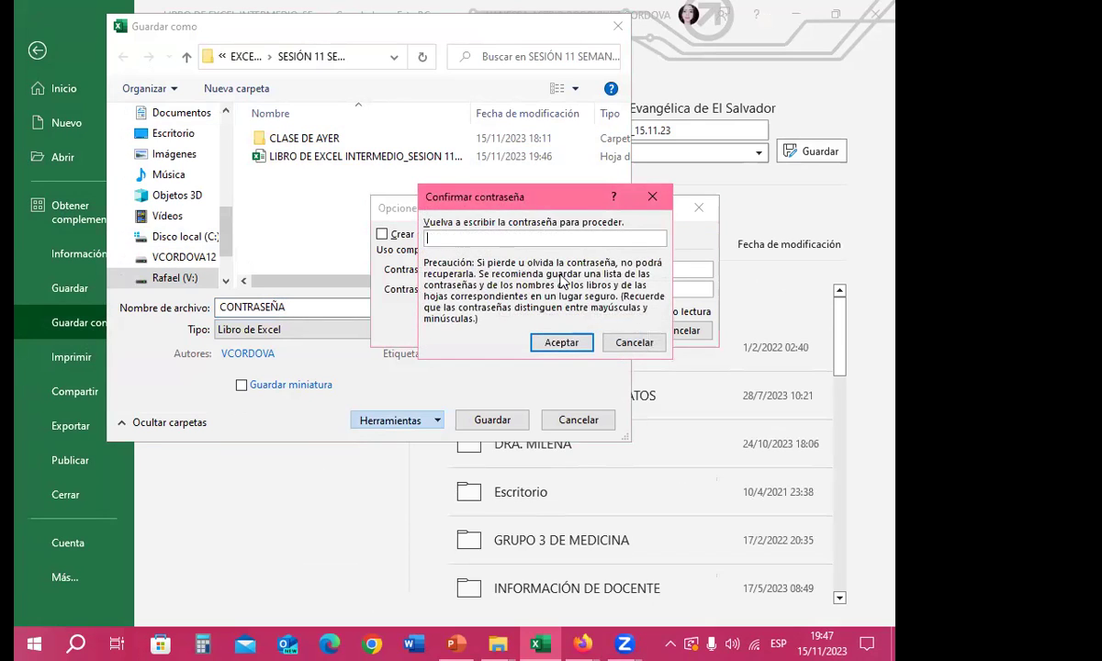
{"action": "left_click", "coordinate": [561, 342]}
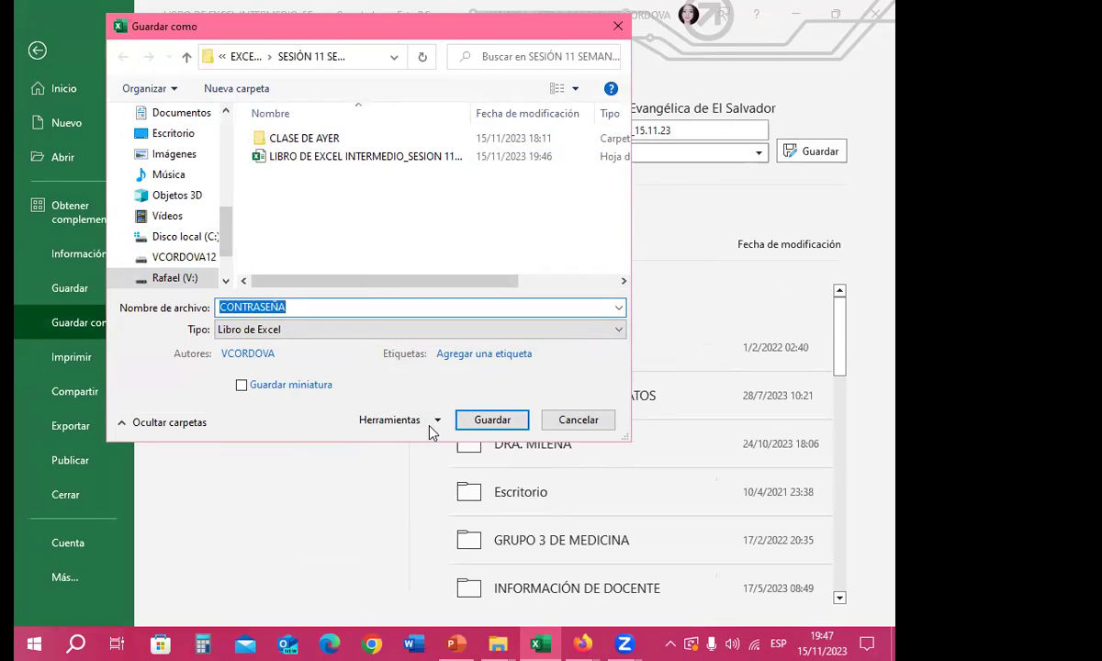
{"action": "left_click", "coordinate": [471, 420]}
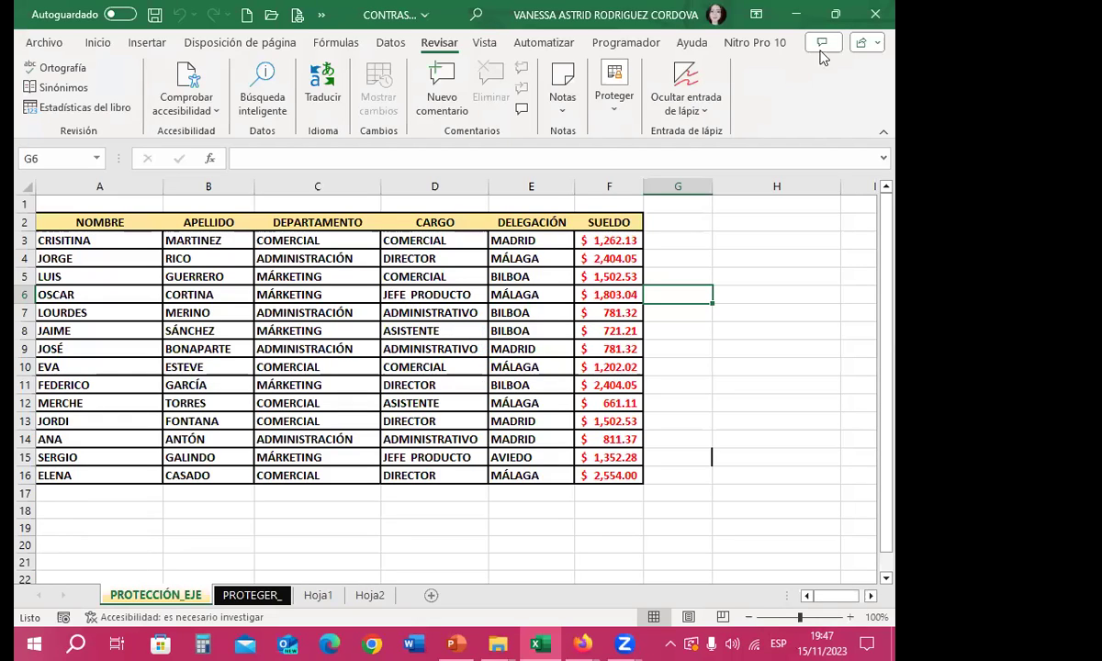
Minimize Excel to the session folder and turn on Krisp microphone noise cancellation
{"action": "left_click", "coordinate": [797, 14]}
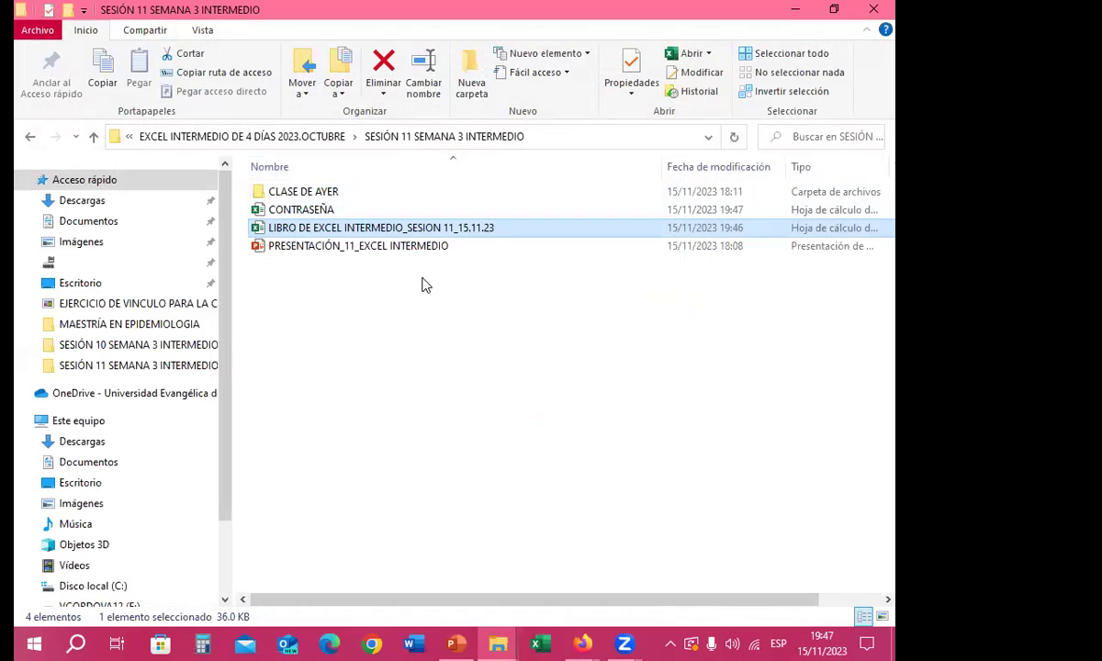
{"action": "left_click", "coordinate": [351, 289]}
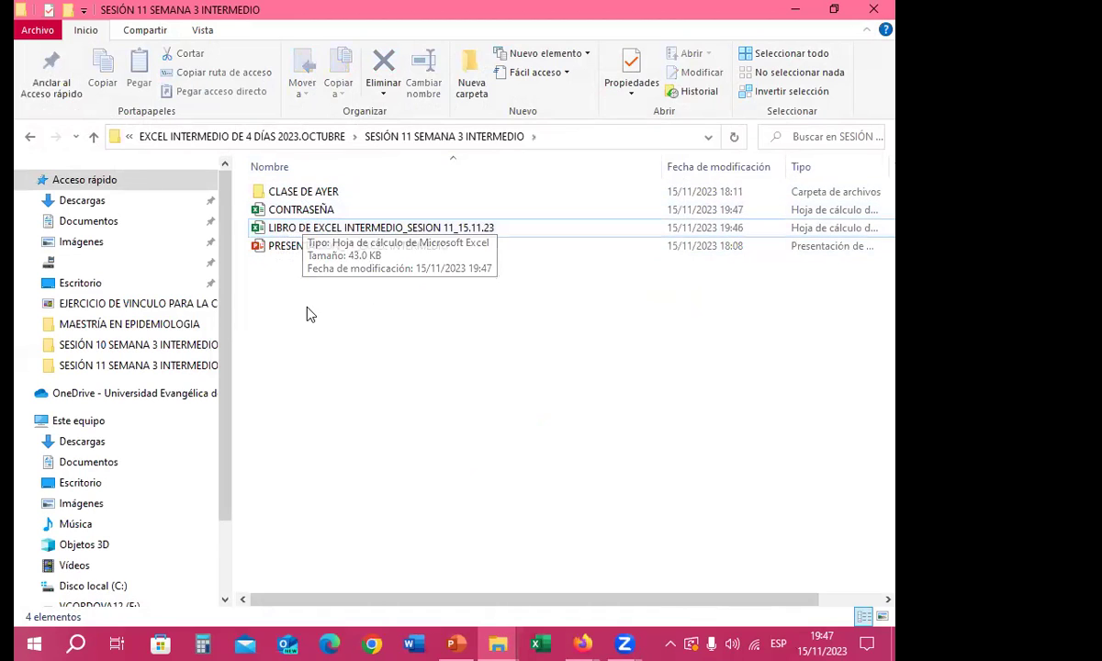
{"action": "left_click", "coordinate": [671, 643]}
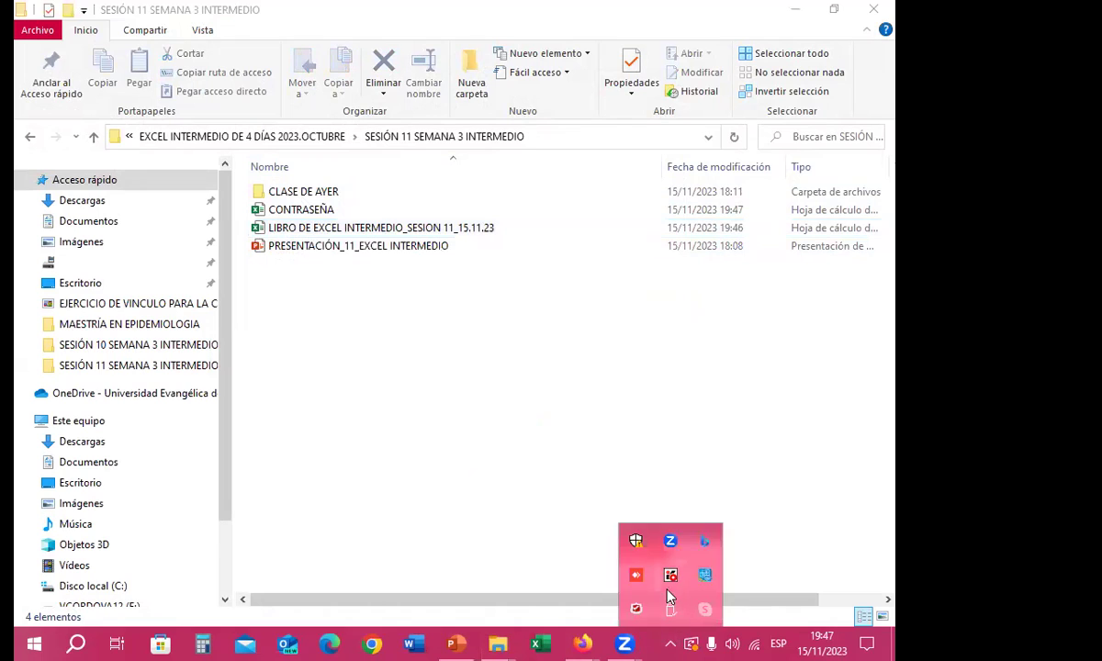
{"action": "left_click", "coordinate": [672, 577]}
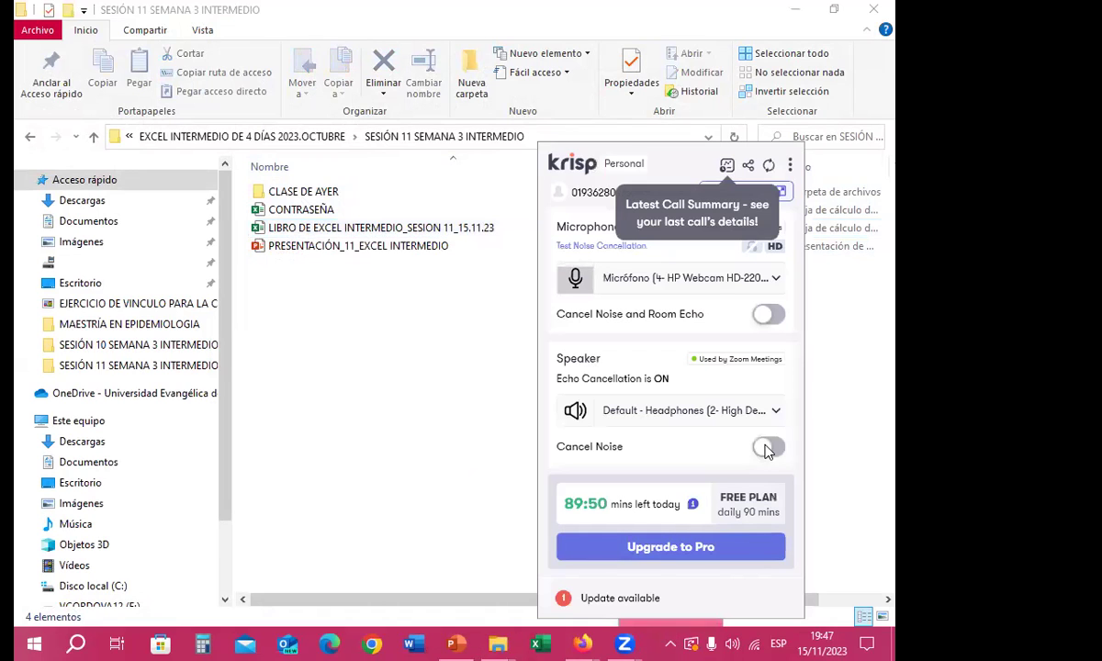
{"action": "left_click", "coordinate": [769, 314]}
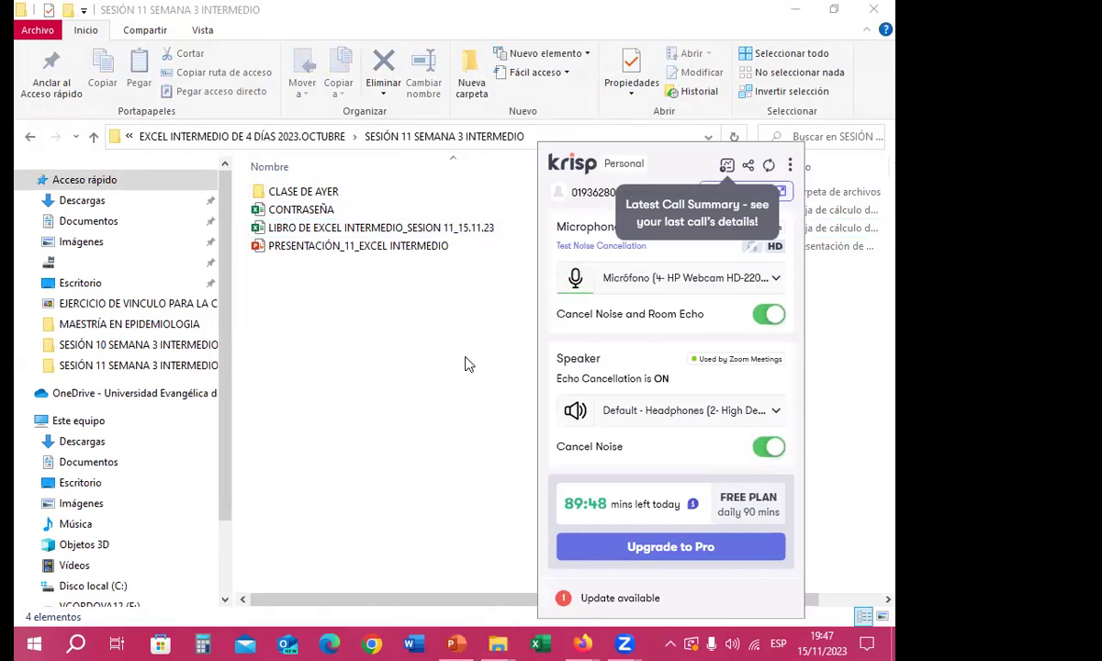
{"action": "left_click", "coordinate": [468, 360]}
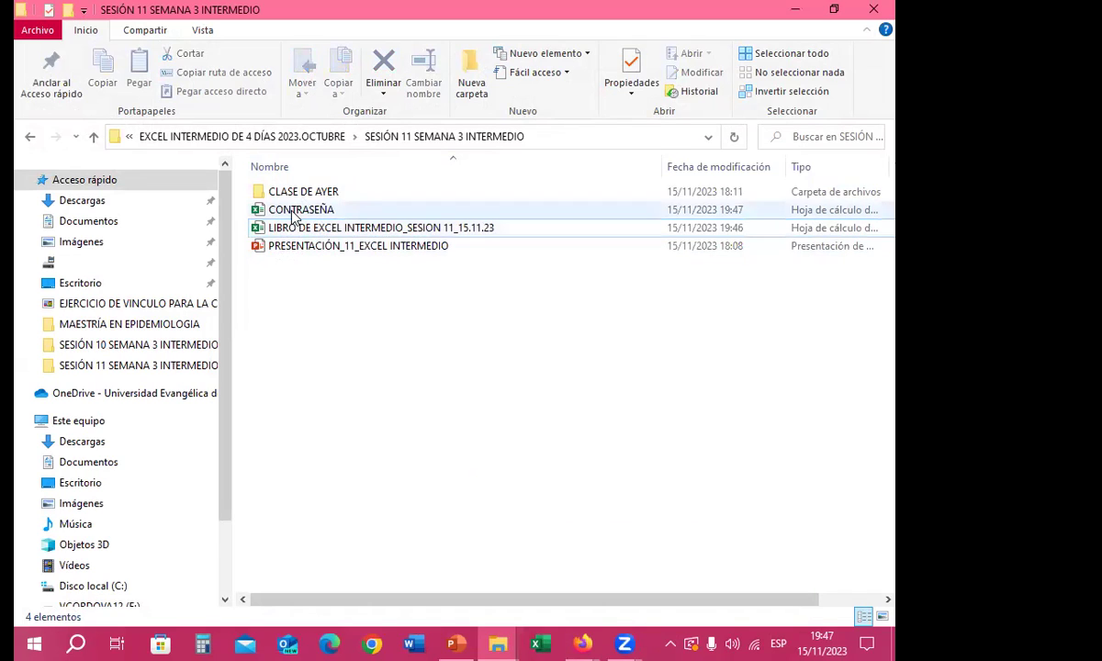
Open CONTRASEÑA by entering its opening password
{"action": "double_click", "coordinate": [295, 212]}
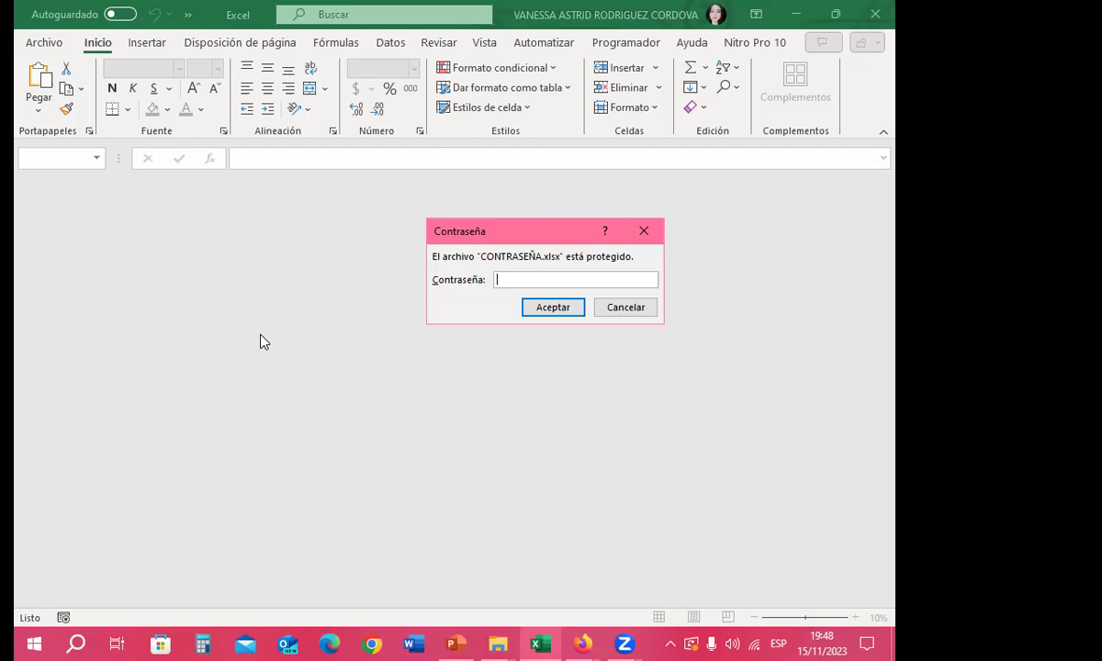
{"action": "key", "text": "Return"}
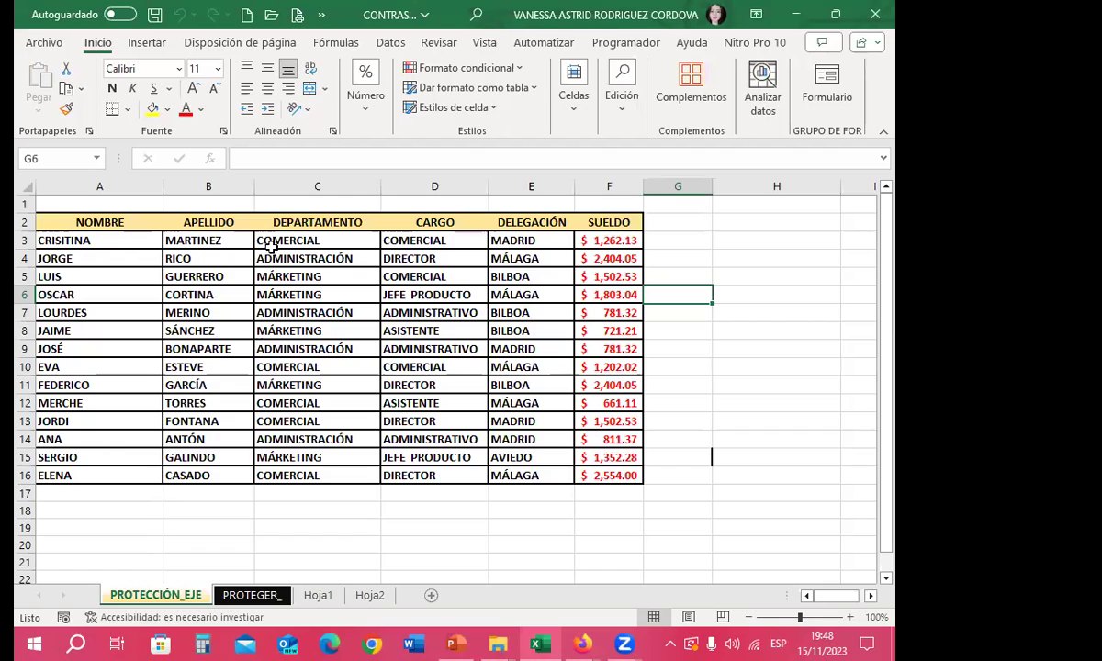
Fill the header row NOMBRE to SUELDO with light gold, then save and close
{"action": "left_click_drag", "start_coordinate": [110, 222], "coordinate": [607, 222]}
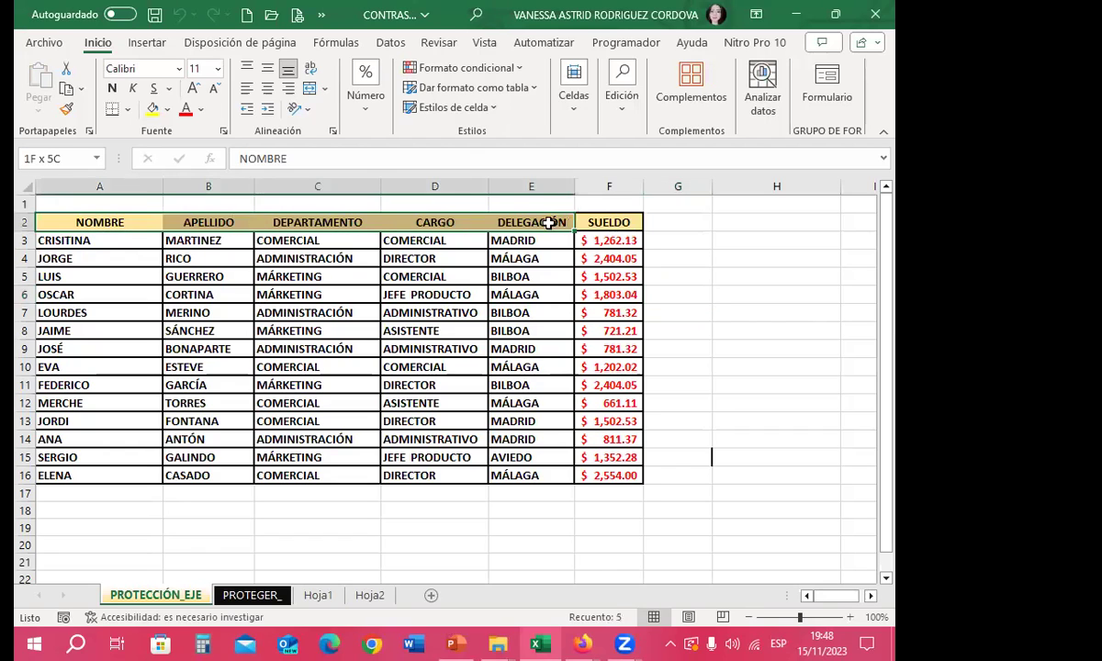
{"action": "left_click", "coordinate": [166, 110]}
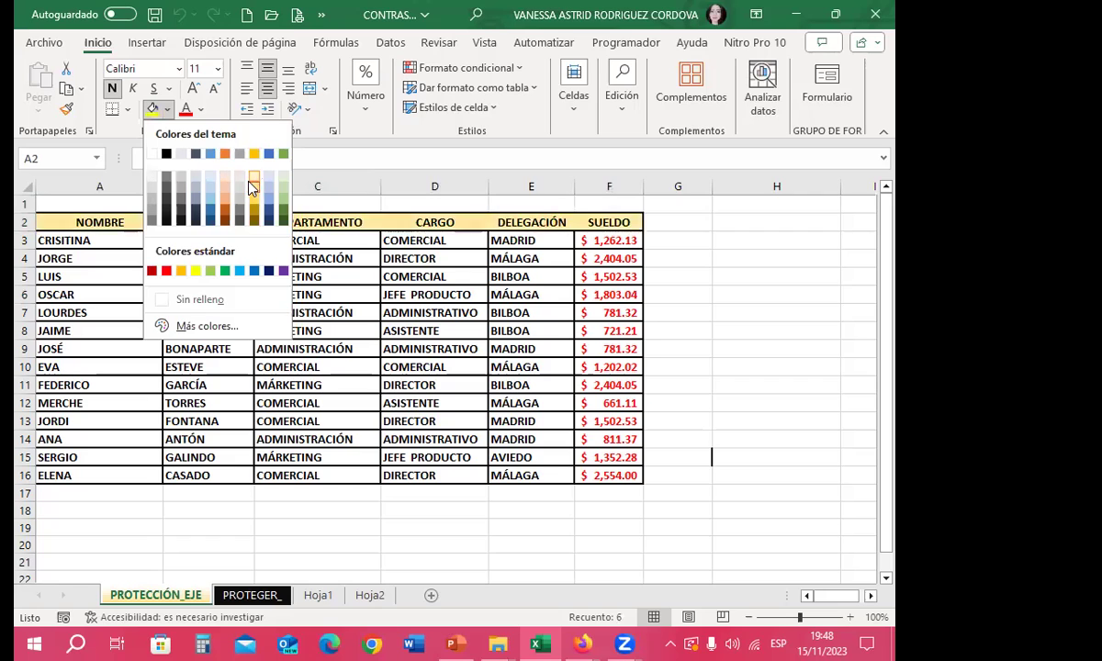
{"action": "left_click", "coordinate": [255, 183]}
{"action": "left_click", "coordinate": [155, 13]}
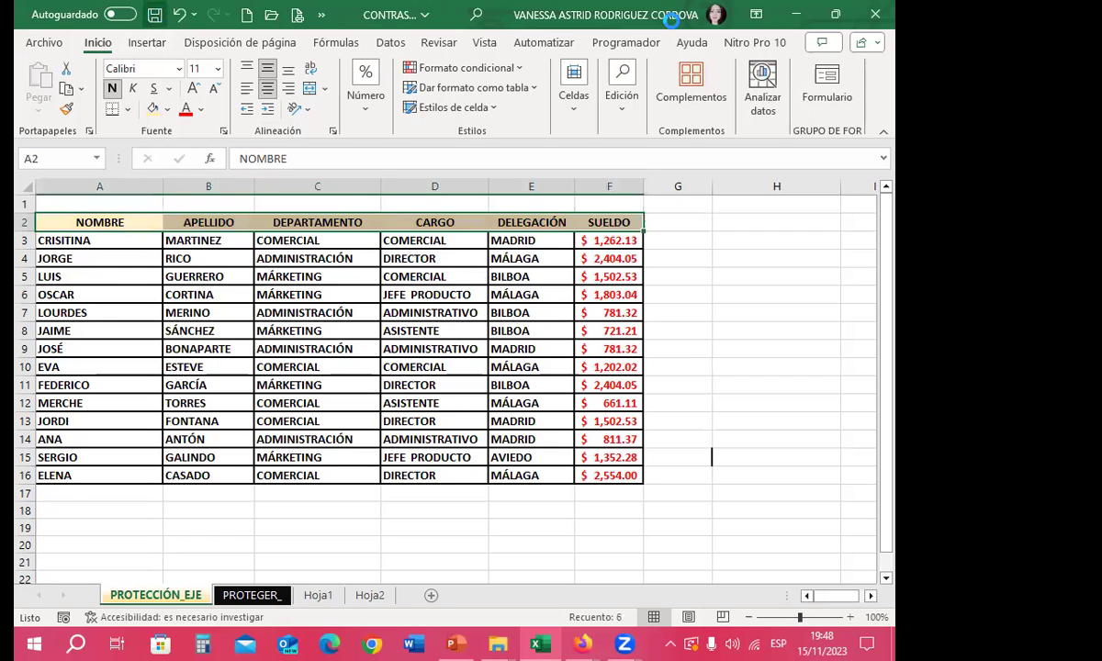
{"action": "left_click", "coordinate": [874, 14]}
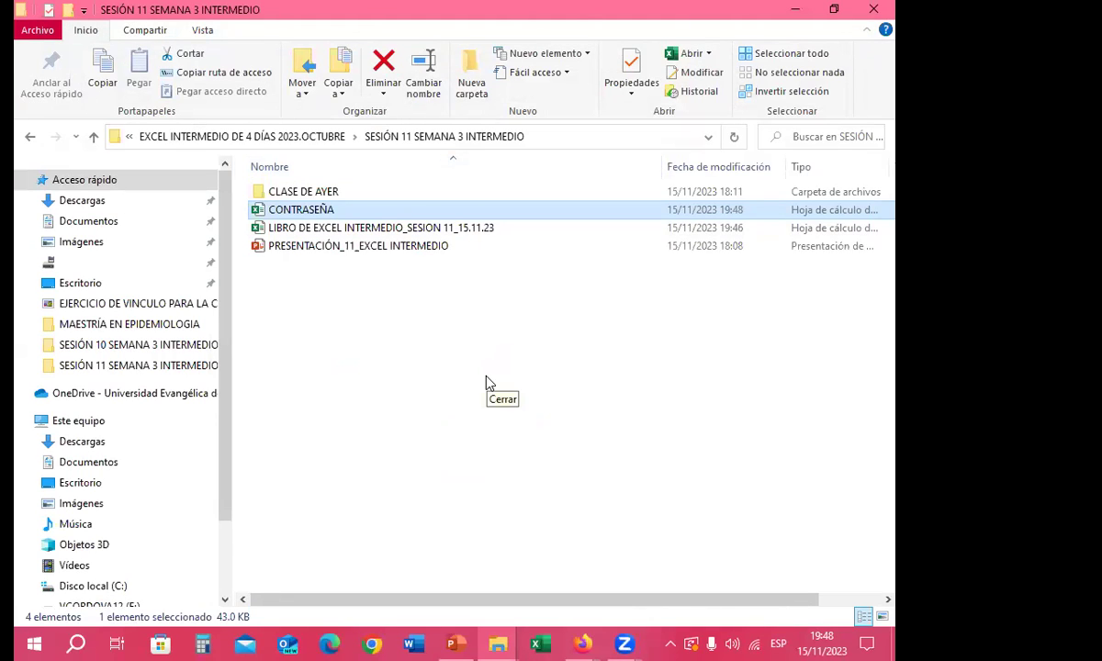
Reopen CONTRASEÑA, correcting a mistyped opening password, and select cells E5 and G5
{"action": "double_click", "coordinate": [310, 210]}
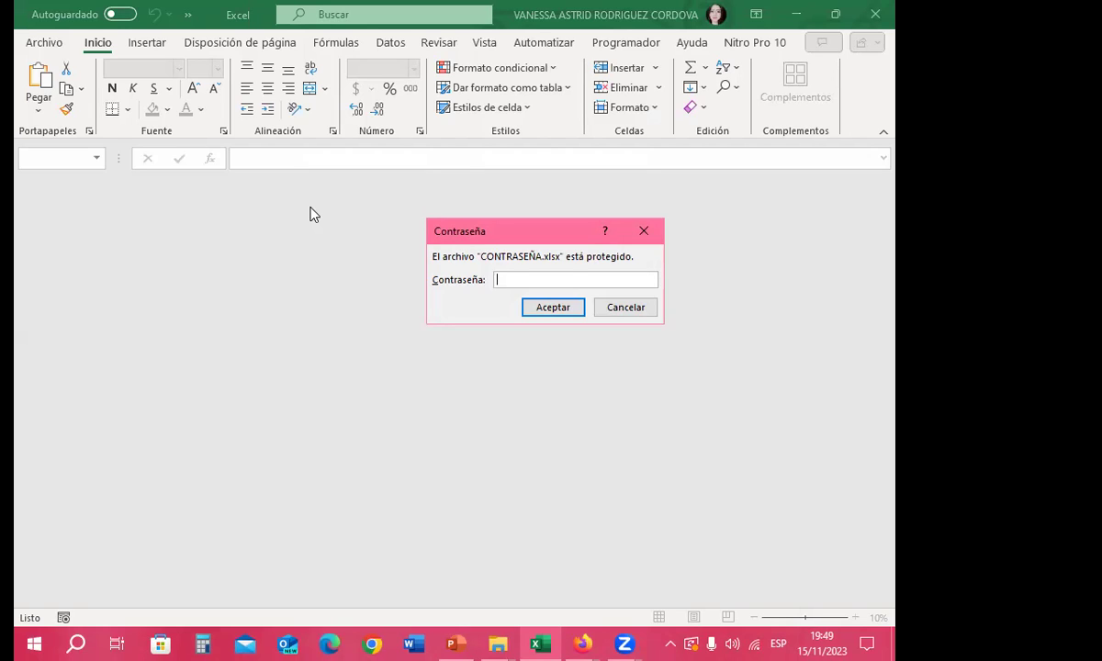
{"action": "key", "text": "Return"}
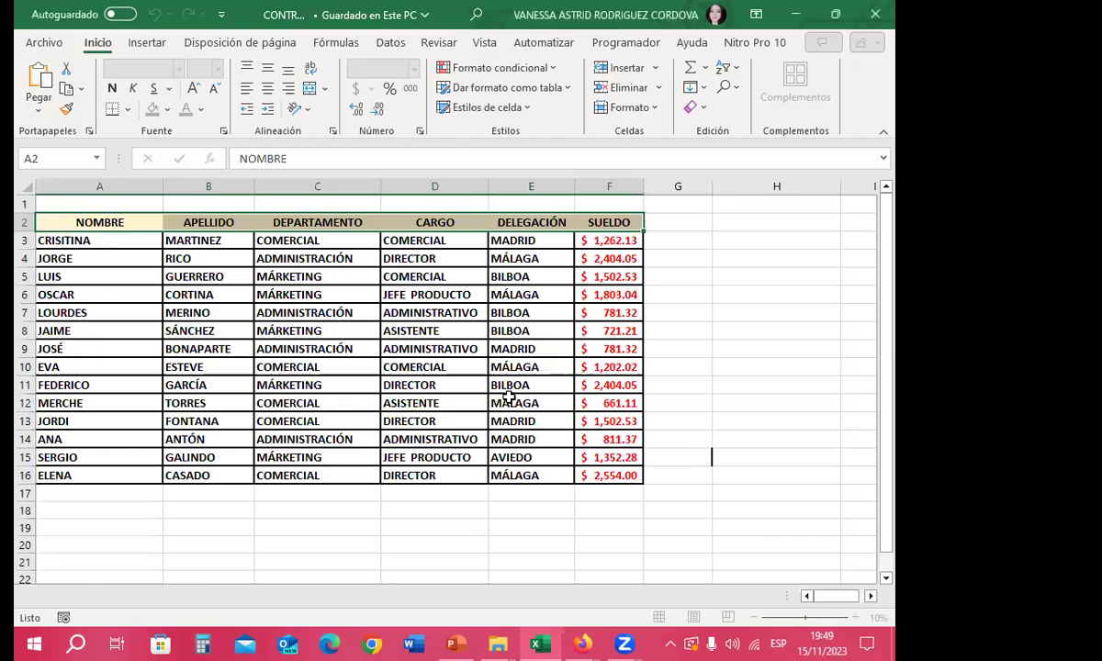
{"action": "left_click", "coordinate": [668, 393]}
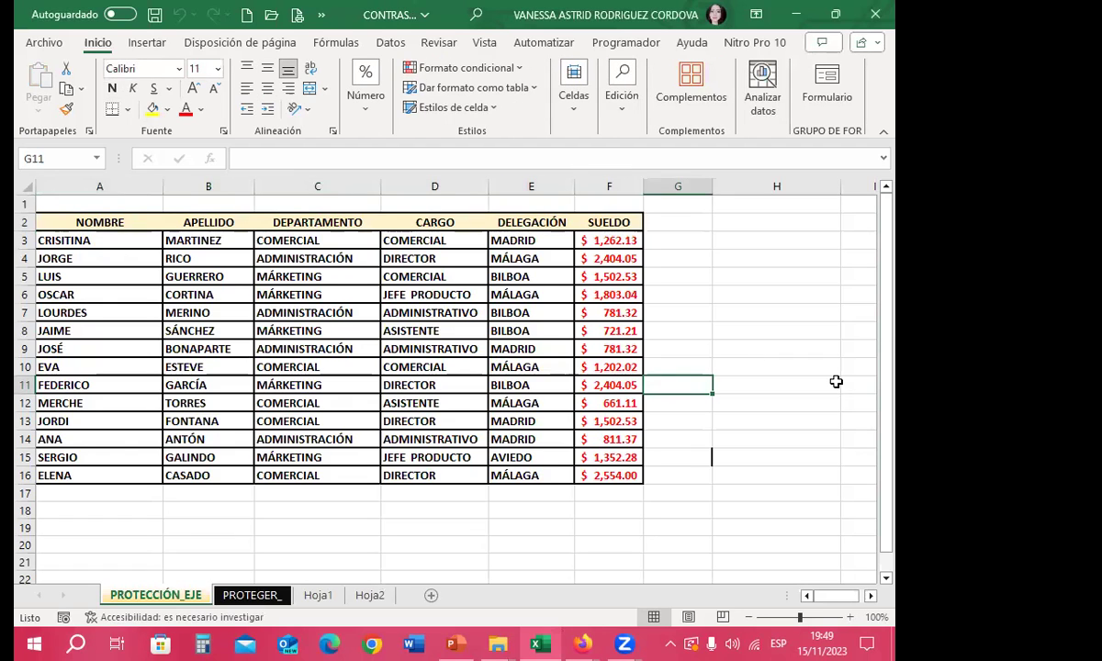
{"action": "left_click", "coordinate": [520, 274]}
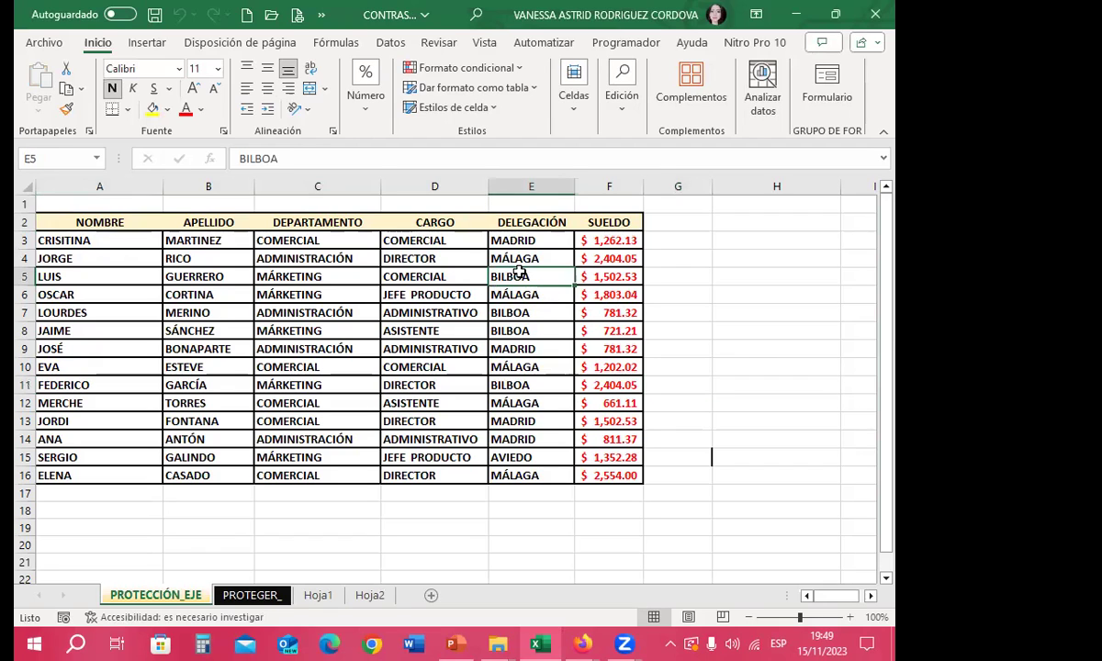
{"action": "left_click", "coordinate": [686, 280]}
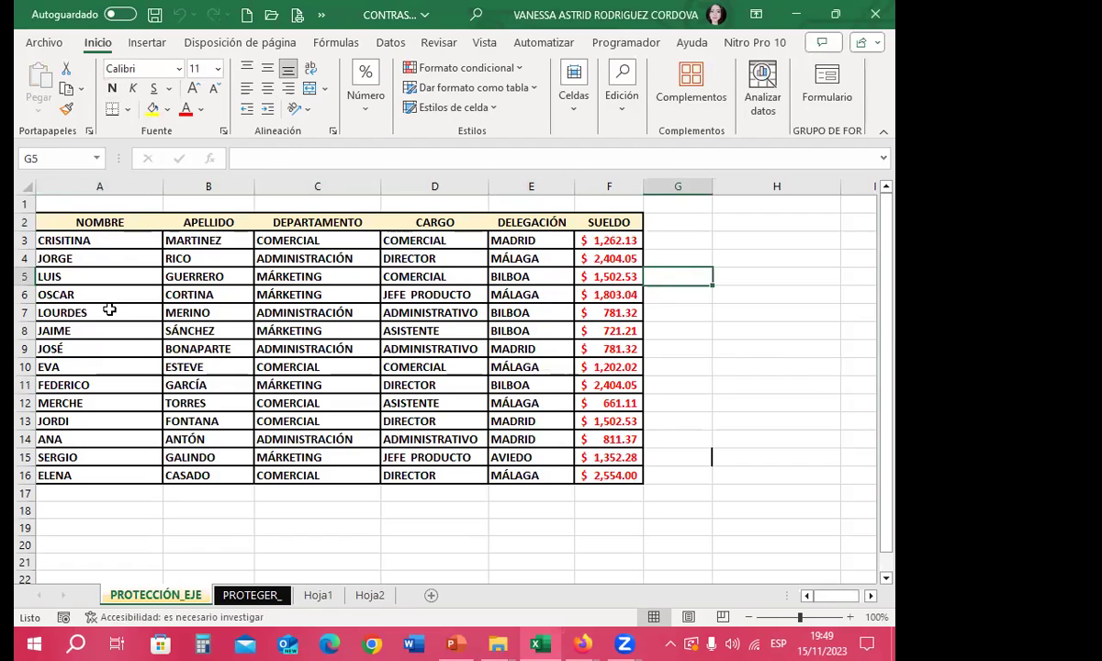
In Save As General Options, clear the workbook's opening password
{"action": "left_click", "coordinate": [32, 47]}
{"action": "left_click", "coordinate": [79, 323]}
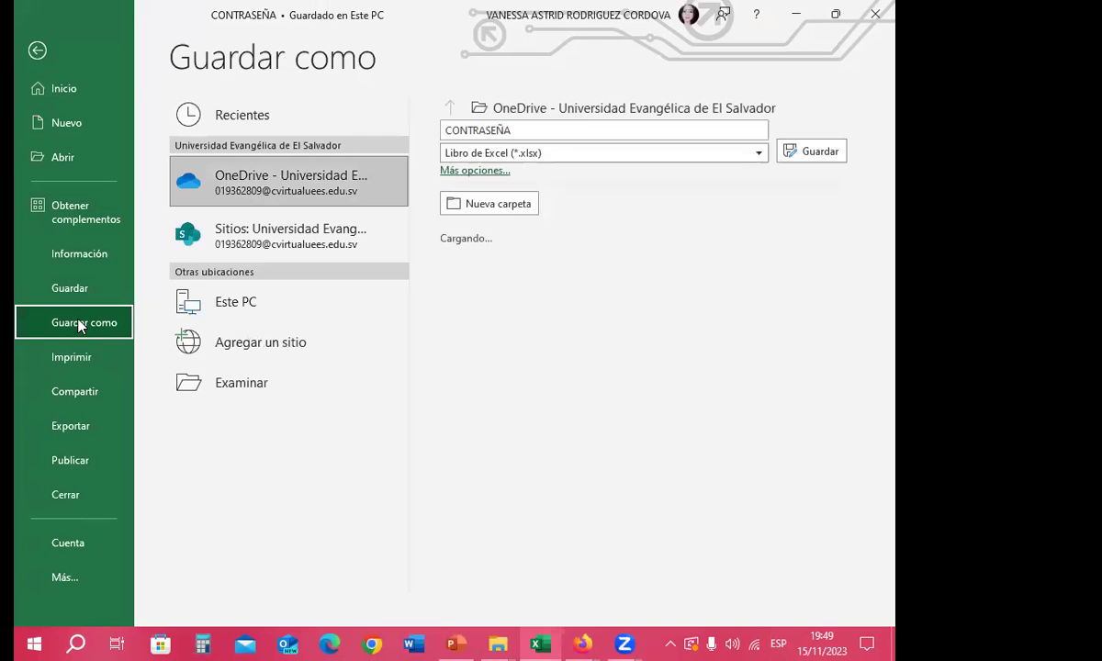
{"action": "left_click", "coordinate": [251, 384]}
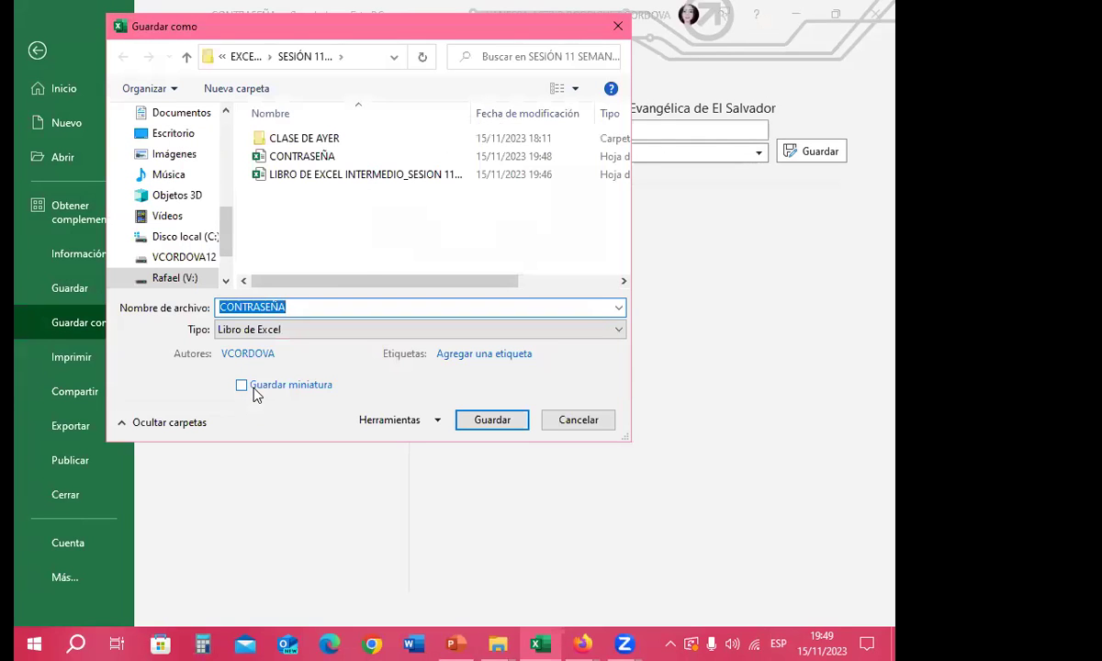
{"action": "left_click", "coordinate": [438, 421]}
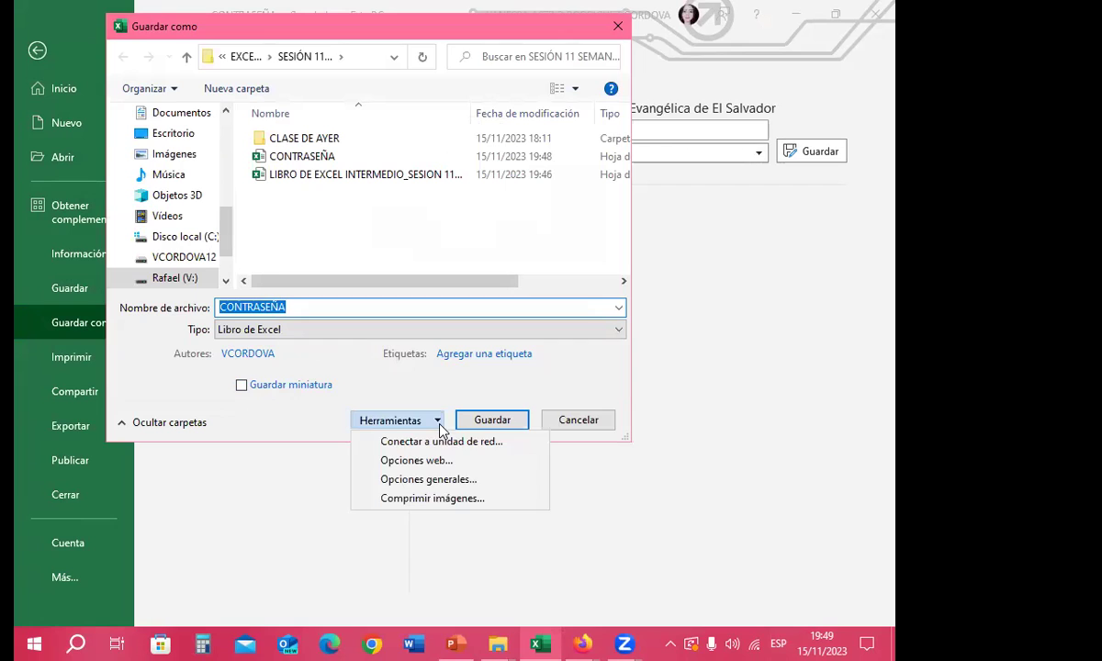
{"action": "left_click", "coordinate": [428, 481]}
{"action": "key", "text": "BackSpace"}
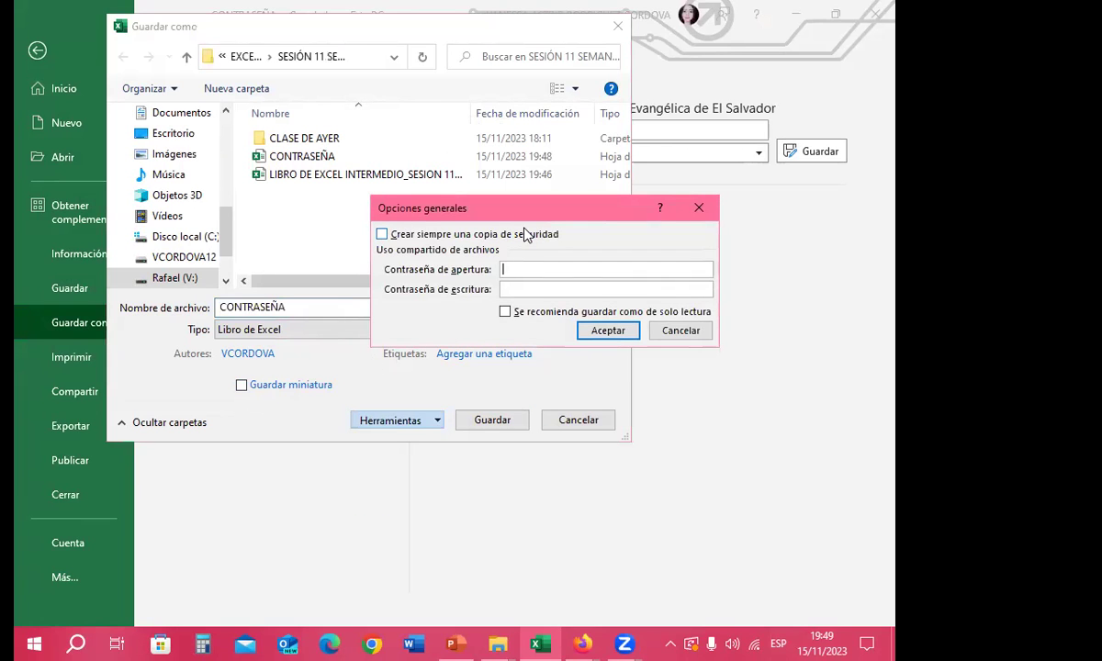
{"action": "left_click", "coordinate": [608, 330]}
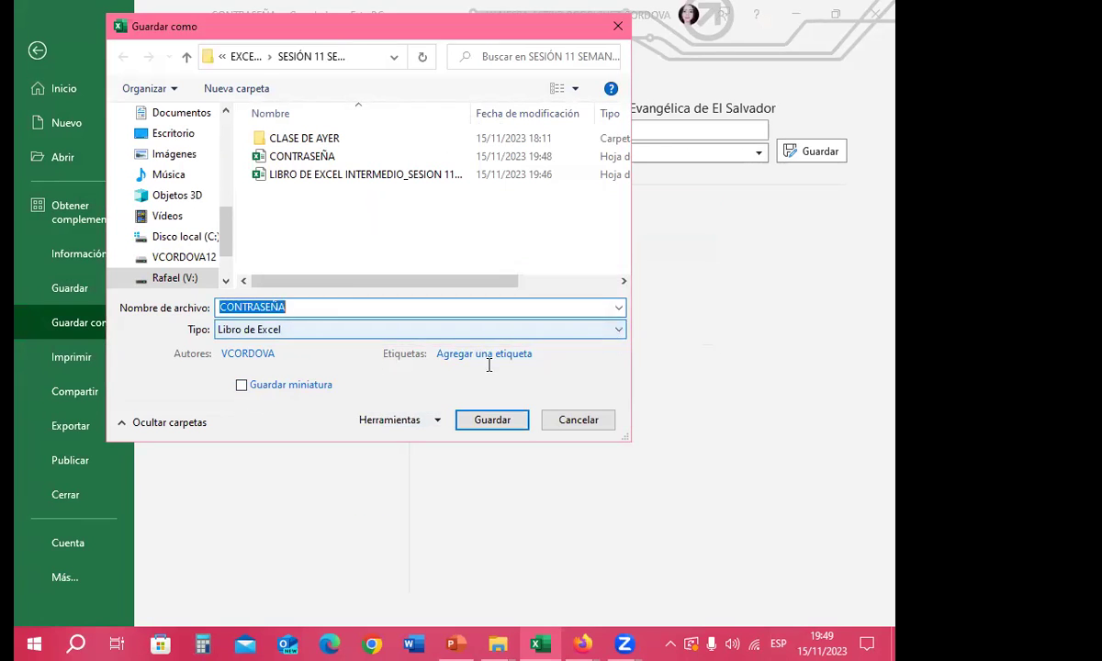
Save over the existing CONTRASEÑA file and close Excel
{"action": "left_click", "coordinate": [496, 422]}
{"action": "left_click", "coordinate": [494, 321]}
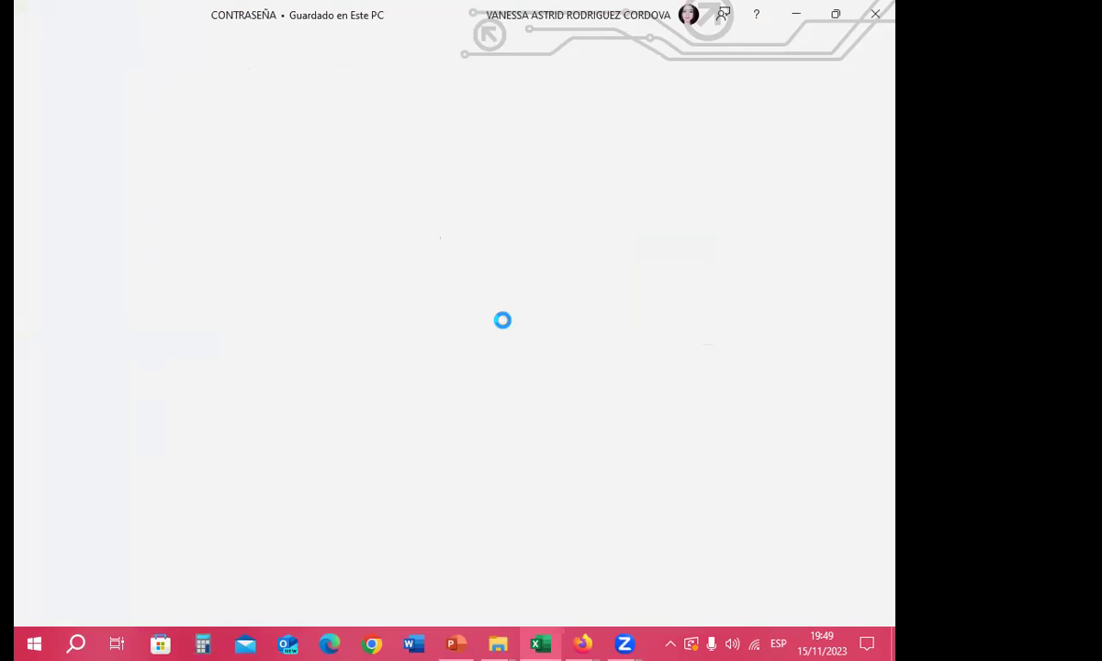
{"action": "left_click", "coordinate": [876, 13]}
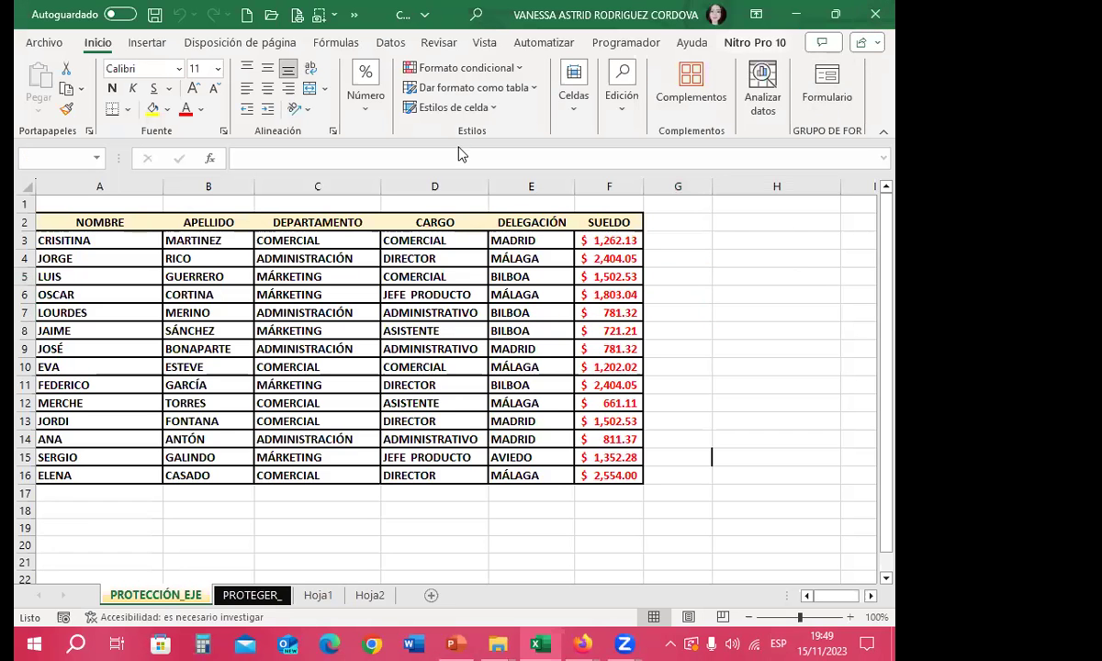
Open CONTRASEÑA from File Explorer with no password prompt and select cell H10
{"action": "left_click", "coordinate": [357, 211]}
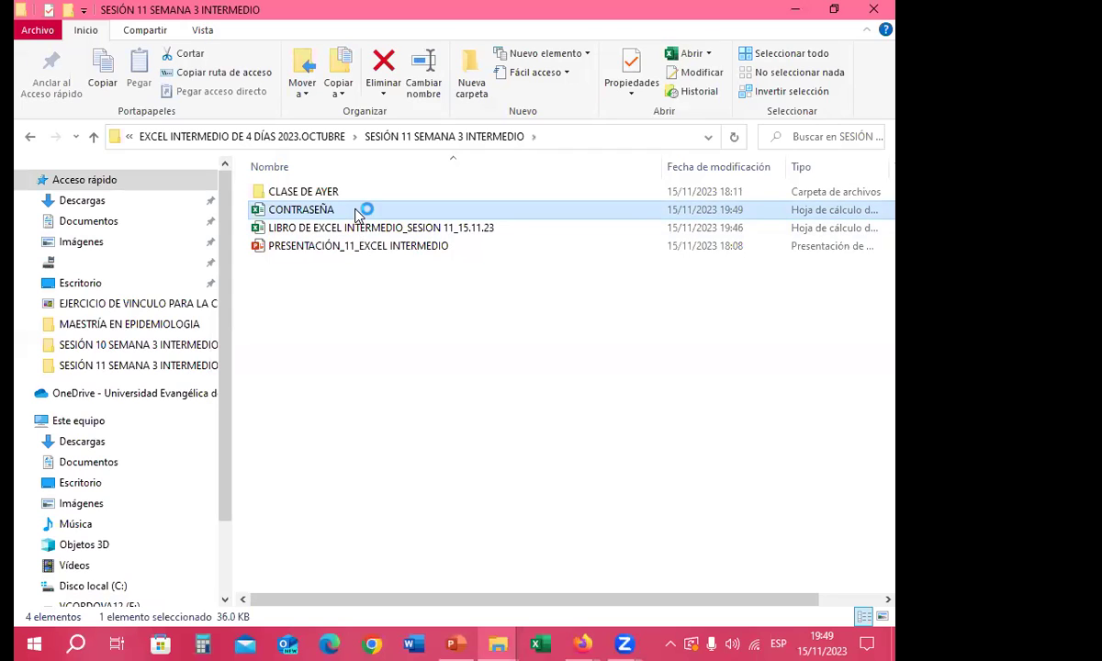
{"action": "double_click", "coordinate": [356, 212]}
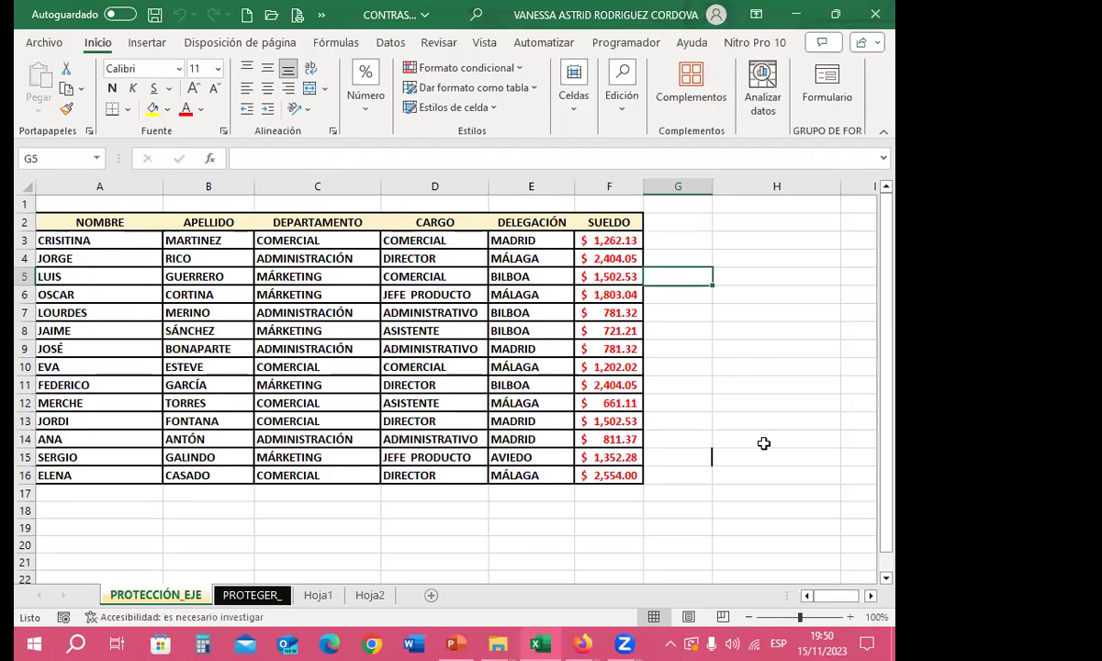
{"action": "left_click", "coordinate": [750, 361]}
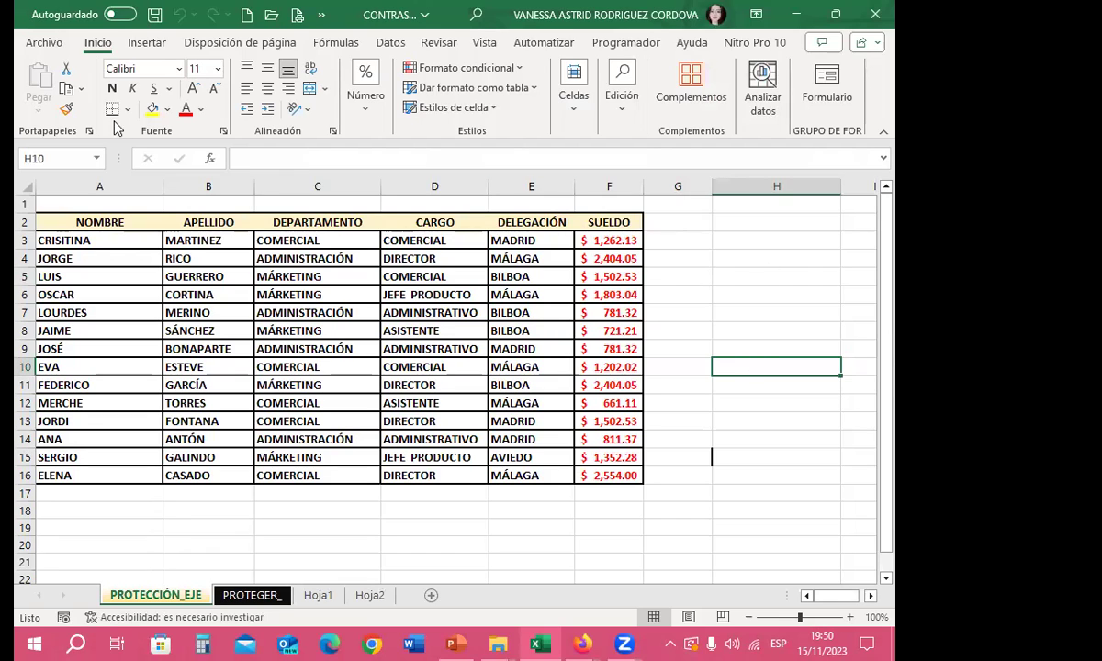
Select cell G5 and bring up the Protect Workbook options on the File Info page
{"action": "left_click", "coordinate": [673, 331]}
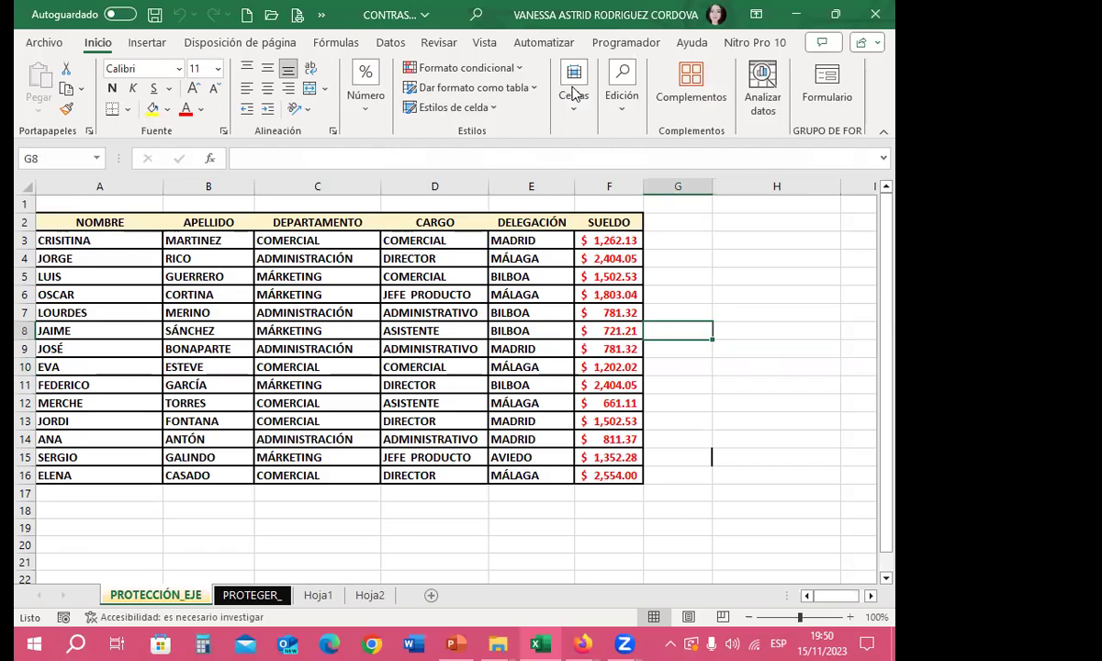
{"action": "left_click", "coordinate": [692, 278]}
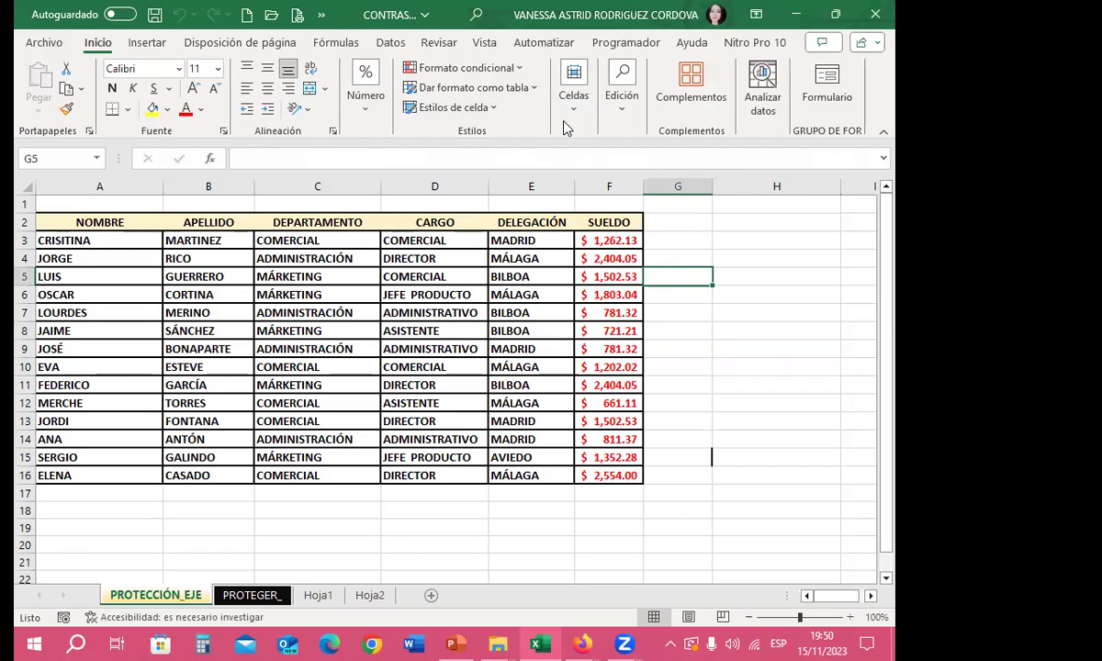
{"action": "left_click", "coordinate": [43, 43]}
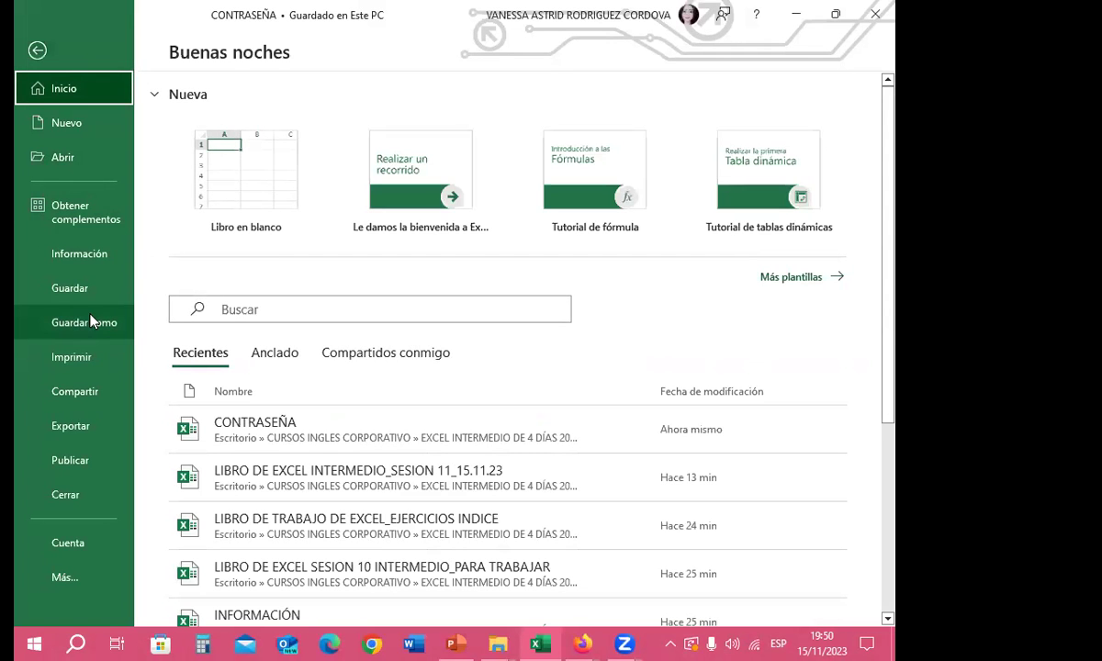
{"action": "left_click", "coordinate": [87, 253]}
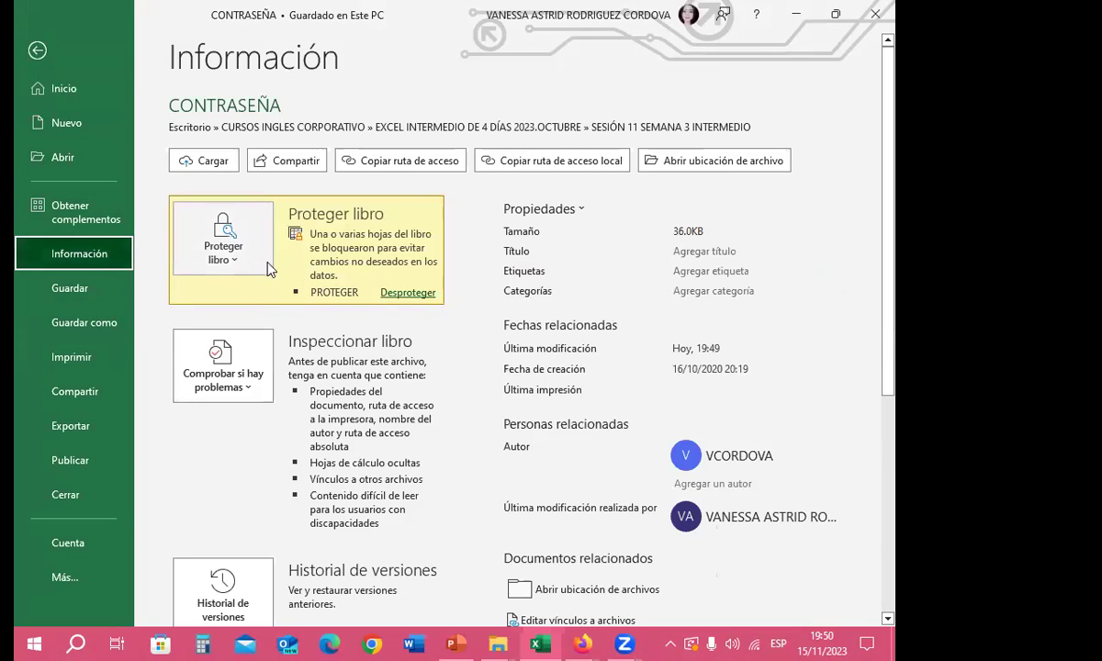
{"action": "left_click", "coordinate": [232, 261]}
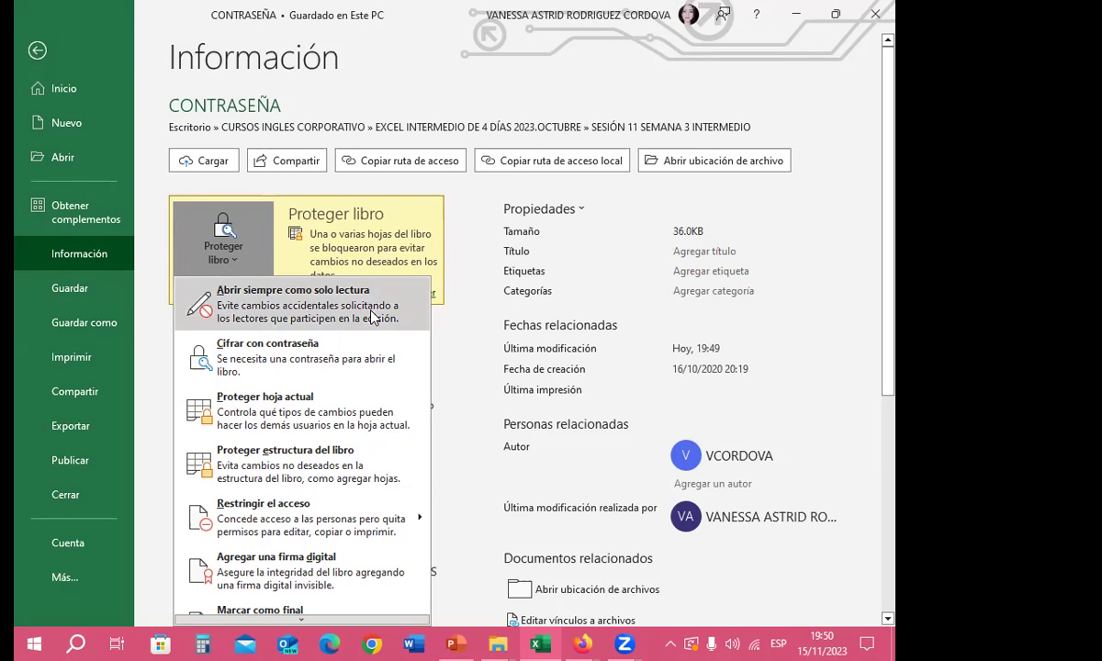
{"action": "left_click", "coordinate": [439, 312]}
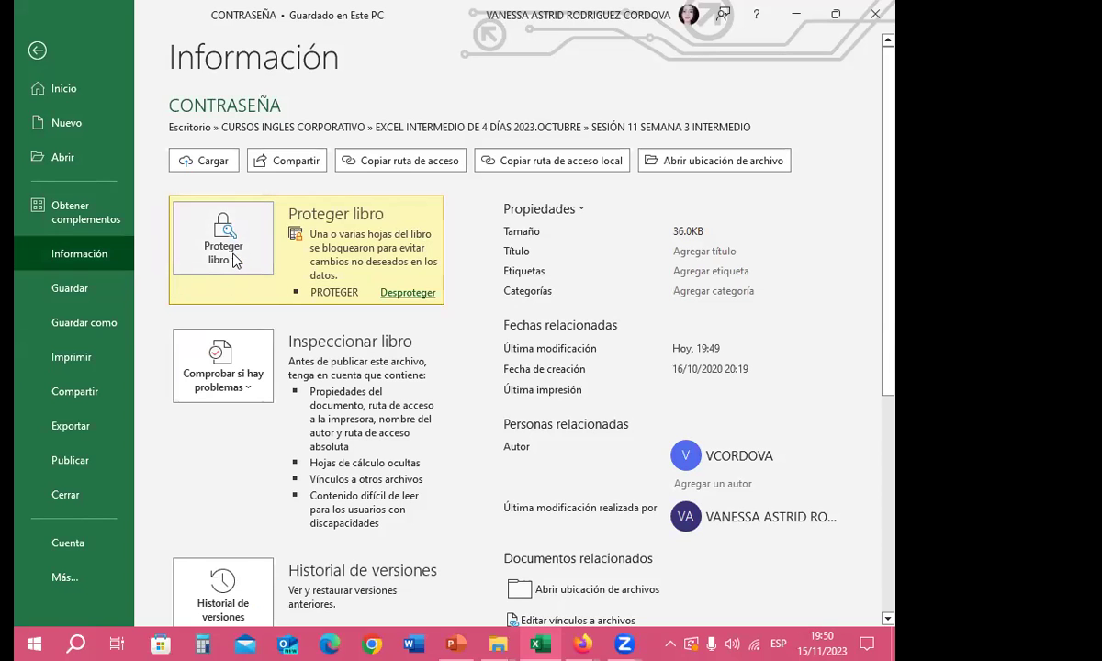
{"action": "left_click", "coordinate": [223, 250]}
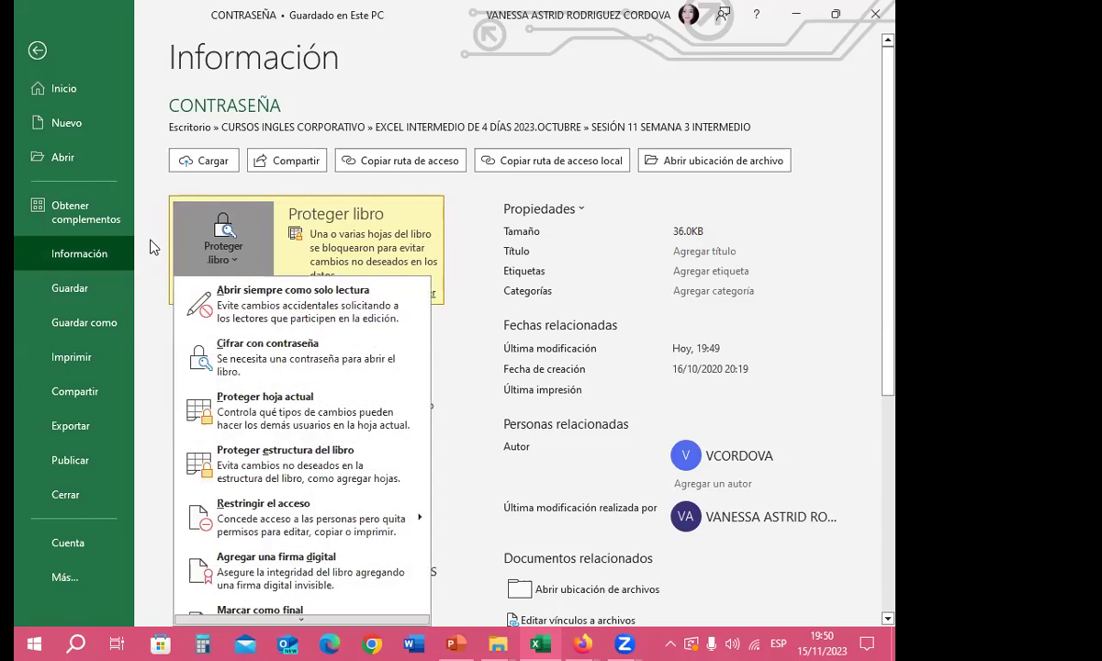
Encrypt the workbook with an open password, entering it twice, and return to the sheet
{"action": "left_click", "coordinate": [273, 357]}
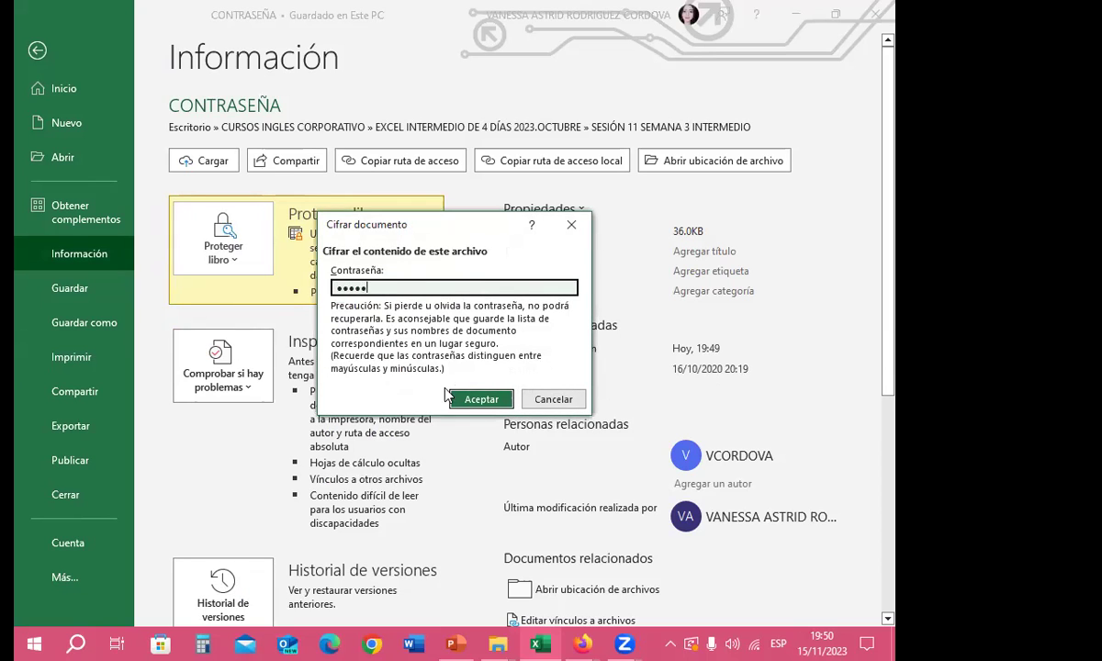
{"action": "left_click", "coordinate": [461, 399]}
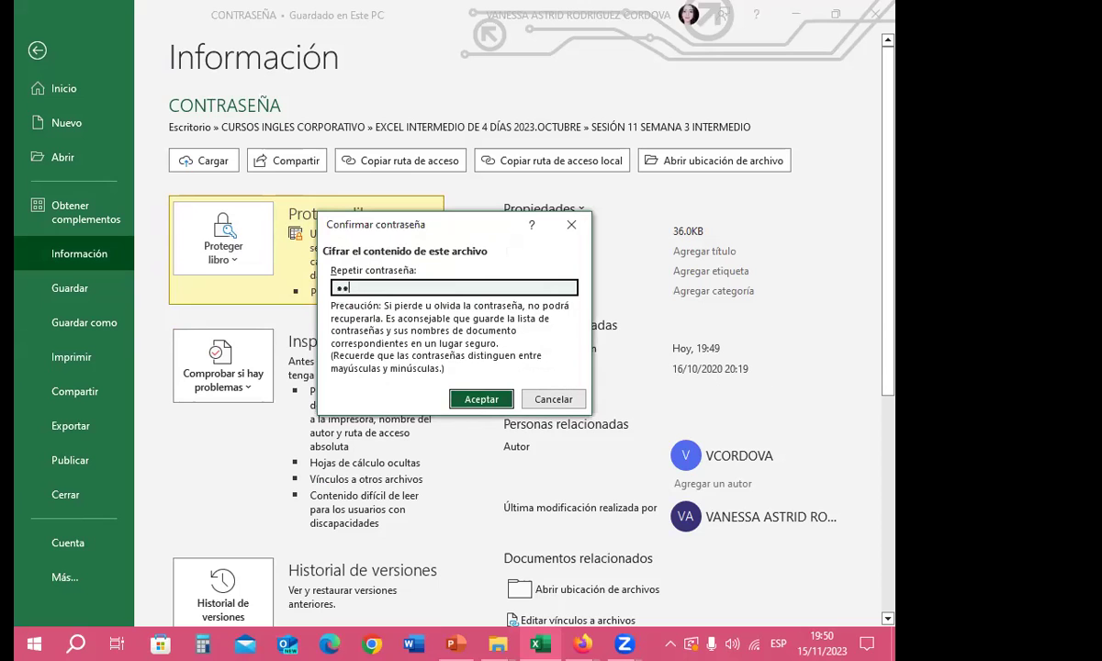
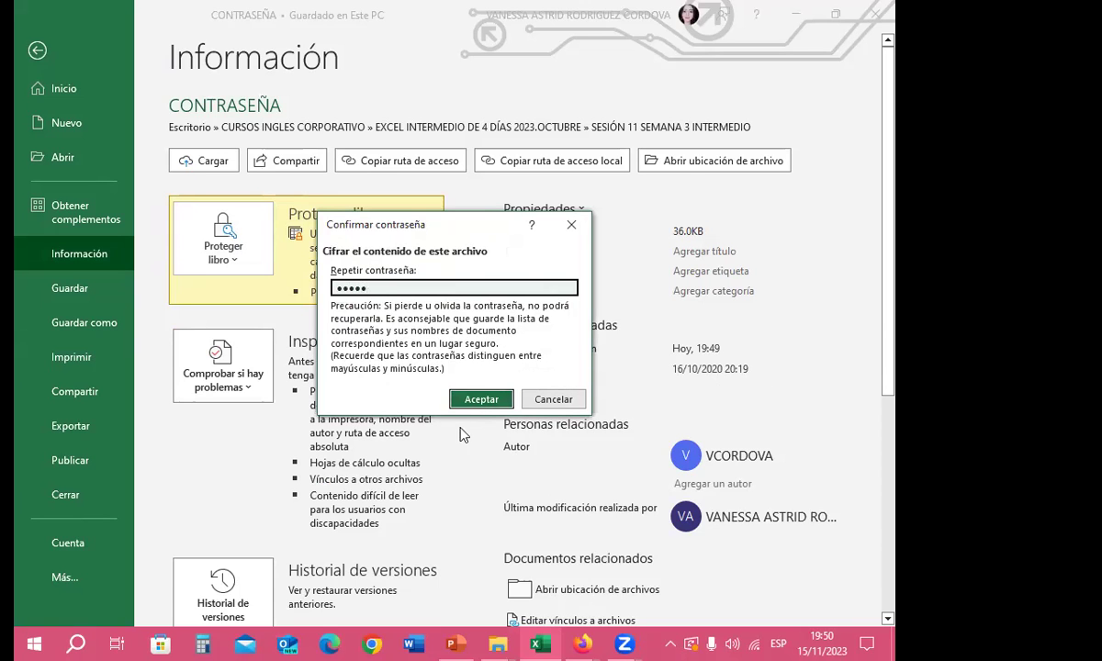
{"action": "left_click", "coordinate": [478, 397]}
{"action": "left_click", "coordinate": [36, 51]}
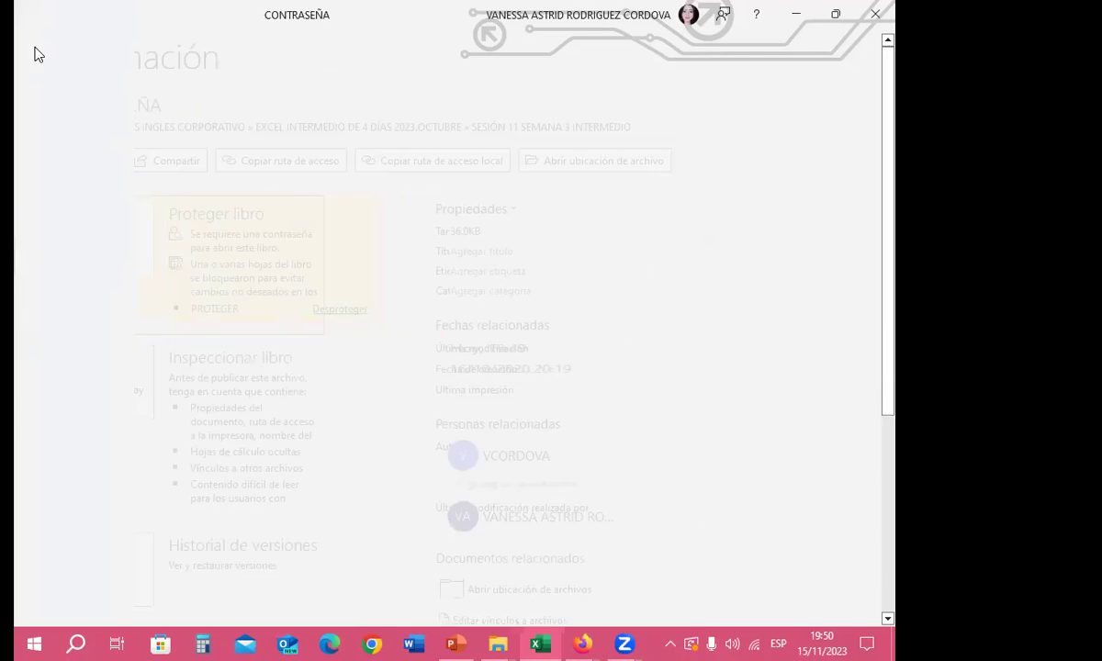
Save and close the encrypted workbook, then reopen CONTRASEÑA from File Explorer
{"action": "left_click", "coordinate": [150, 13]}
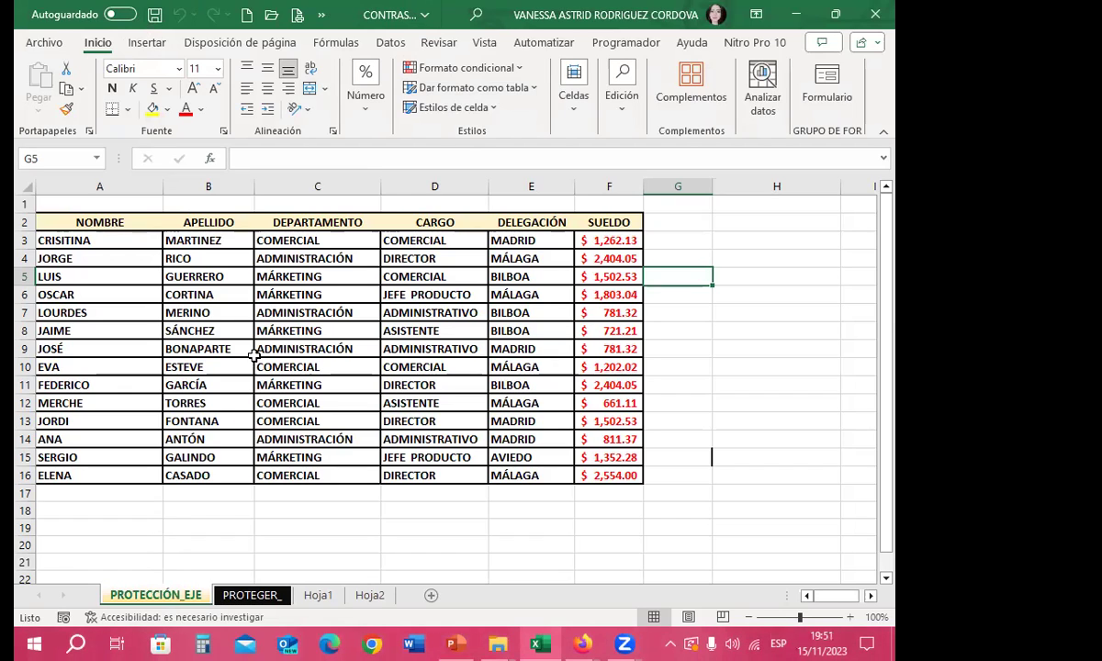
{"action": "left_click", "coordinate": [875, 13]}
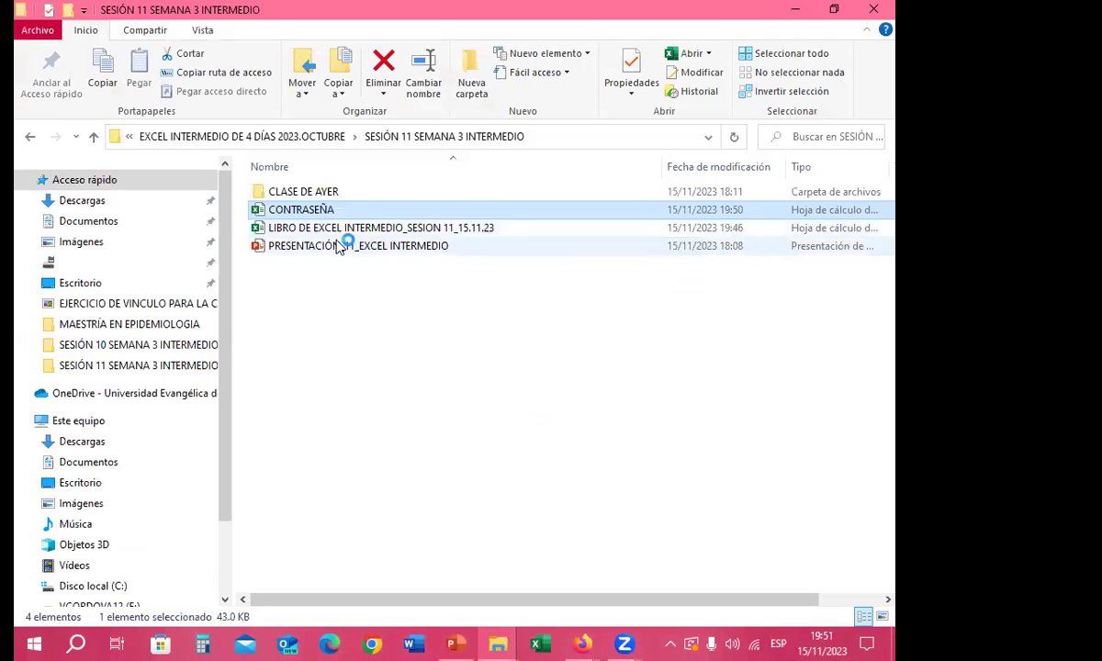
{"action": "left_click", "coordinate": [331, 209]}
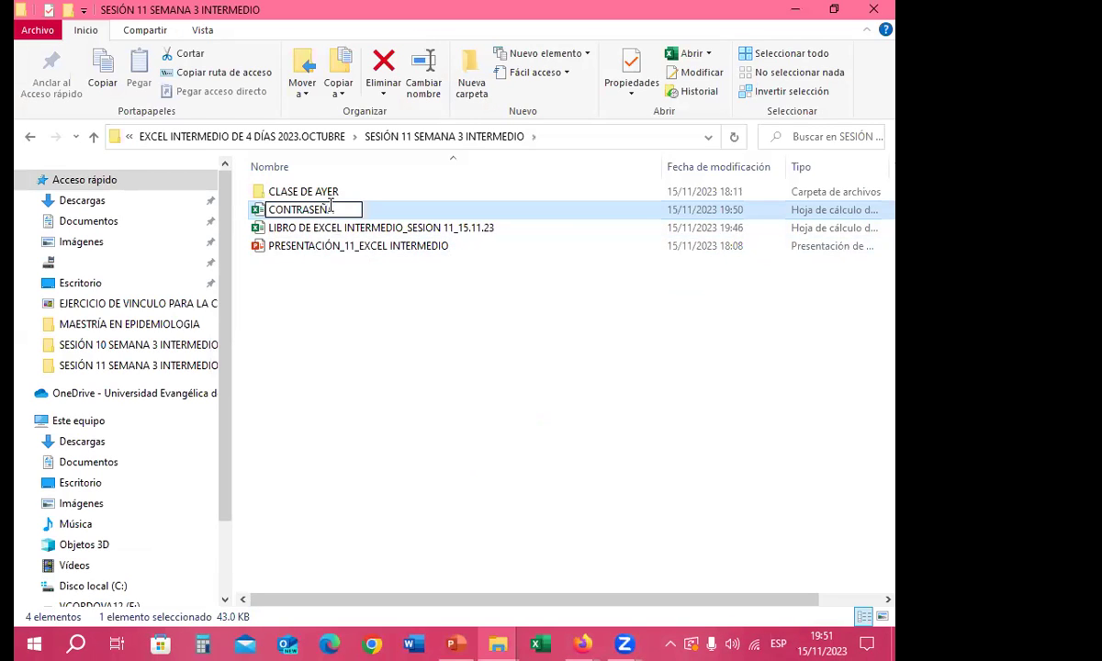
{"action": "left_click", "coordinate": [303, 259]}
{"action": "double_click", "coordinate": [314, 213]}
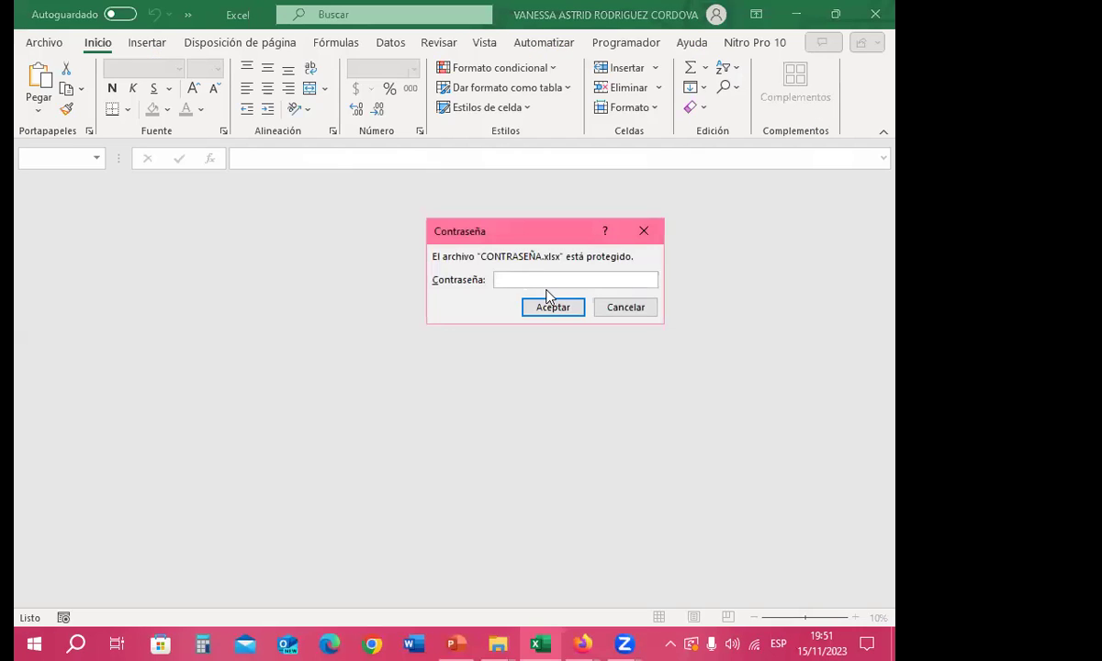
Enter the workbook password to open CONTRASEÑA
{"action": "key", "text": "BackSpace"}
{"action": "key", "text": "BackSpace"}
{"action": "key", "text": "Return"}
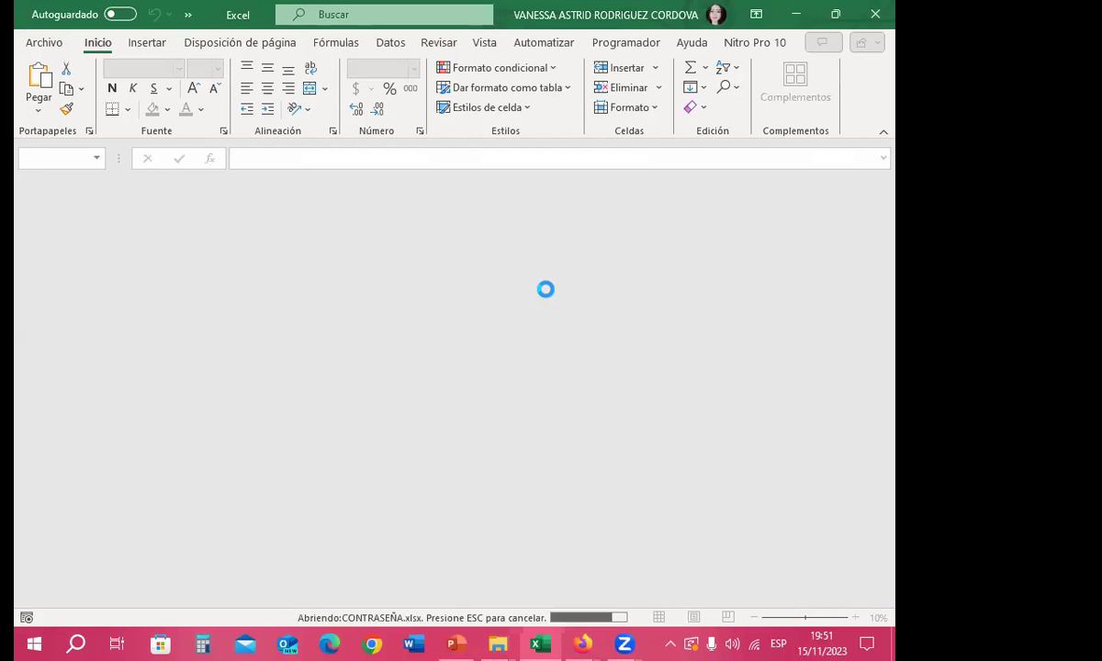
Clear the encryption password under Proteger libro so opening needs no password
{"action": "left_click", "coordinate": [44, 44]}
{"action": "left_click", "coordinate": [89, 262]}
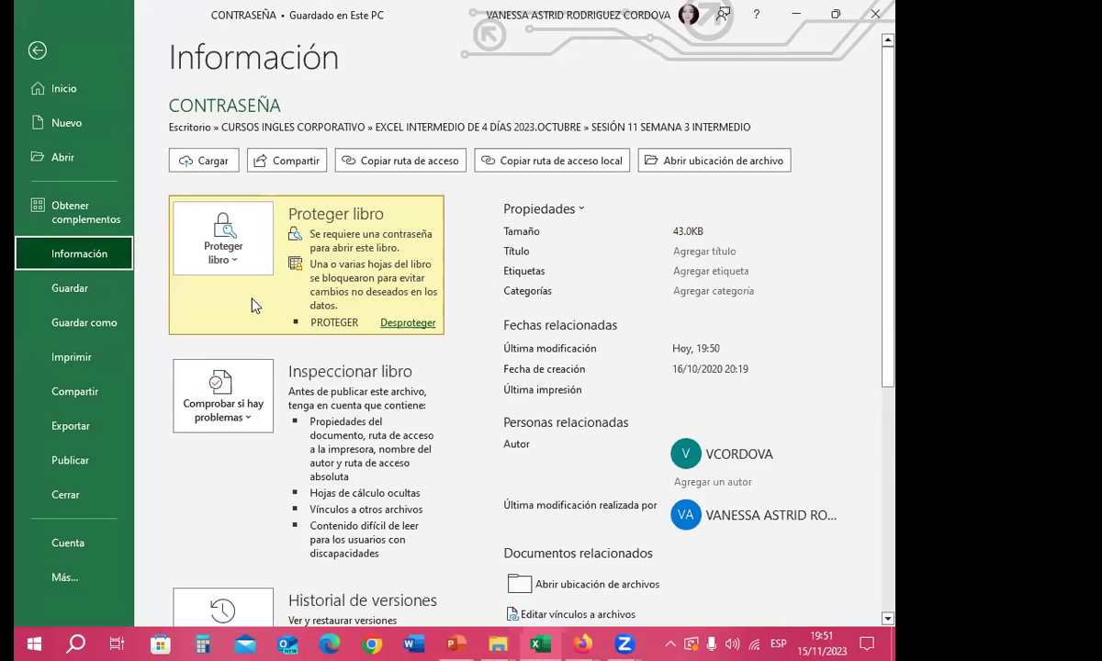
{"action": "left_click", "coordinate": [222, 240]}
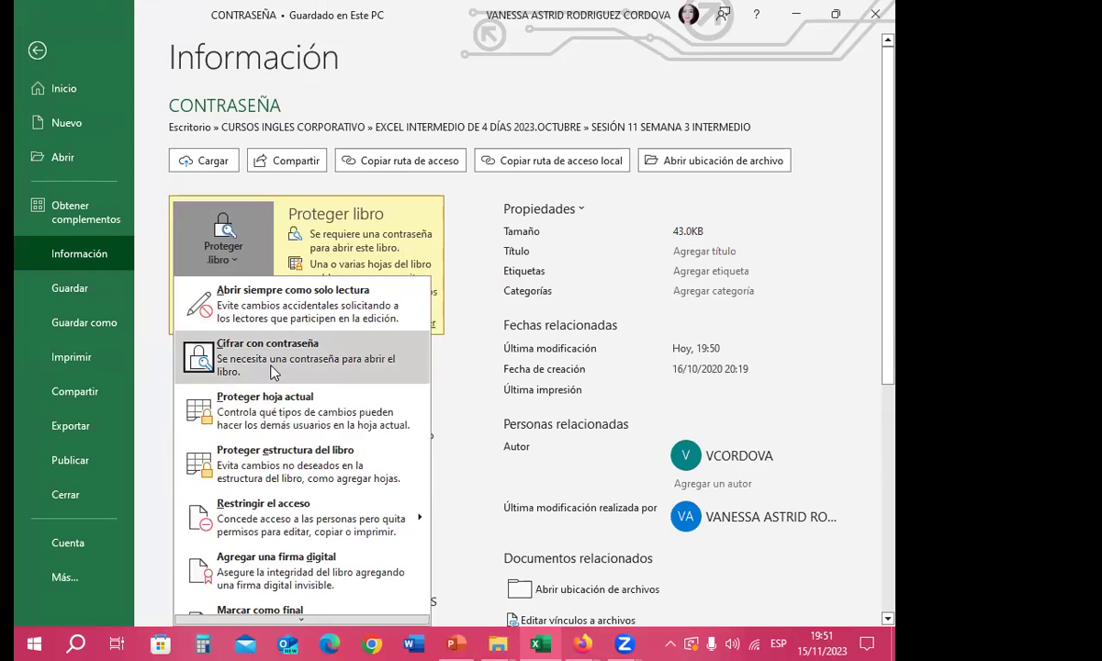
{"action": "left_click", "coordinate": [310, 367]}
{"action": "key", "text": "BackSpace"}
{"action": "key", "text": "BackSpace"}
{"action": "key", "text": "BackSpace"}
{"action": "key", "text": "BackSpace"}
{"action": "key", "text": "BackSpace"}
{"action": "left_click", "coordinate": [481, 398]}
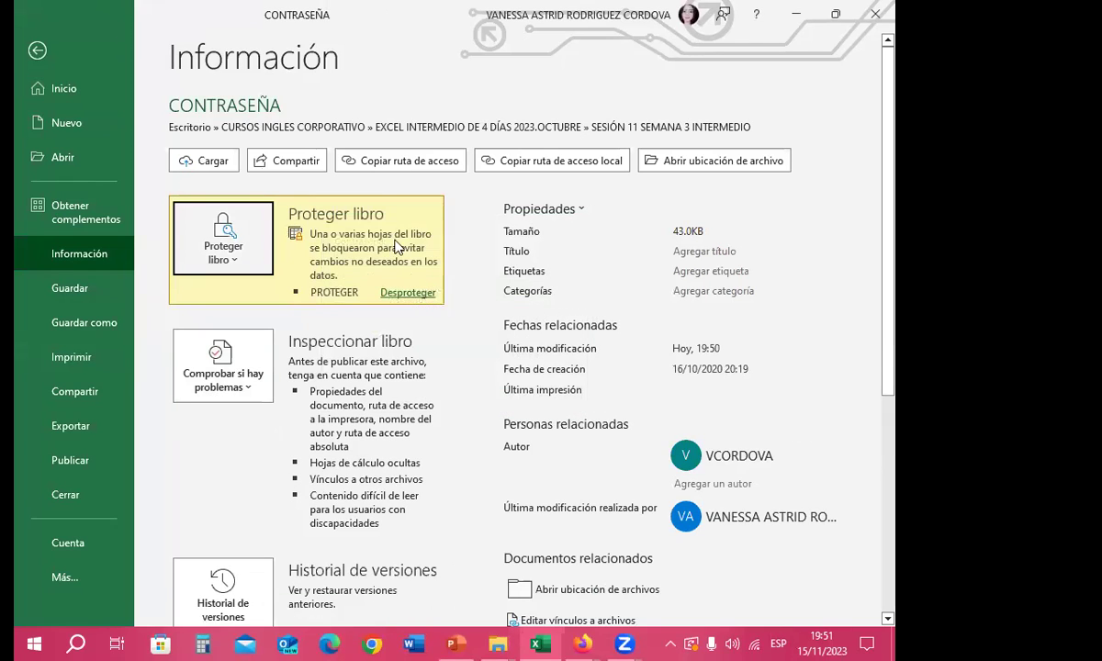
{"action": "left_click", "coordinate": [35, 51]}
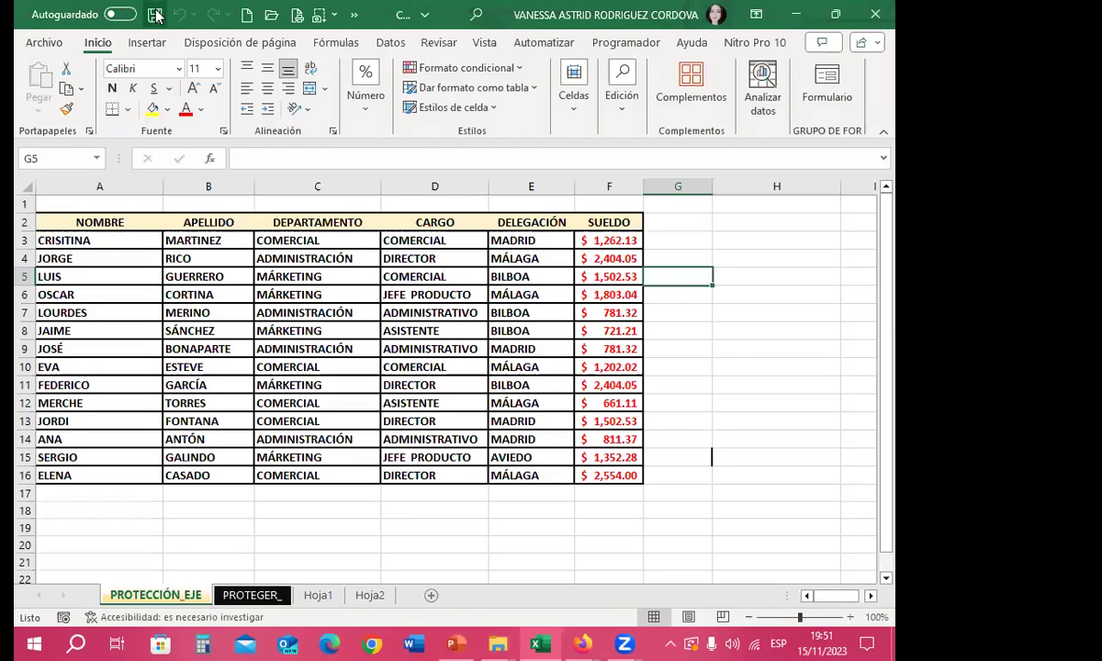
{"action": "left_click", "coordinate": [685, 336]}
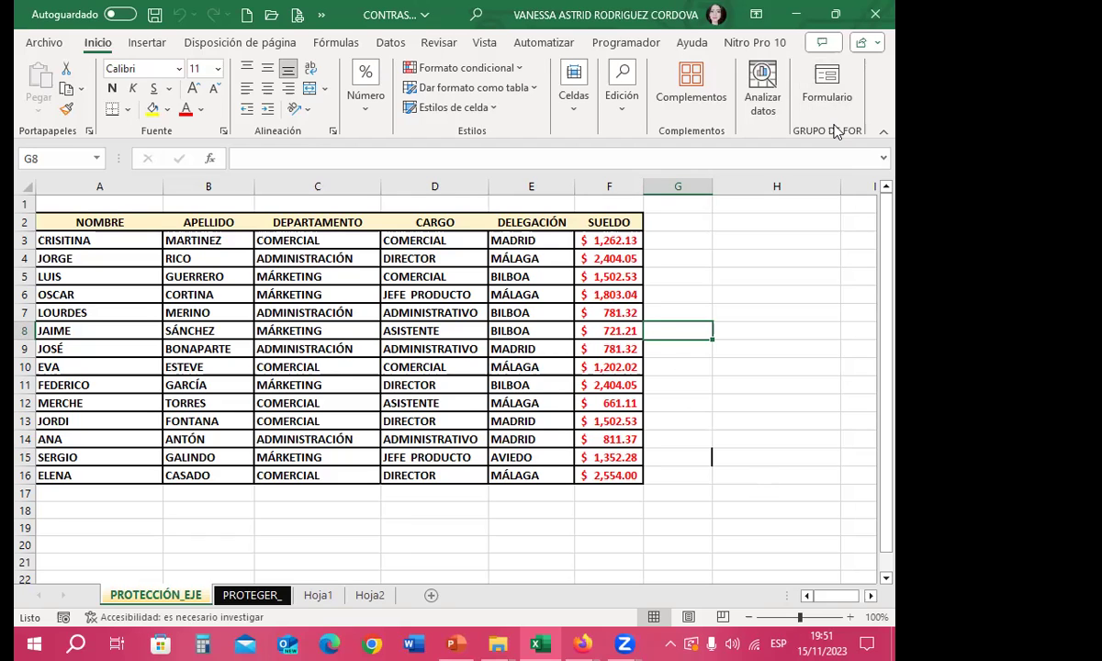
{"action": "left_click", "coordinate": [679, 295]}
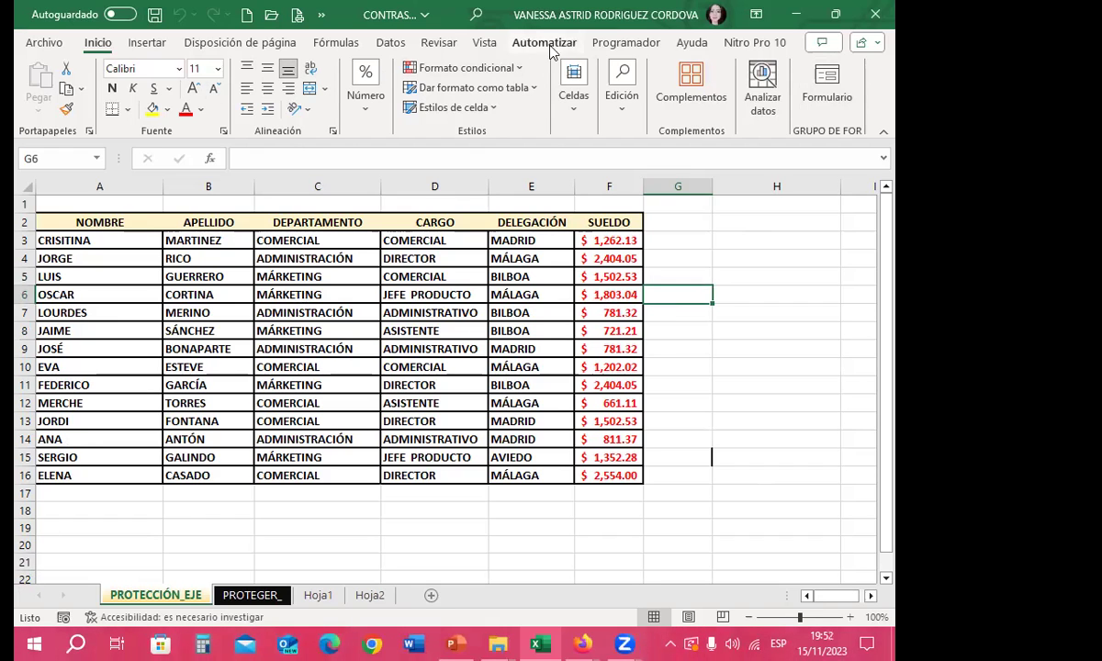
Close the Proteger hoja dialog unchanged, then select the SUELDO amounts F3:F16
{"action": "left_click", "coordinate": [485, 43]}
{"action": "left_click", "coordinate": [439, 43]}
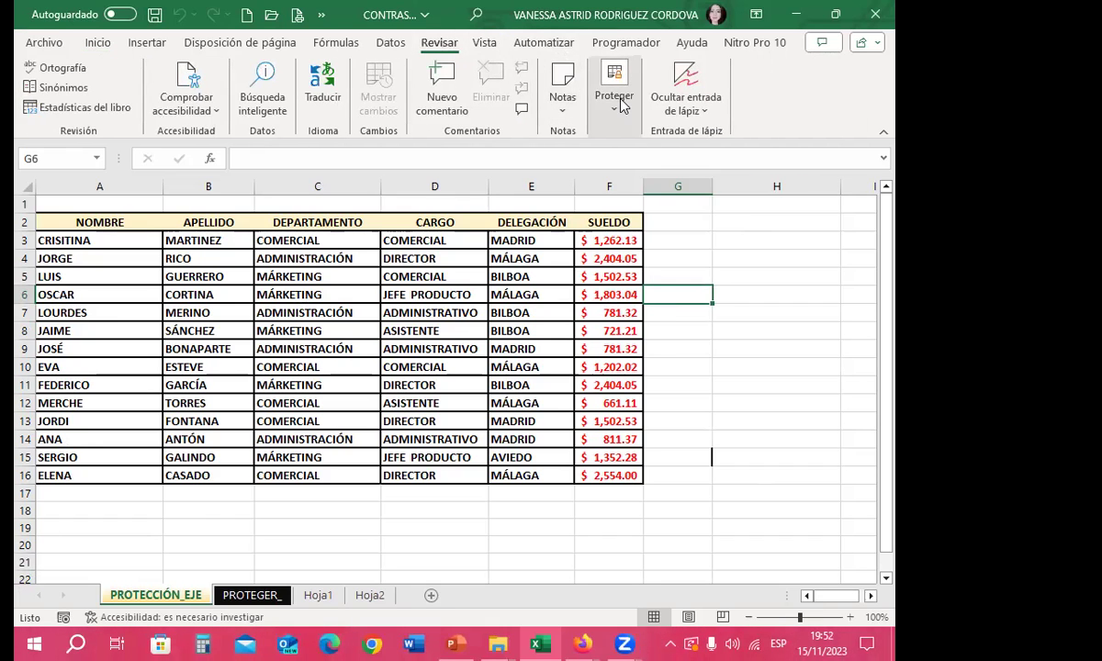
{"action": "left_click", "coordinate": [614, 92]}
{"action": "left_click", "coordinate": [614, 170]}
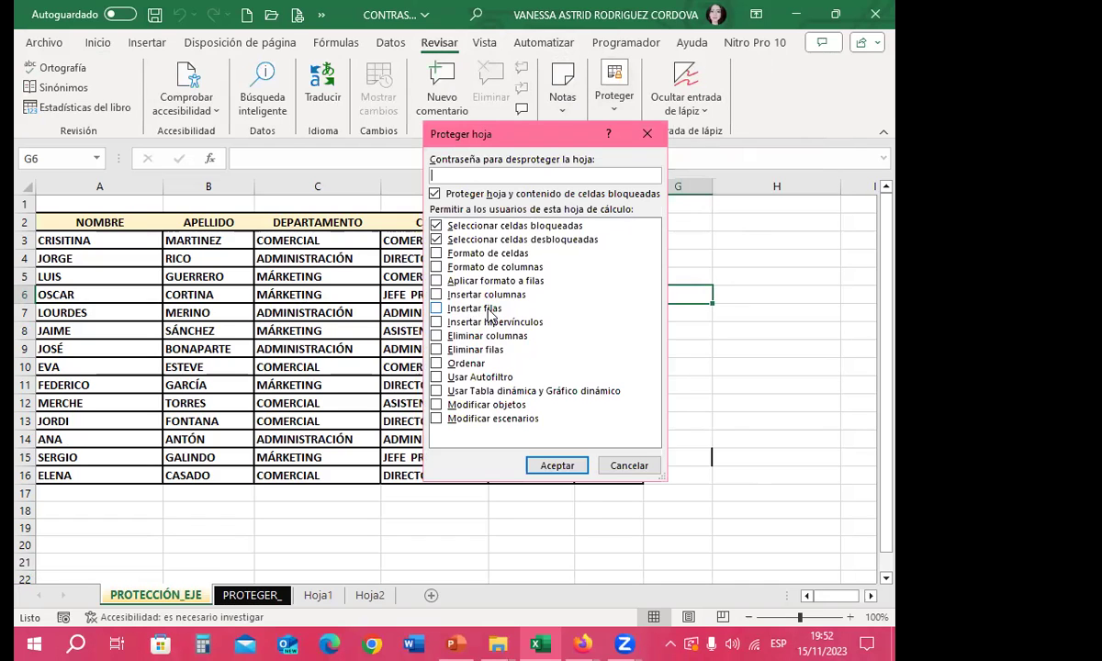
{"action": "left_click", "coordinate": [646, 134]}
{"action": "left_click", "coordinate": [688, 351]}
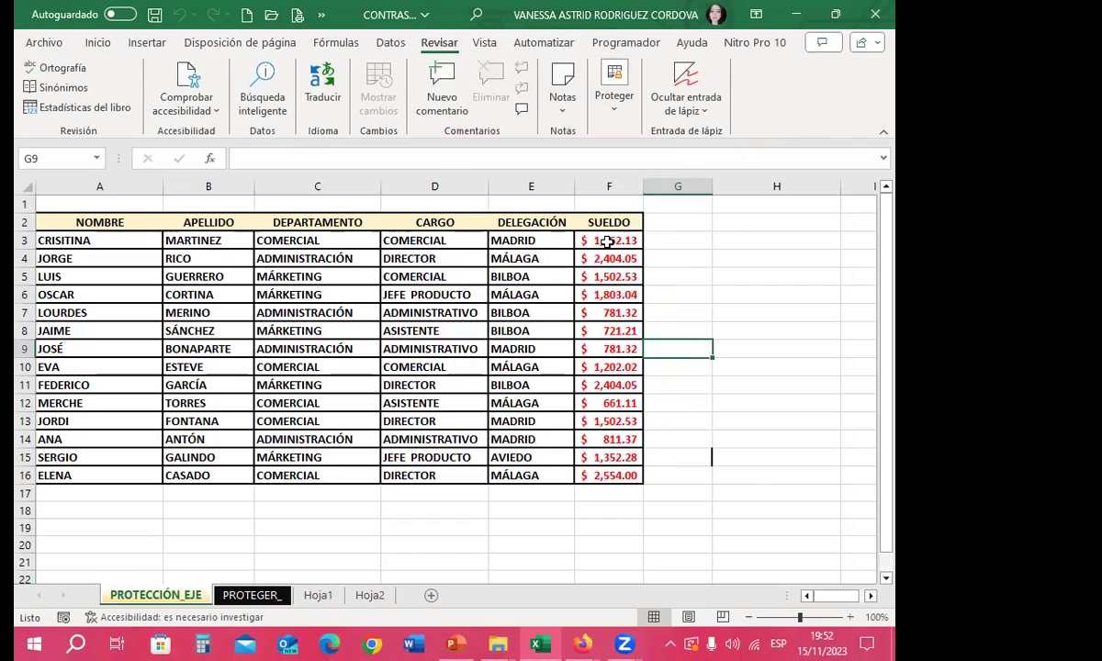
{"action": "left_click_drag", "start_coordinate": [607, 241], "coordinate": [607, 475]}
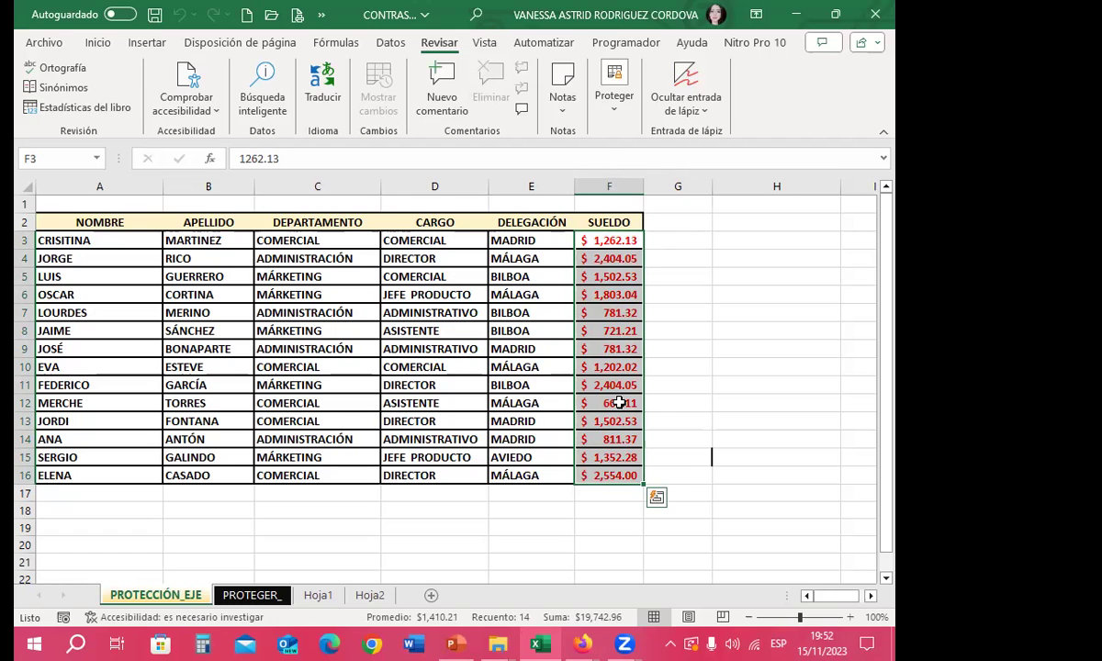
Create the editable range Rango1 for F3:F16 and assign it a password
{"action": "left_click", "coordinate": [615, 114]}
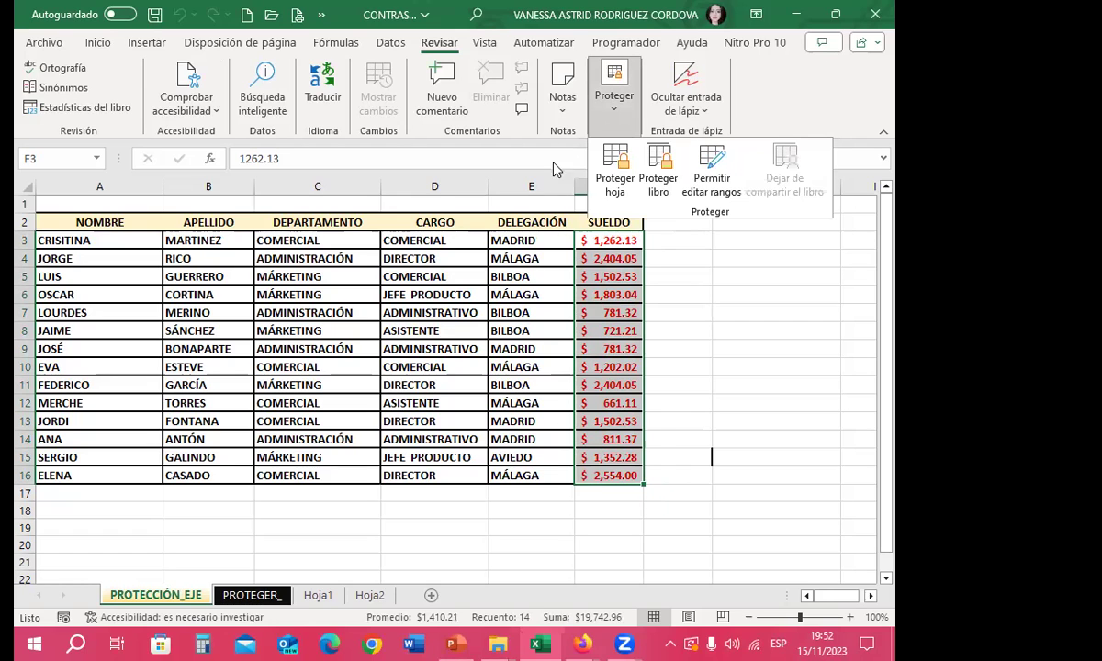
{"action": "left_click", "coordinate": [713, 173]}
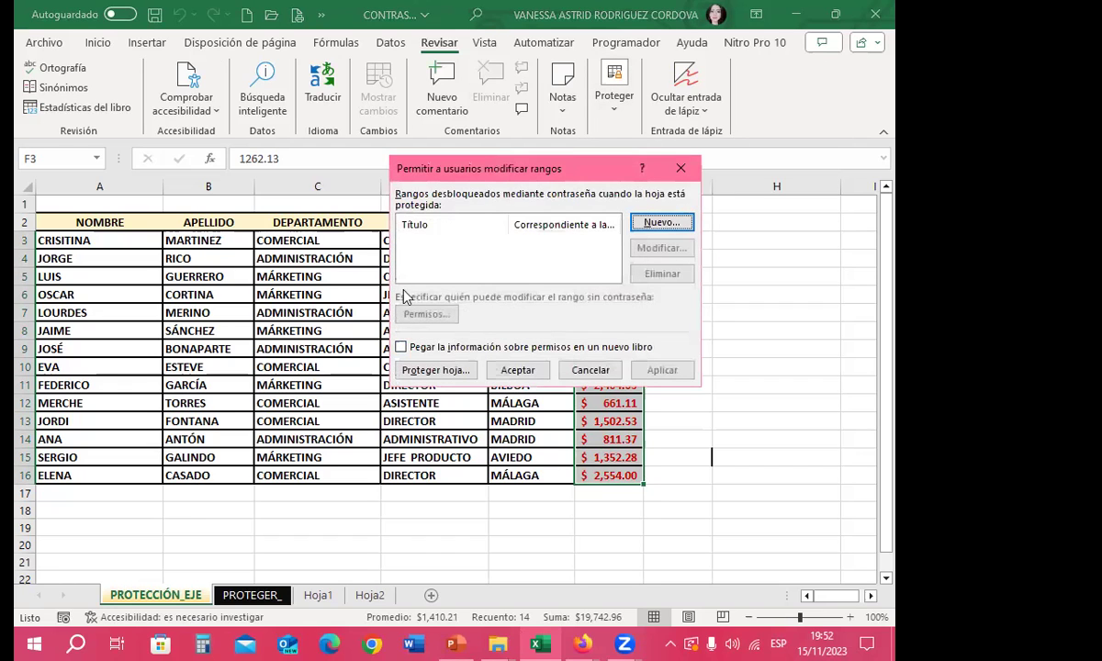
{"action": "left_click", "coordinate": [634, 221]}
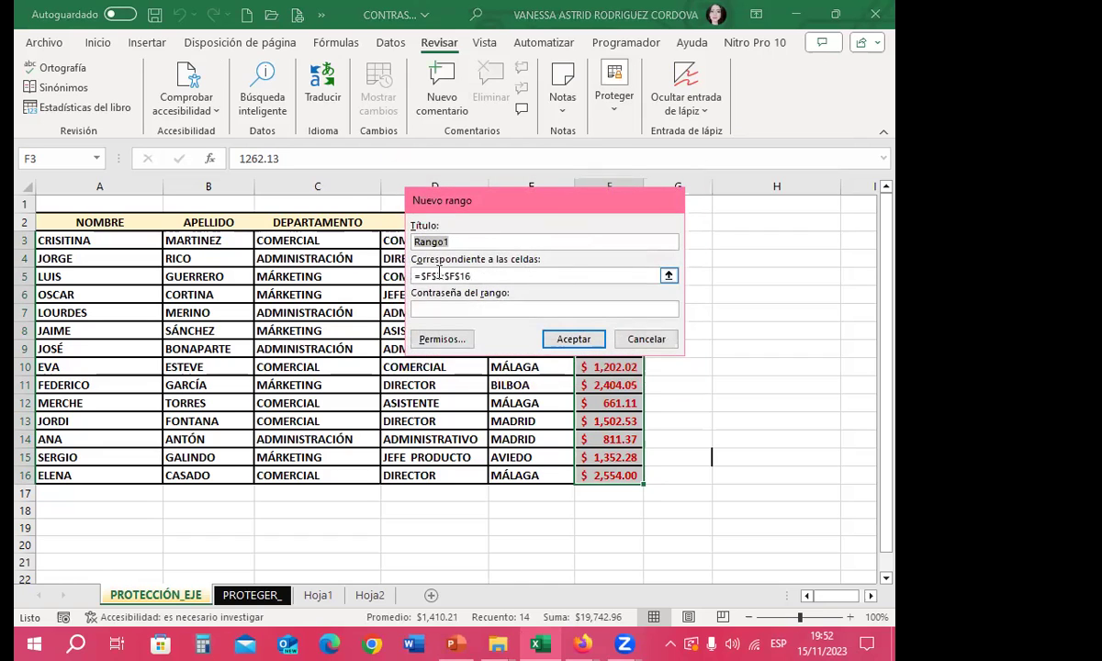
{"action": "left_click_drag", "start_coordinate": [516, 198], "coordinate": [351, 143]}
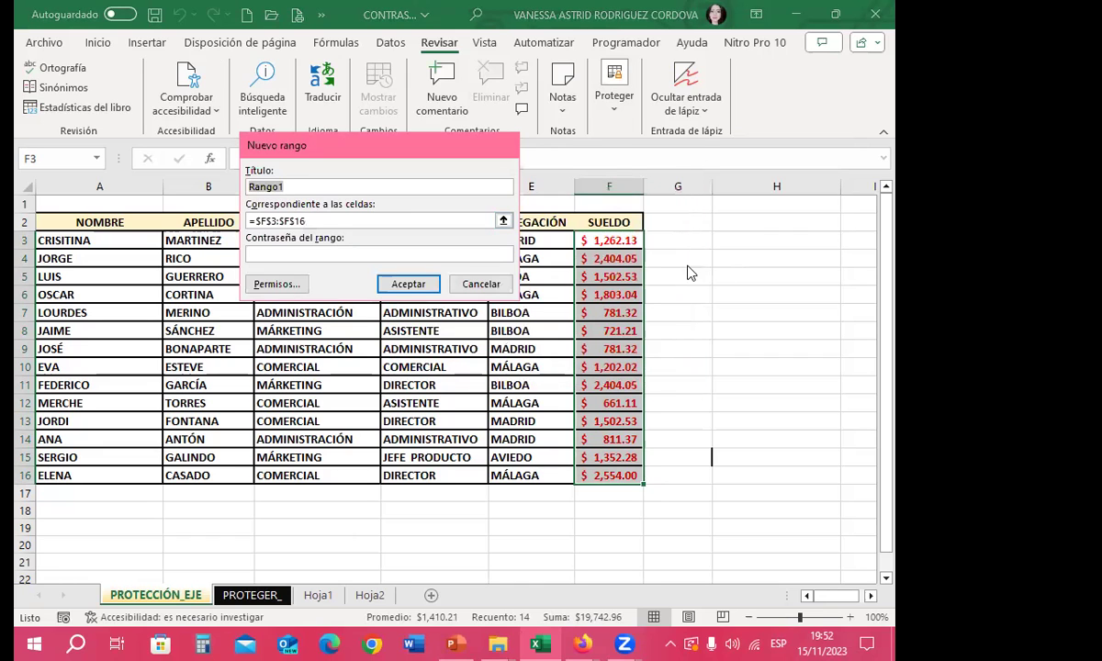
{"action": "left_click", "coordinate": [304, 186]}
{"action": "left_click", "coordinate": [260, 256]}
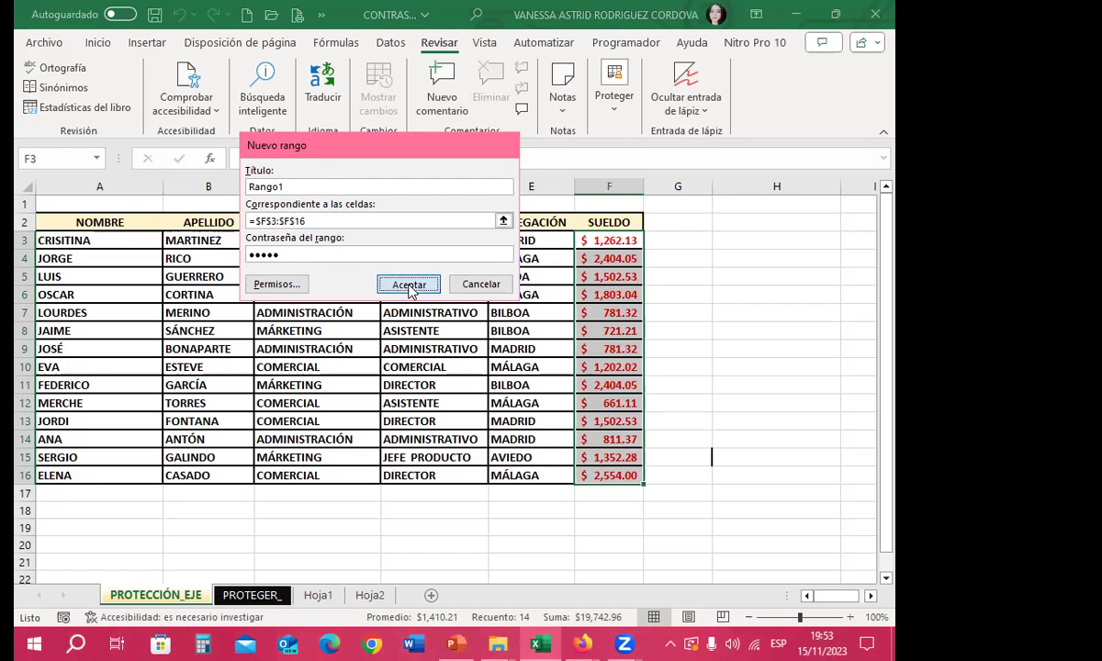
{"action": "left_click", "coordinate": [409, 284]}
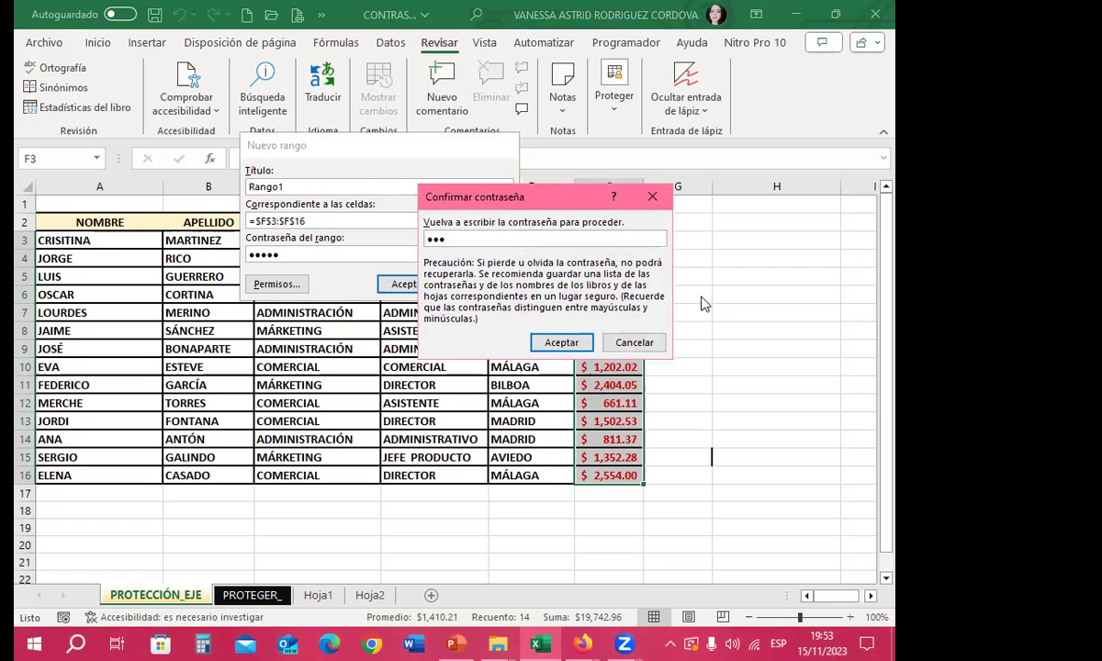
Confirm the range password and begin protecting the sheet with its own password
{"action": "key", "text": "Return"}
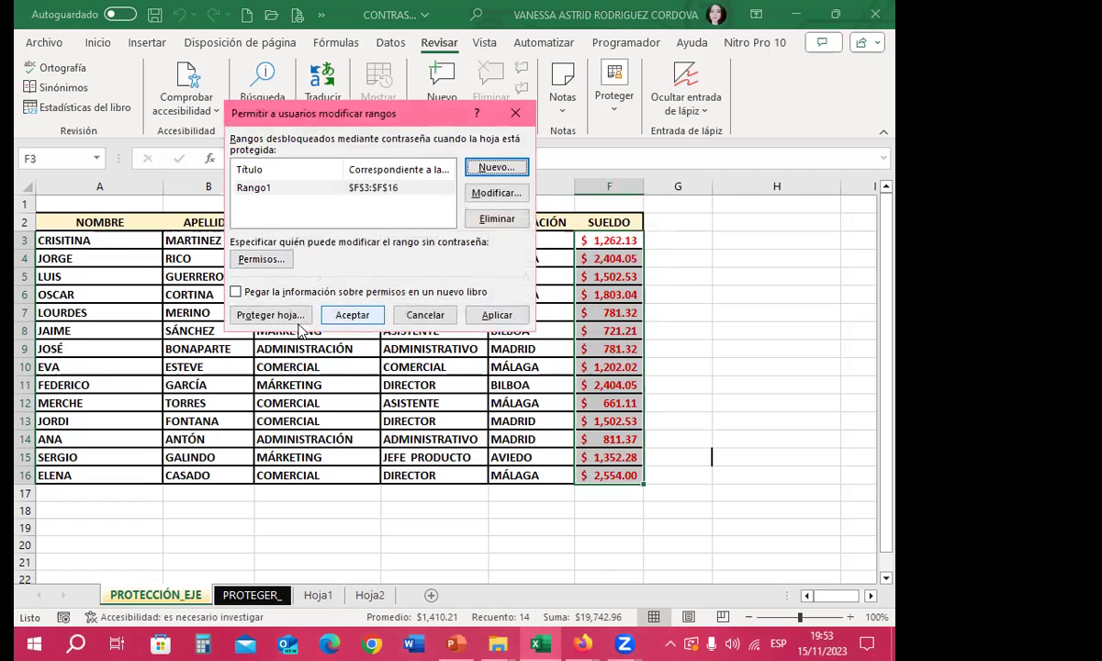
{"action": "left_click", "coordinate": [266, 315]}
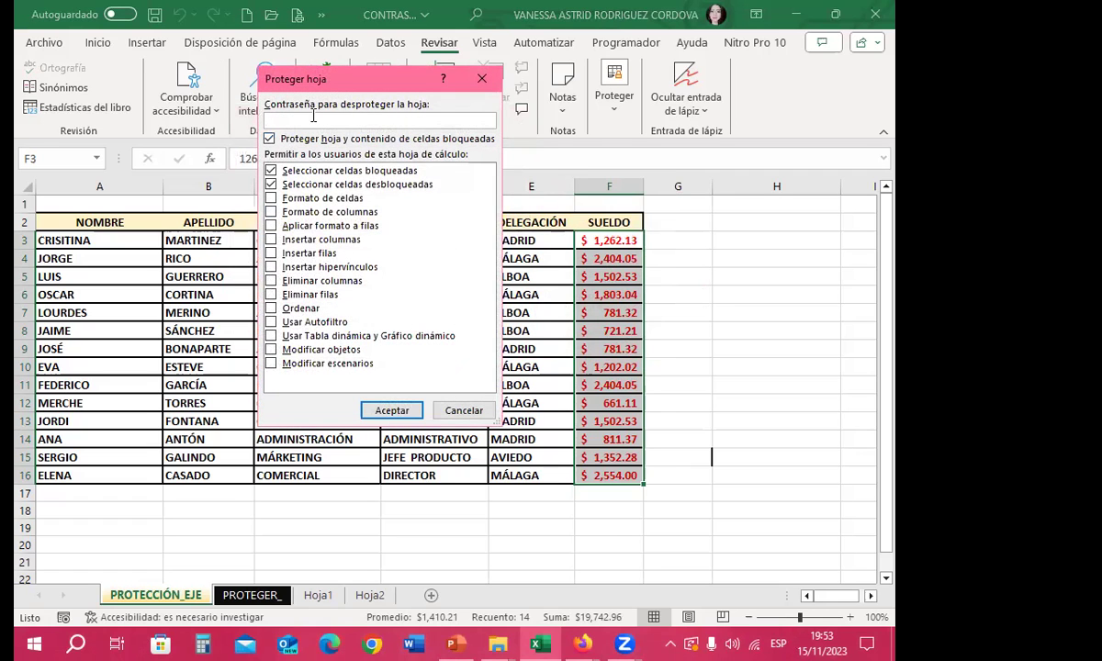
Confirm the sheet protection password, entering it twice
{"action": "left_click", "coordinate": [386, 404]}
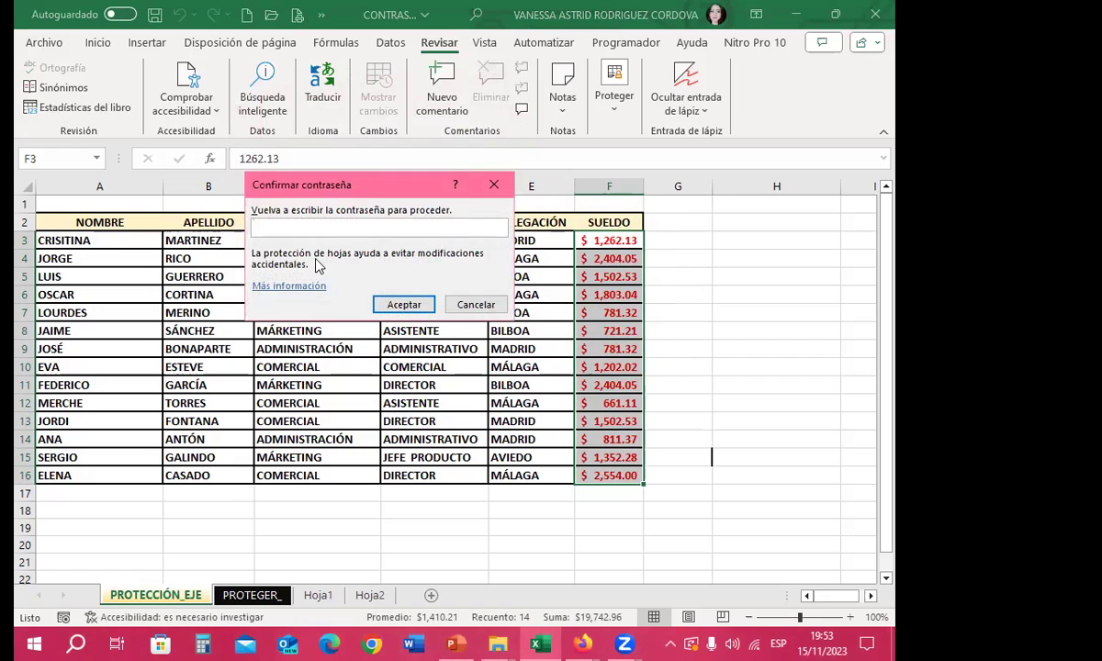
{"action": "left_click", "coordinate": [400, 304]}
Verify locked cells like C3 and G8 refuse edits, then try editing salary F3
{"action": "left_click", "coordinate": [751, 333]}
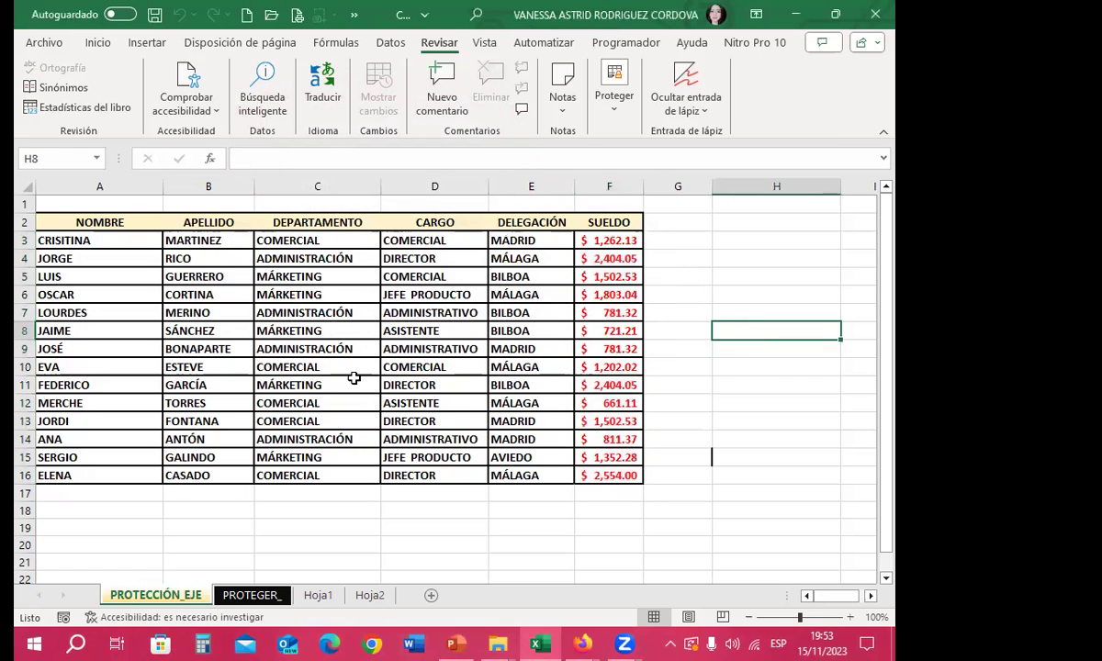
{"action": "left_click", "coordinate": [260, 366]}
{"action": "double_click", "coordinate": [260, 366]}
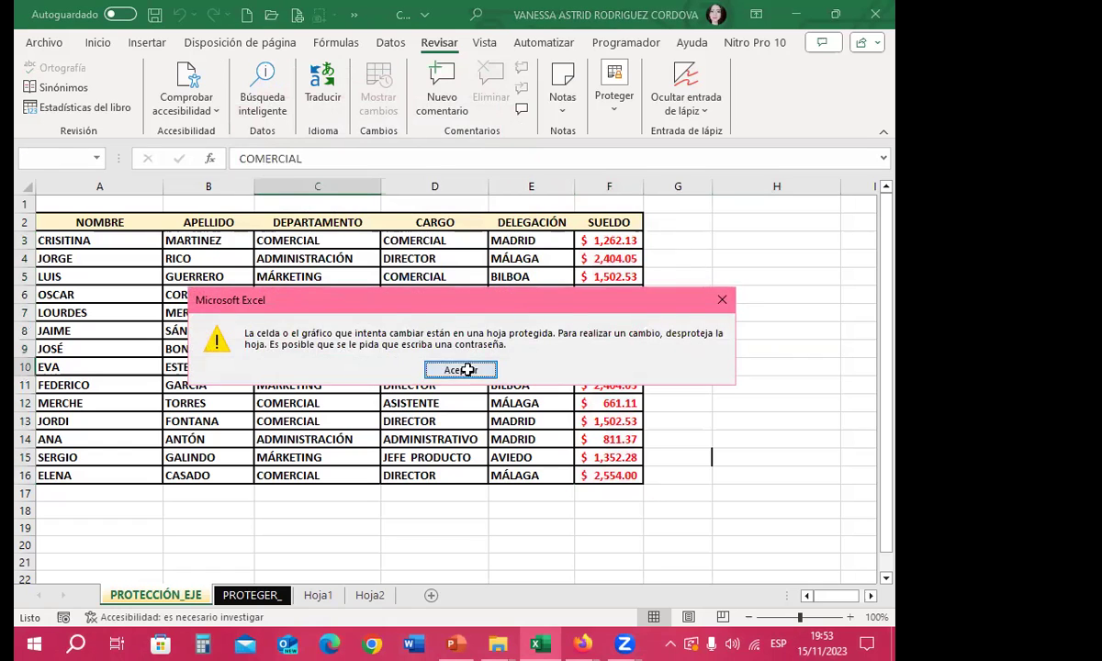
{"action": "left_click", "coordinate": [434, 349]}
{"action": "double_click", "coordinate": [275, 237]}
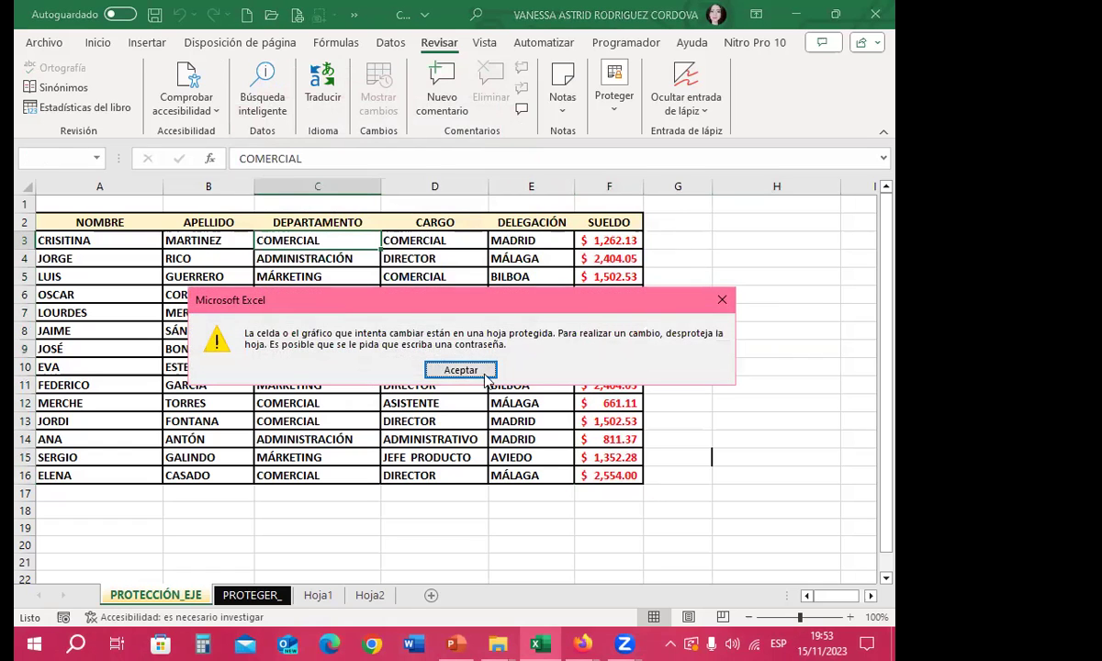
{"action": "left_click", "coordinate": [432, 368]}
{"action": "double_click", "coordinate": [705, 341]}
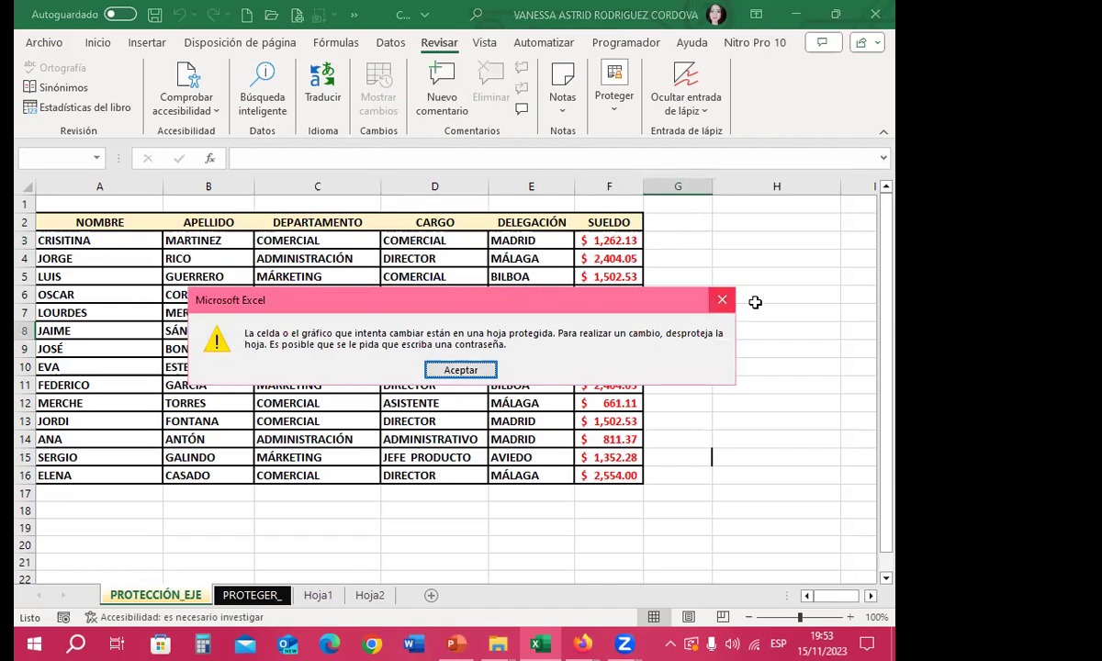
{"action": "left_click", "coordinate": [722, 299]}
{"action": "left_click", "coordinate": [632, 239]}
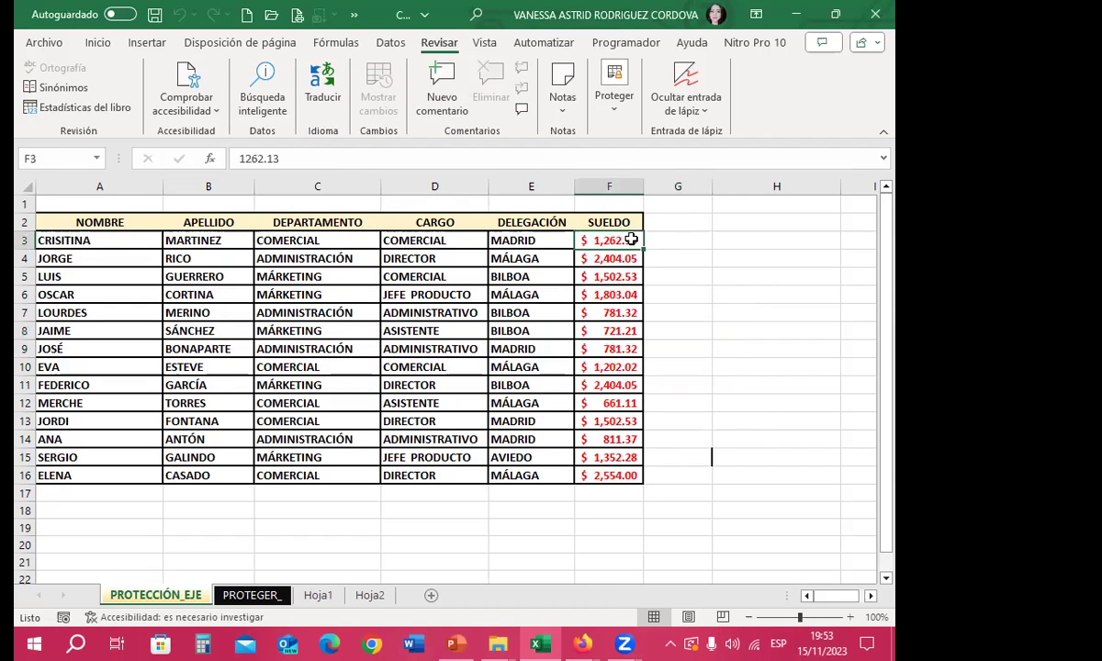
{"action": "double_click", "coordinate": [631, 239]}
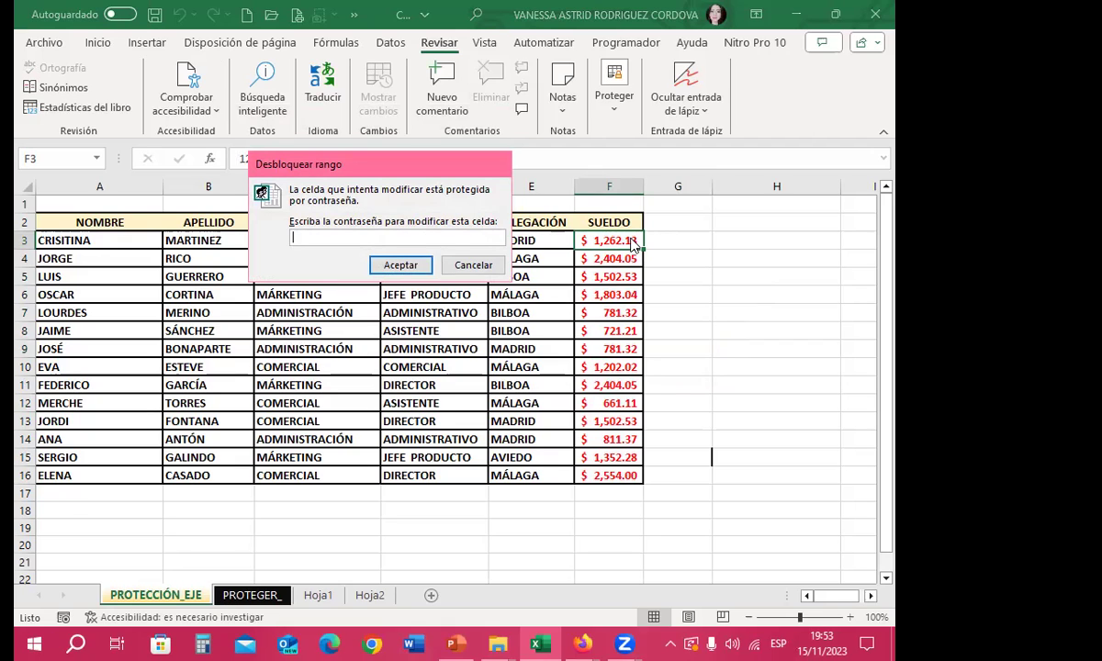
Unlock the salary range with its password, enter 52000 in F3, and confirm E4 stays locked
{"action": "left_click", "coordinate": [399, 264]}
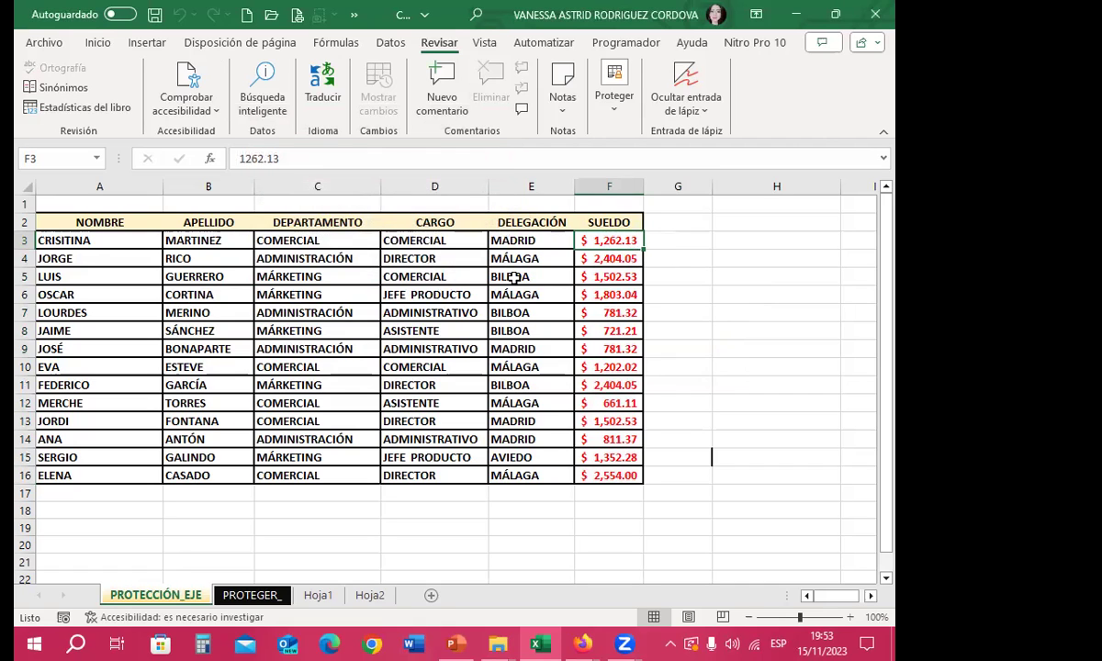
{"action": "type", "text": "52000"}
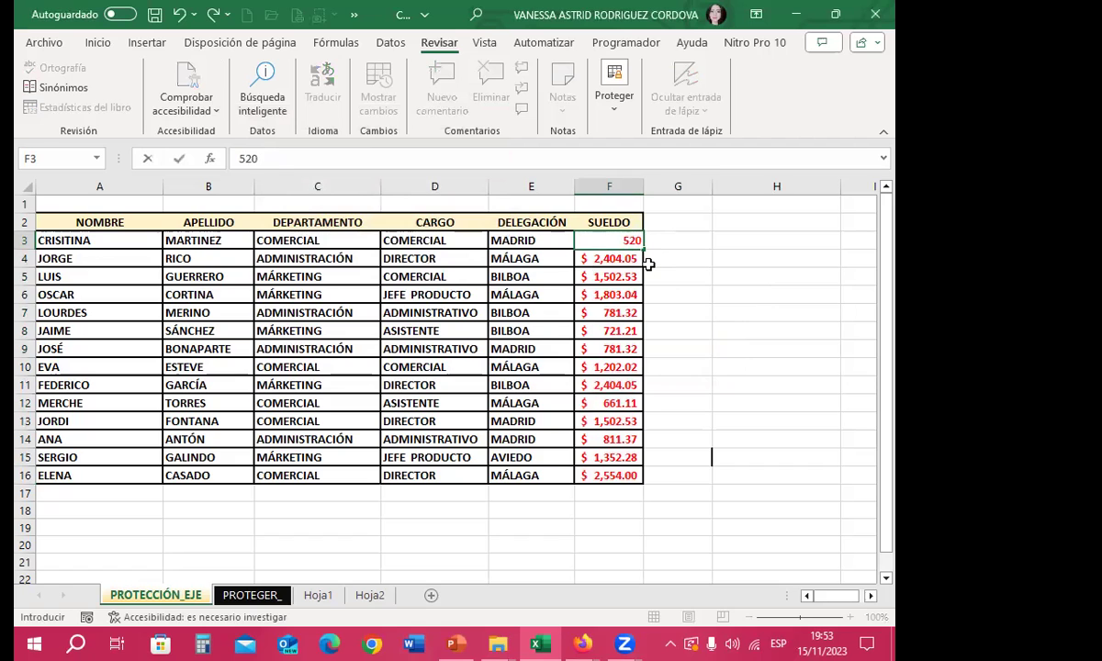
{"action": "key", "text": "Return"}
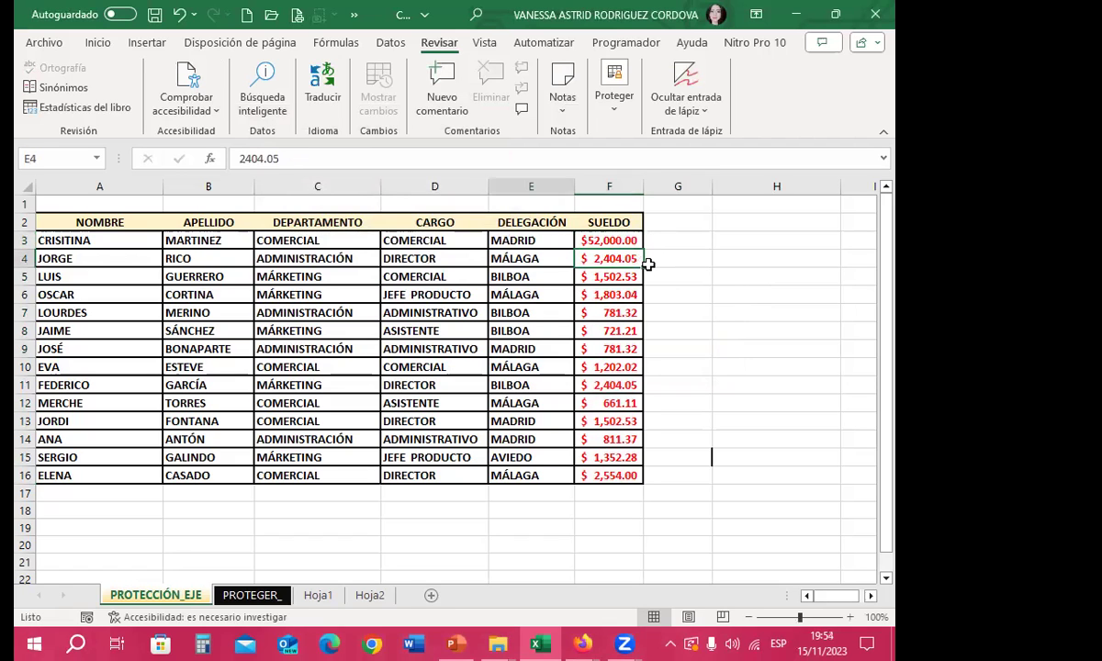
{"action": "key", "text": "Left"}
{"action": "key", "text": "Delete"}
{"action": "key", "text": "Return"}
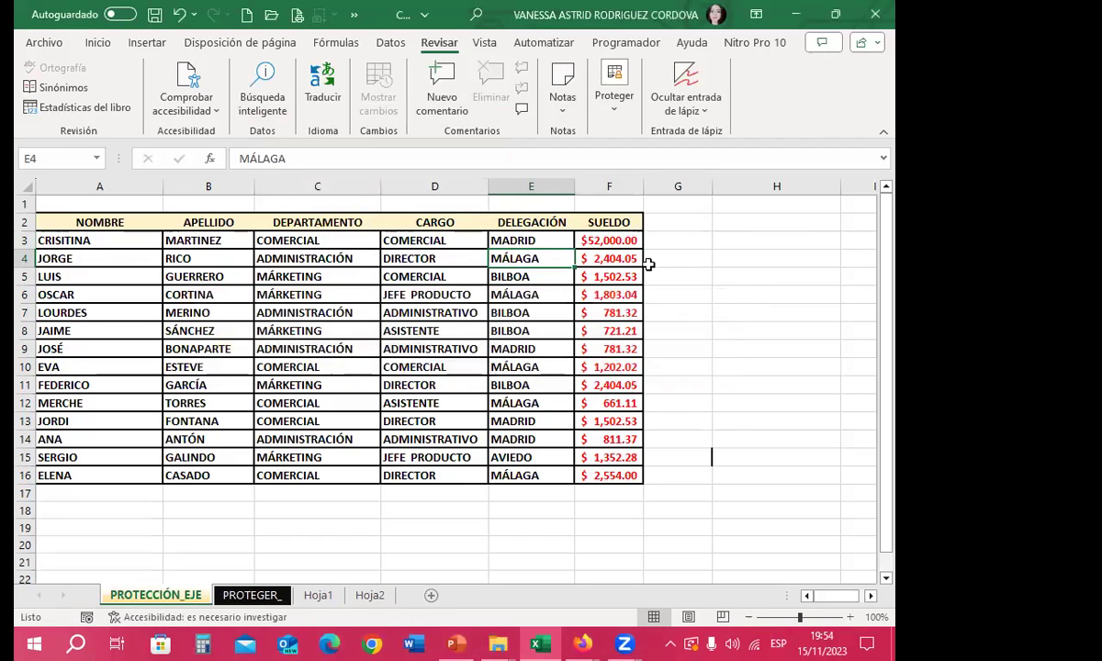
Set F5 to 15200, then correct the salaries to 2,000 in F3 and 4,000 in F5
{"action": "left_click", "coordinate": [637, 277]}
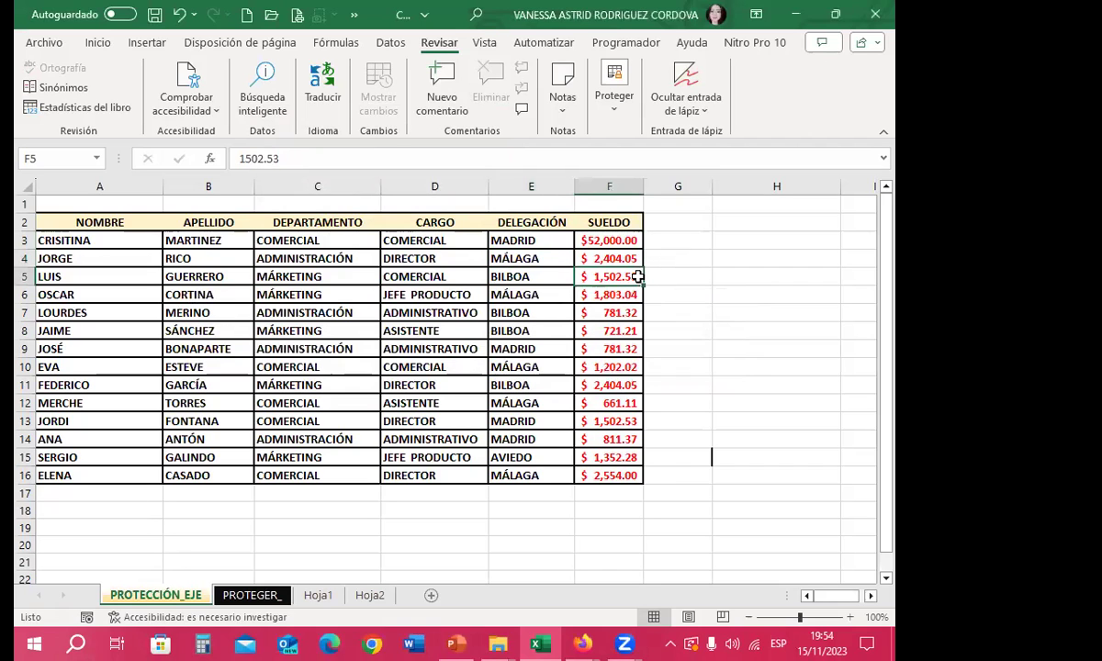
{"action": "type", "text": "15200"}
{"action": "key", "text": "Return"}
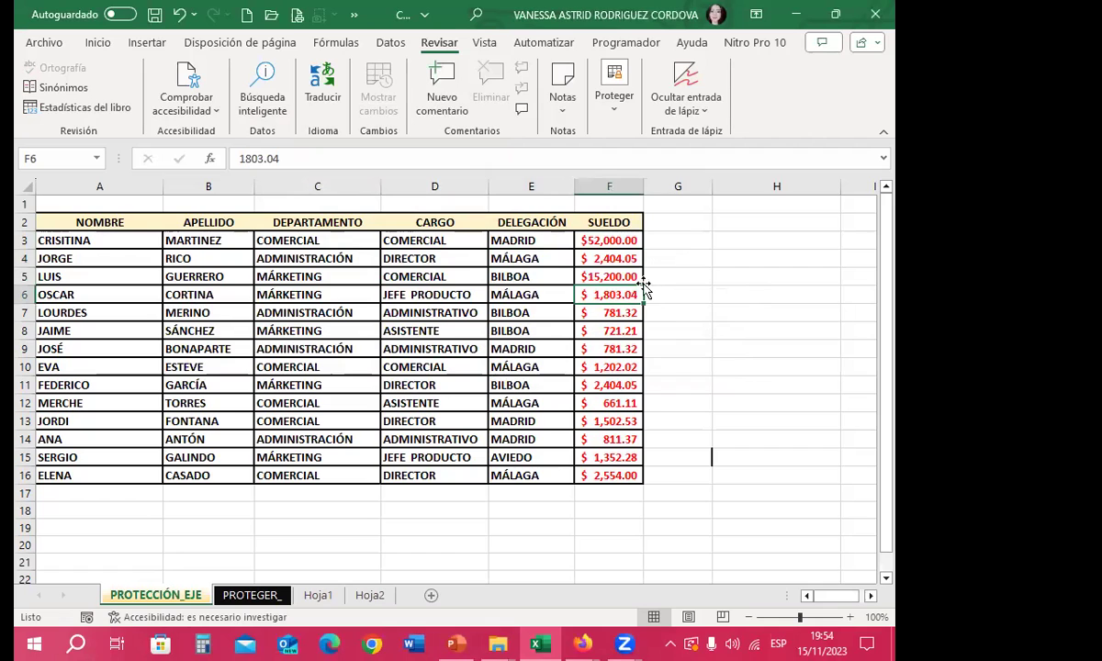
{"action": "left_click", "coordinate": [611, 242]}
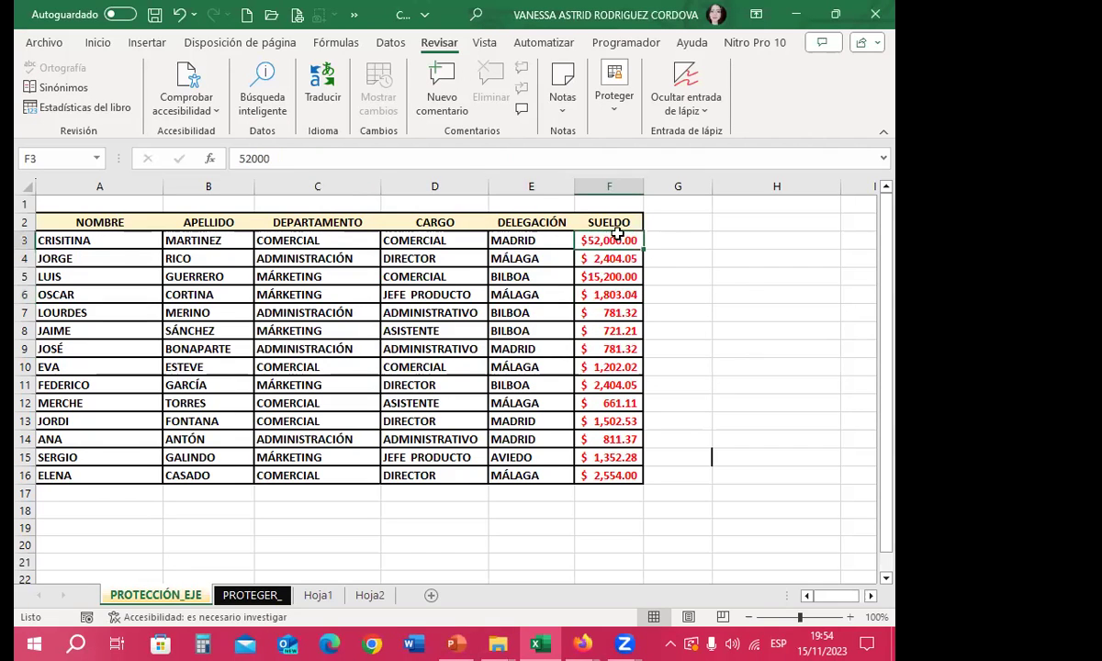
{"action": "type", "text": "2,000"}
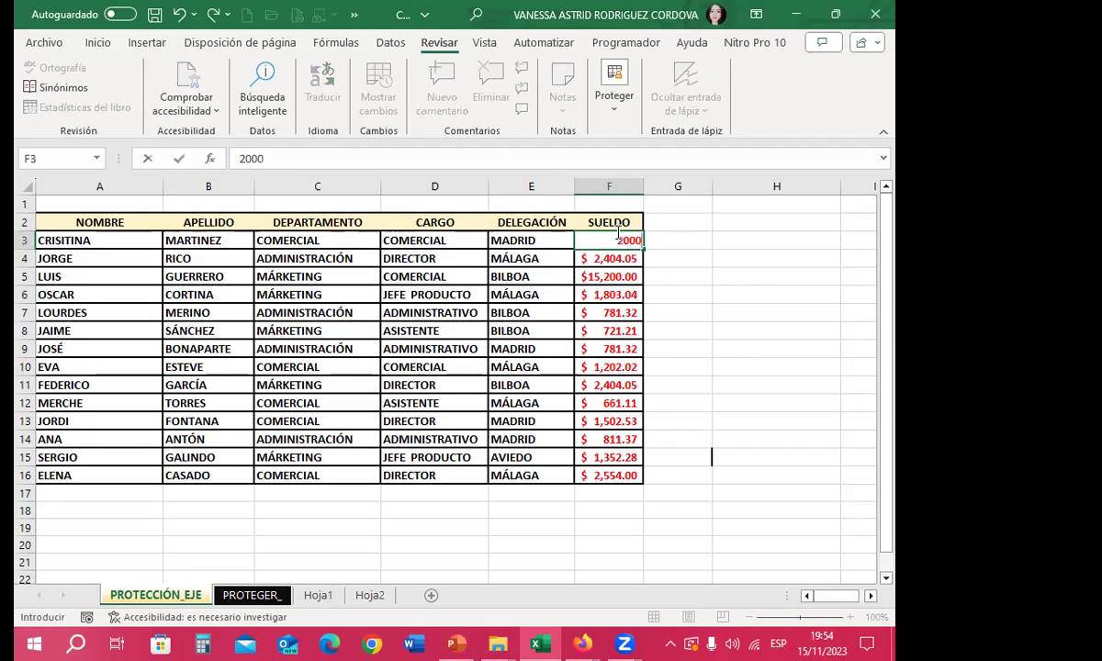
{"action": "key", "text": "Return"}
{"action": "key", "text": "Return"}
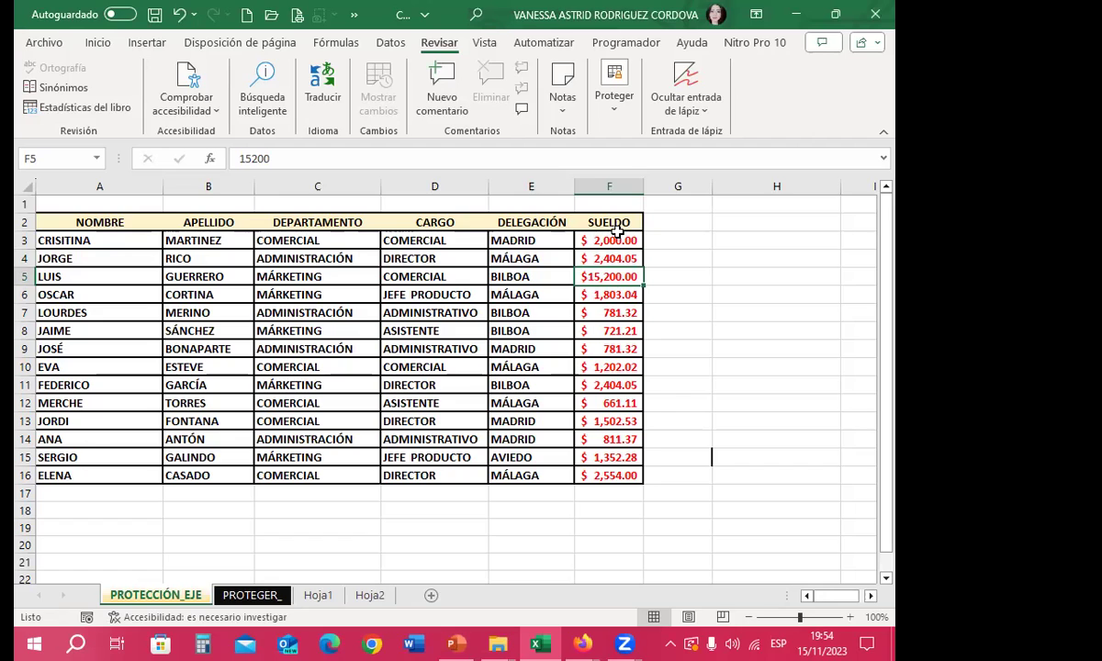
{"action": "type", "text": "4,000"}
{"action": "key", "text": "Return"}
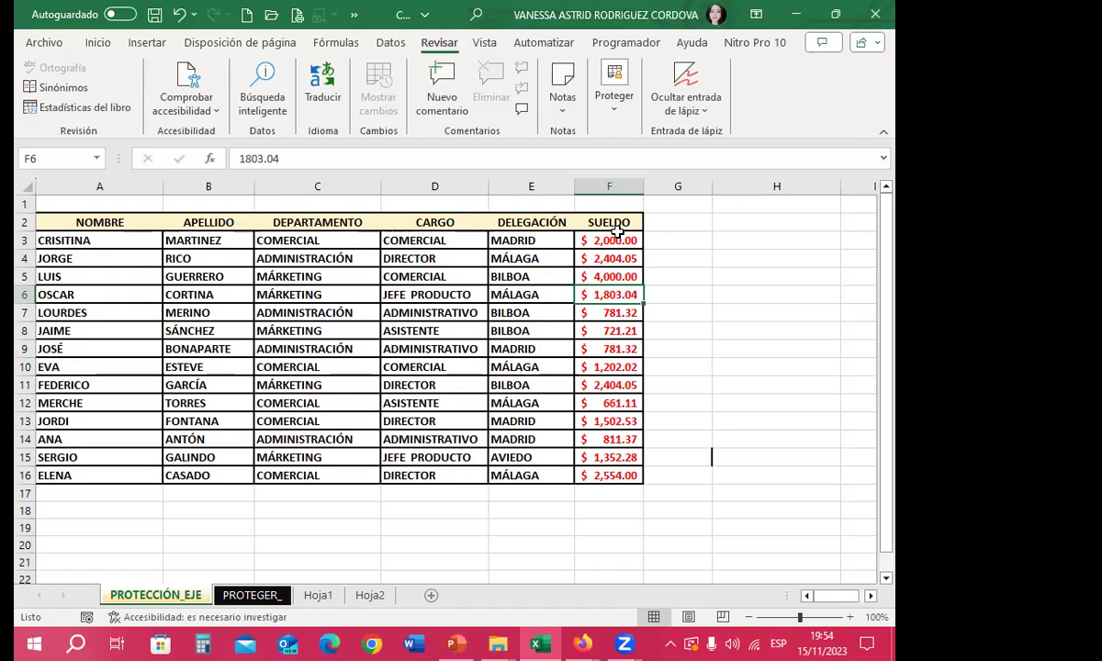
After checking CARGO cells D7 and D9, select F3:F16 and open the Proteger dropdown
{"action": "left_click_drag", "start_coordinate": [598, 241], "coordinate": [612, 461]}
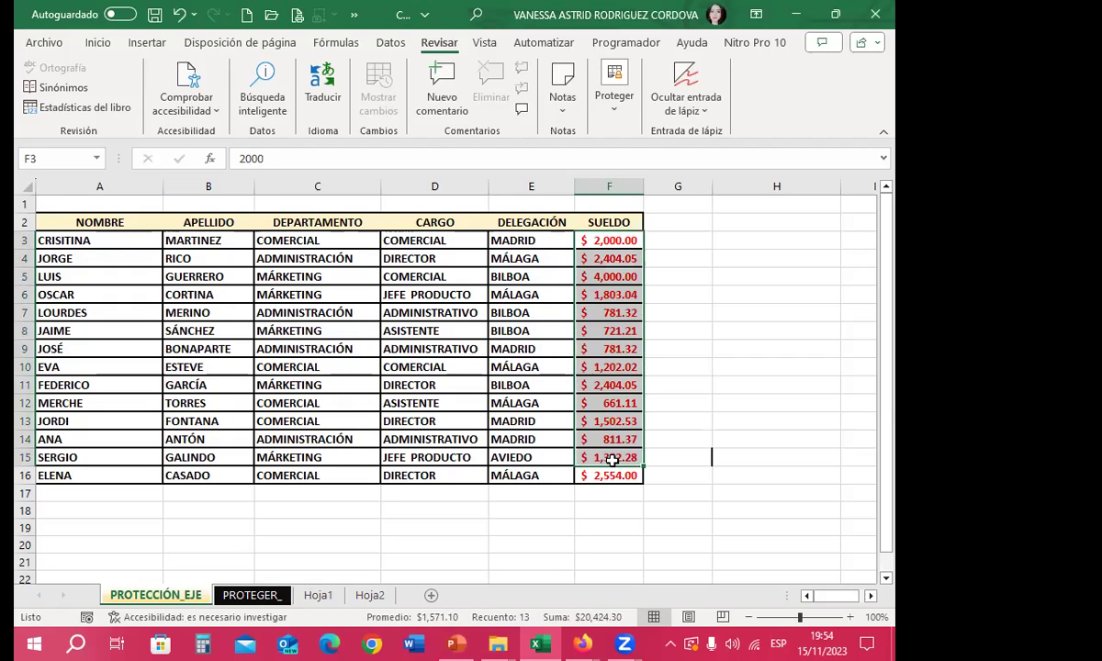
{"action": "left_click", "coordinate": [514, 474]}
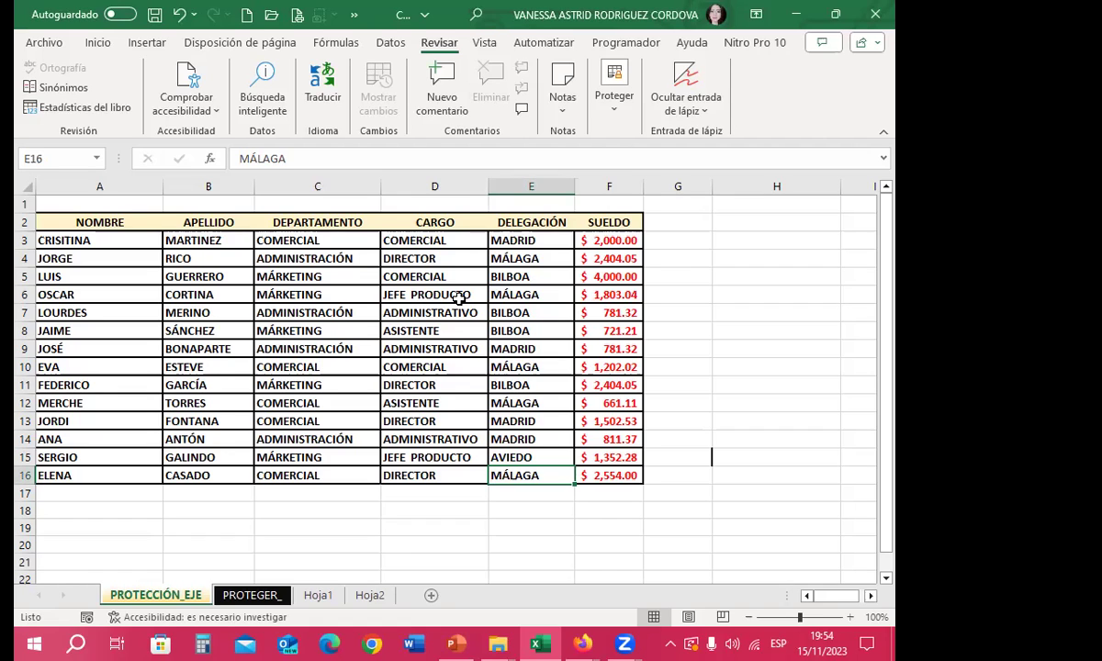
{"action": "left_click", "coordinate": [439, 311]}
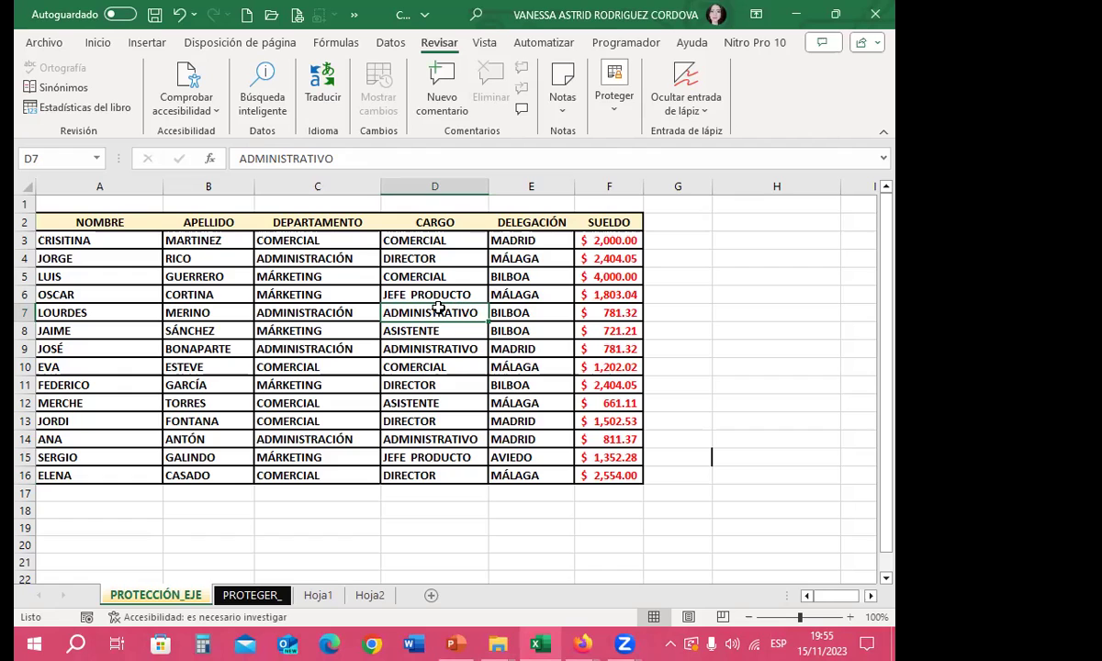
{"action": "left_click", "coordinate": [395, 349]}
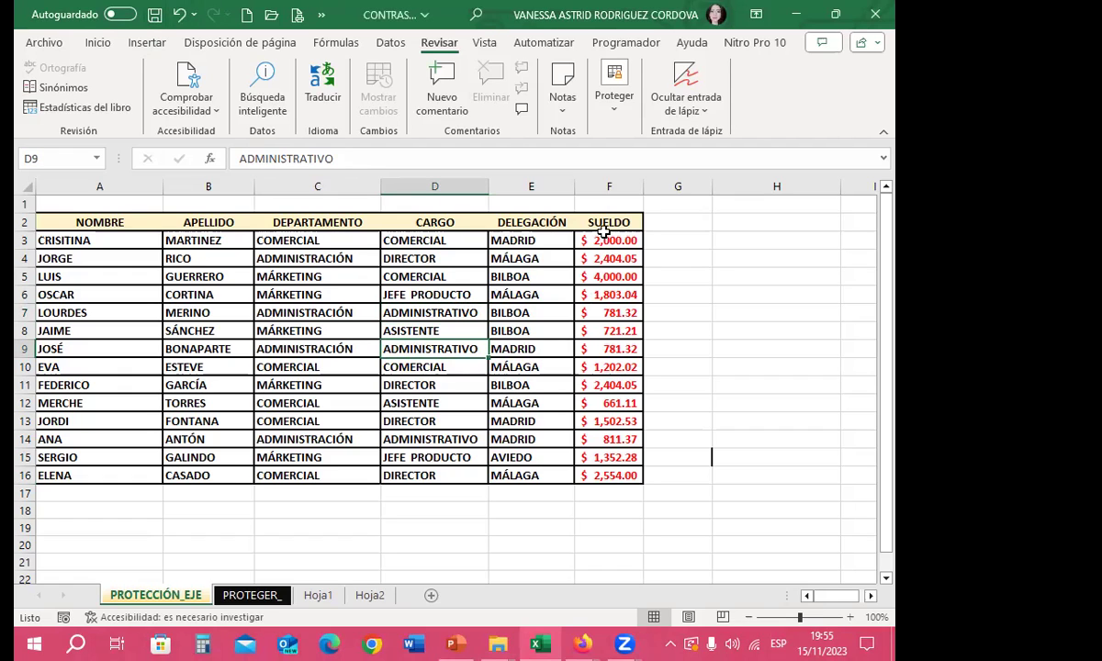
{"action": "left_click_drag", "start_coordinate": [597, 241], "coordinate": [557, 448]}
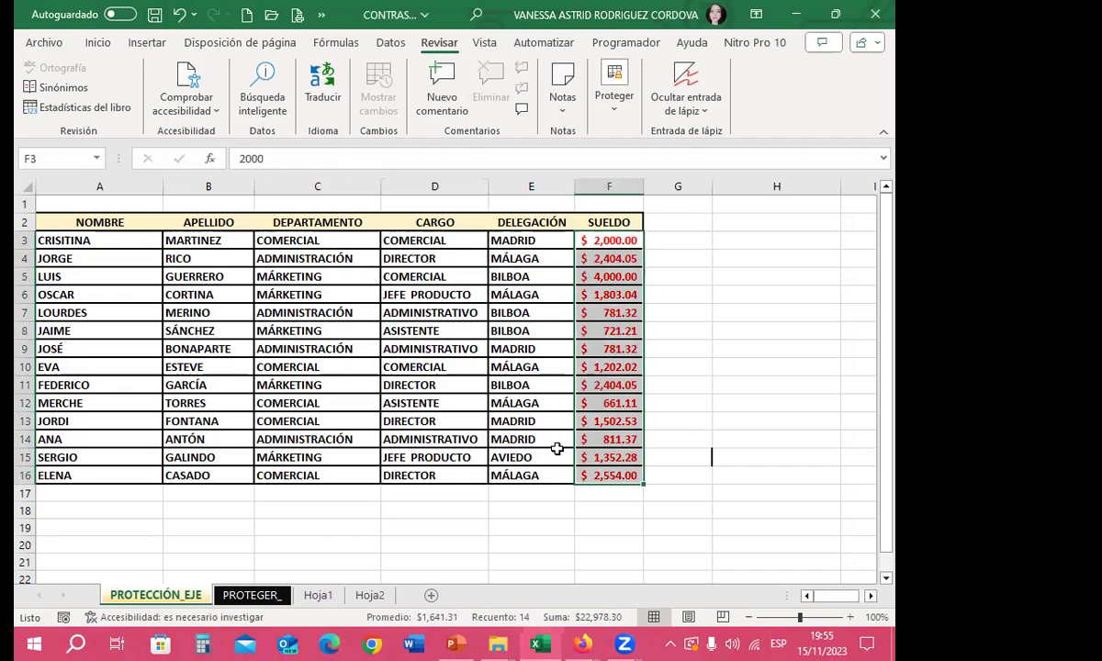
{"action": "left_click", "coordinate": [614, 101]}
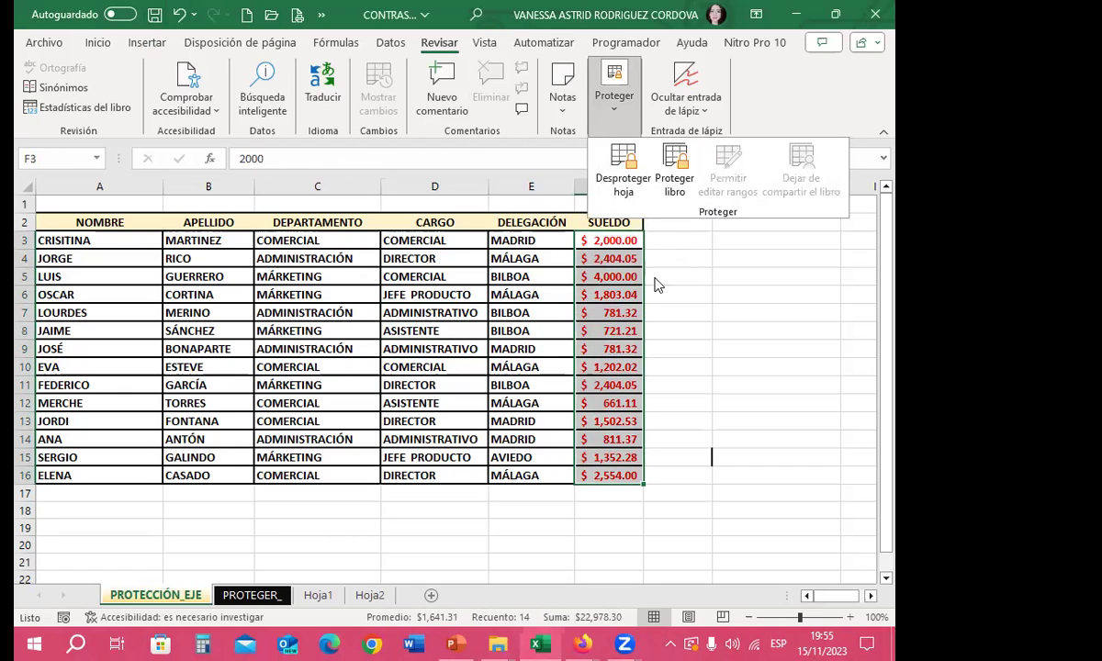
{"action": "left_click", "coordinate": [624, 183]}
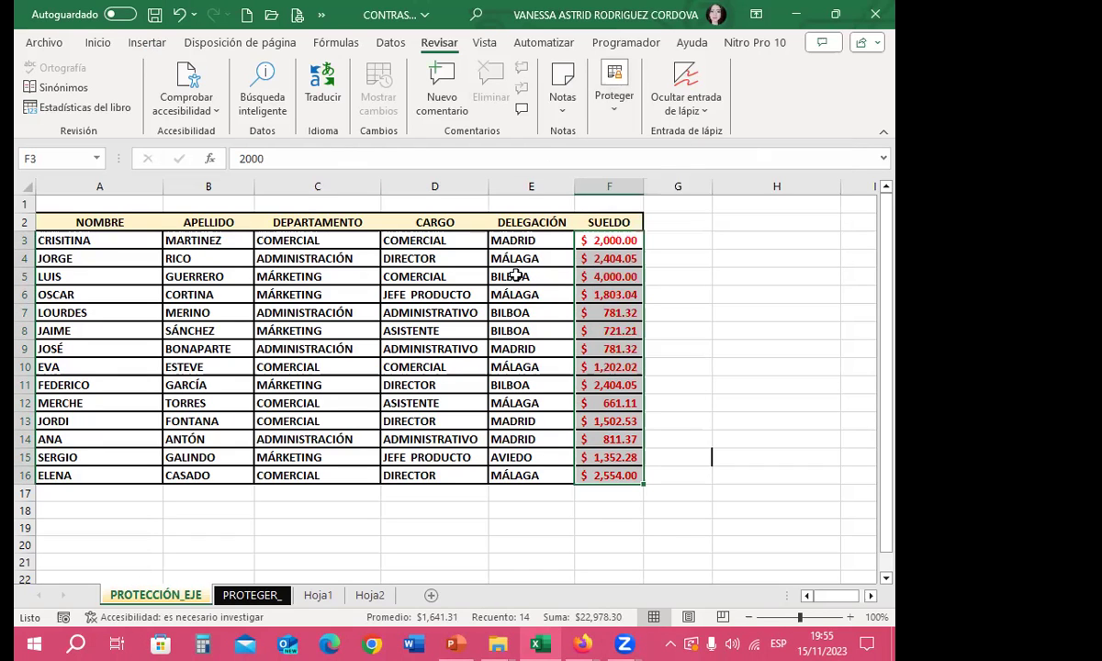
{"action": "left_click", "coordinate": [615, 277]}
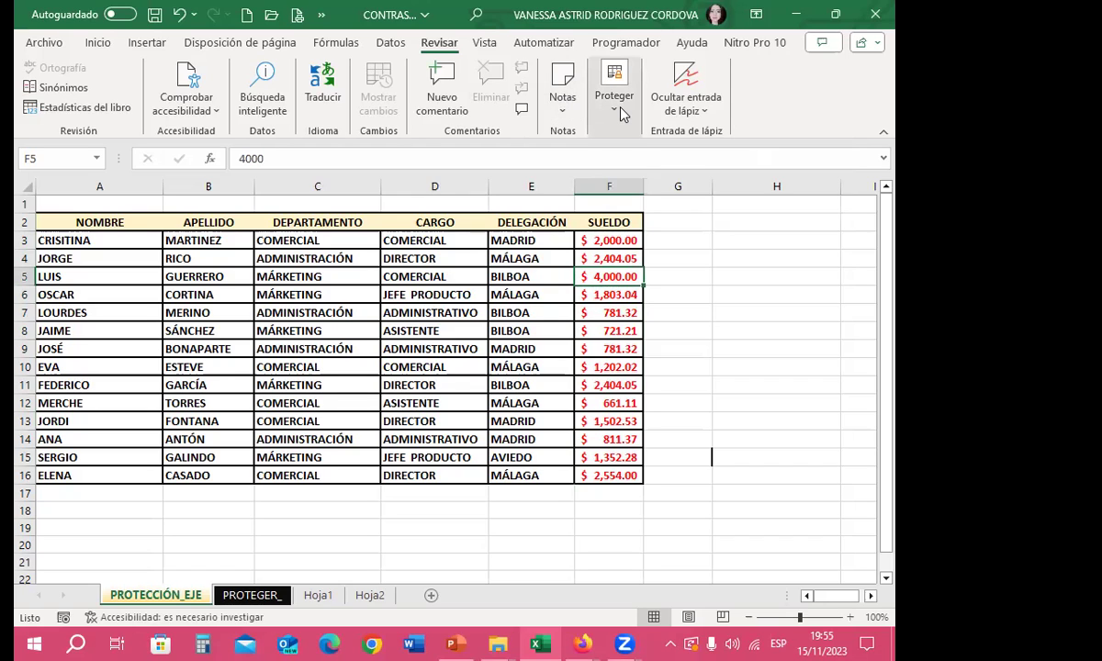
{"action": "left_click", "coordinate": [465, 276]}
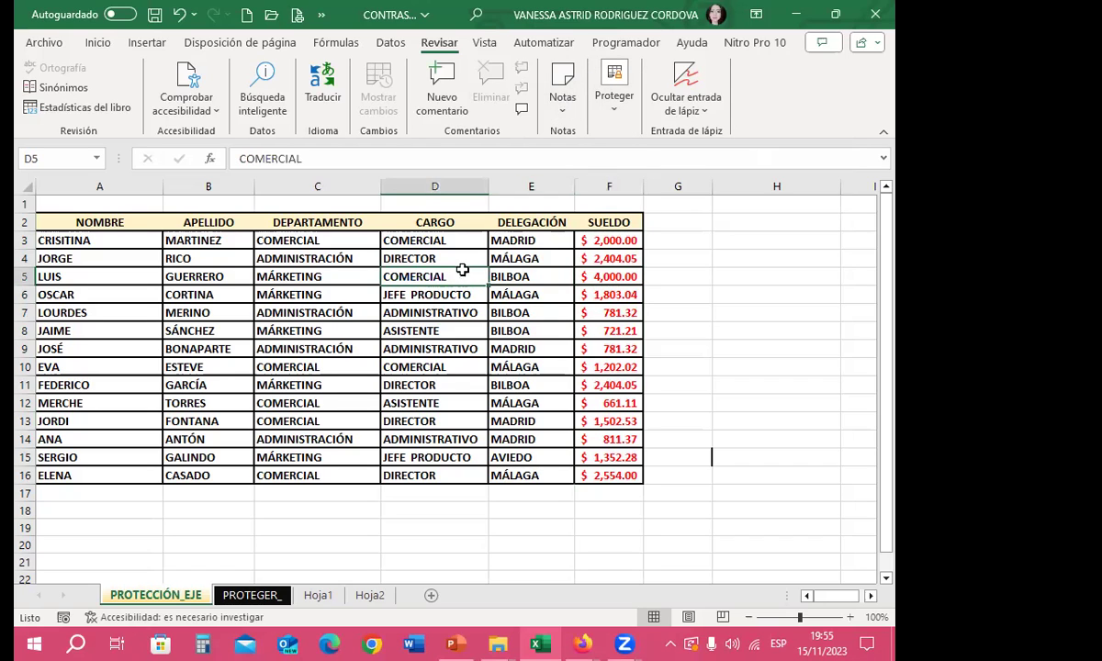
{"action": "left_click", "coordinate": [613, 108]}
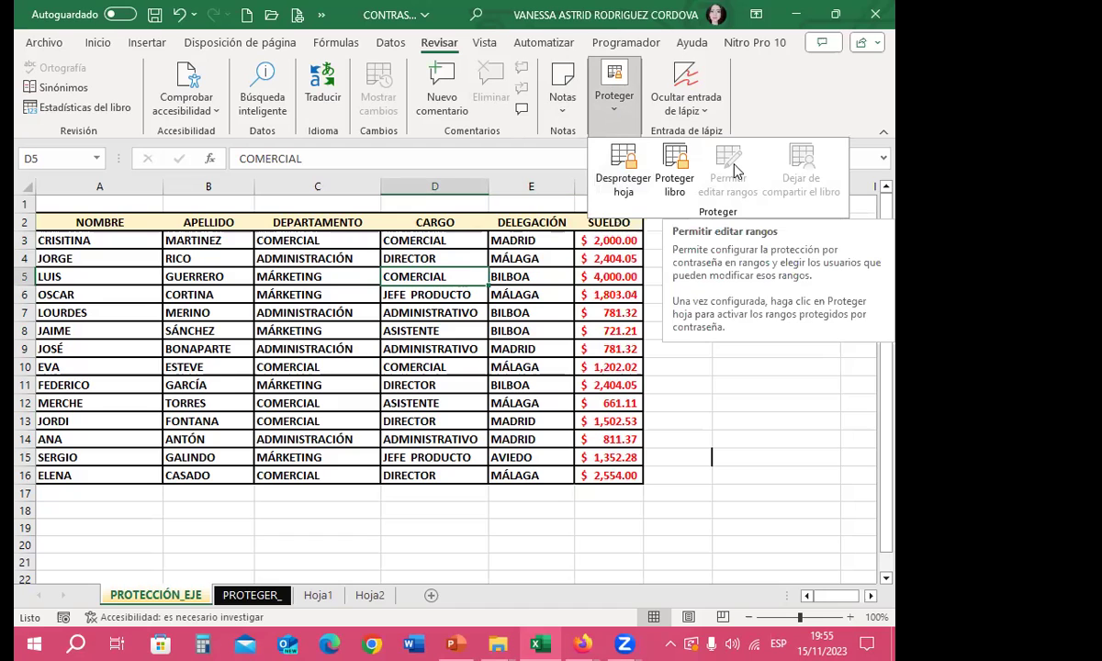
{"action": "left_click", "coordinate": [598, 257]}
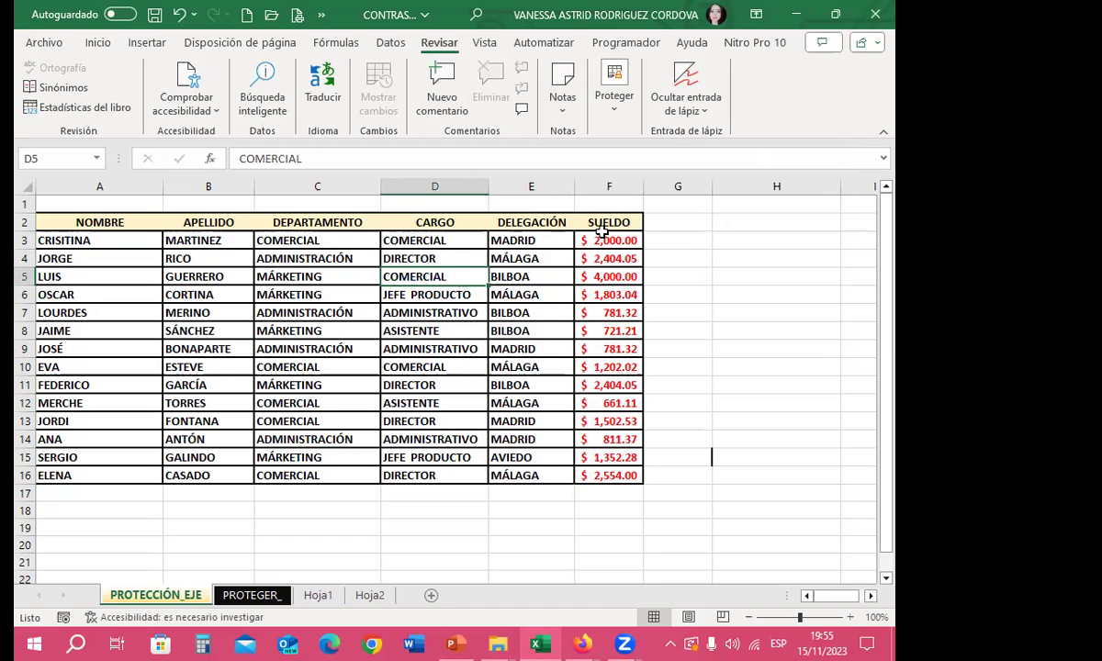
{"action": "left_click_drag", "start_coordinate": [598, 239], "coordinate": [609, 329]}
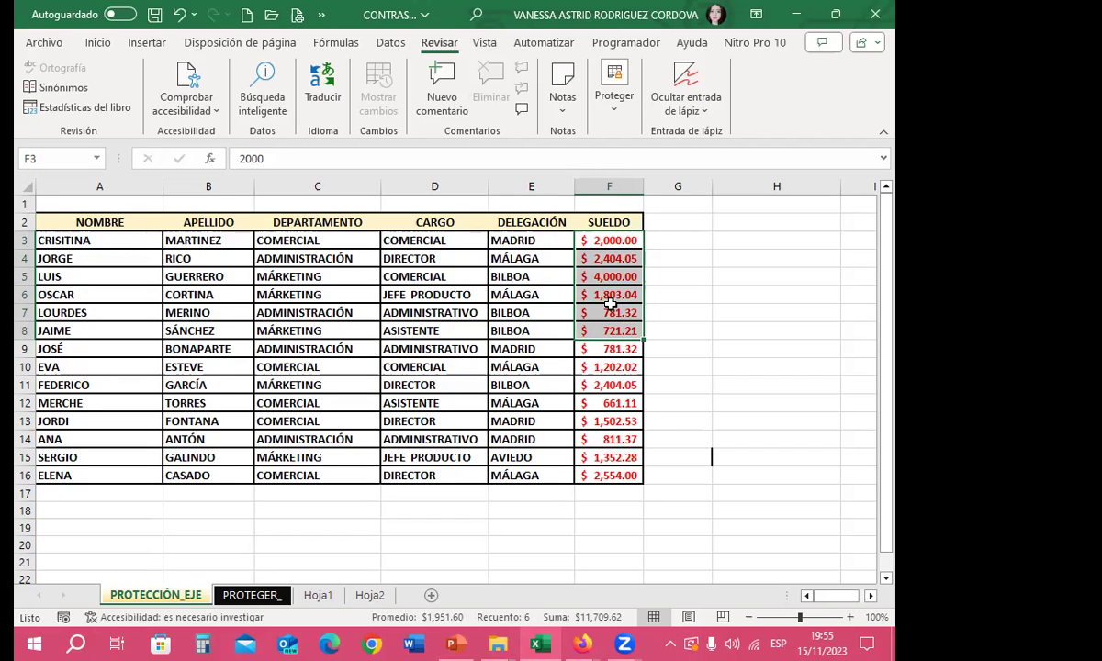
{"action": "left_click", "coordinate": [606, 300]}
{"action": "mouse_move", "coordinate": [599, 240]}
{"action": "left_mouse_down"}
{"action": "mouse_move", "coordinate": [576, 425]}
{"action": "mouse_move", "coordinate": [585, 475]}
{"action": "left_mouse_up"}
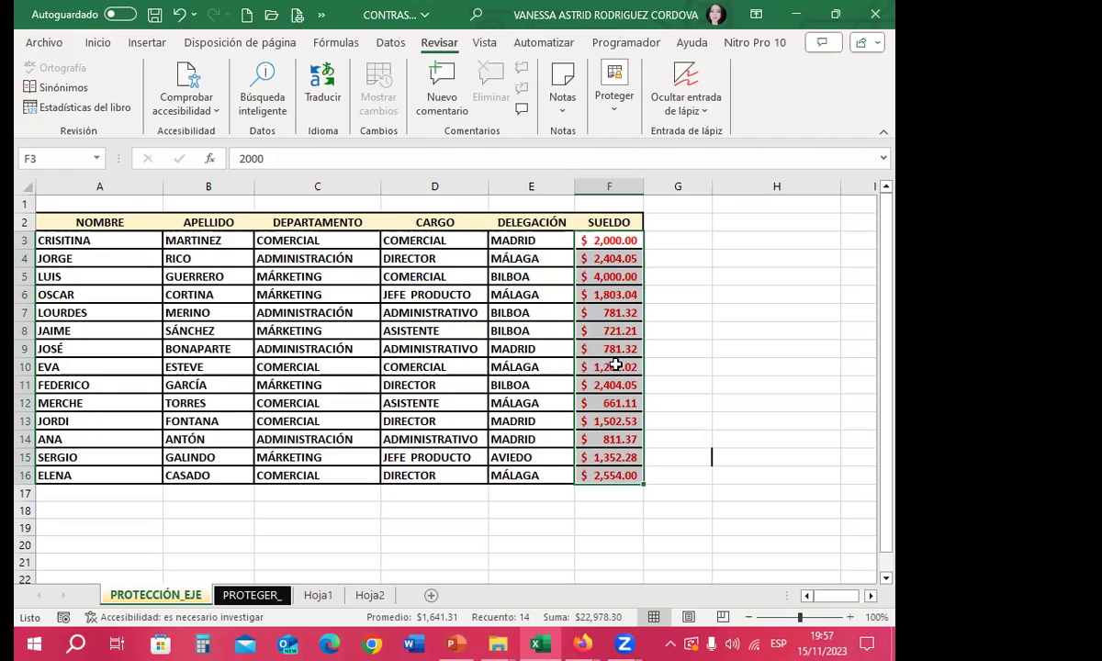
{"action": "left_click", "coordinate": [714, 353]}
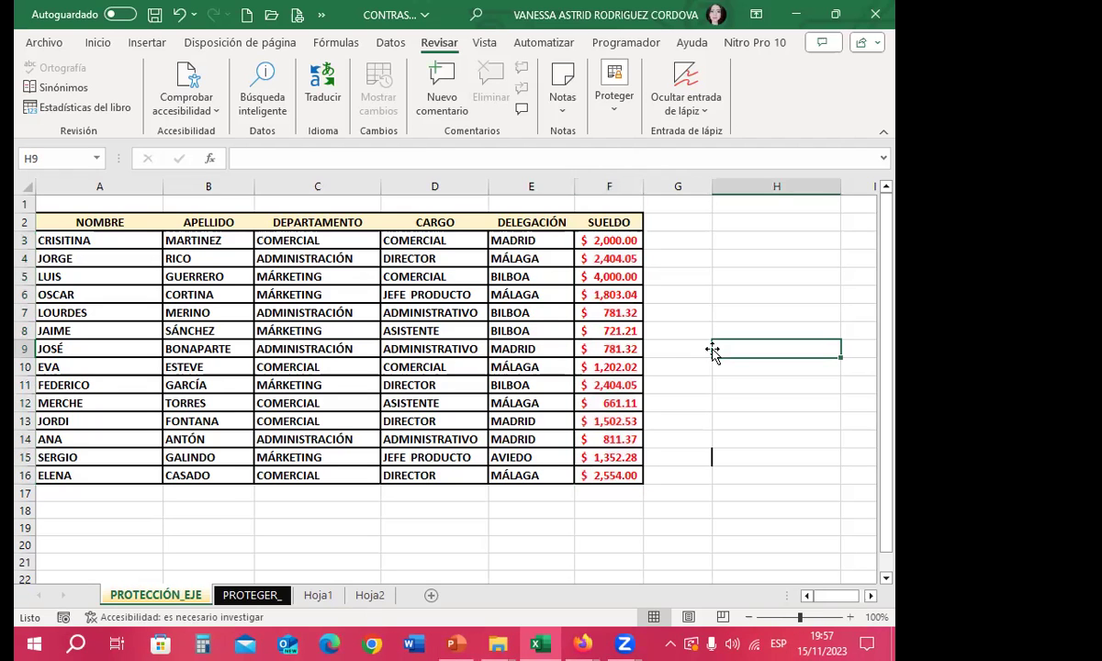
{"action": "left_click", "coordinate": [671, 435]}
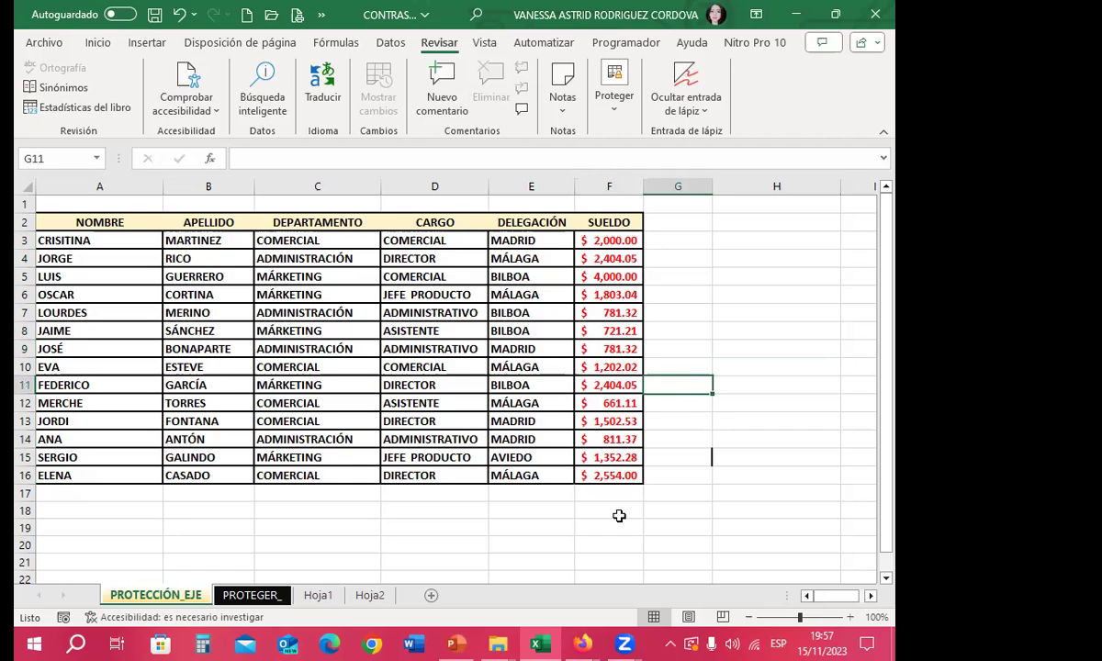
{"action": "left_click", "coordinate": [723, 382]}
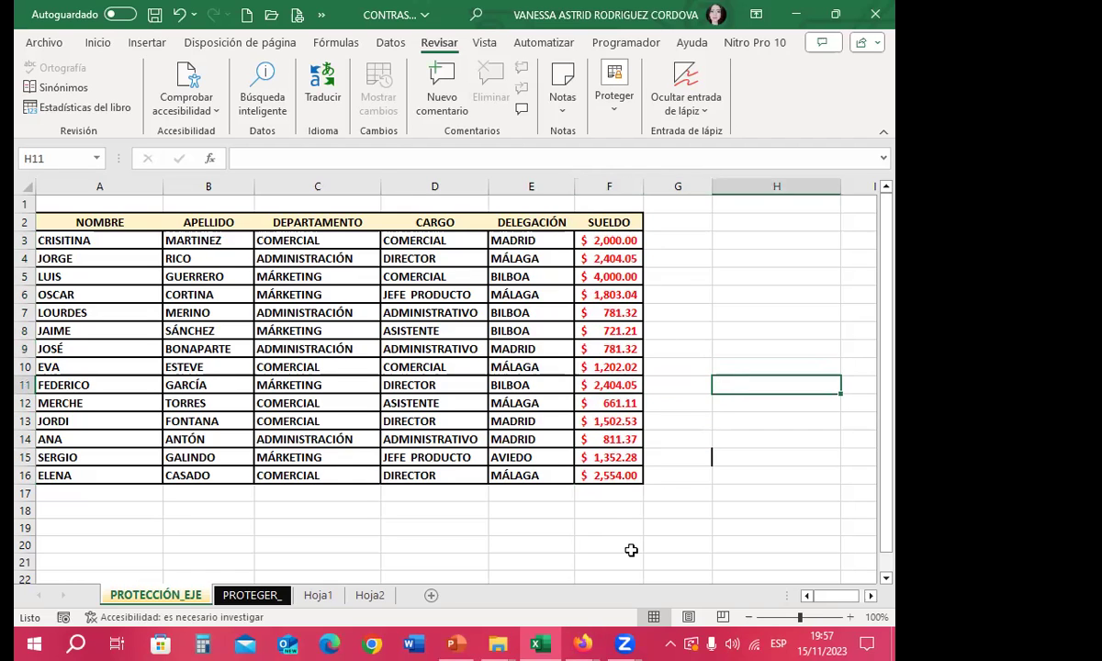